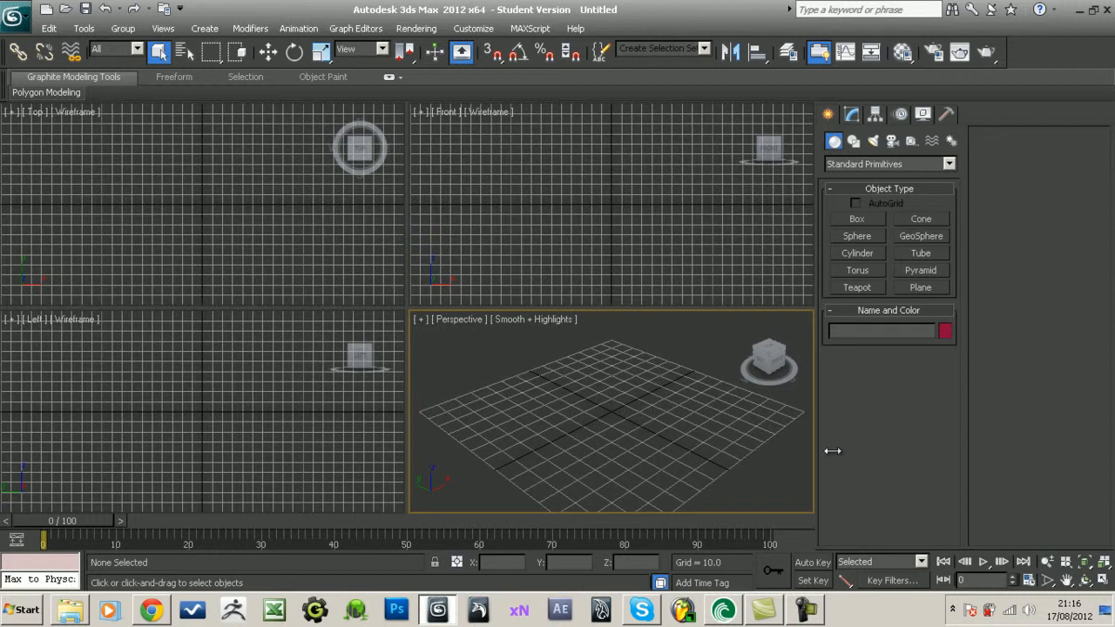
# - Narrow the command panel to enlarge the viewports and set the viewport layout to two side-by-side views, Top and Front
pyautogui.moveTo(961, 455); pyautogui.dragTo(1079, 460)
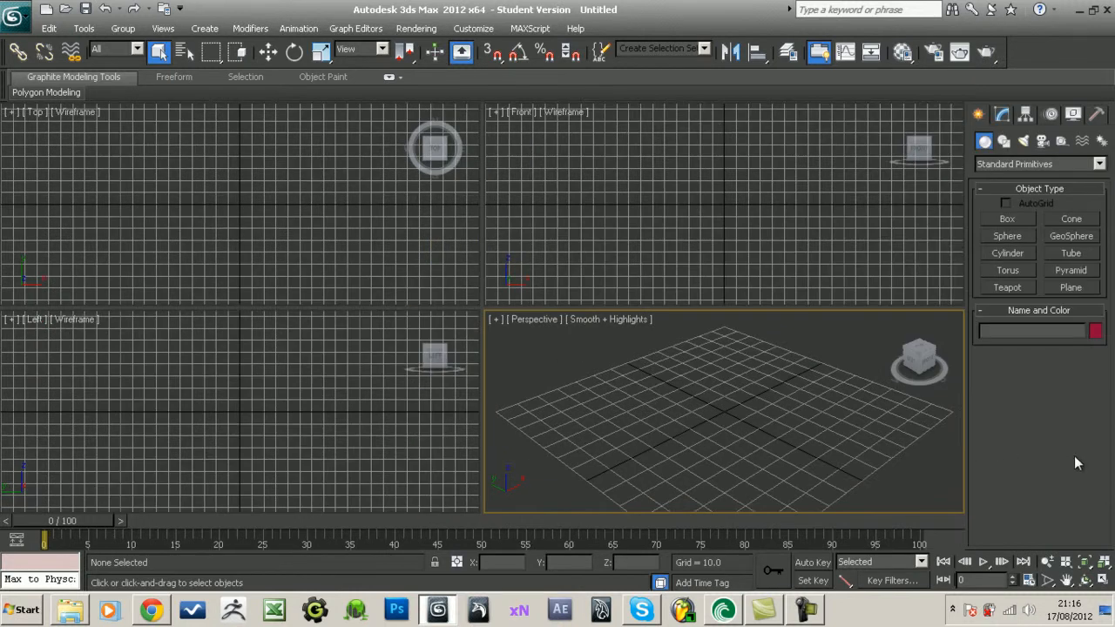
pyautogui.rightClick(1075, 578)
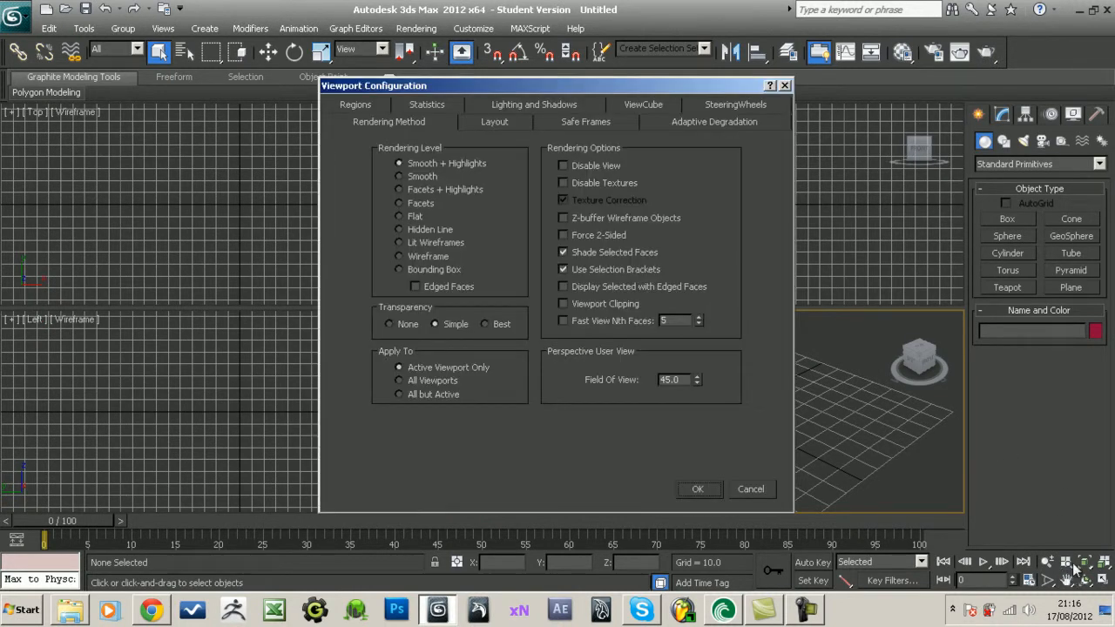
pyautogui.click(508, 122)
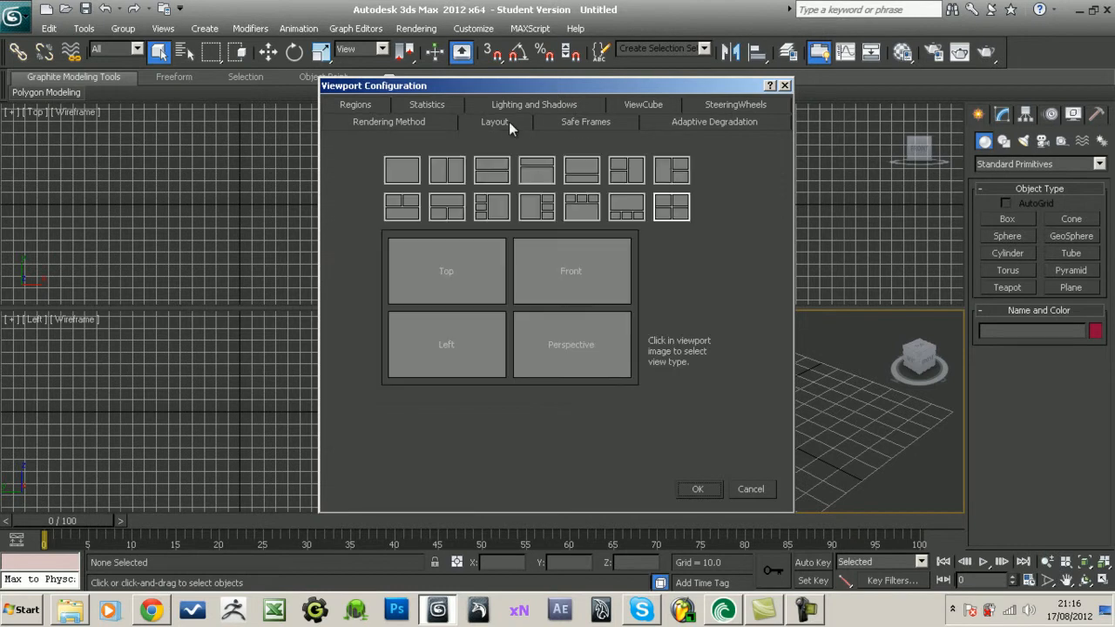
pyautogui.click(447, 176)
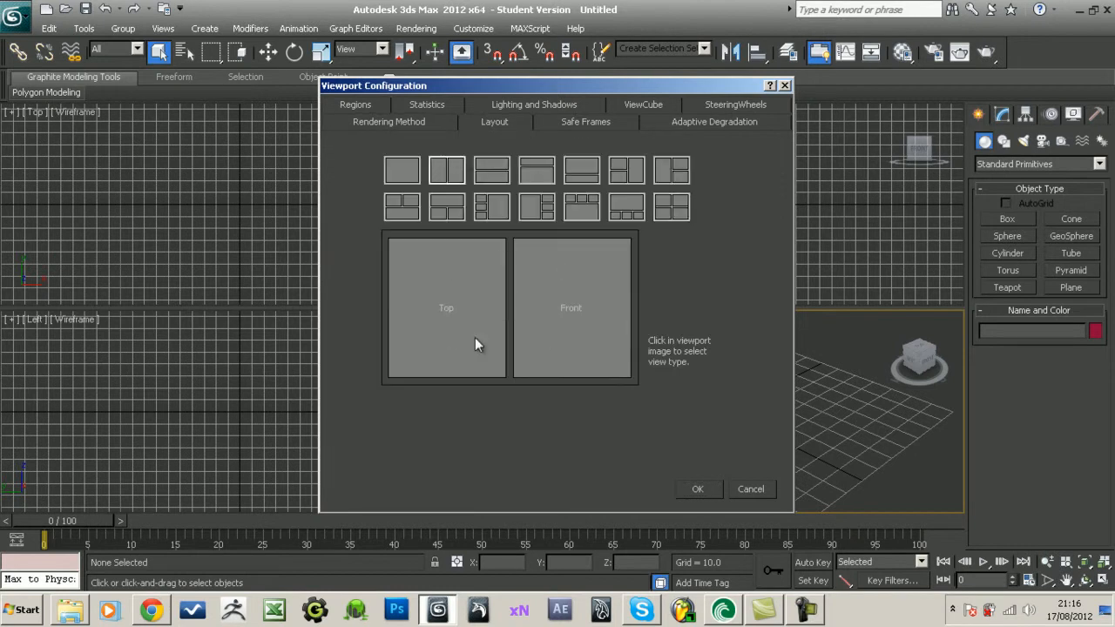
pyautogui.click(705, 489)
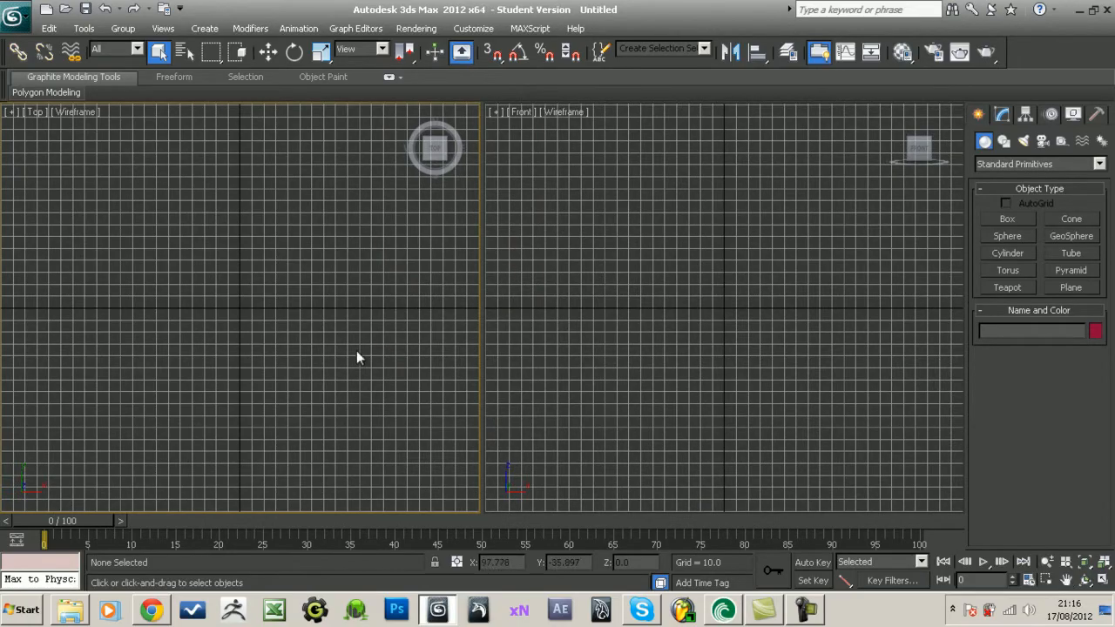
# - Create a box about 68 long, 91 wide and 56 high near the origin in the top view and show its modifier settings
pyautogui.keyDown('alt'); pyautogui.moveTo(629, 276); pyautogui.dragTo(667, 369, button='middle'); pyautogui.keyUp('alt')
pyautogui.keyDown('alt'); pyautogui.moveTo(296, 360); pyautogui.dragTo(354, 364, button='middle'); pyautogui.keyUp('alt')
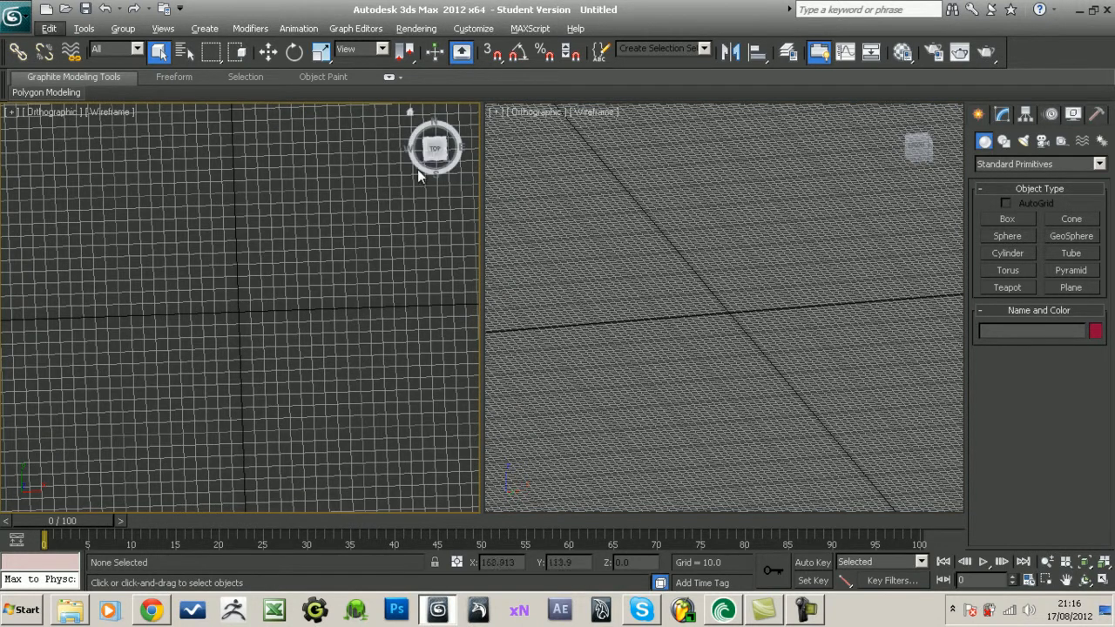
pyautogui.click(432, 150)
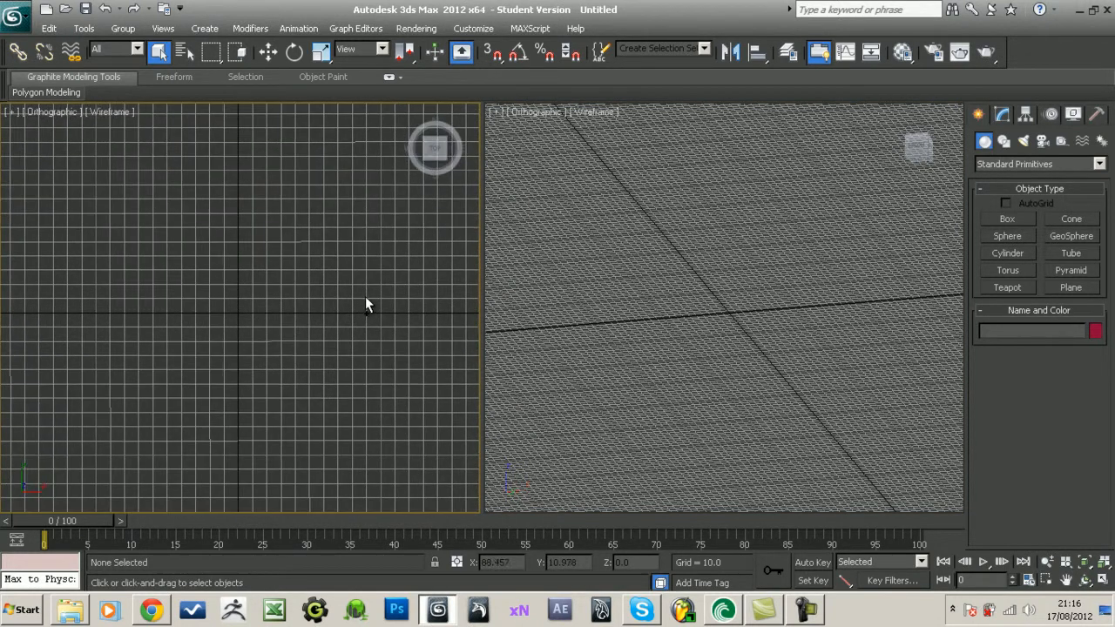
pyautogui.click(1006, 219)
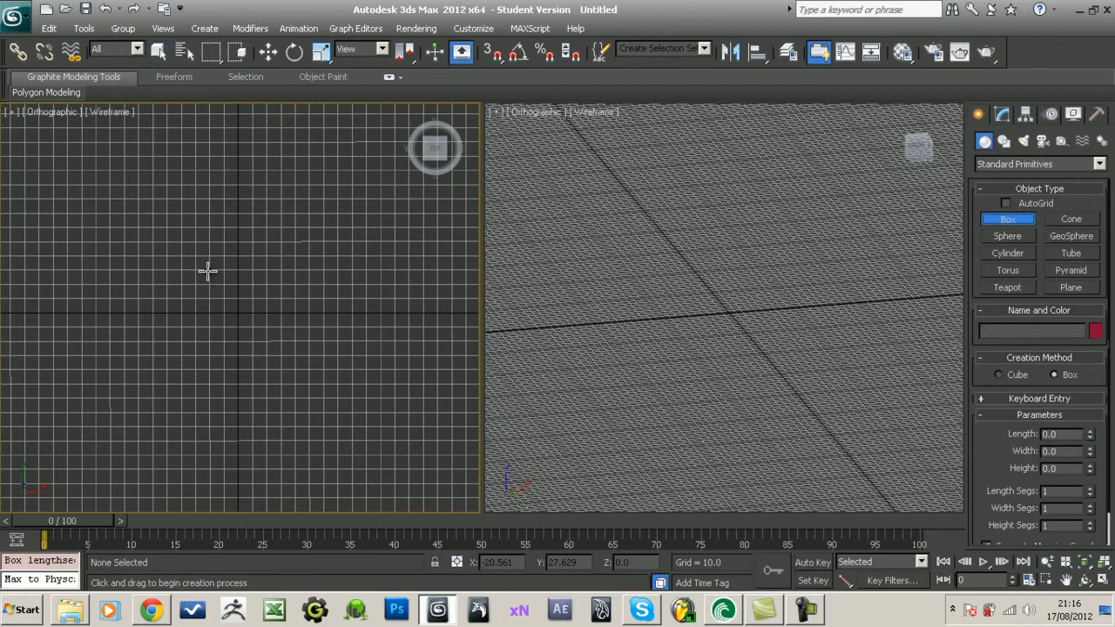
pyautogui.moveTo(164, 267); pyautogui.dragTo(291, 364)
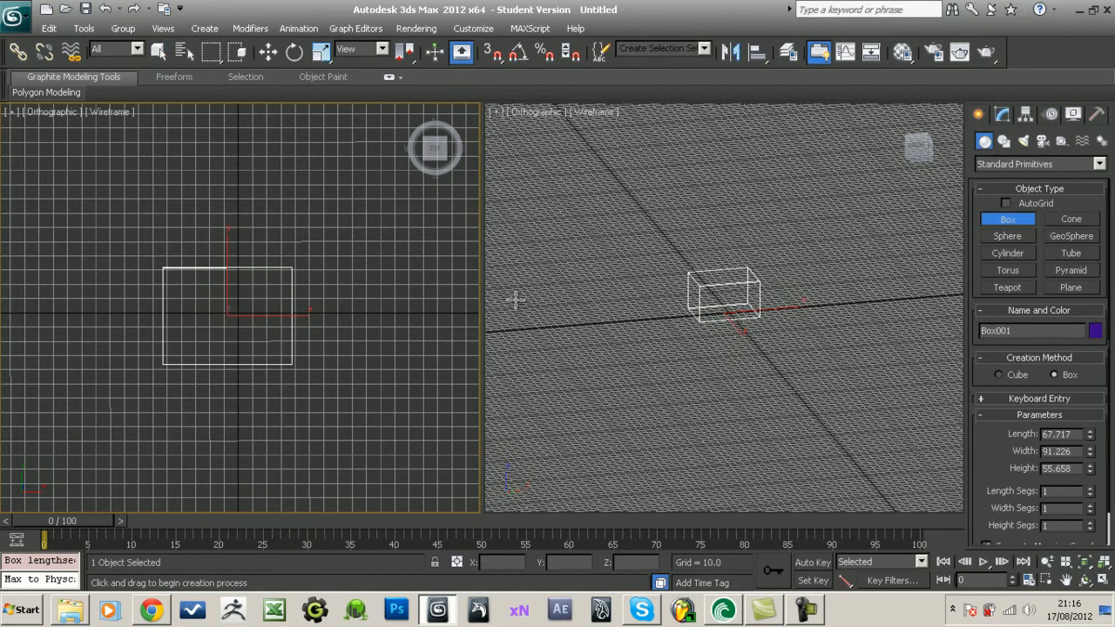
pyautogui.click(1000, 118)
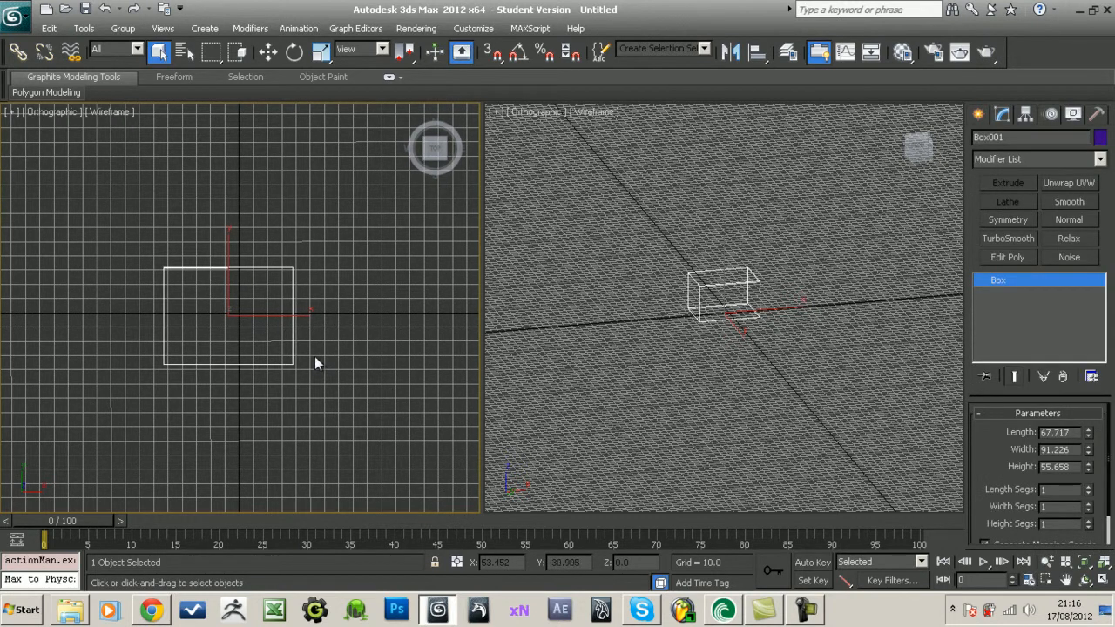
# - Display the box in the active viewport as Smooth + Highlights with Edged Faces, seen from an angle
pyautogui.press('F3')
pyautogui.moveTo(314, 356)
pyautogui.mouseDown(button='middle')
pyautogui.moveTo(368, 277)
pyautogui.moveTo(354, 288)
pyautogui.mouseUp(button='middle')
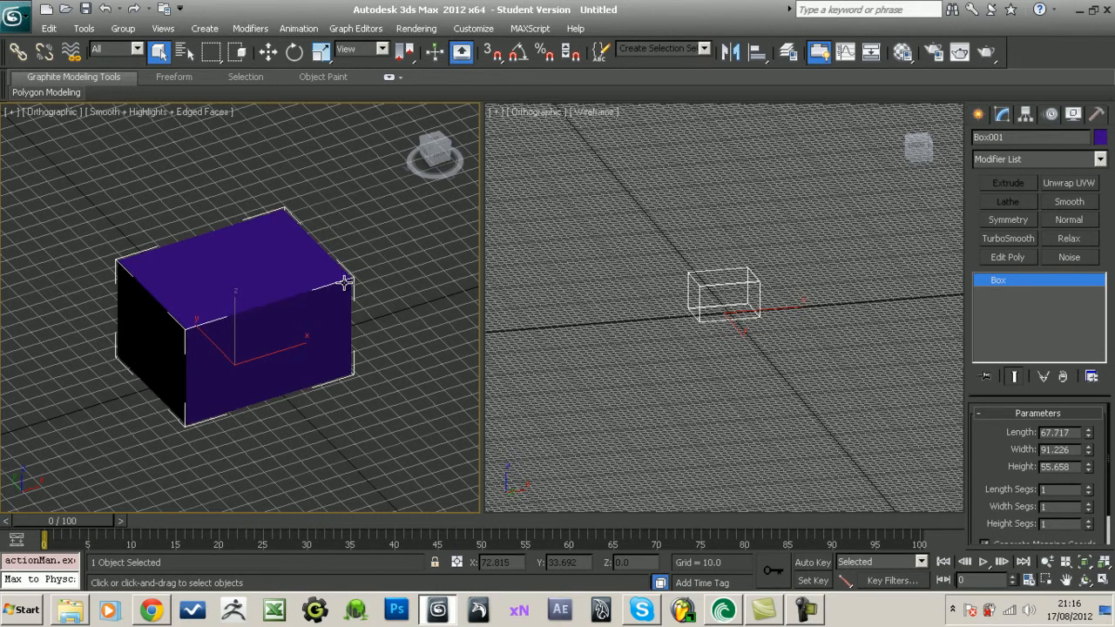
pyautogui.moveTo(339, 312); pyautogui.dragTo(346, 312, button='middle')
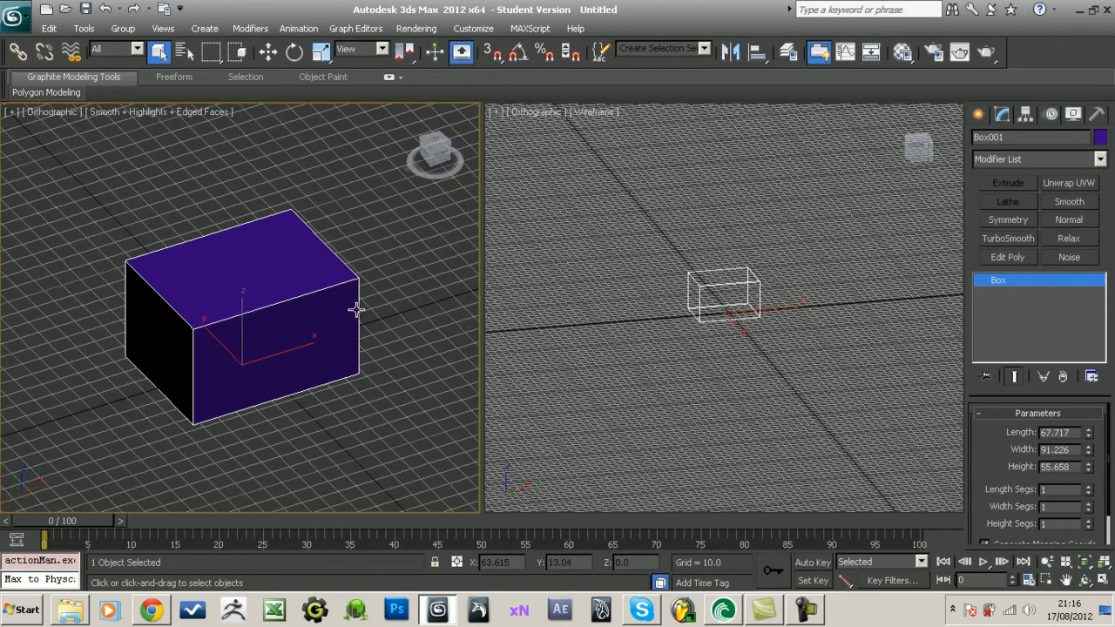
pyautogui.scroll(1, 372, 310)
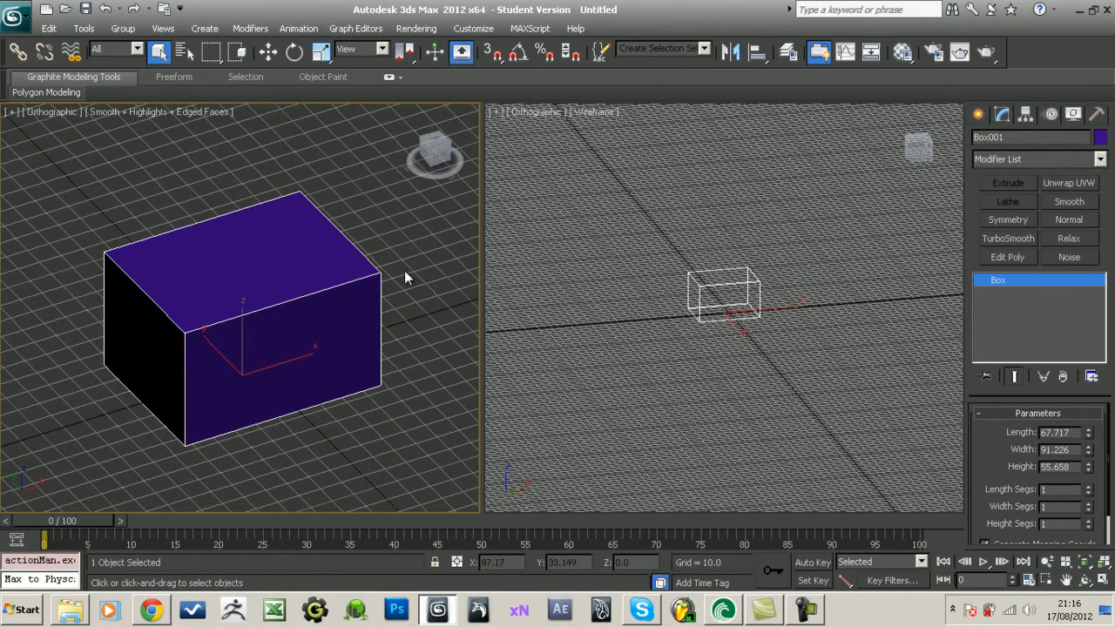
pyautogui.moveTo(406, 270); pyautogui.dragTo(413, 265, button='middle')
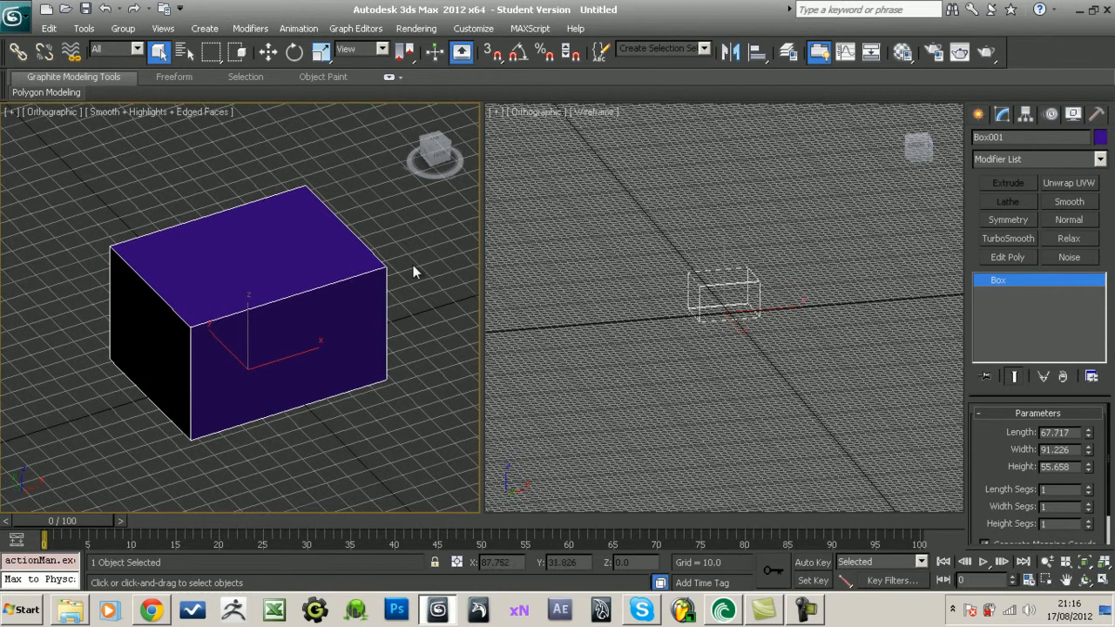
# - Open the Material Editor and name the first material AO mat
pyautogui.click(902, 54)
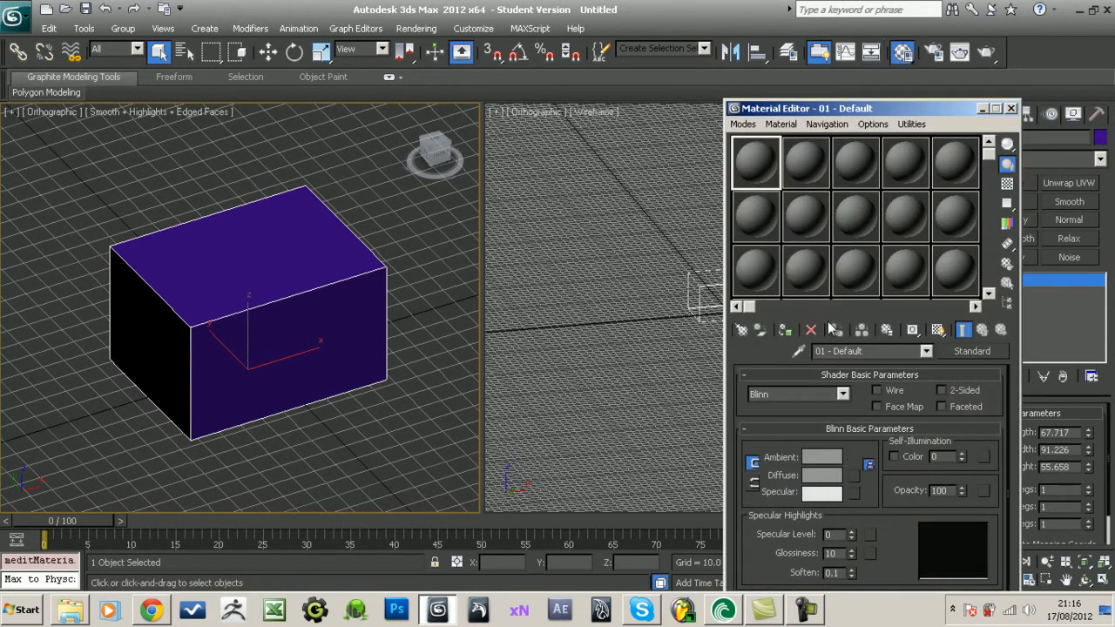
pyautogui.click(887, 352)
pyautogui.write('AO mat')
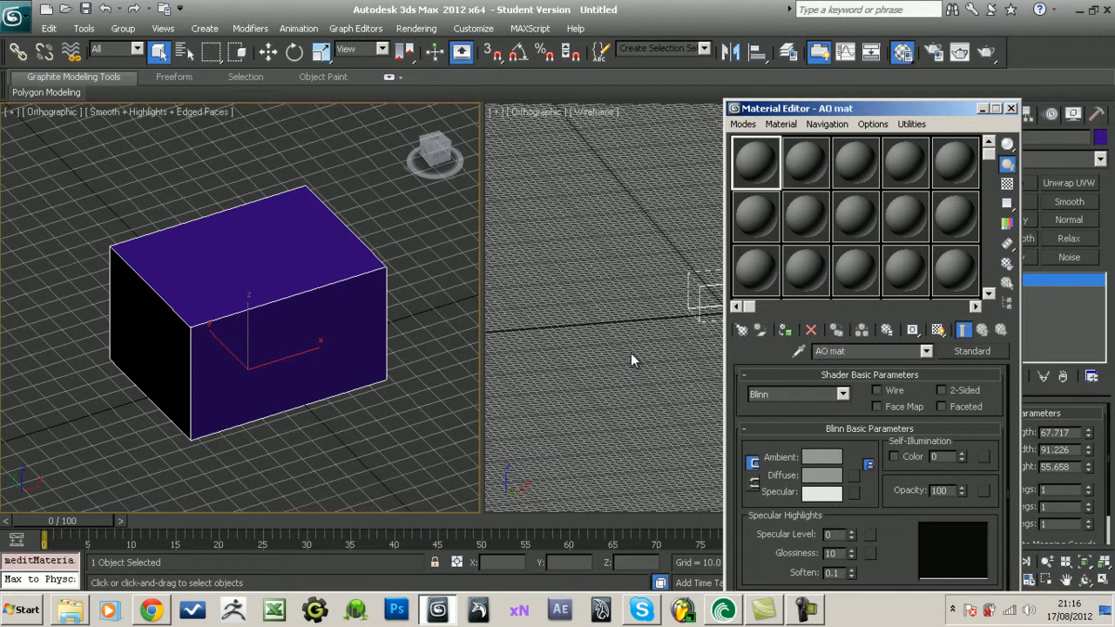
# - Set the AO mat specular color to pure white and copy it to the diffuse color
pyautogui.click(820, 493)
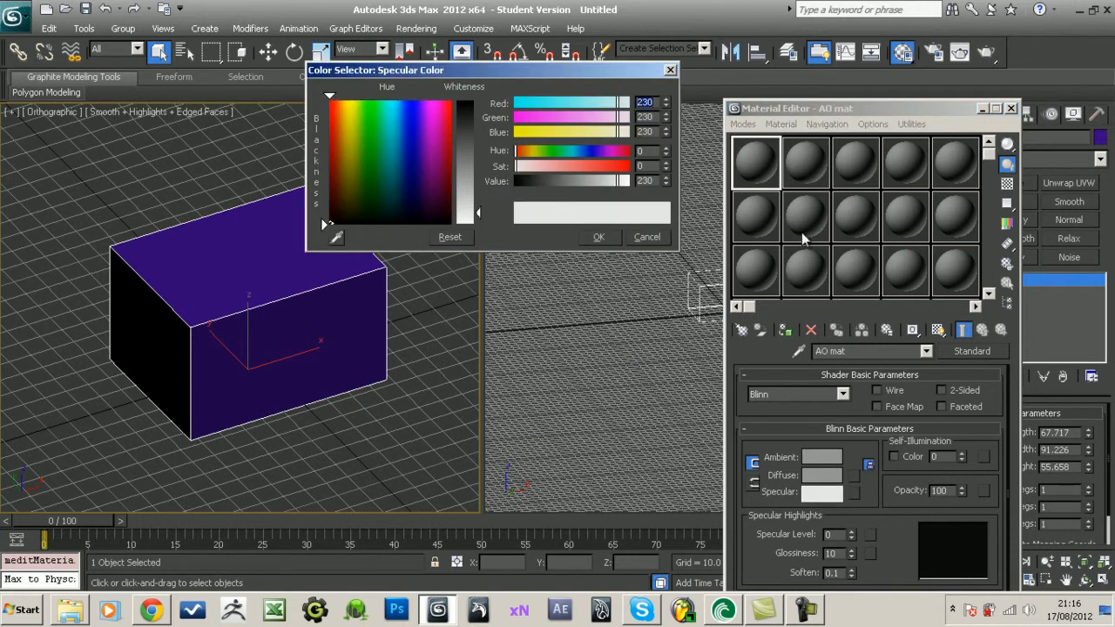
pyautogui.moveTo(623, 180); pyautogui.dragTo(632, 181)
pyautogui.click(614, 237)
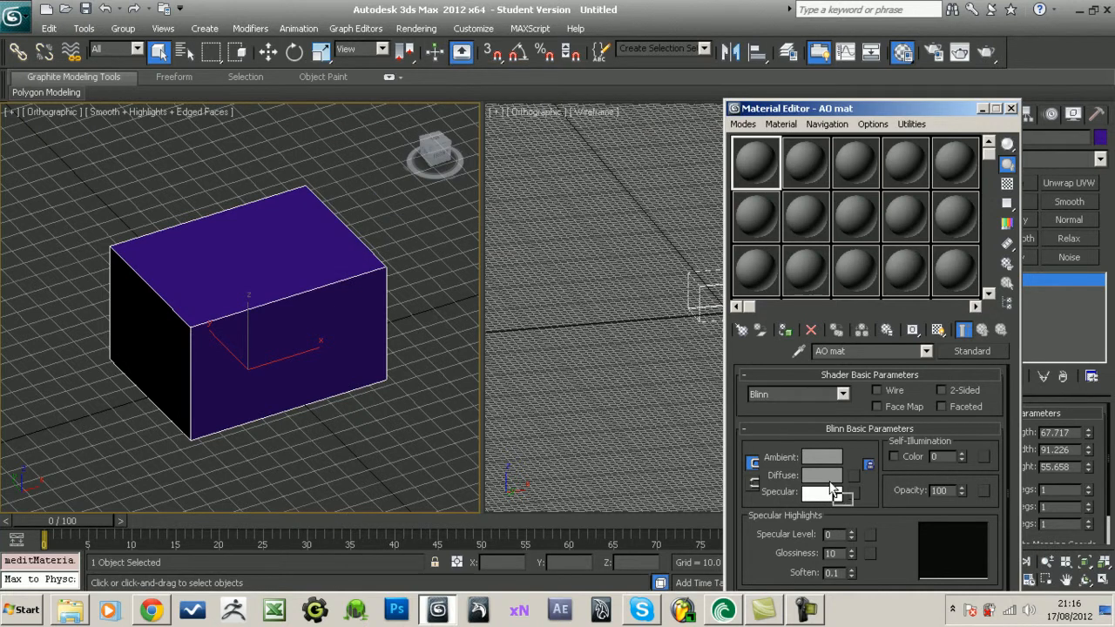
pyautogui.moveTo(833, 491); pyautogui.dragTo(833, 479)
pyautogui.click(860, 402)
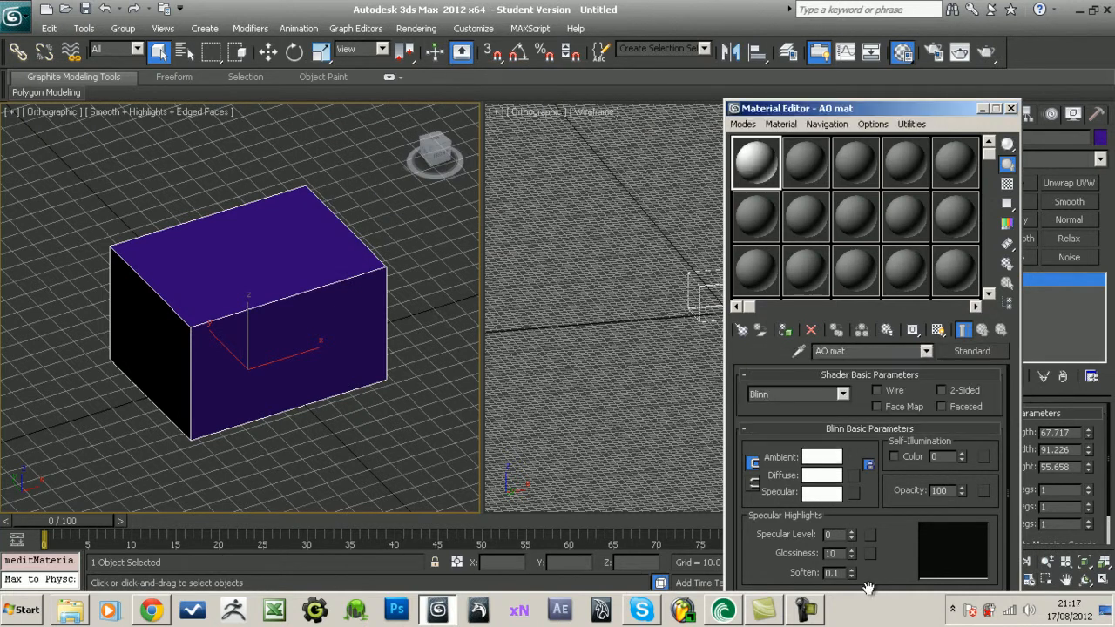
# - Set the AO mat glossiness to 0, assign the material to the box and close the Material Editor
pyautogui.rightClick(852, 556)
pyautogui.click(787, 328)
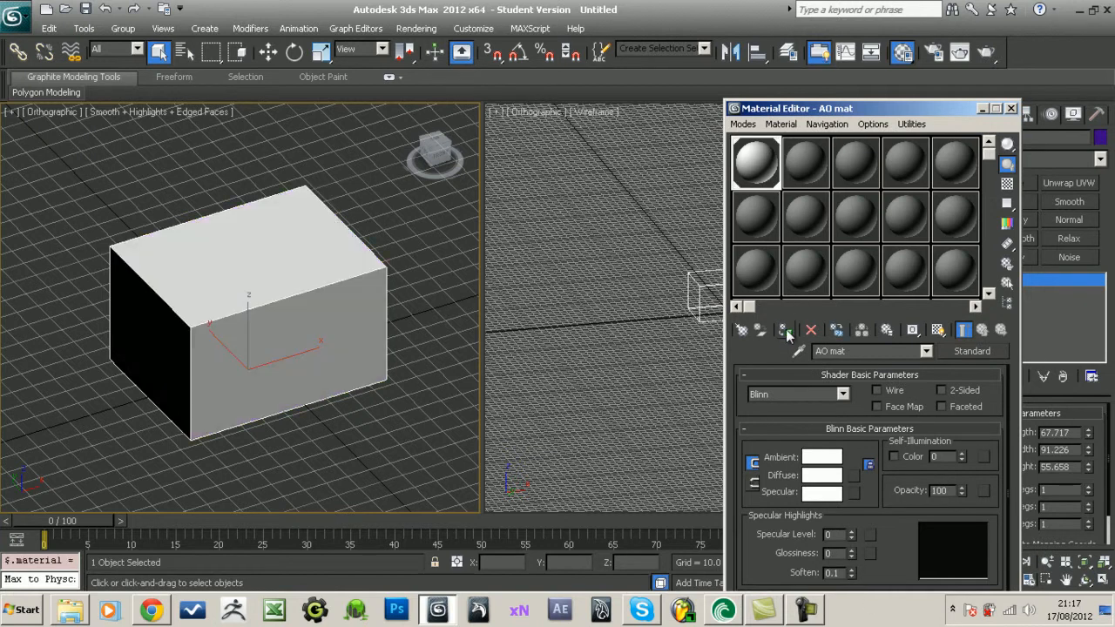
pyautogui.click(1010, 108)
pyautogui.scroll(-1, 201, 271)
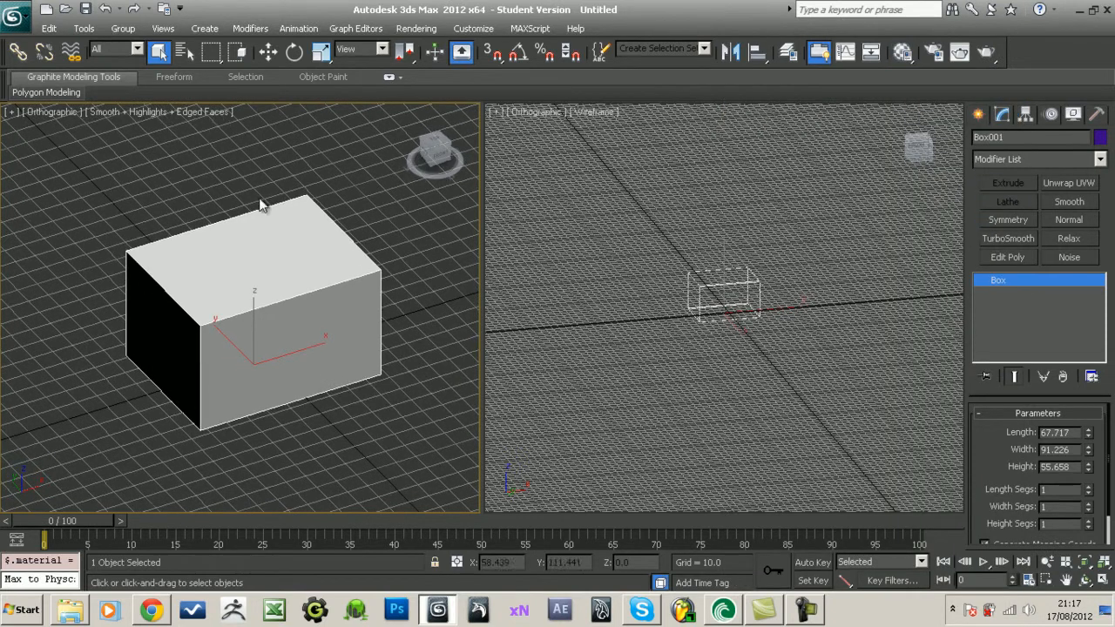
# - Configure the Direct3D display driver to a download texture size of 512 with Match Bitmap Size as Closely as Possible enabled
pyautogui.click(167, 117)
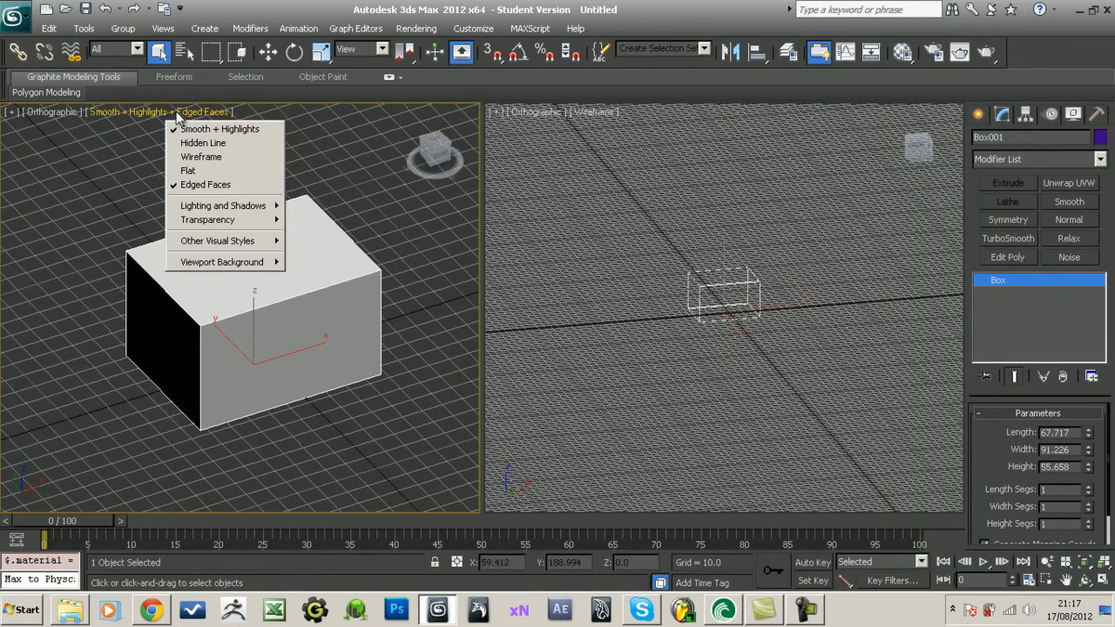
pyautogui.moveTo(245, 213)
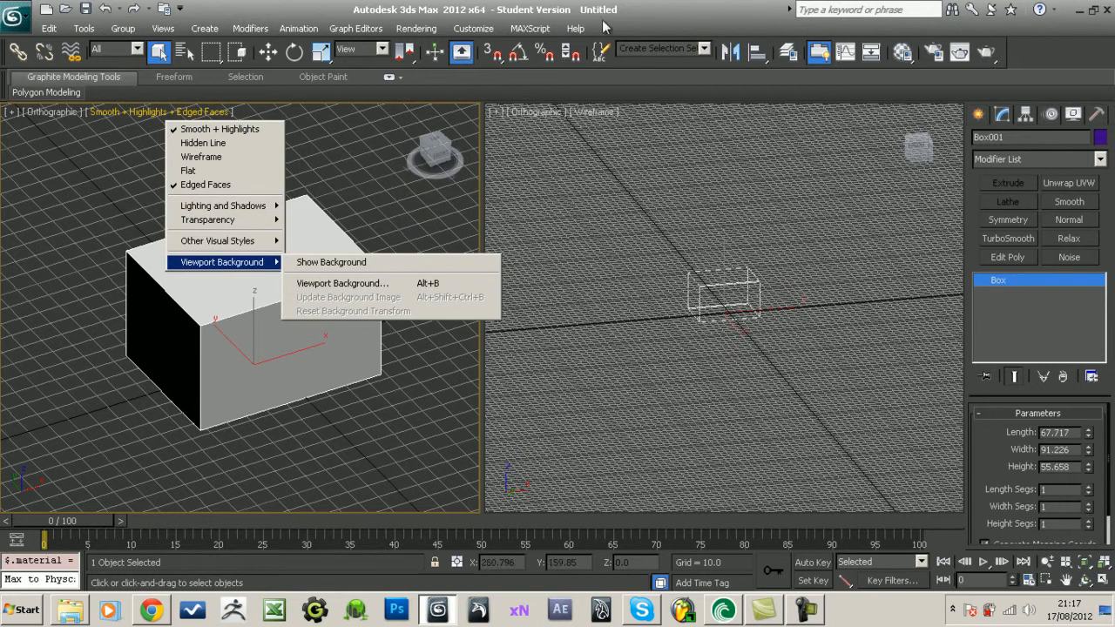
pyautogui.click(483, 32)
pyautogui.click(473, 28)
pyautogui.click(551, 248)
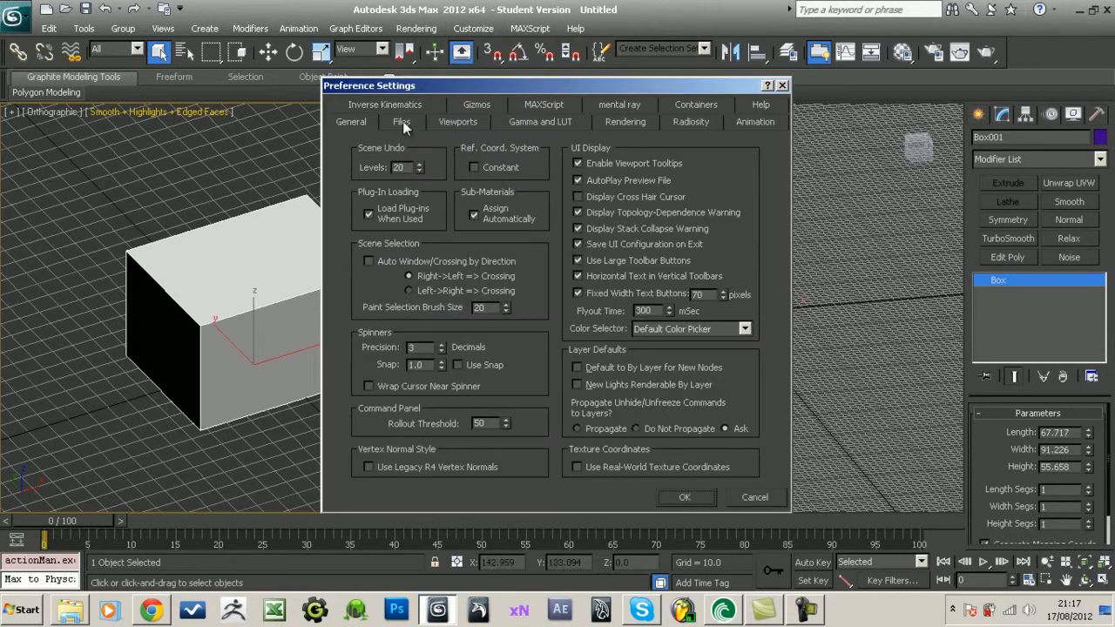
pyautogui.click(462, 122)
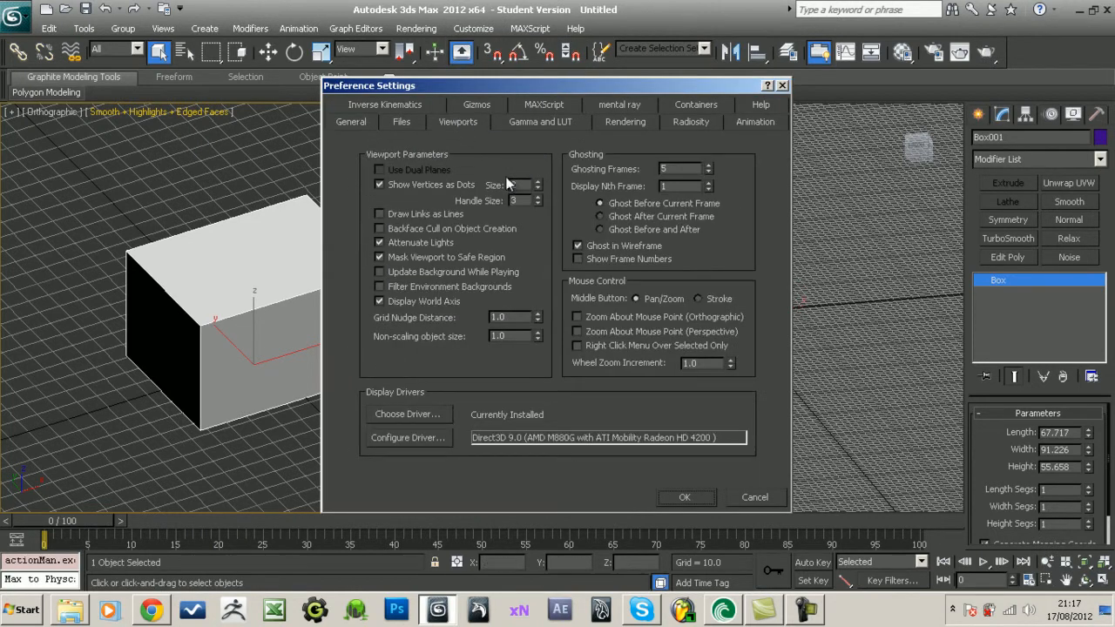
pyautogui.click(431, 439)
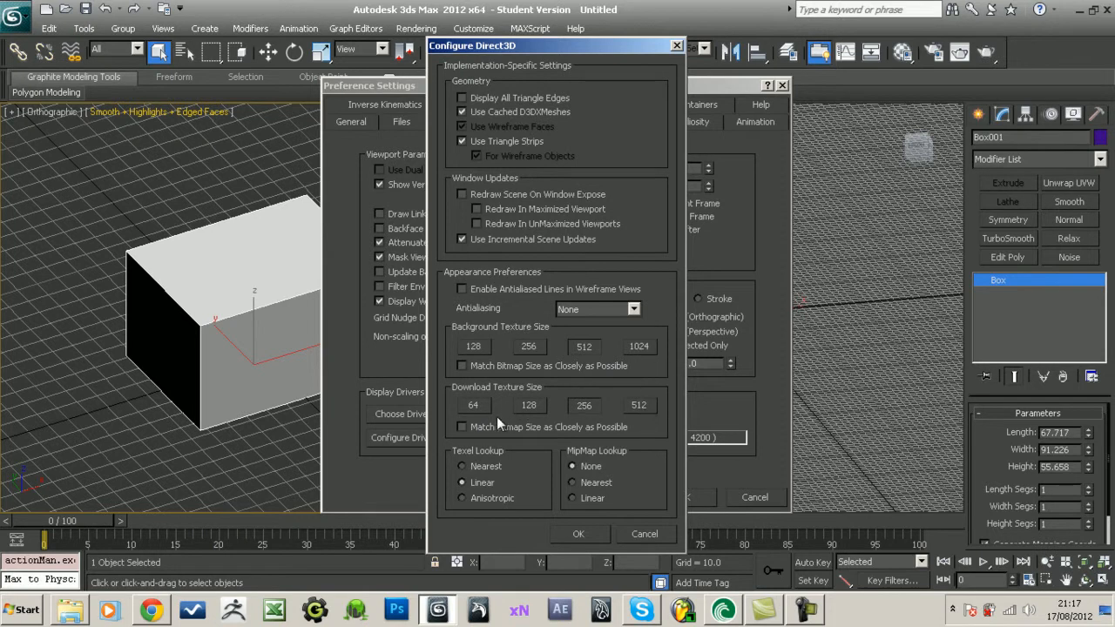
pyautogui.click(474, 427)
pyautogui.click(642, 414)
pyautogui.click(600, 535)
# - Review the Direct3D configuration and driver setup options, then leave the preferences without further changes
pyautogui.click(400, 438)
pyautogui.click(659, 529)
pyautogui.click(415, 411)
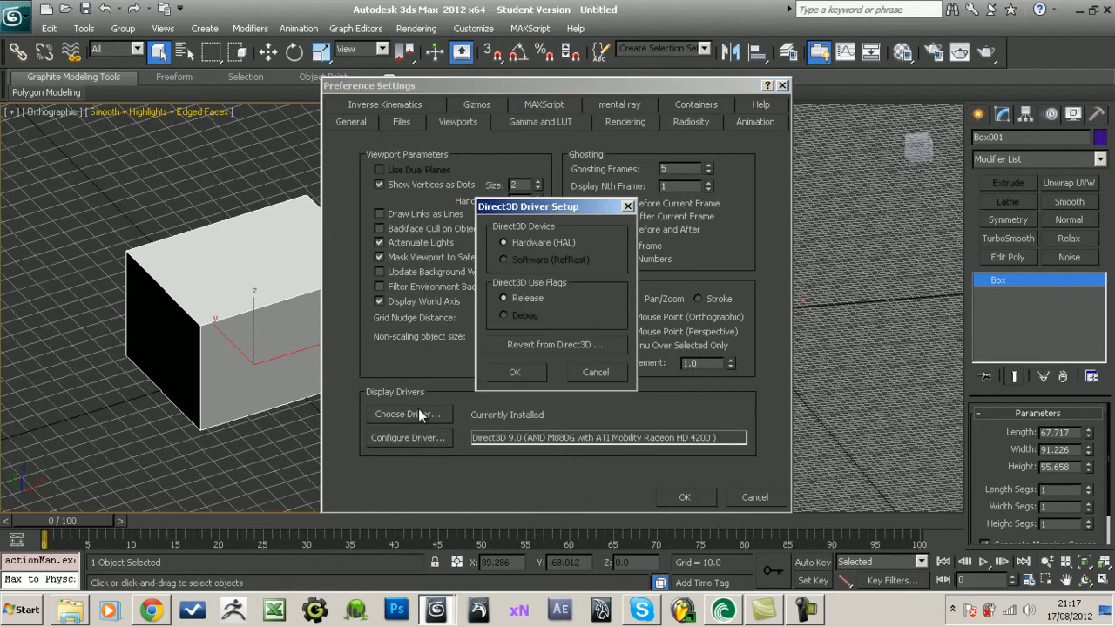
pyautogui.click(596, 372)
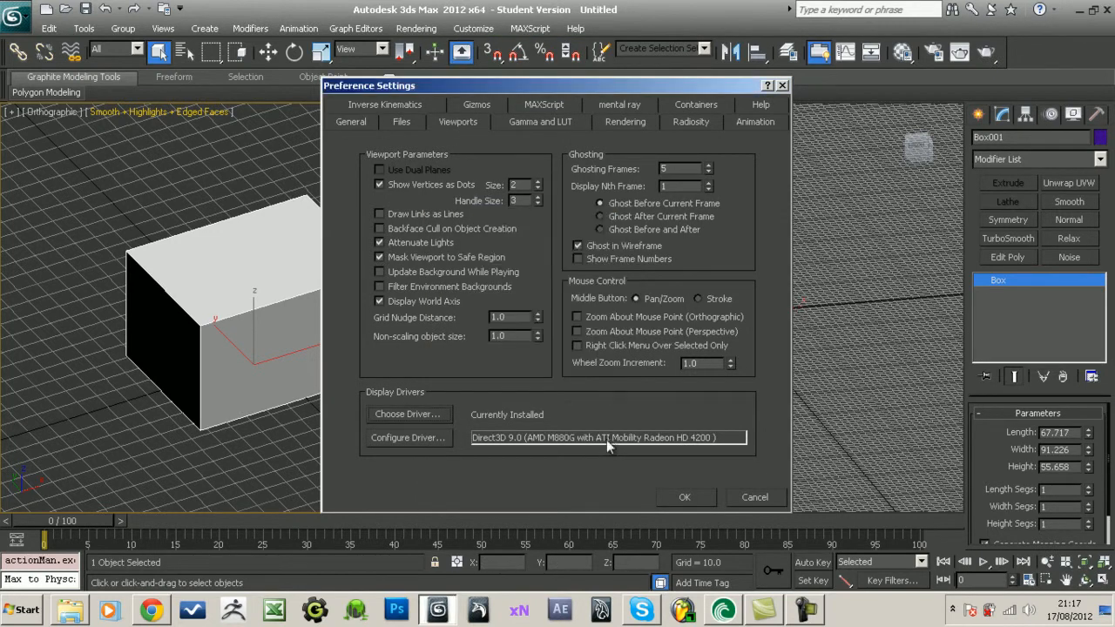
pyautogui.click(756, 503)
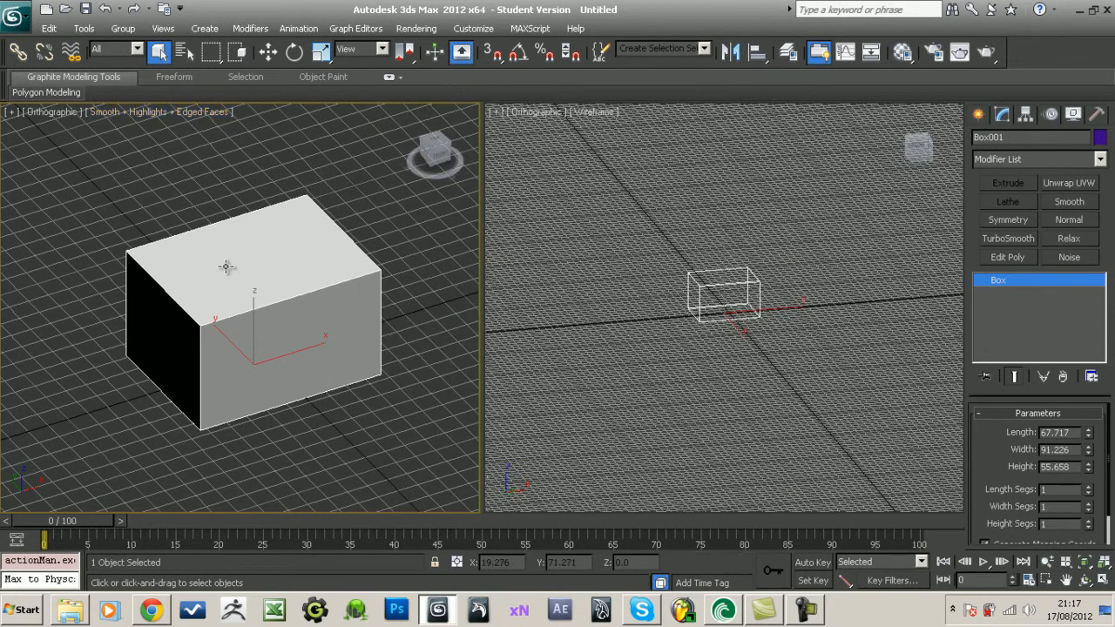
pyautogui.scroll(2, 231, 259)
pyautogui.moveTo(255, 274); pyautogui.dragTo(241, 271, button='middle')
pyautogui.scroll(1, 244, 268)
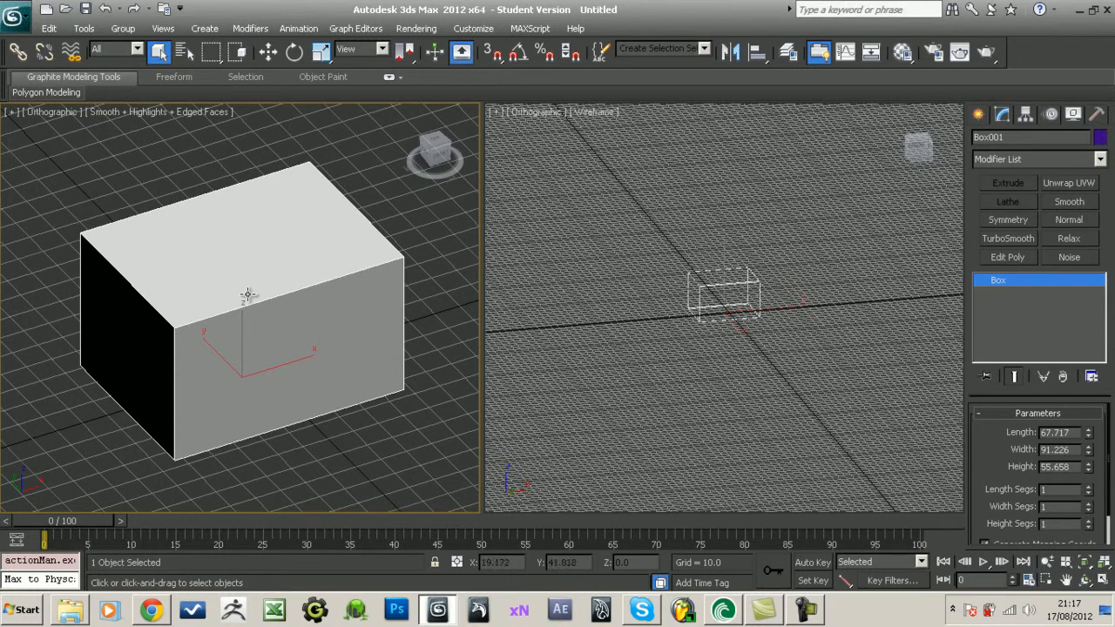
pyautogui.scroll(-2, 232, 303)
pyautogui.scroll(-1, 232, 321)
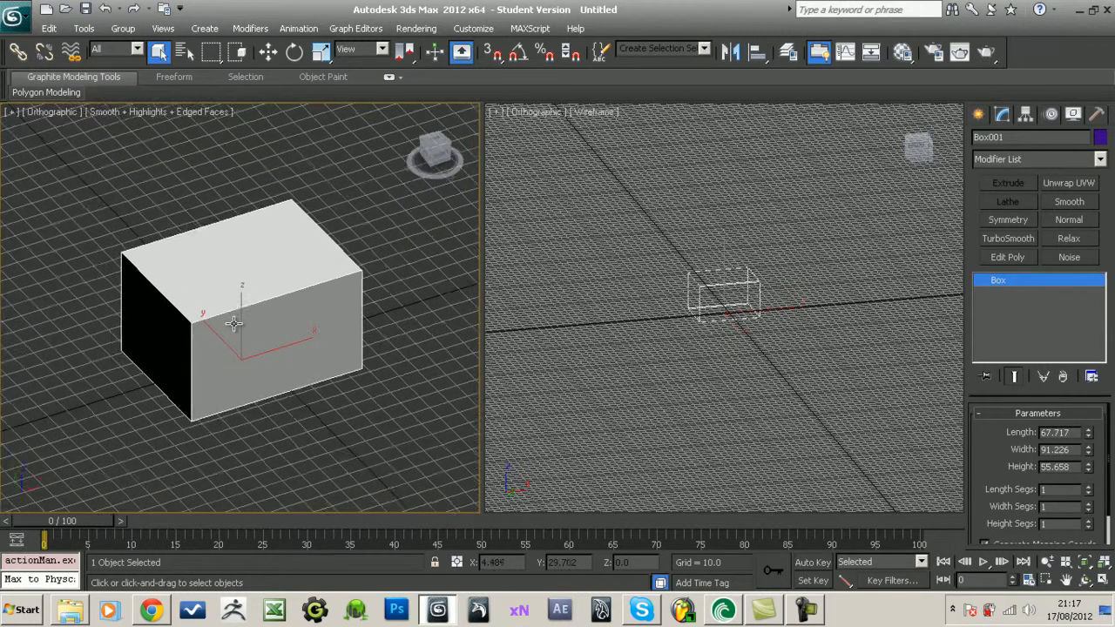
pyautogui.keyDown('alt'); pyautogui.moveTo(238, 322); pyautogui.dragTo(242, 333, button='middle'); pyautogui.keyUp('alt')
pyautogui.scroll(-1, 239, 333)
pyautogui.scroll(-3, 242, 333)
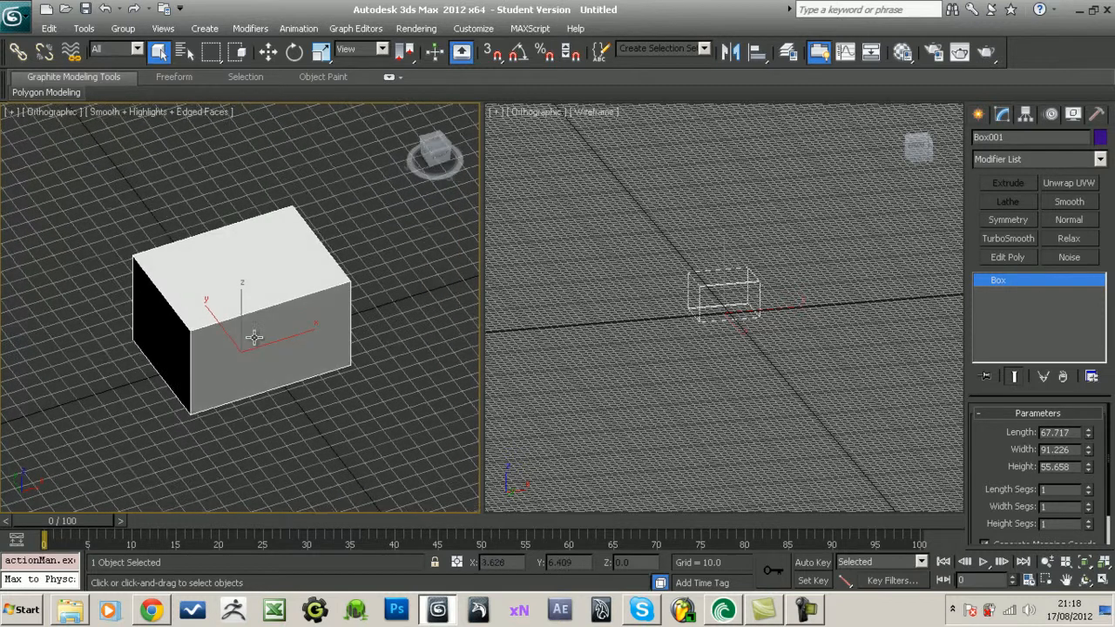
# - Create a ground plane about 569 long and 273 wide around the base of the box
pyautogui.click(979, 114)
pyautogui.scroll(-2, 261, 340)
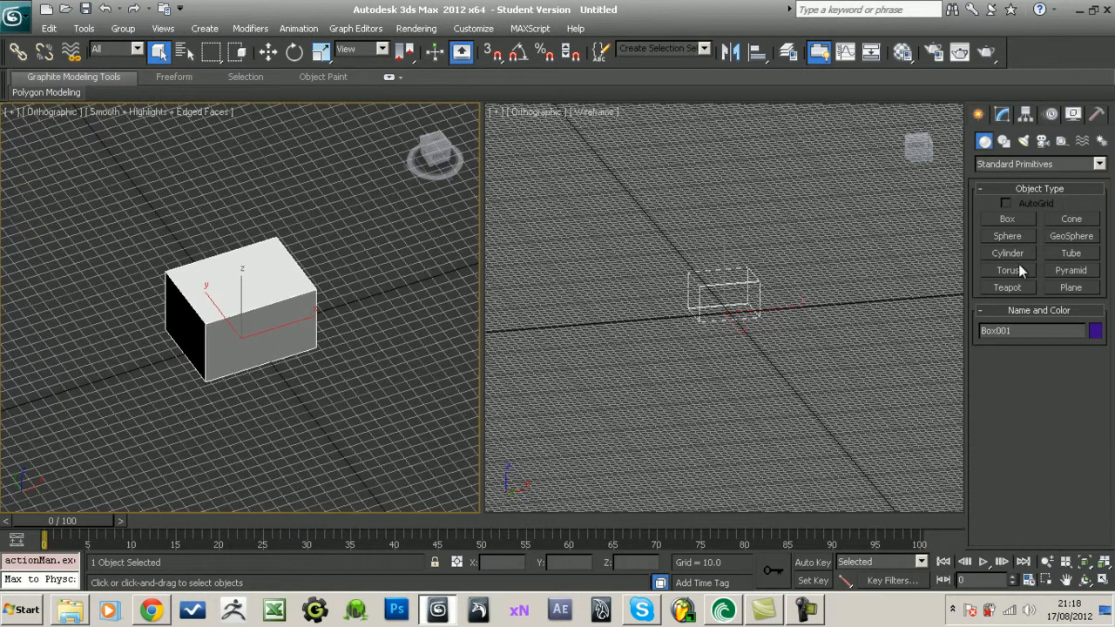
pyautogui.click(1072, 287)
pyautogui.scroll(-3, 168, 448)
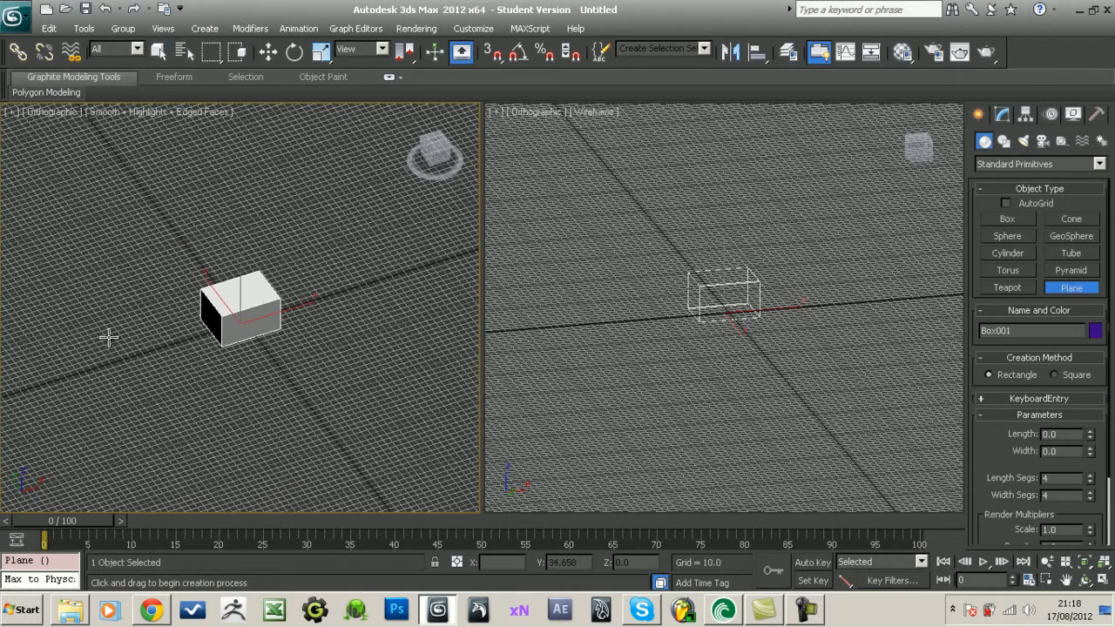
pyautogui.moveTo(79, 233); pyautogui.dragTo(427, 408)
# - Assign the AO mat material to the ground plane and close the Material Editor
pyautogui.click(903, 51)
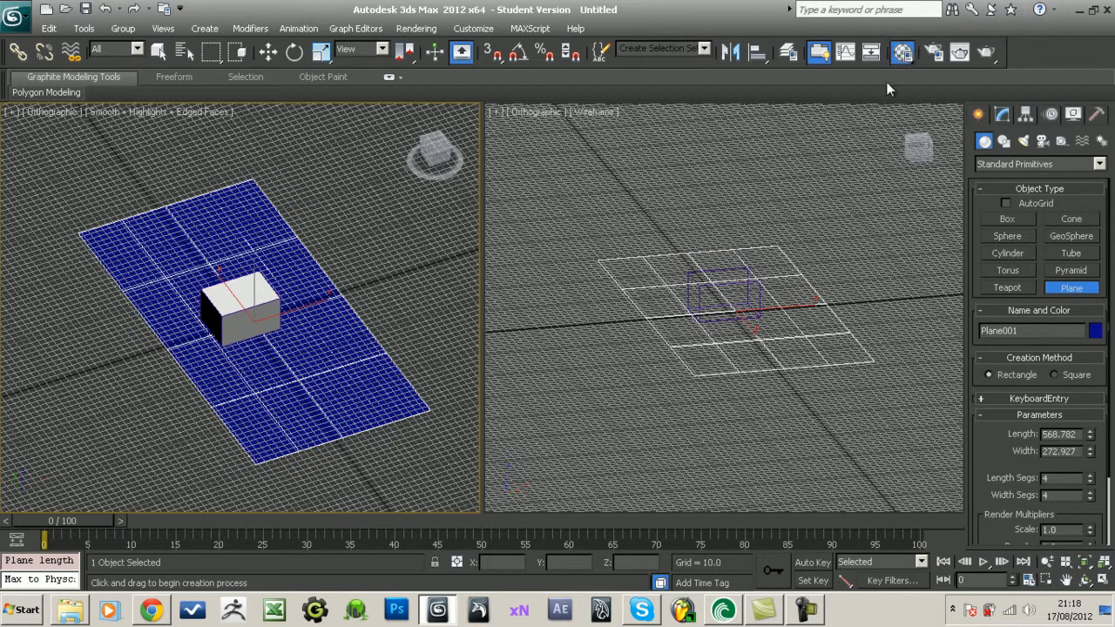
pyautogui.click(786, 332)
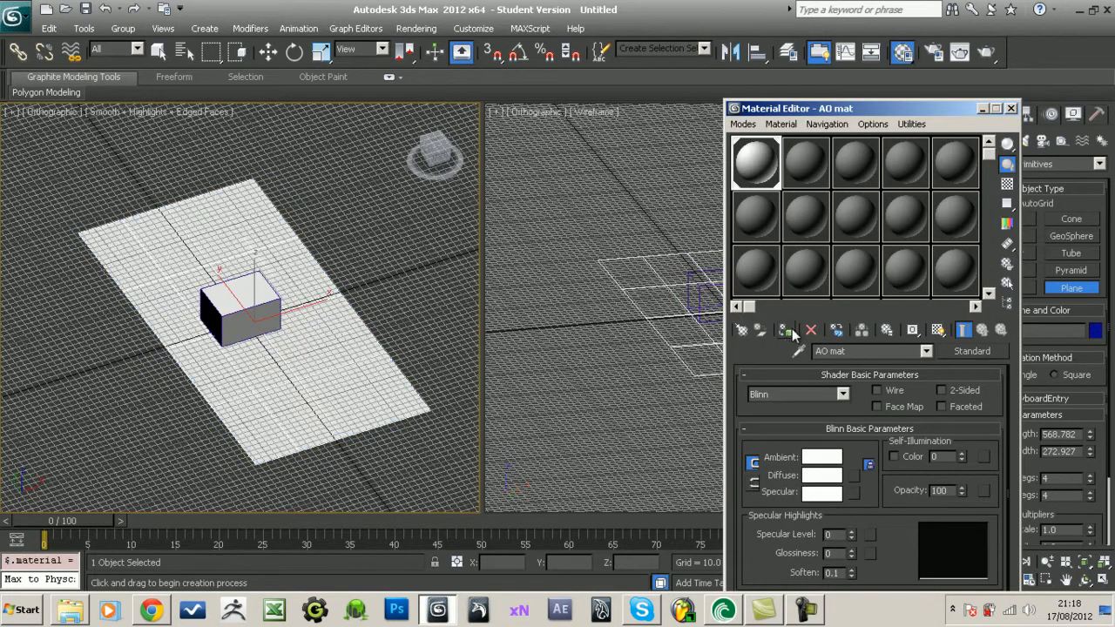
pyautogui.click(1010, 108)
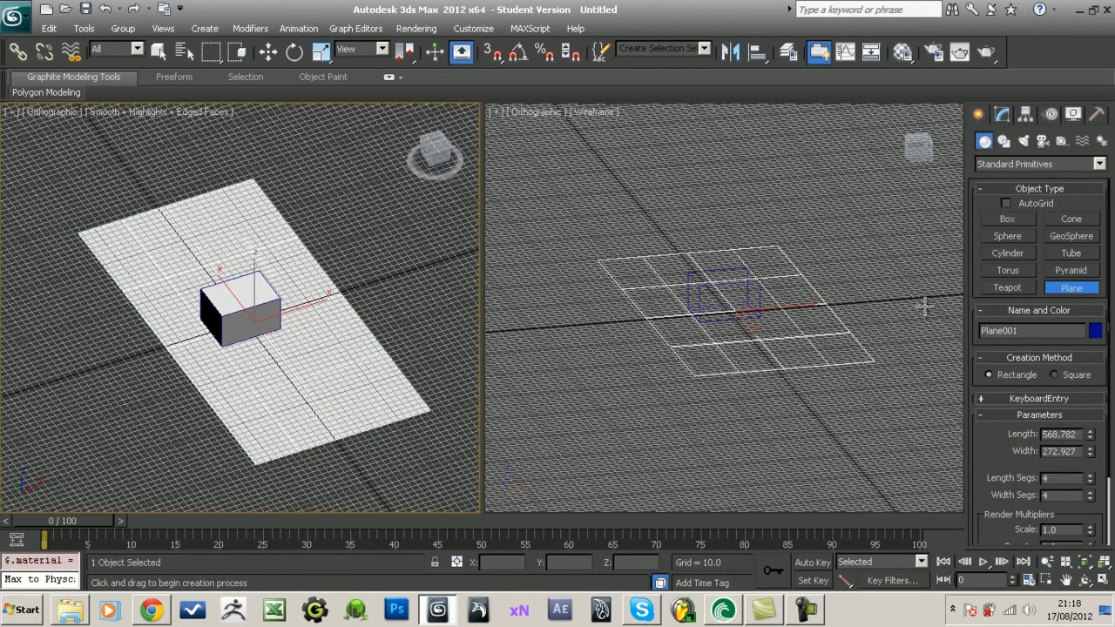
# - Widen the ground plane to about 510 and hide the grid in both viewports
pyautogui.moveTo(1088, 460); pyautogui.dragTo(1096, 389)
pyautogui.press('g')
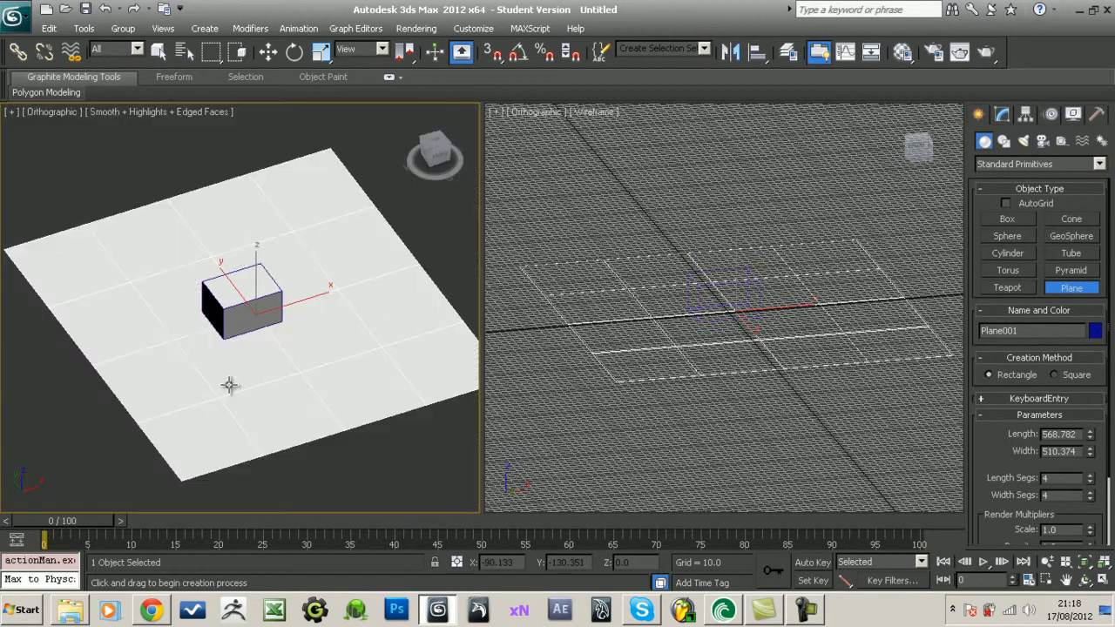
pyautogui.rightClick(668, 381)
pyautogui.press('g')
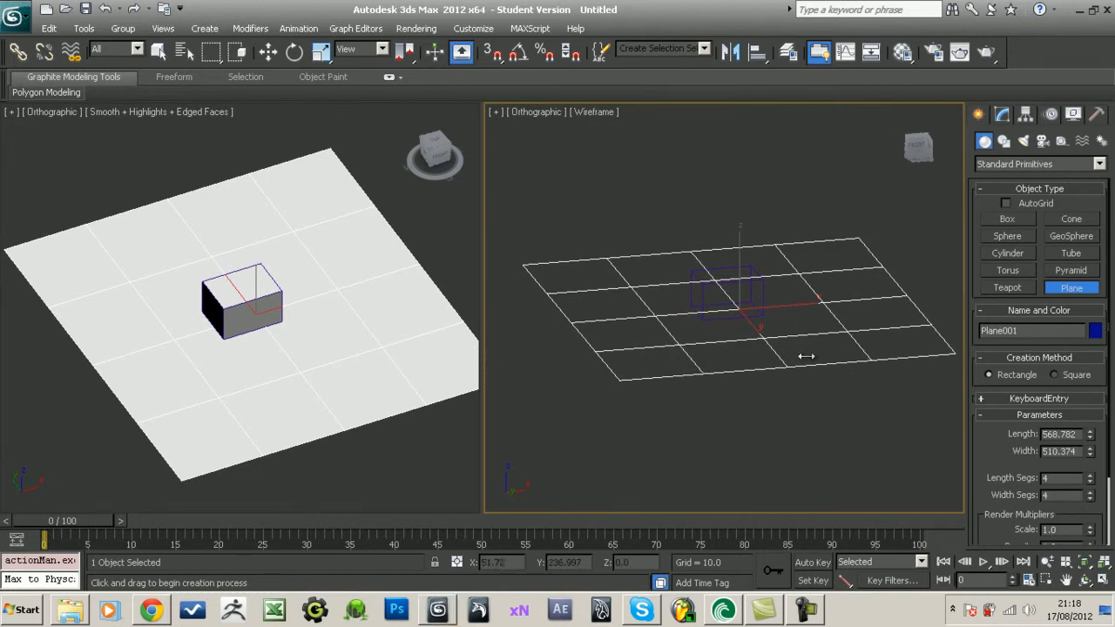
# - Enlarge the shaded viewport and switch it to a perspective view showing the box and plane from a corner angle
pyautogui.moveTo(653, 350); pyautogui.dragTo(653, 350)
pyautogui.keyDown('alt'); pyautogui.moveTo(790, 349); pyautogui.dragTo(822, 344, button='middle'); pyautogui.keyUp('alt')
pyautogui.moveTo(484, 350); pyautogui.dragTo(405, 418, button='middle')
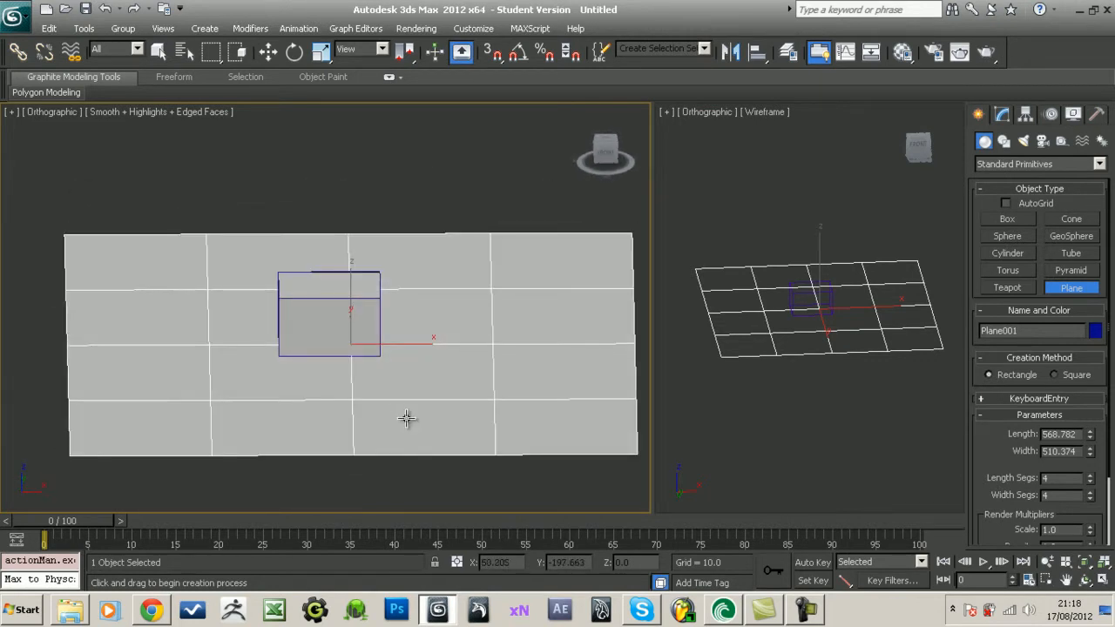
pyautogui.press('p')
pyautogui.scroll(-4, 411, 430)
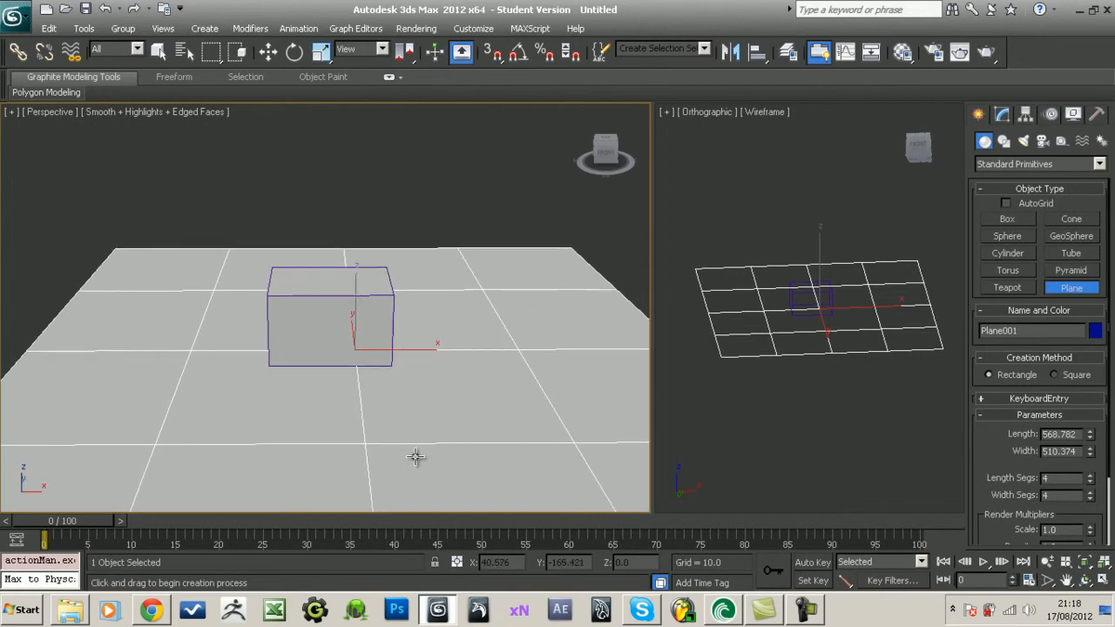
pyautogui.keyDown('alt'); pyautogui.moveTo(357, 434); pyautogui.dragTo(418, 442, button='middle'); pyautogui.keyUp('alt')
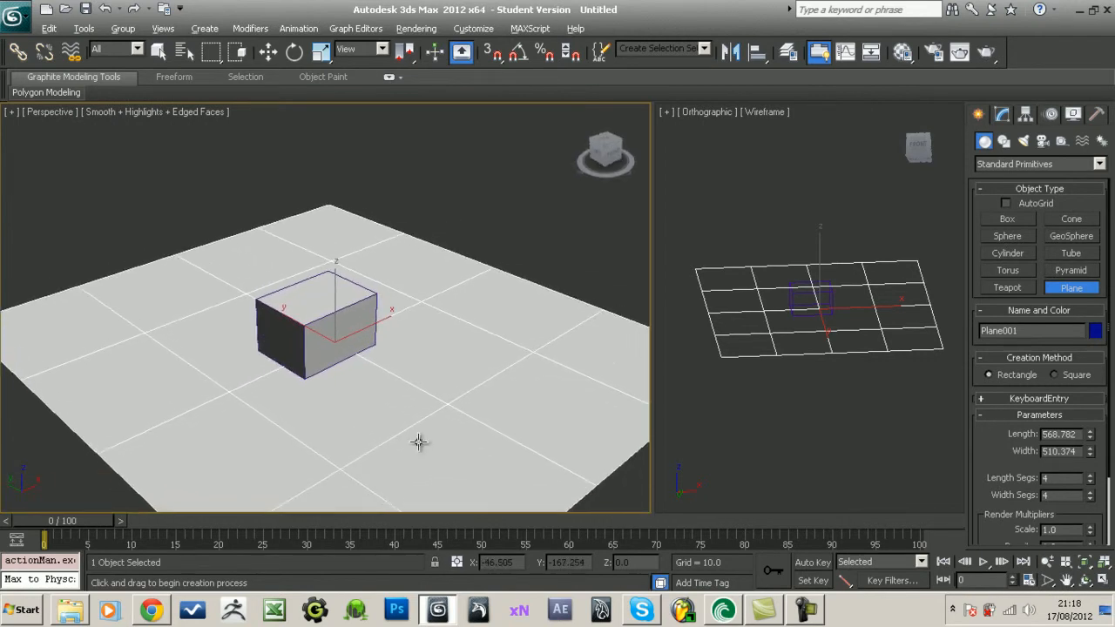
# - Create a standard Skylight on the ground plane beside the box
pyautogui.click(1071, 287)
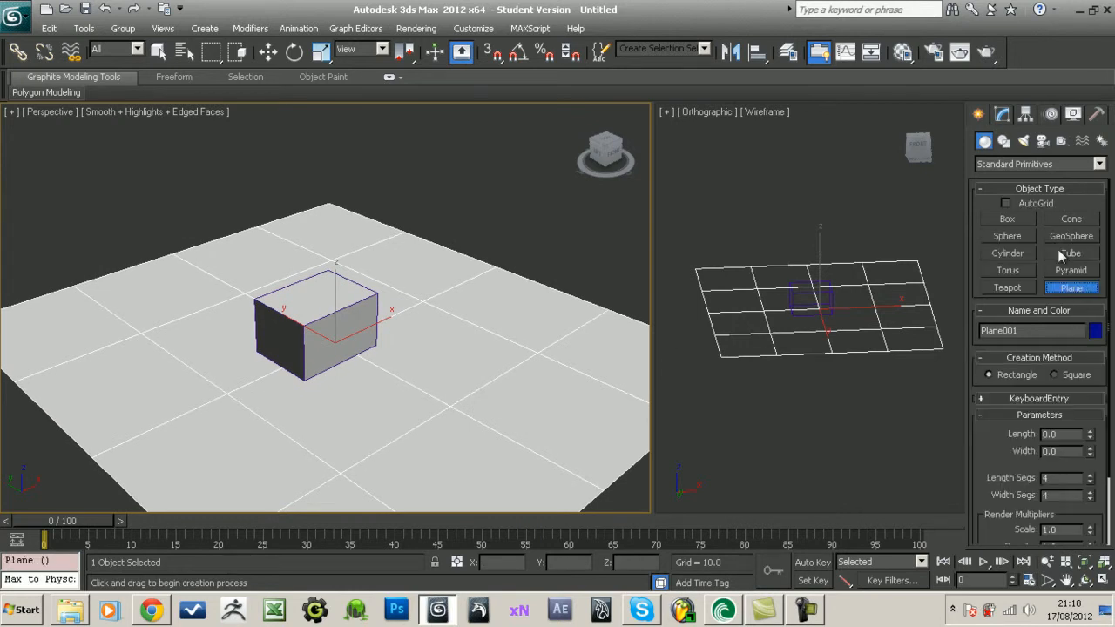
pyautogui.click(1022, 141)
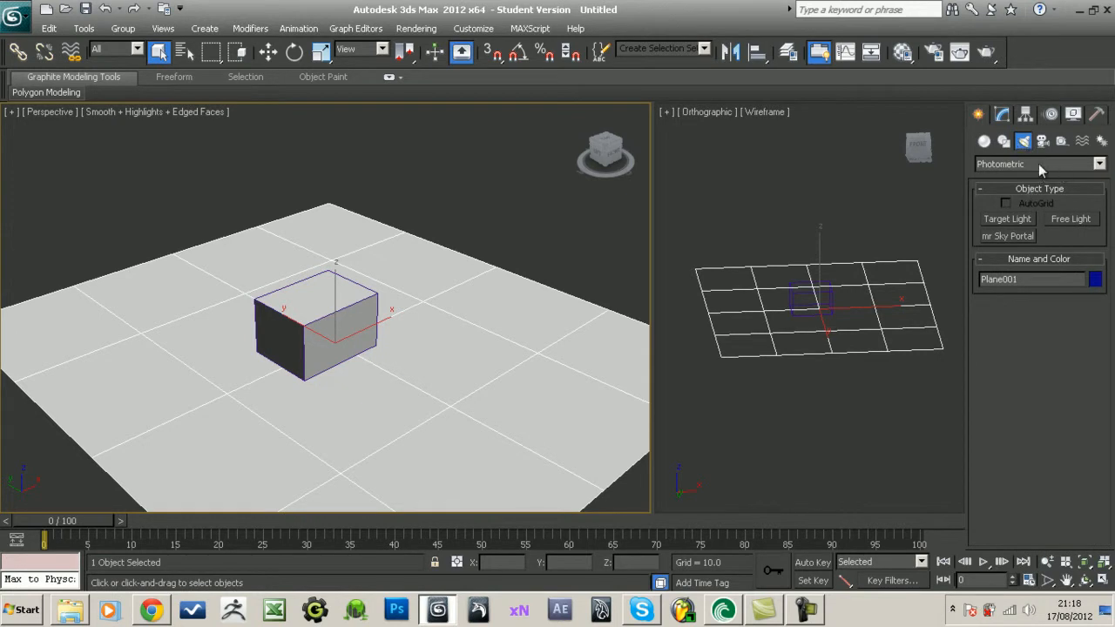
pyautogui.click(1035, 162)
pyautogui.click(1034, 186)
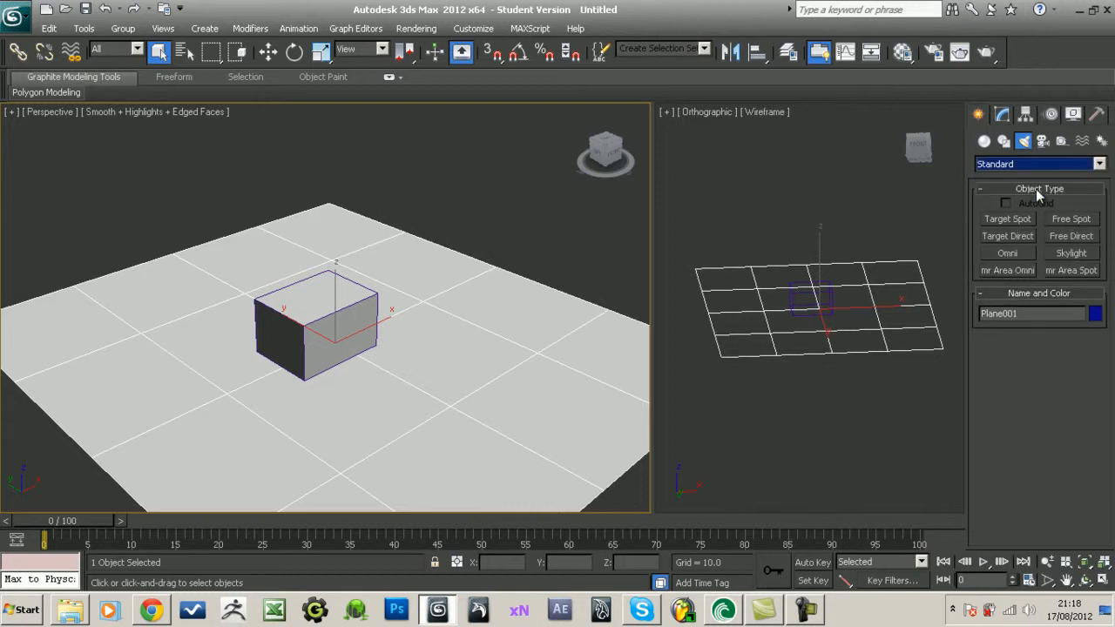
pyautogui.click(1083, 256)
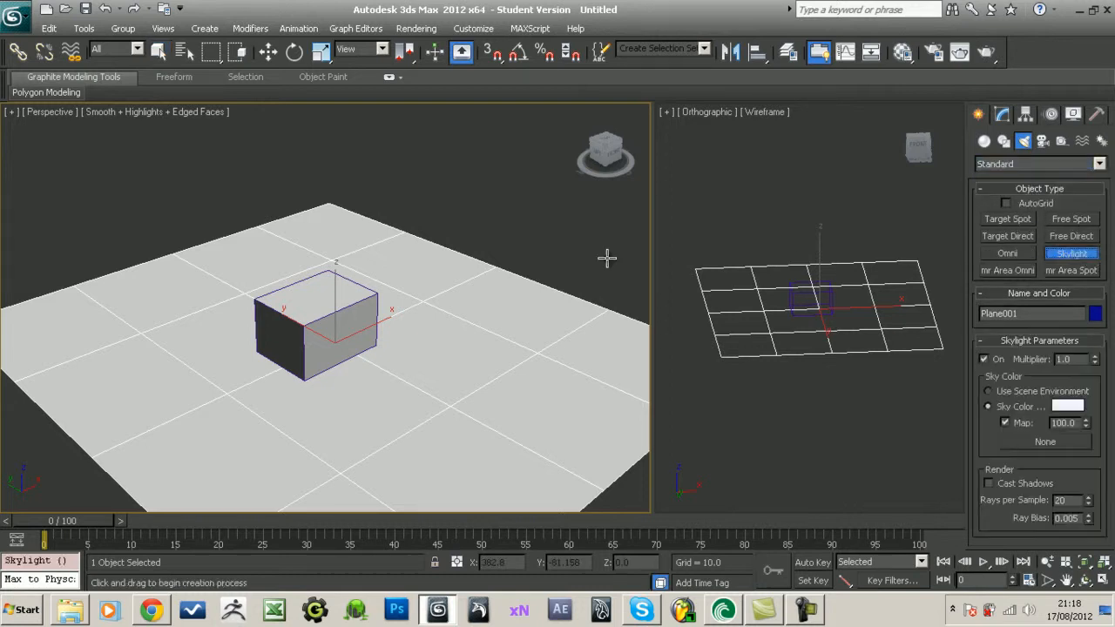
pyautogui.keyDown('alt'); pyautogui.moveTo(500, 280); pyautogui.dragTo(461, 364, button='middle'); pyautogui.keyUp('alt')
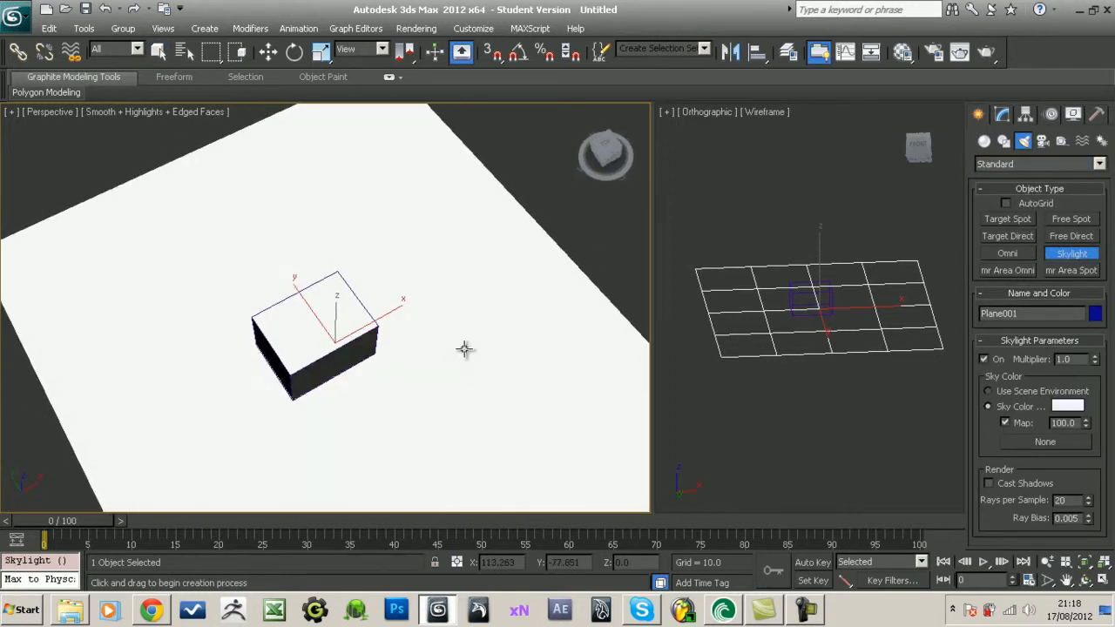
pyautogui.click(524, 378)
# - Raise the skylight above the ground plane and move it away from the box, to about X 206, Y -132, Z 89
pyautogui.keyDown('alt'); pyautogui.moveTo(547, 386); pyautogui.dragTo(570, 321, button='middle'); pyautogui.keyUp('alt')
pyautogui.press('w')
pyautogui.moveTo(525, 329); pyautogui.dragTo(539, 235)
pyautogui.keyDown('alt'); pyautogui.moveTo(561, 296); pyautogui.dragTo(621, 314, button='middle'); pyautogui.keyUp('alt')
pyautogui.moveTo(592, 288); pyautogui.dragTo(653, 279)
pyautogui.keyDown('alt'); pyautogui.moveTo(502, 304); pyautogui.dragTo(486, 331, button='middle'); pyautogui.keyUp('alt')
# - Turn on Cast Shadows in the skylight's render parameters
pyautogui.click(1002, 115)
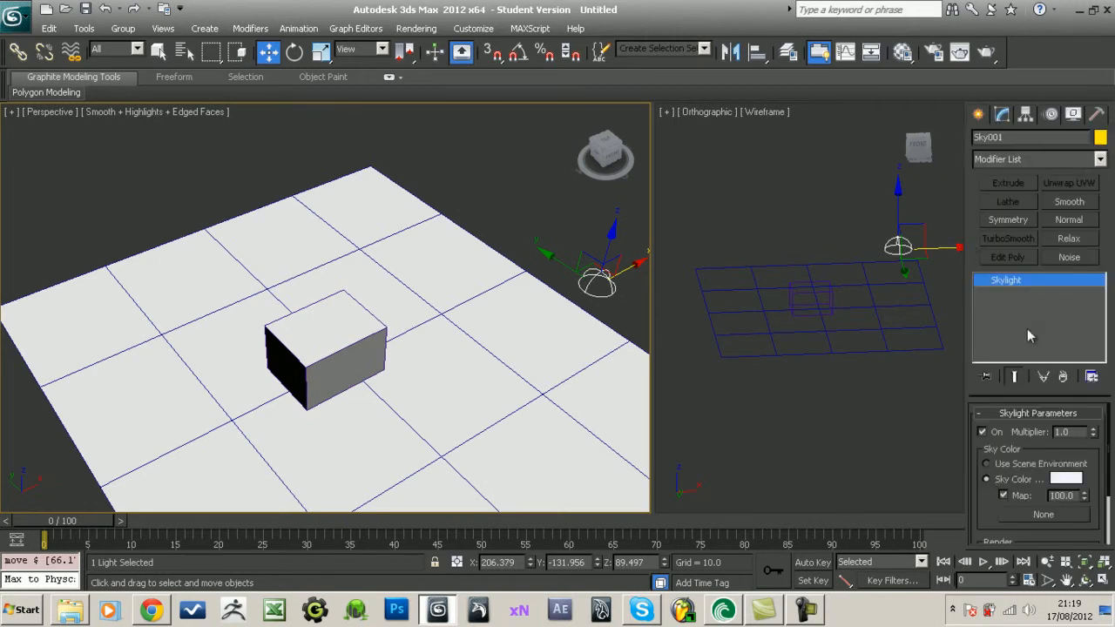
pyautogui.scroll(-2, 990, 503)
pyautogui.click(987, 486)
pyautogui.keyDown('alt'); pyautogui.moveTo(437, 392); pyautogui.dragTo(458, 372, button='middle'); pyautogui.keyUp('alt')
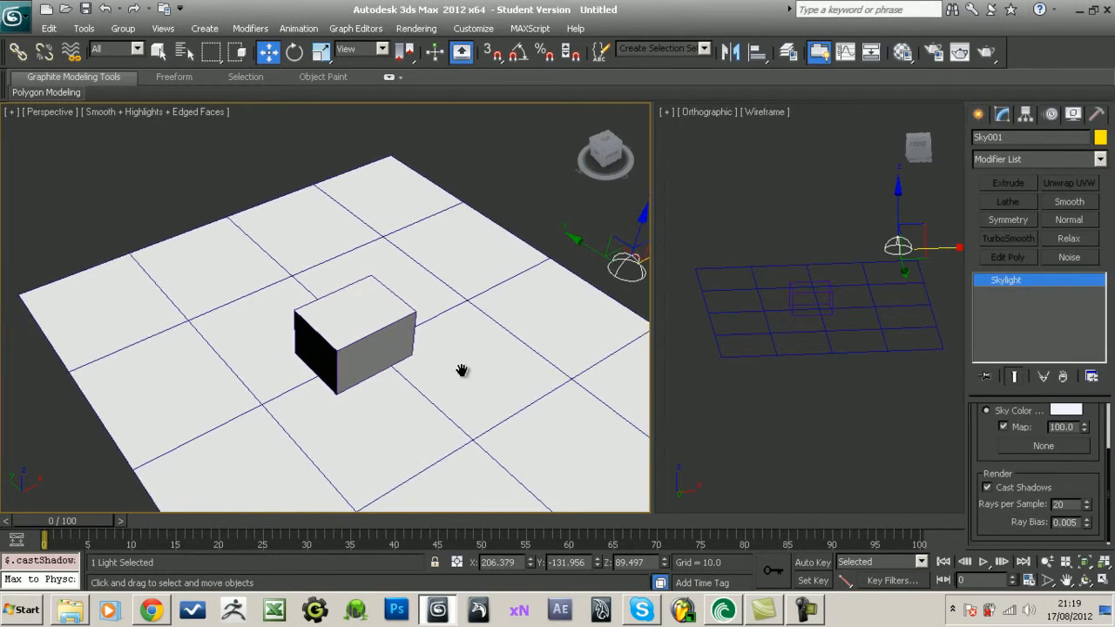
# - Enable hardware shading and ambient occlusion in the perspective viewport's lighting and shadows settings
pyautogui.click(154, 112)
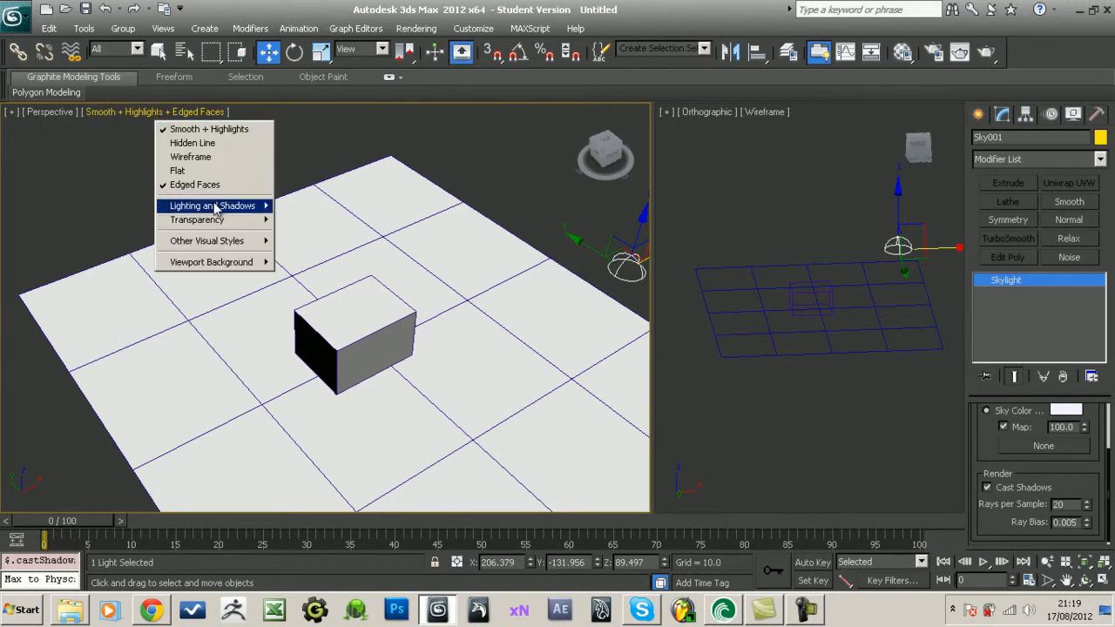
pyautogui.moveTo(240, 207)
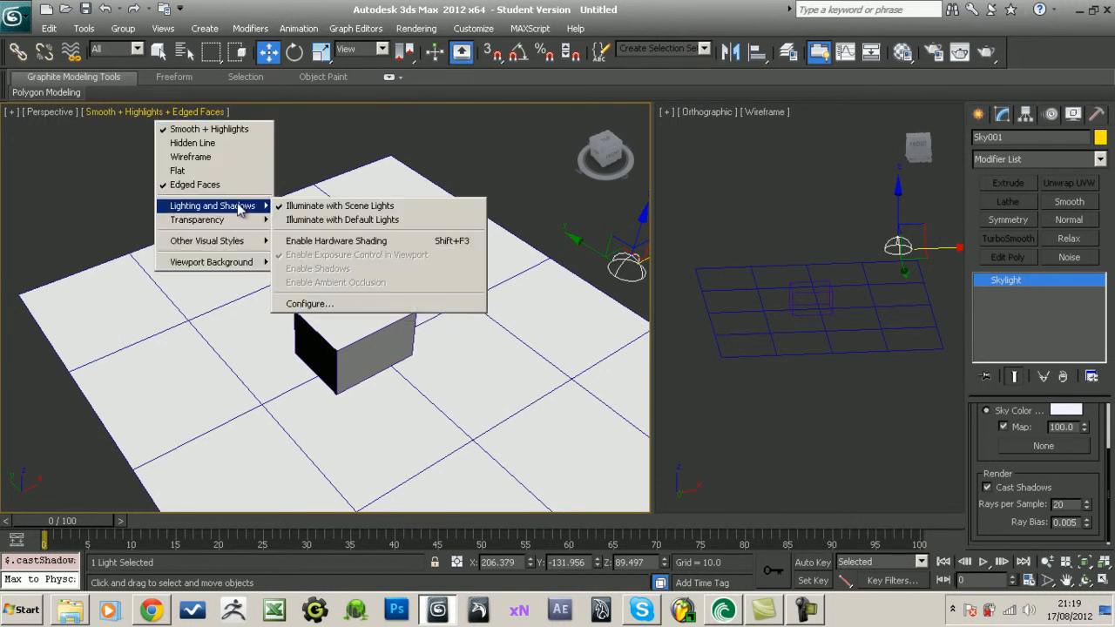
pyautogui.click(380, 245)
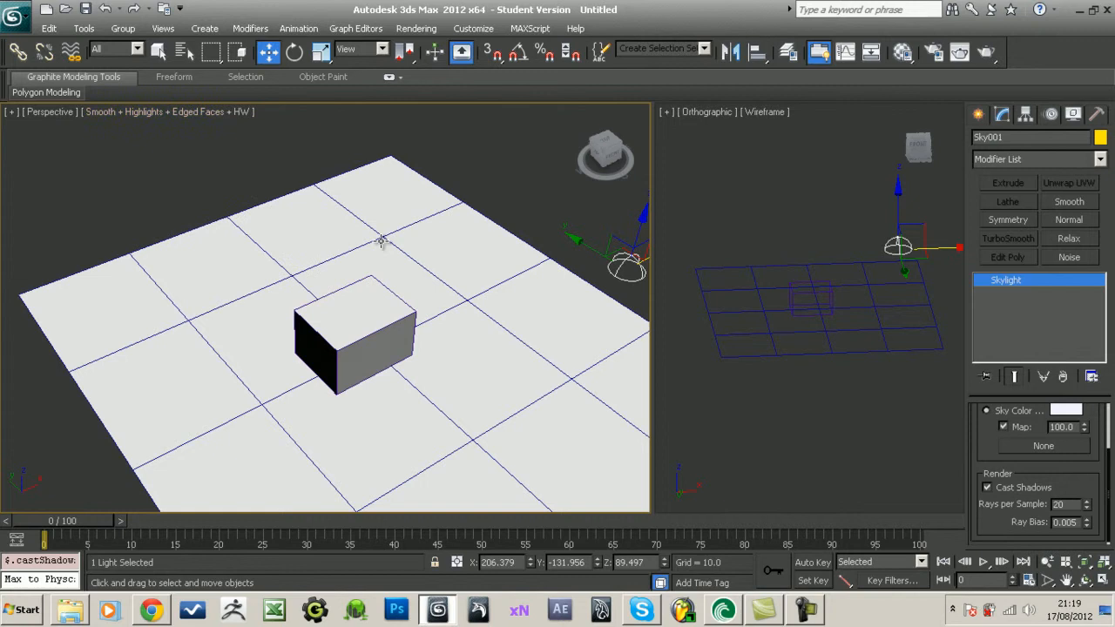
pyautogui.click(201, 112)
pyautogui.moveTo(271, 205)
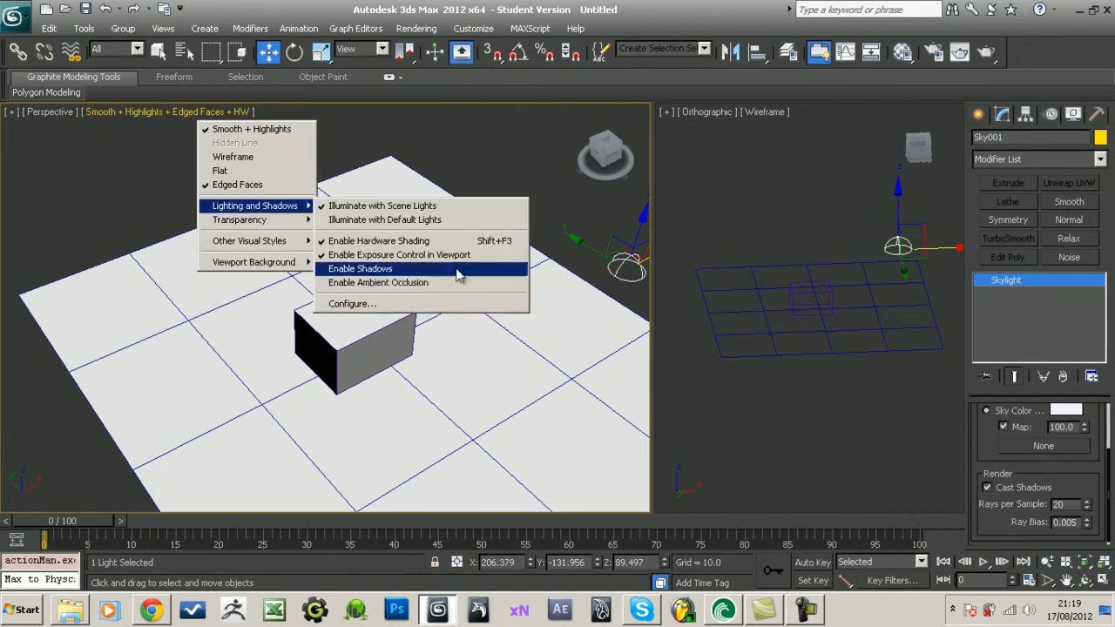
pyautogui.click(465, 287)
pyautogui.moveTo(429, 316); pyautogui.dragTo(425, 315, button='middle')
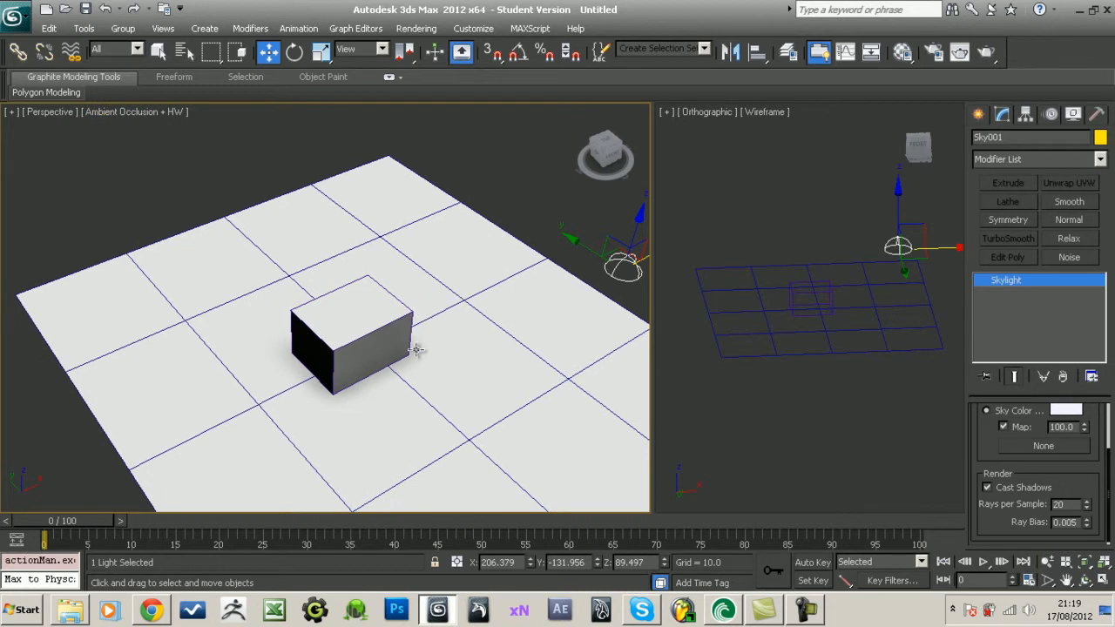
# - Turn off edged faces in the perspective viewport and inspect the ambient occlusion around the box from a low angle
pyautogui.press('F4')
pyautogui.keyDown('alt'); pyautogui.moveTo(418, 383); pyautogui.dragTo(460, 262, button='middle'); pyautogui.keyUp('alt')
pyautogui.moveTo(468, 391); pyautogui.dragTo(422, 376, button='middle')
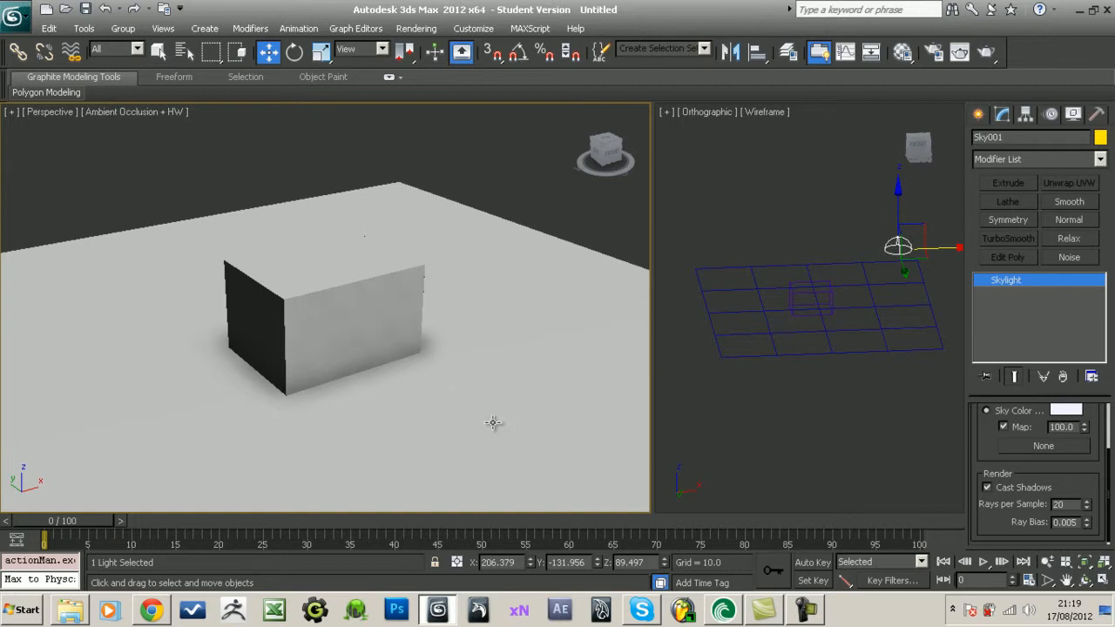
# - Add an Edit Poly modifier to the box and select its front polygon
pyautogui.click(364, 322)
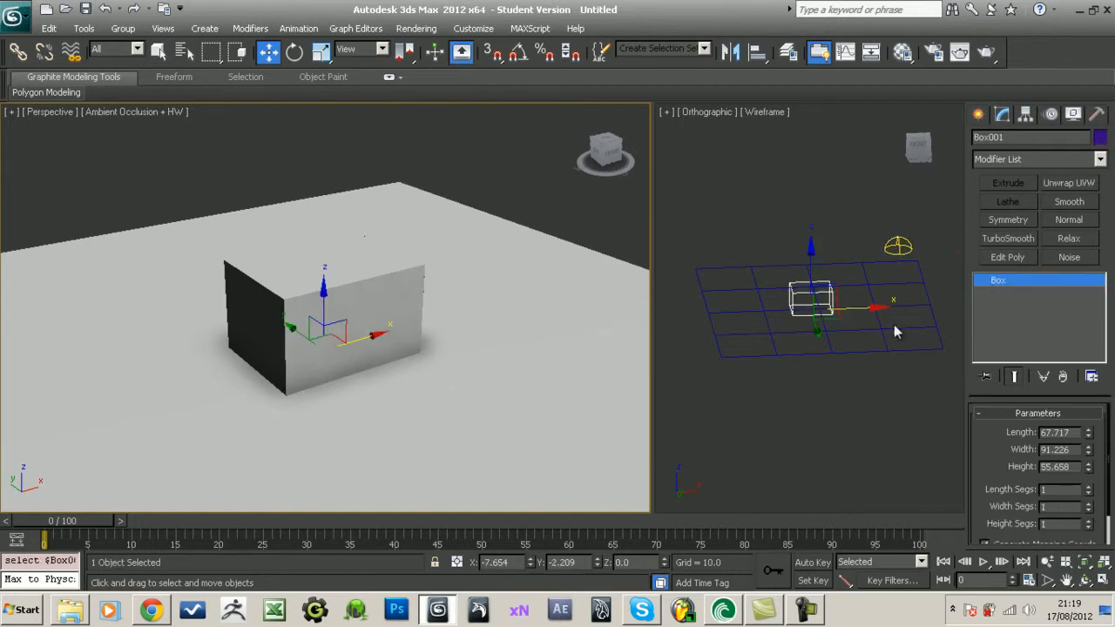
pyautogui.click(1008, 257)
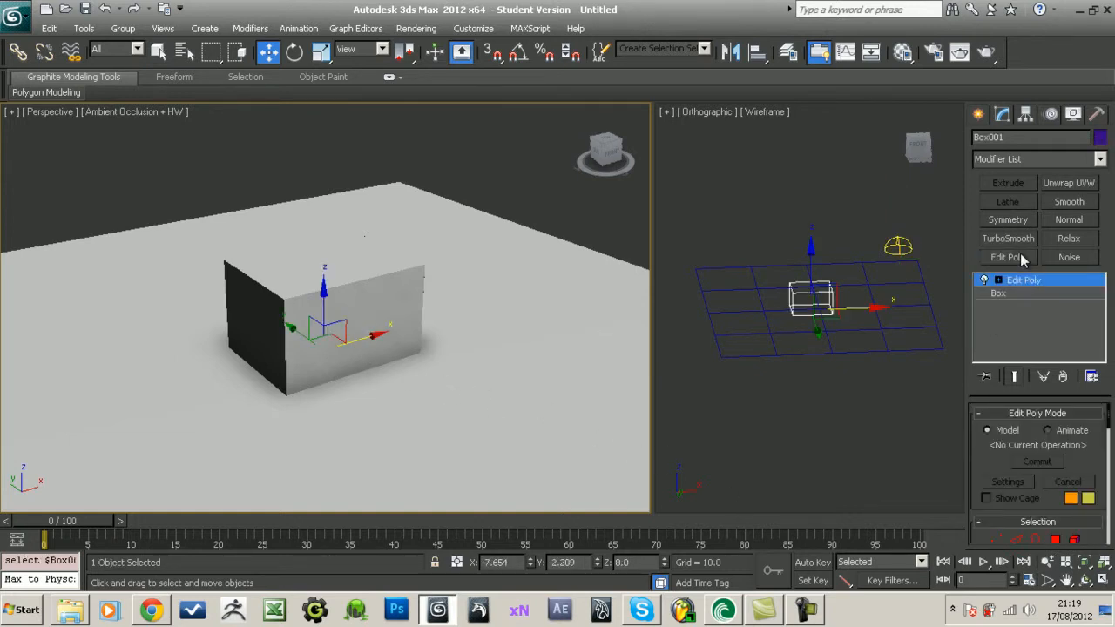
pyautogui.click(1054, 540)
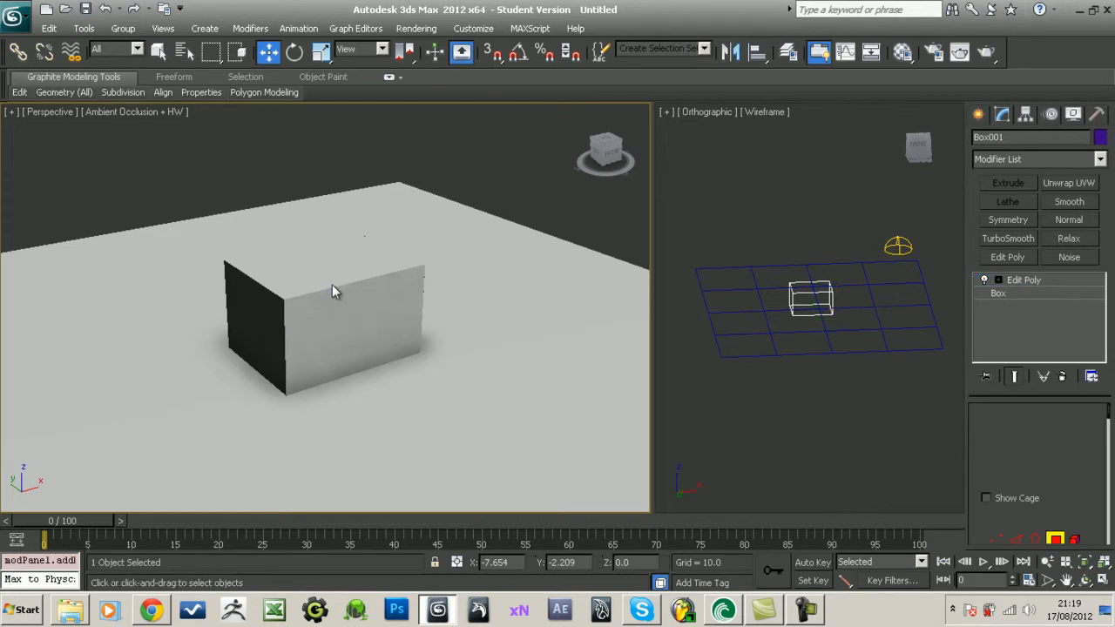
pyautogui.click(366, 322)
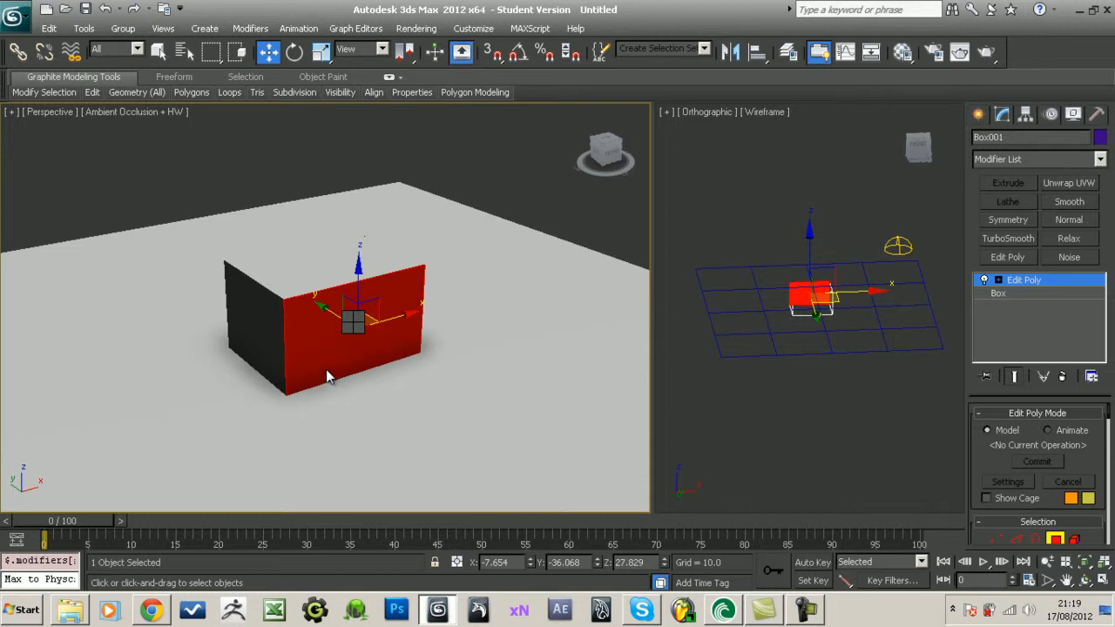
# - Try extruding the box's front polygon outward and undo each attempt
pyautogui.hotkey('shift', 'e')
pyautogui.moveTo(359, 349); pyautogui.dragTo(371, 256)
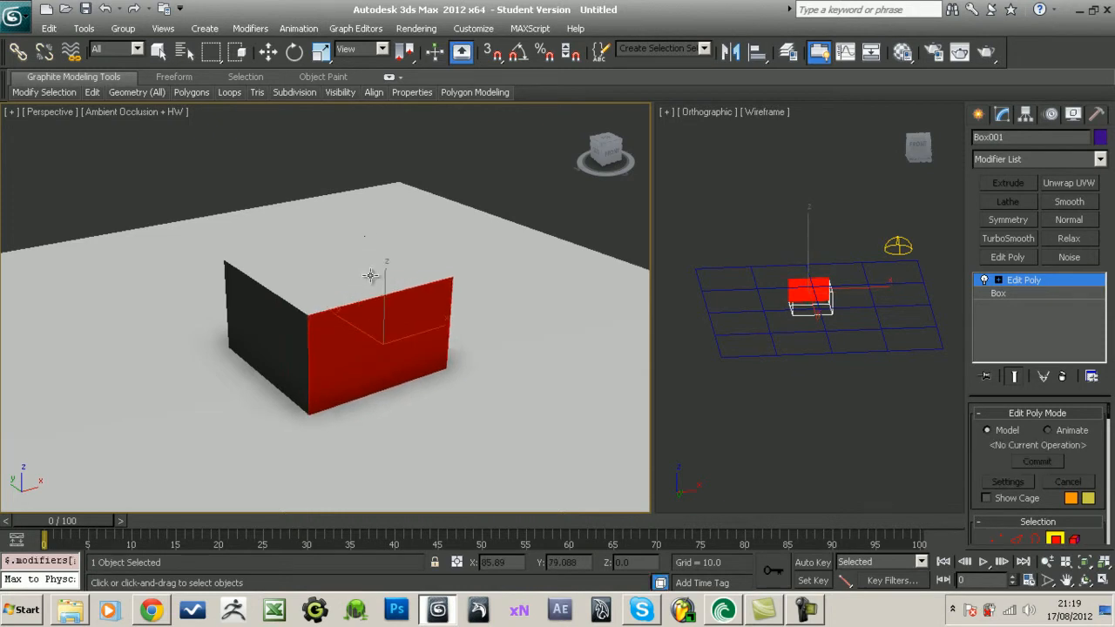
pyautogui.hotkey('ctrl', 'z')
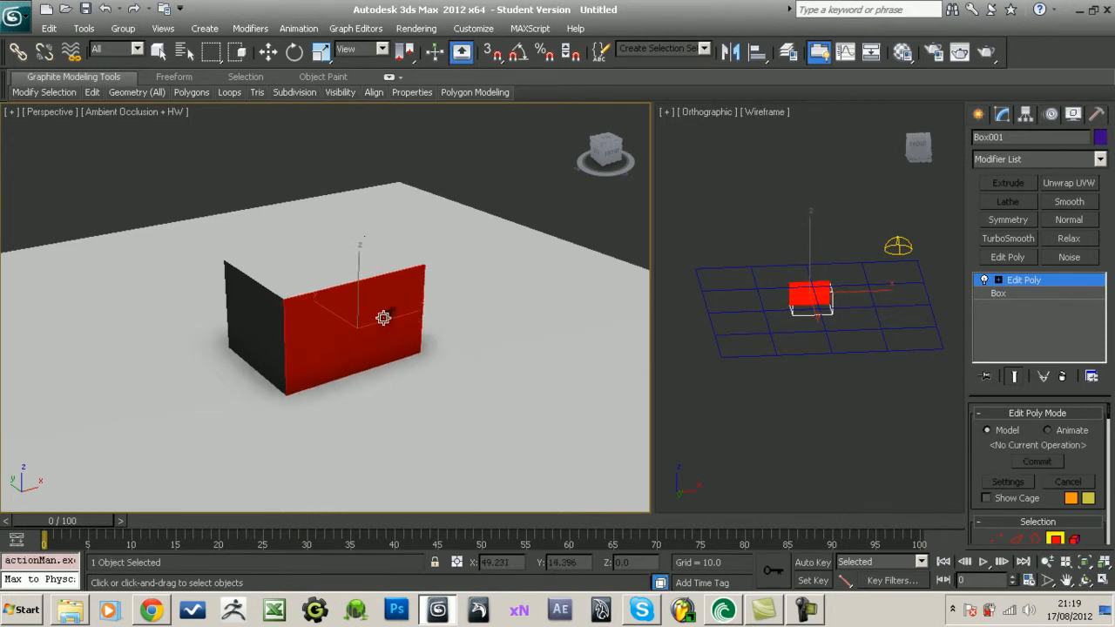
pyautogui.press('q')
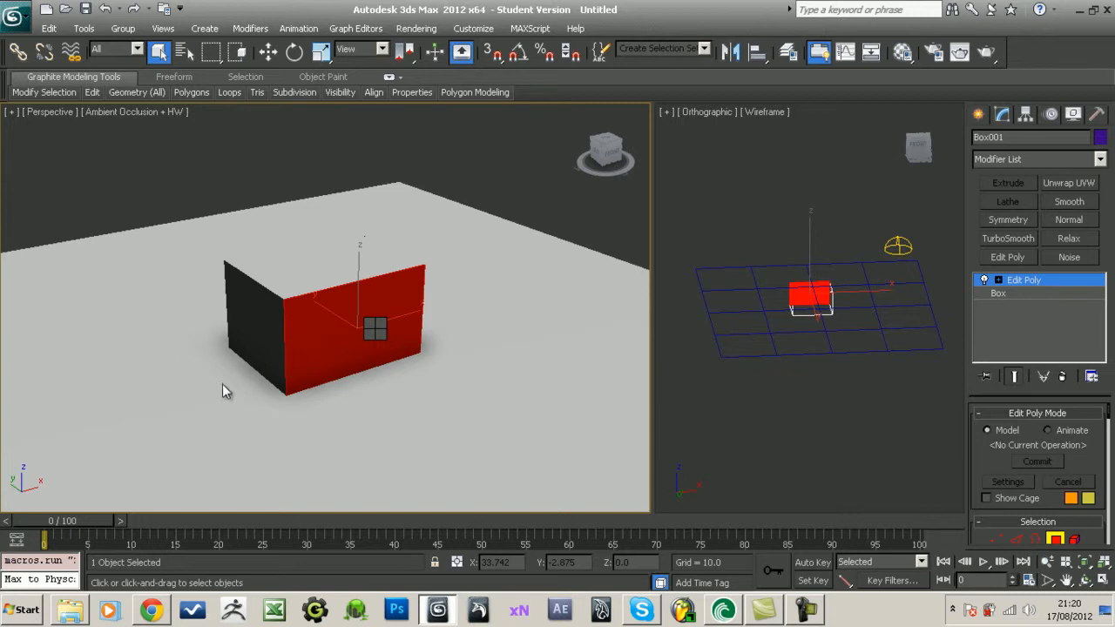
pyautogui.hotkey('shift', 'e')
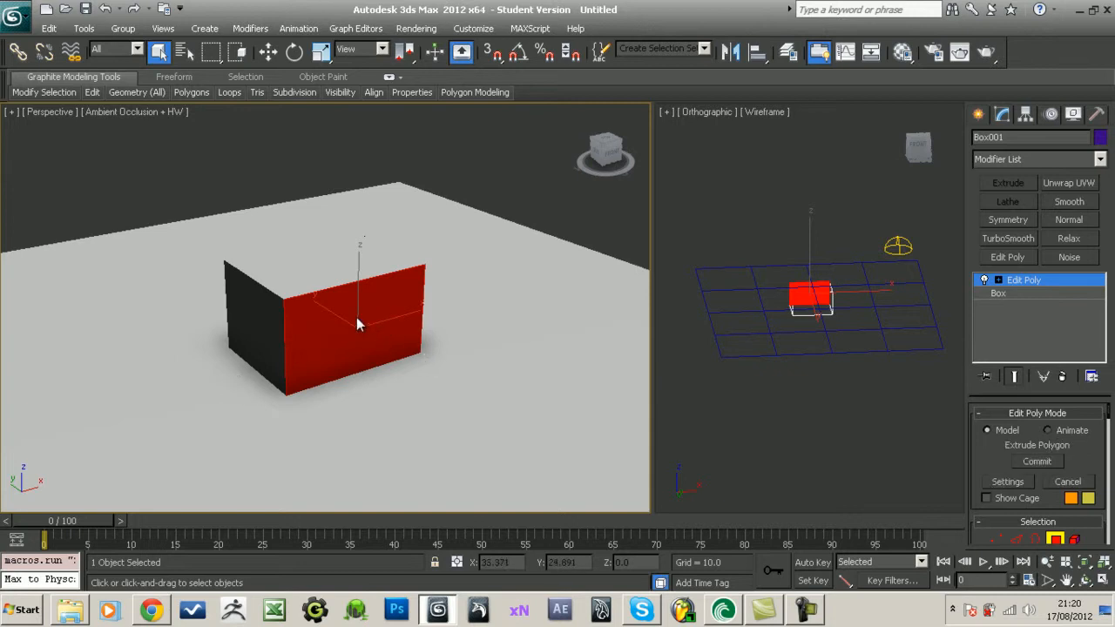
pyautogui.click(357, 319)
pyautogui.click(390, 344)
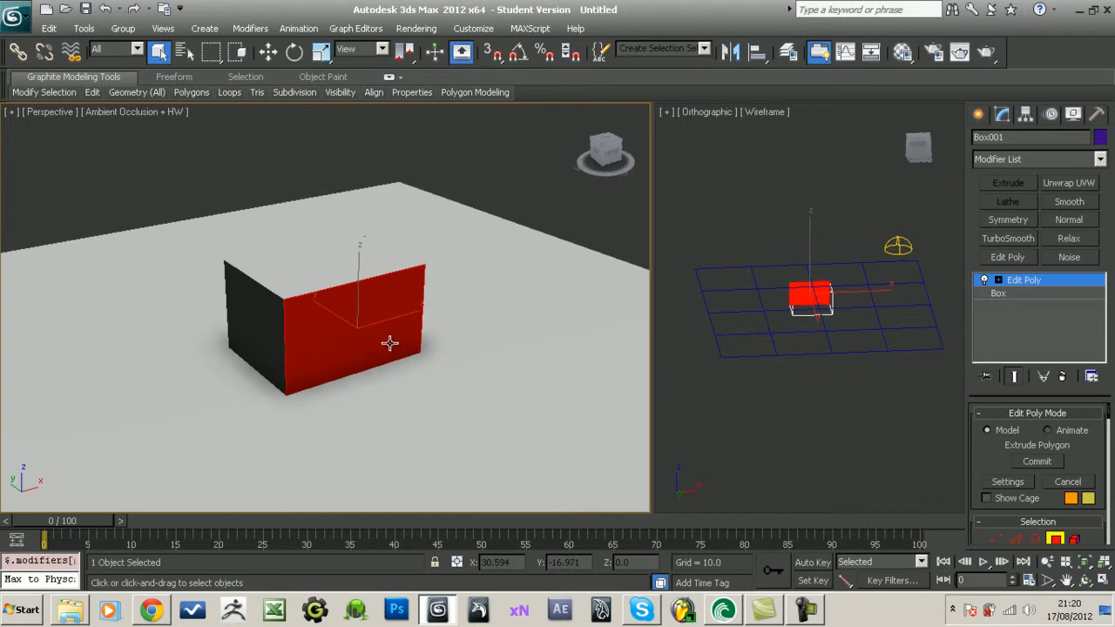
pyautogui.moveTo(345, 344); pyautogui.dragTo(411, 343)
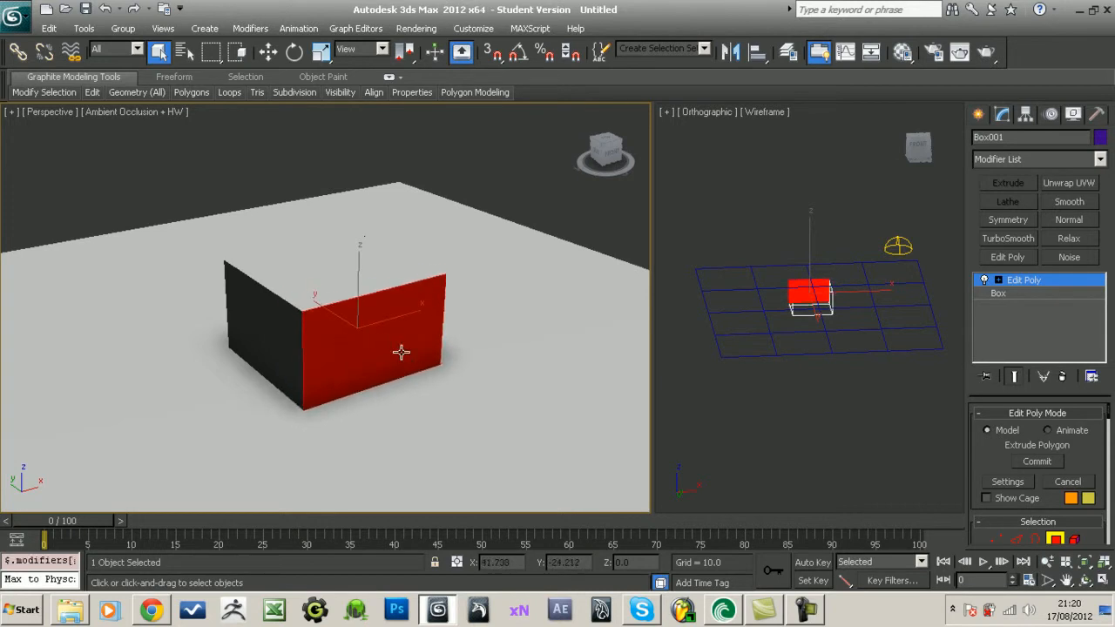
pyautogui.hotkey('ctrl', 'z')
# - Bevel the box's front polygon outward with its outline tapered inward
pyautogui.rightClick(355, 331)
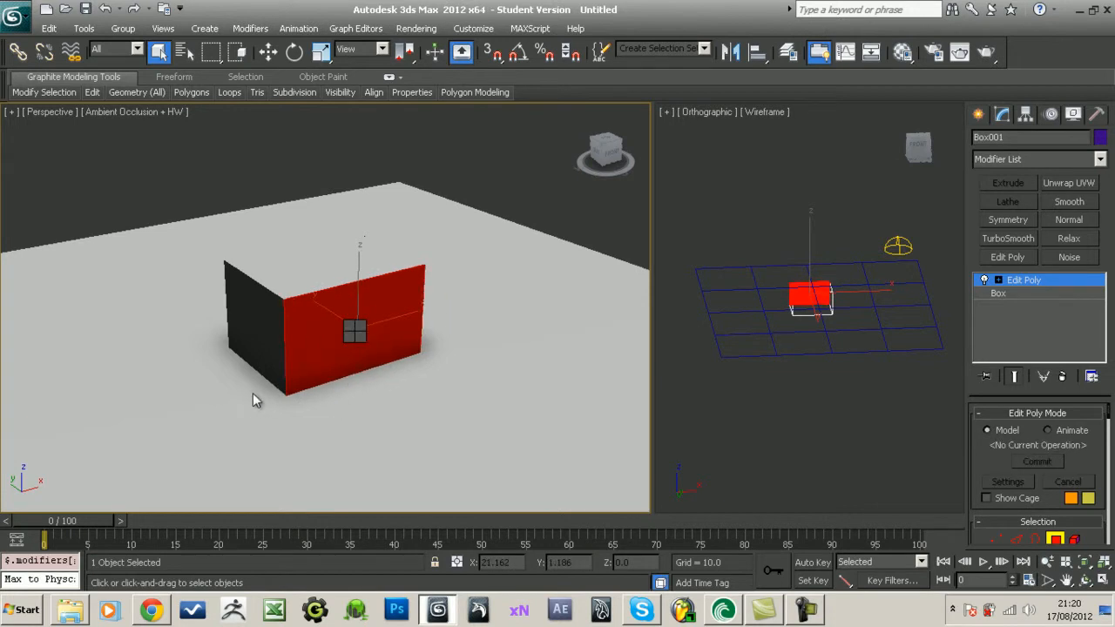
pyautogui.click(213, 393)
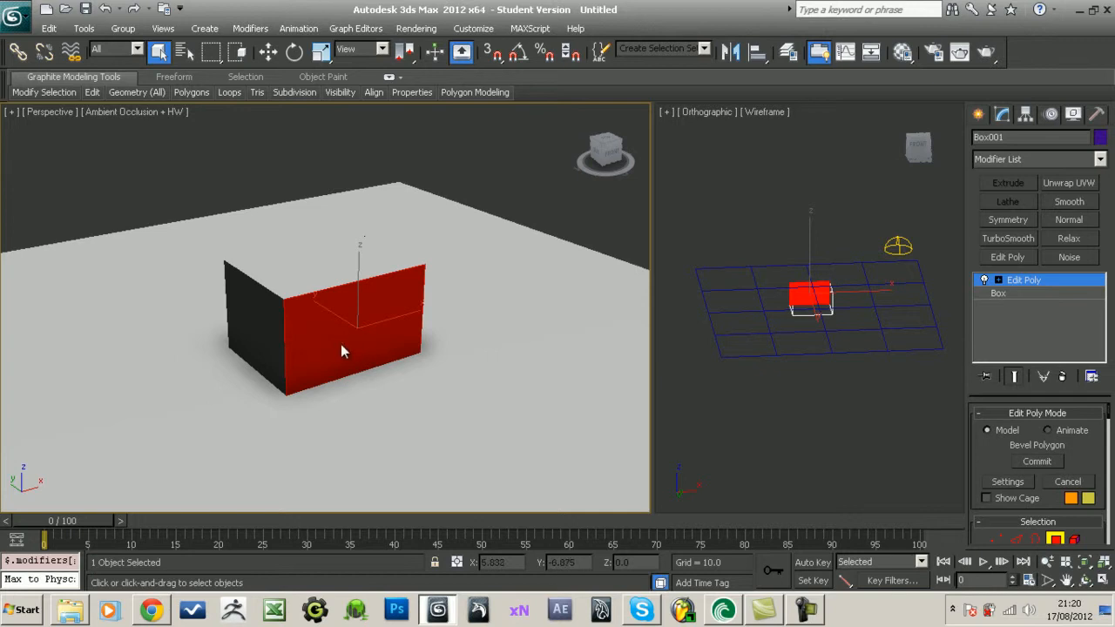
pyautogui.moveTo(343, 344); pyautogui.dragTo(367, 349)
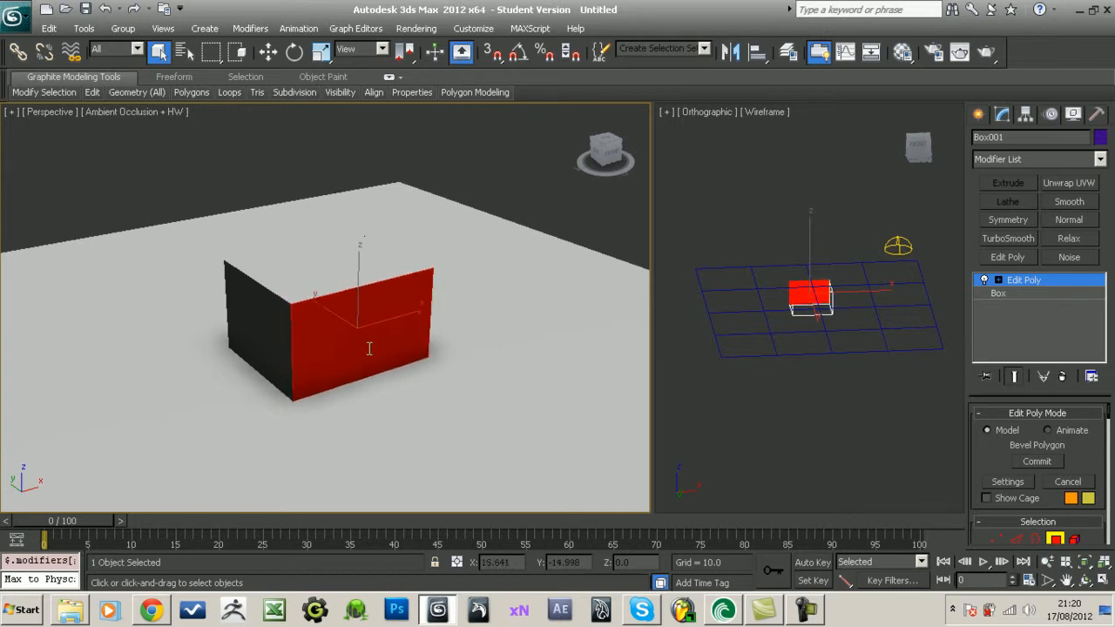
pyautogui.click(345, 369)
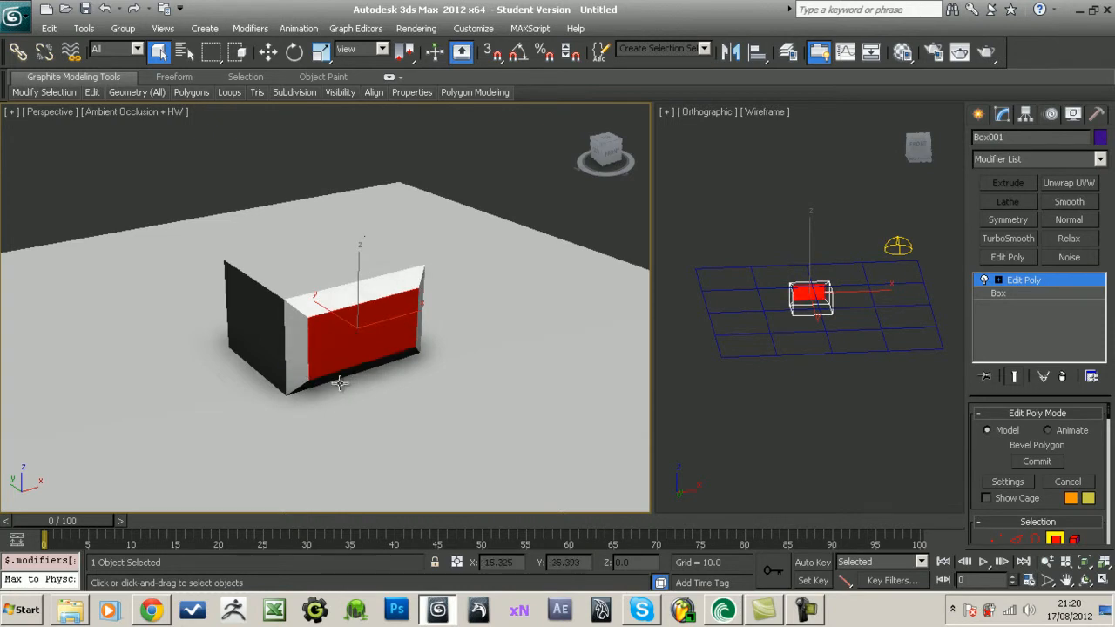
# - Inset the box's bevelled front polygon to leave a narrow border around it
pyautogui.hotkey('ctrl', 'shift', 'b')
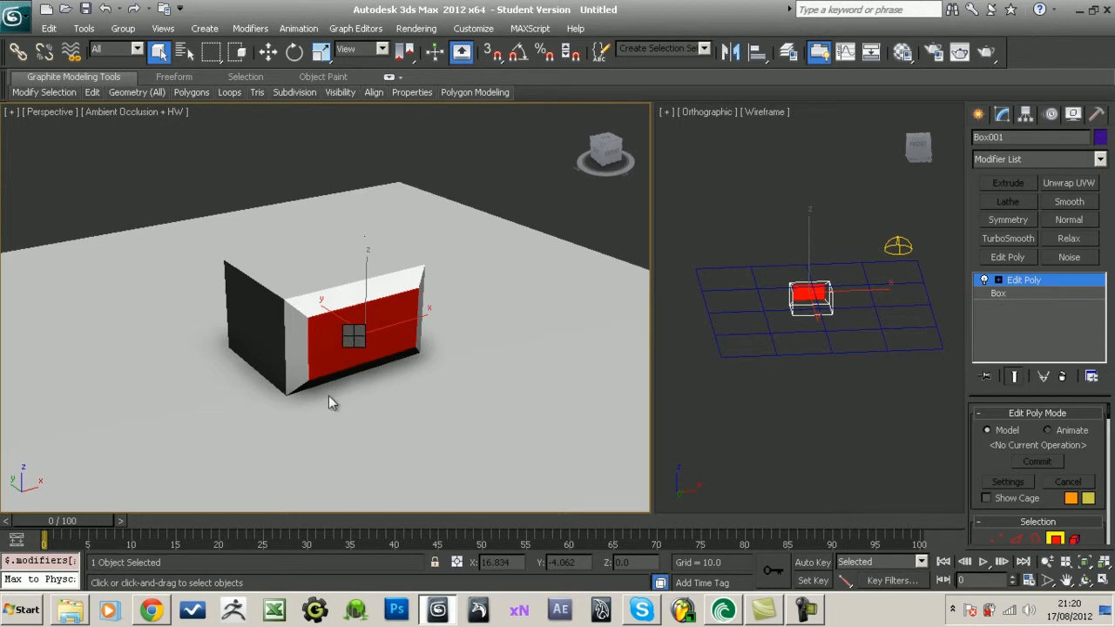
pyautogui.click(336, 423)
pyautogui.moveTo(377, 342); pyautogui.dragTo(375, 364)
pyautogui.press('q')
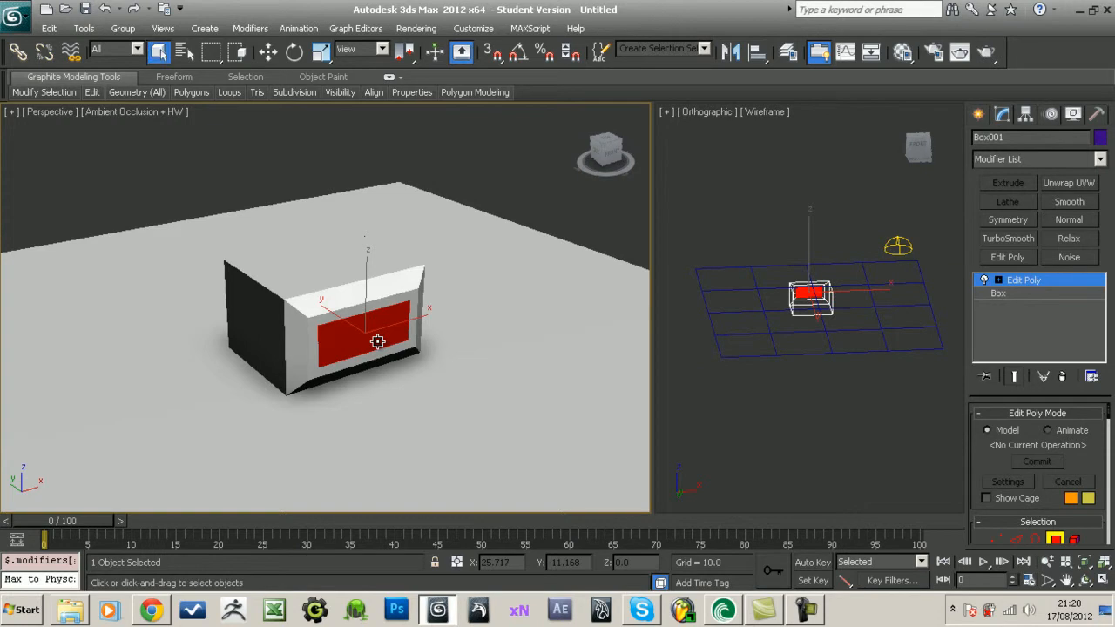
# - Extrude the inset front polygon inward to form a deep recess in the box
pyautogui.rightClick(375, 339)
pyautogui.click(353, 381)
pyautogui.moveTo(364, 346); pyautogui.dragTo(391, 418)
pyautogui.click(391, 419)
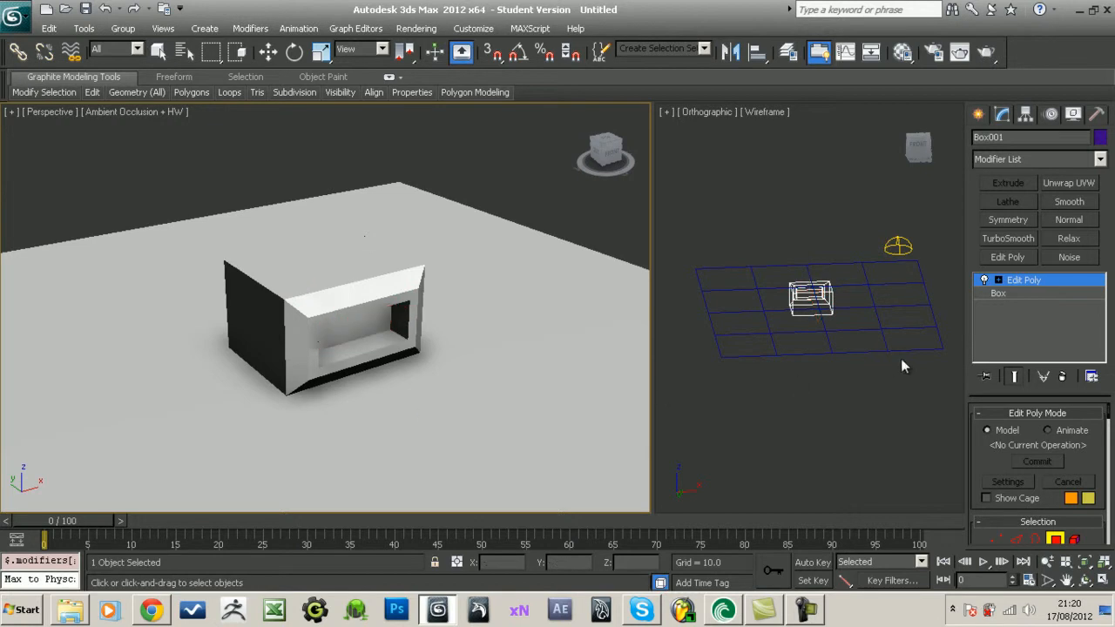
pyautogui.scroll(1, 458, 352)
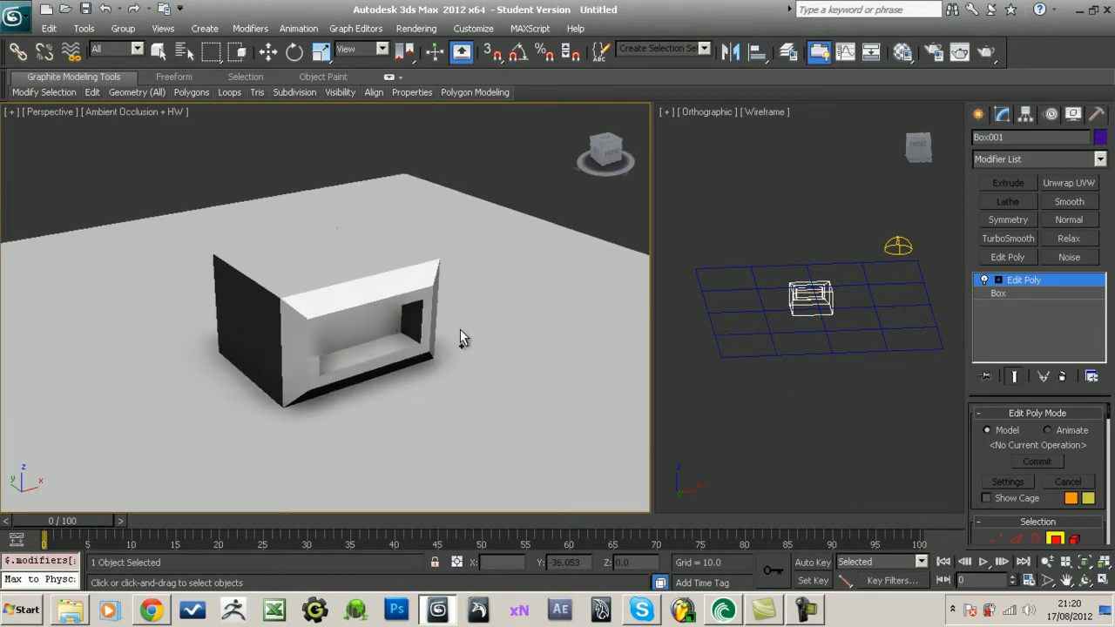
pyautogui.keyDown('alt'); pyautogui.moveTo(459, 350); pyautogui.dragTo(463, 321, button='middle'); pyautogui.keyUp('alt')
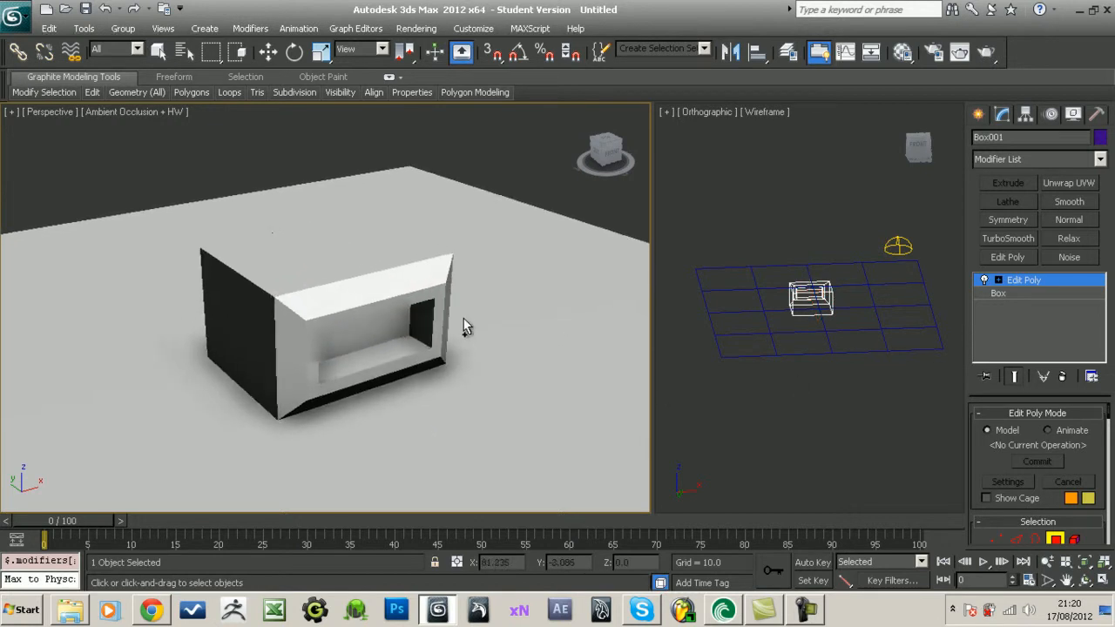
# - Leave polygon editing, add an Unwrap UVW modifier to the box and select all of its faces
pyautogui.click(999, 280)
pyautogui.click(1022, 280)
pyautogui.press('w')
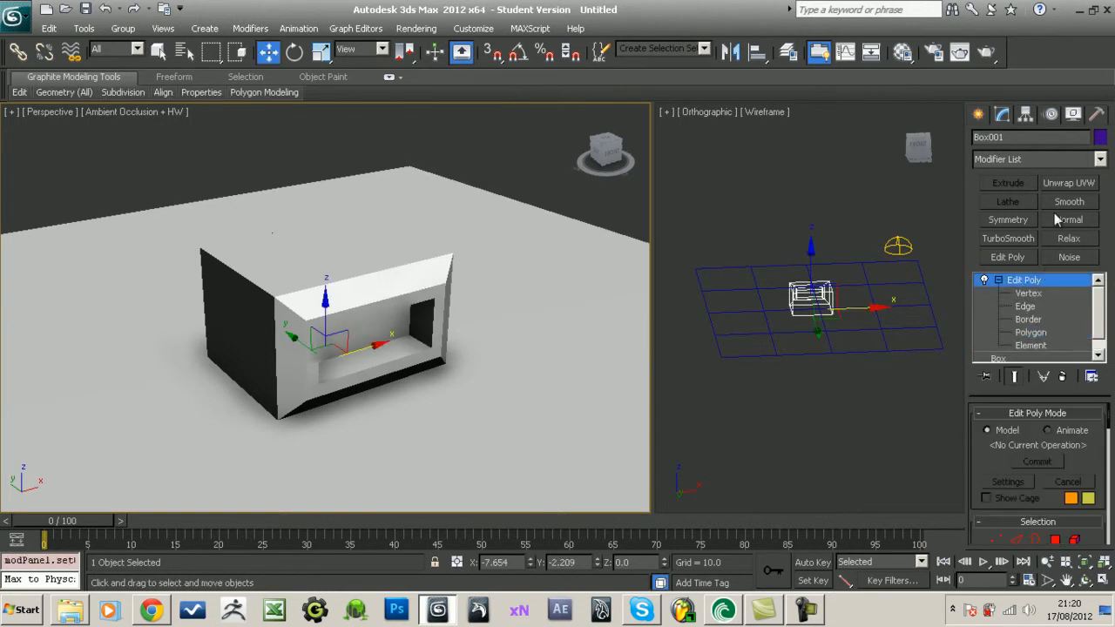
pyautogui.click(1080, 185)
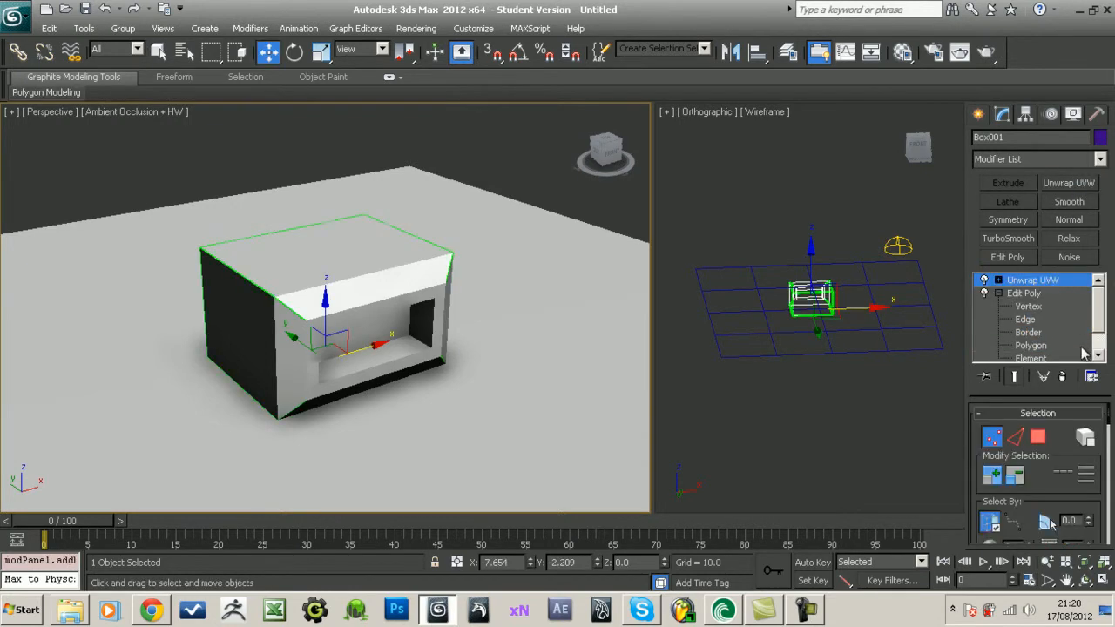
pyautogui.click(998, 280)
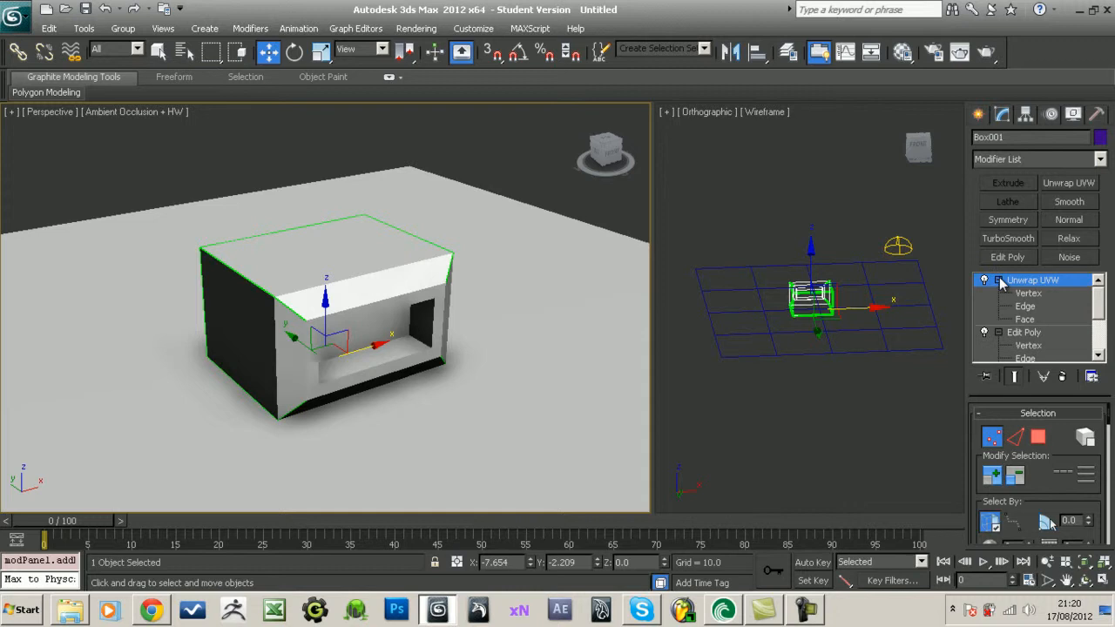
pyautogui.click(1040, 320)
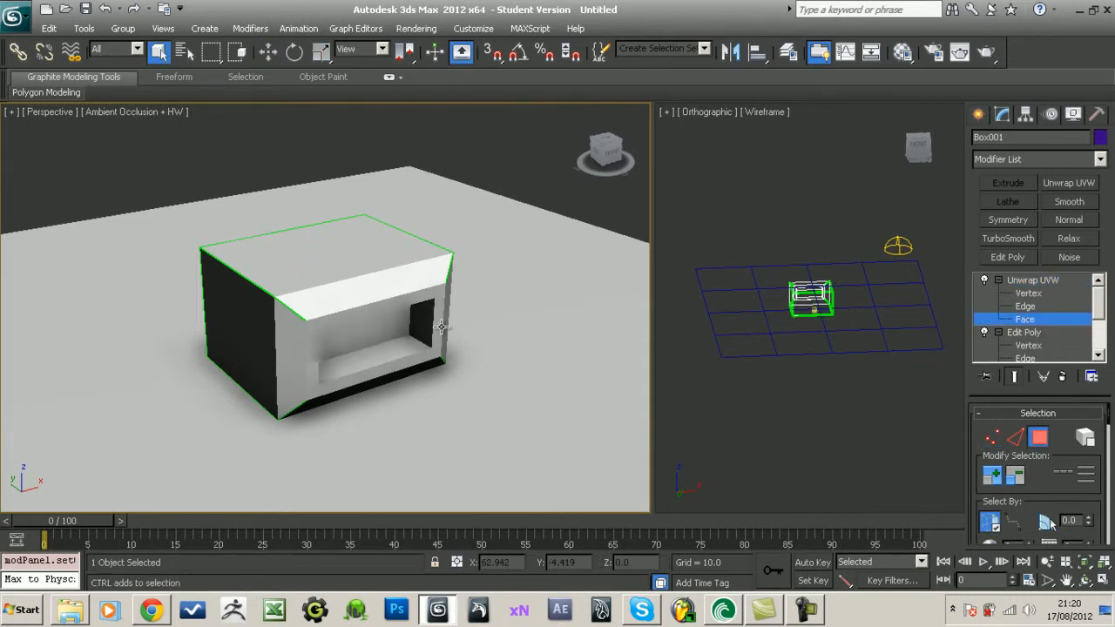
pyautogui.hotkey('ctrl', 'a')
pyautogui.keyDown('alt'); pyautogui.moveTo(505, 334); pyautogui.dragTo(465, 323, button='middle'); pyautogui.keyUp('alt')
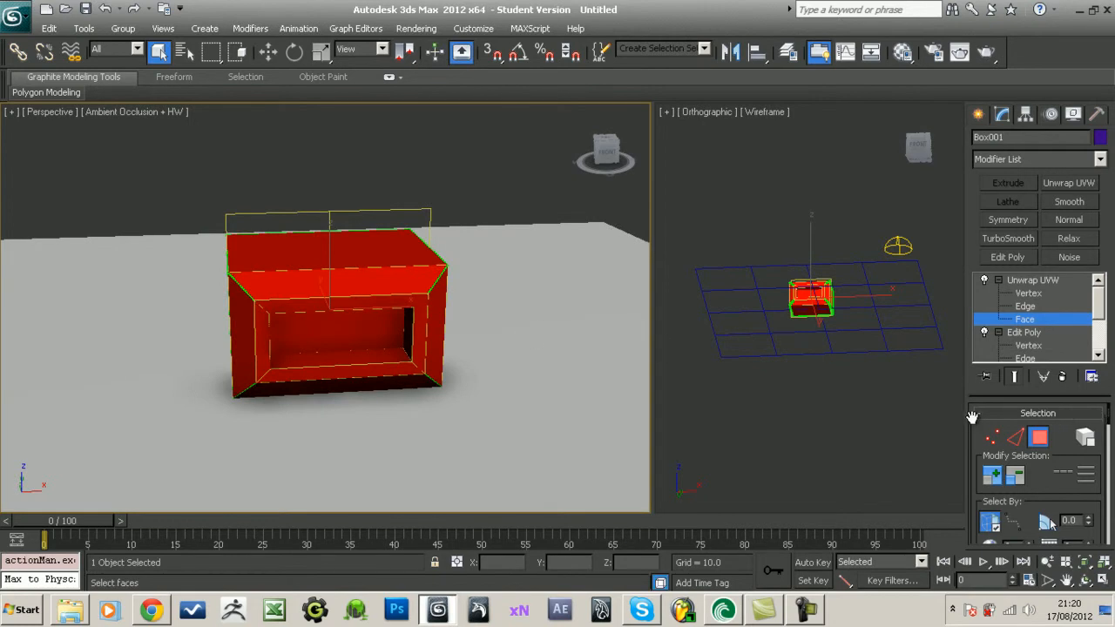
# - Widen the command panel to two columns, enlarge the perspective view and apply a box projection to all selected faces
pyautogui.moveTo(969, 416); pyautogui.dragTo(818, 418)
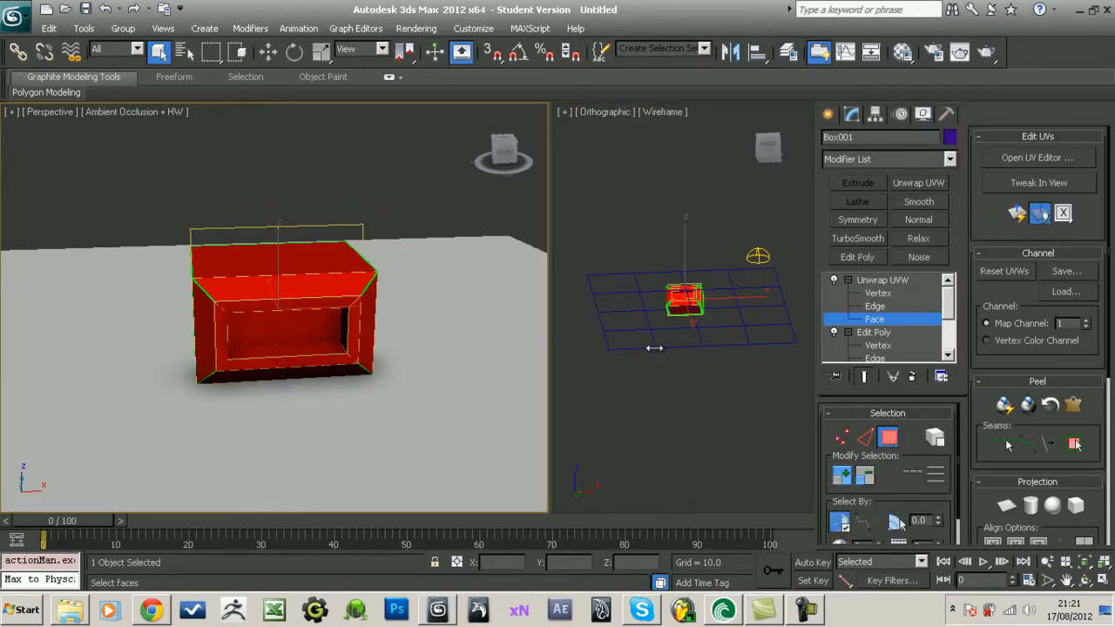
pyautogui.moveTo(547, 342); pyautogui.dragTo(652, 341)
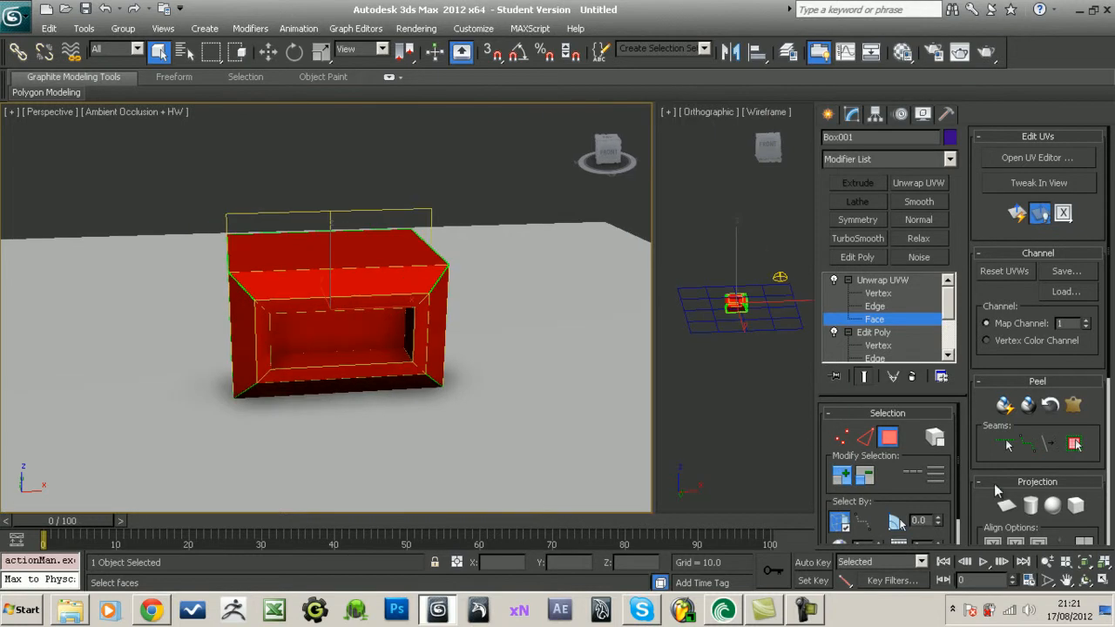
pyautogui.click(1078, 505)
pyautogui.keyDown('alt'); pyautogui.moveTo(587, 372); pyautogui.dragTo(552, 369, button='middle'); pyautogui.keyUp('alt')
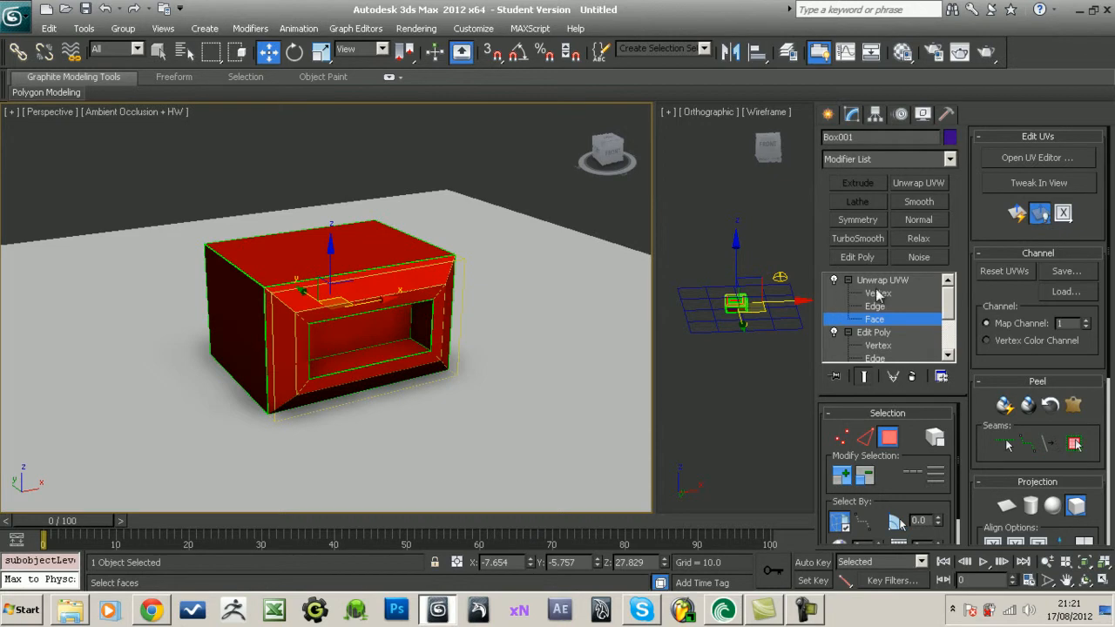
# - Open the UV editor without the checker background and pack the UV clusters with rescaling and rotation enabled
pyautogui.click(997, 157)
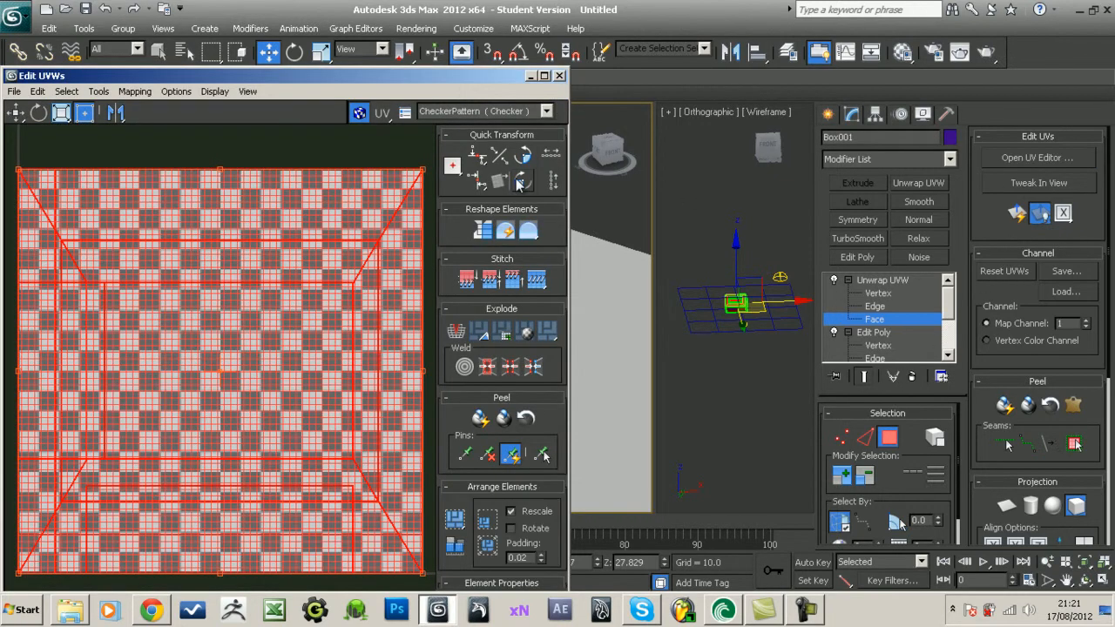
pyautogui.click(360, 112)
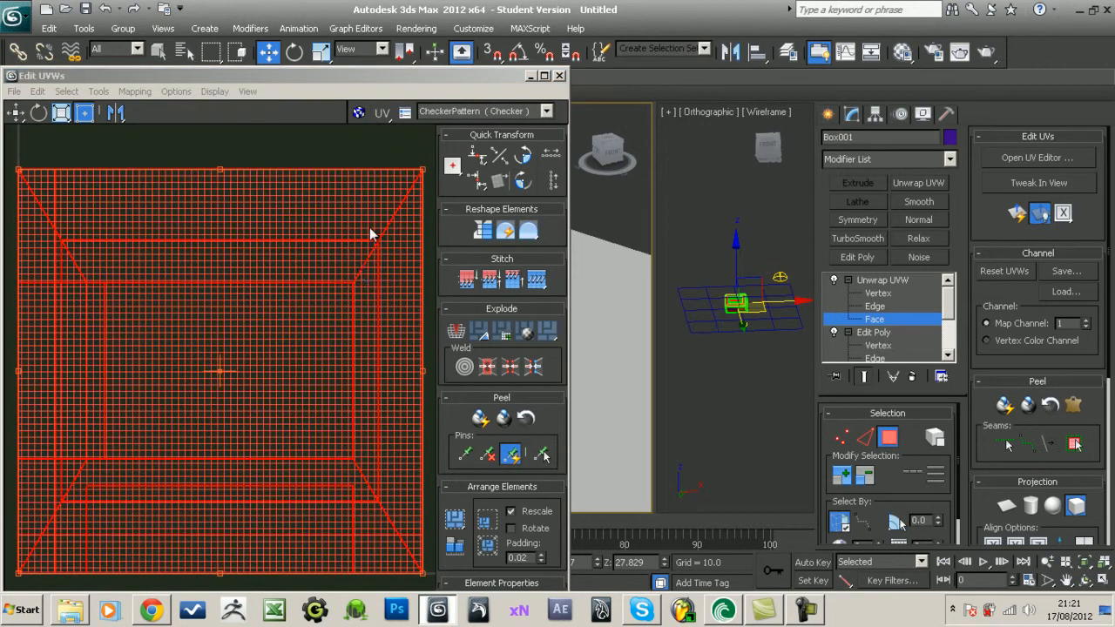
pyautogui.scroll(-4, 362, 276)
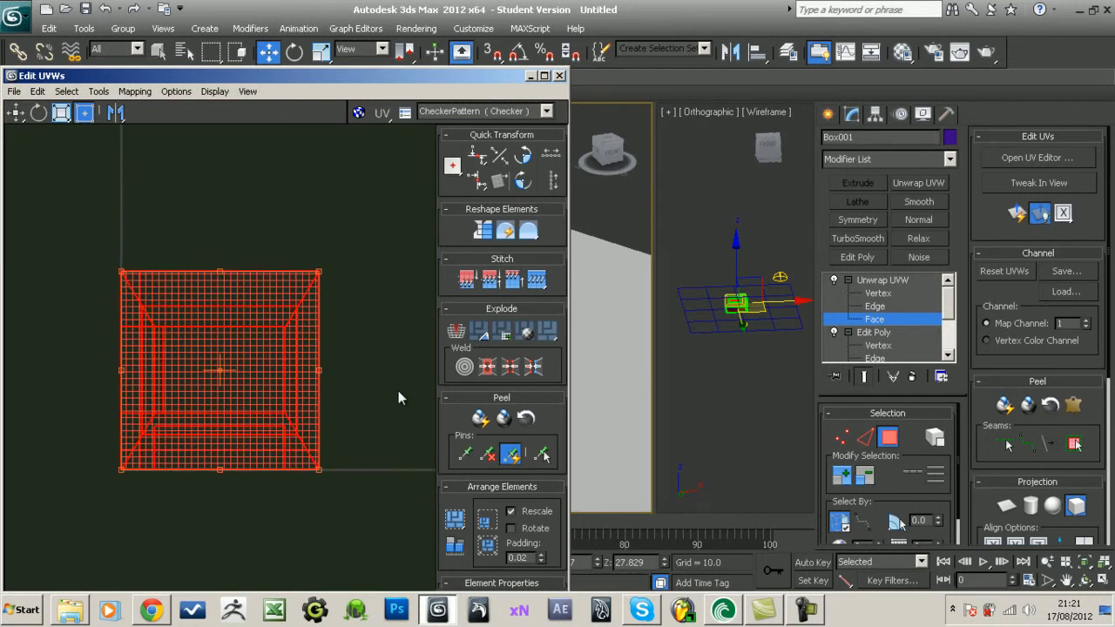
pyautogui.click(494, 548)
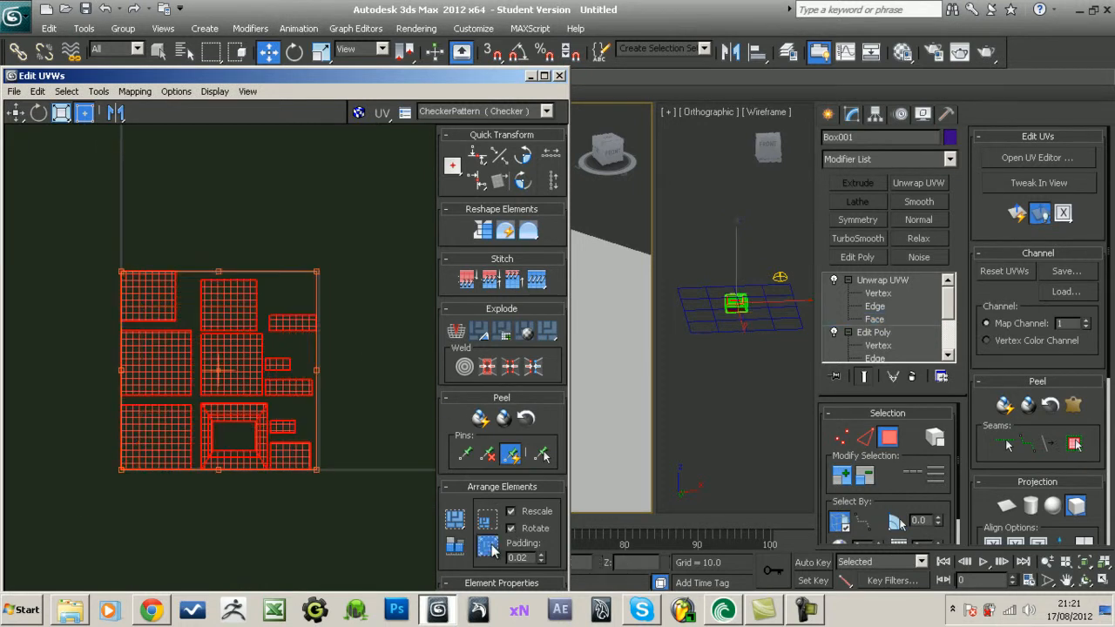
pyautogui.click(307, 491)
pyautogui.scroll(4, 297, 483)
pyautogui.scroll(-4, 296, 482)
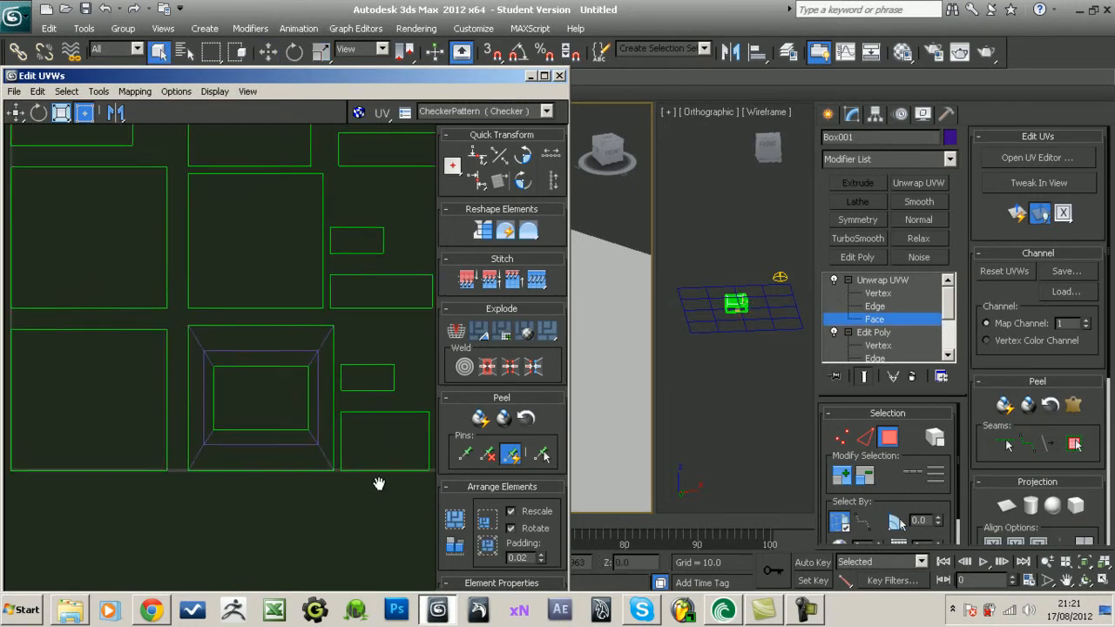
# - Relax all UV clusters by face angles with 100 iterations and an amount of 0.1
pyautogui.moveTo(166, 252); pyautogui.dragTo(406, 530)
pyautogui.click(101, 93)
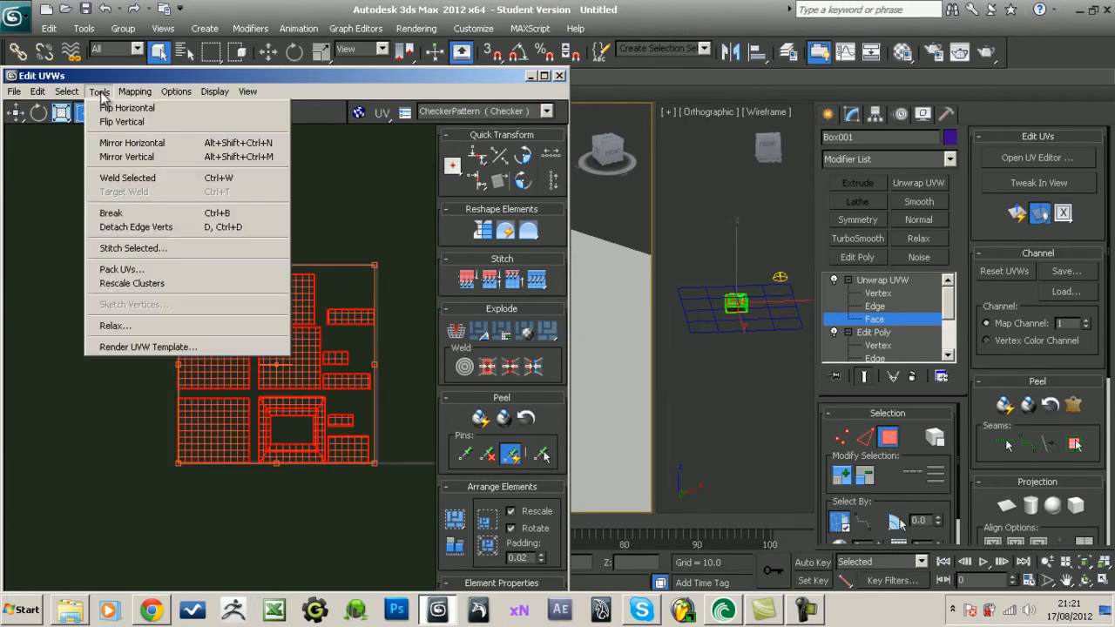
pyautogui.click(122, 325)
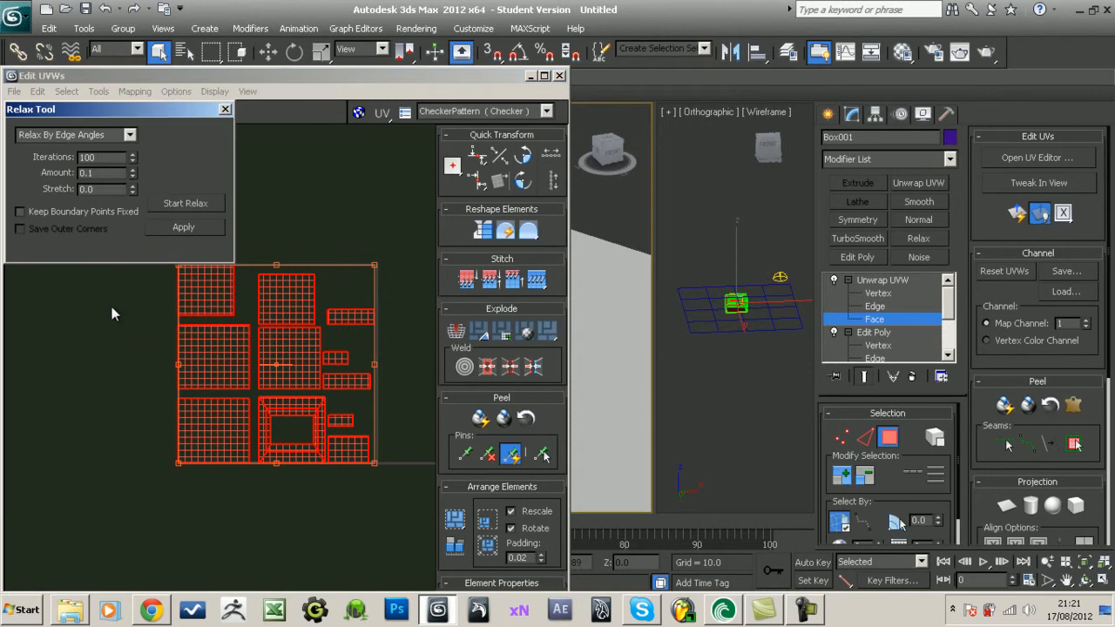
pyautogui.click(129, 135)
pyautogui.click(70, 146)
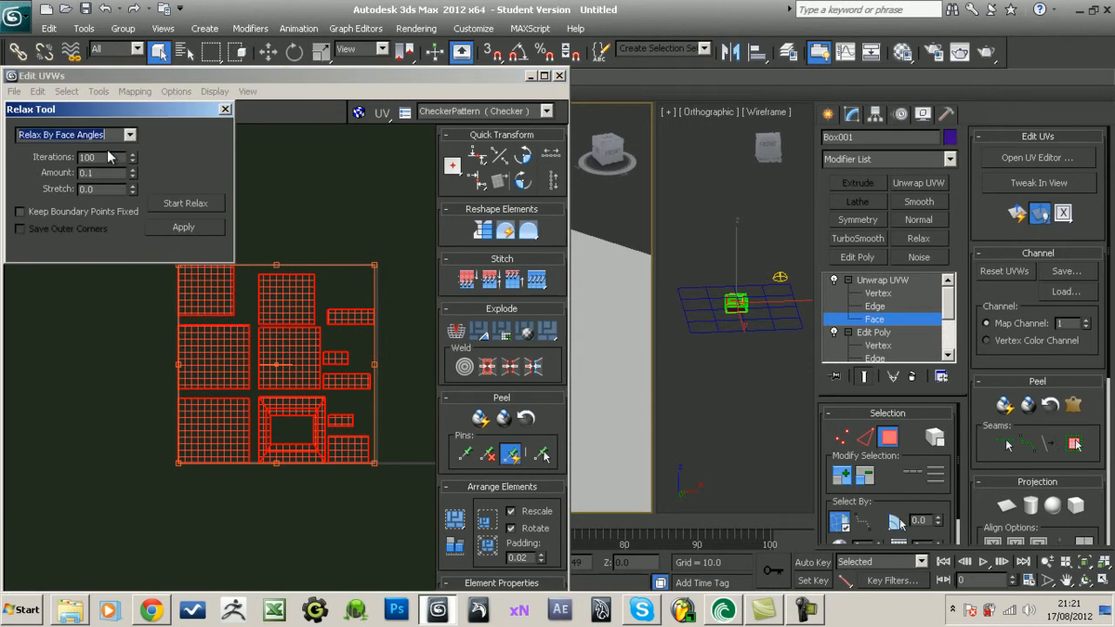
pyautogui.click(211, 203)
pyautogui.click(211, 205)
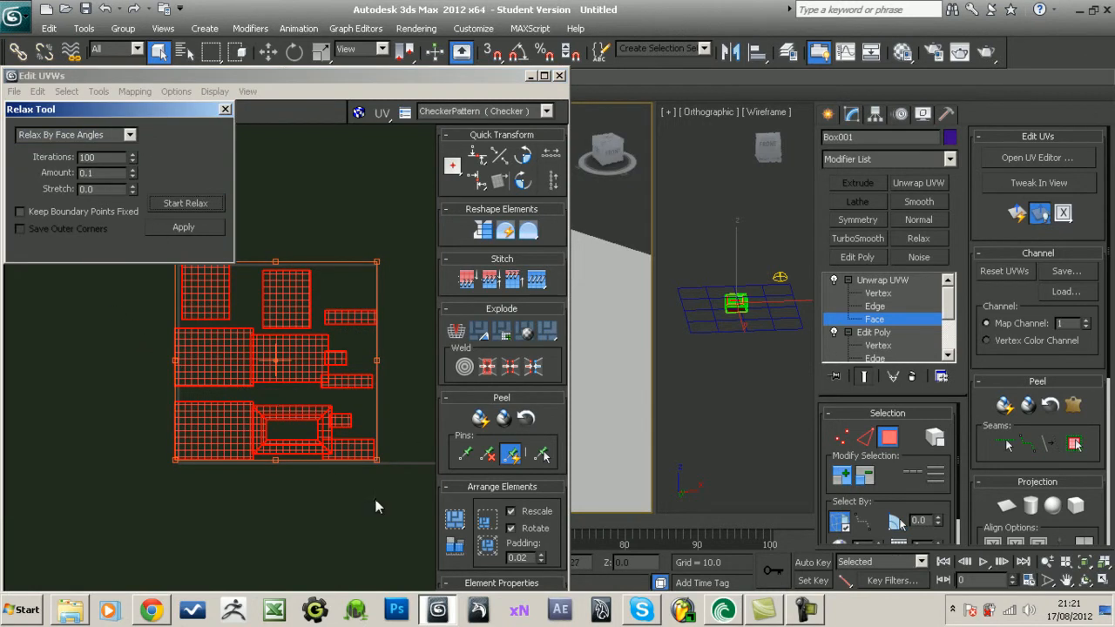
pyautogui.click(396, 497)
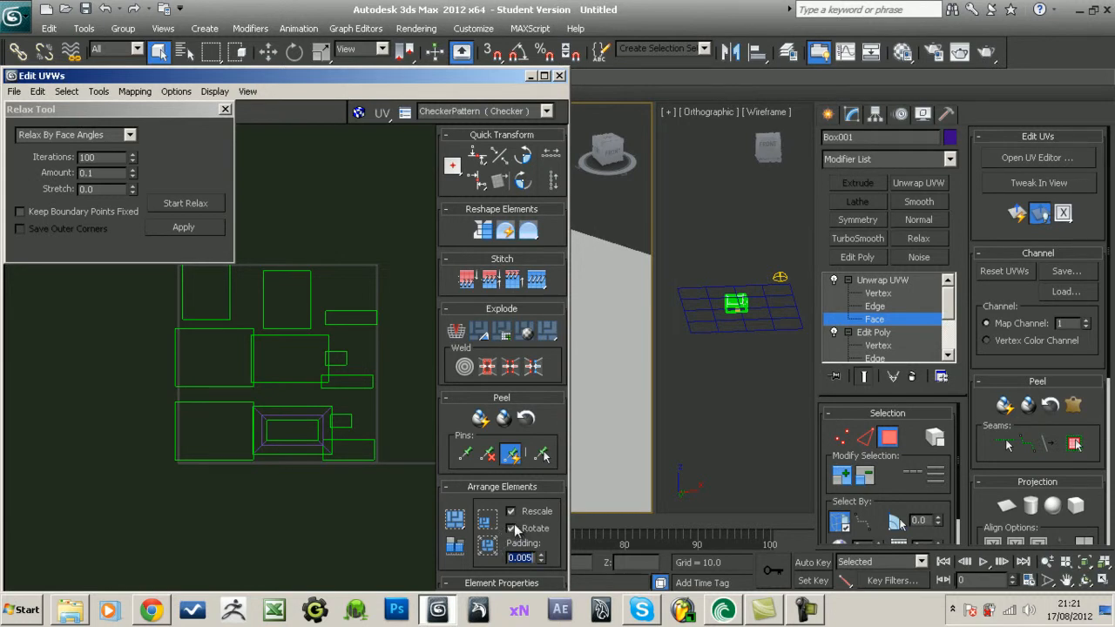
# - Repack the relaxed UV clusters with a padding of 0.005 and close the Relax Tool
pyautogui.click(488, 545)
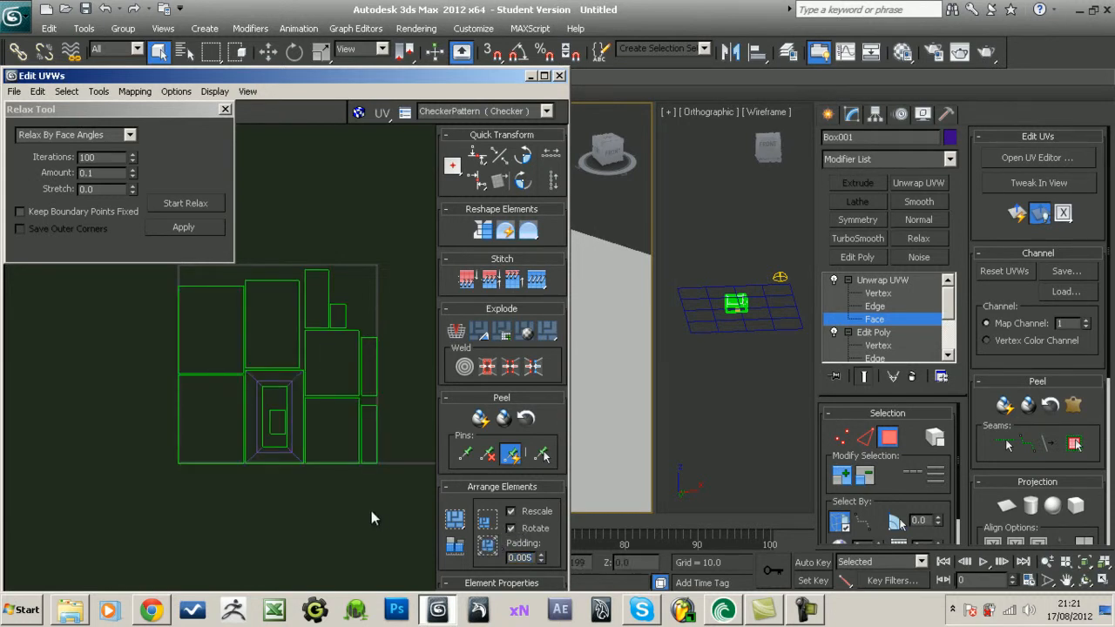
pyautogui.moveTo(279, 271); pyautogui.dragTo(284, 329, button='middle')
pyautogui.click(224, 109)
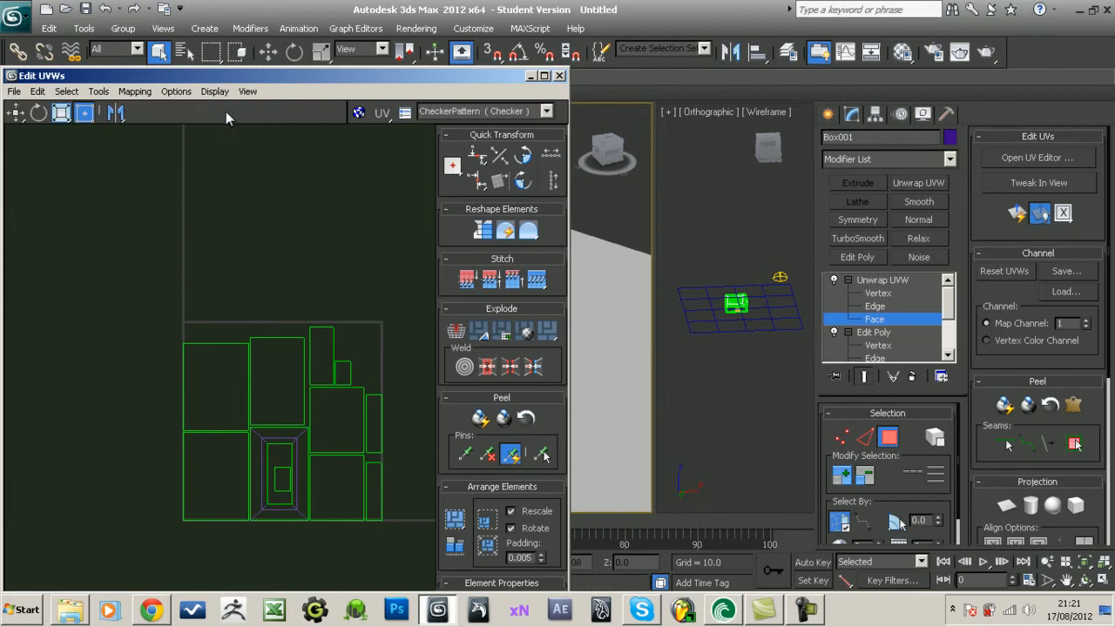
# - Select all UV clusters and scale them down slightly, leaving a small margin inside the UV square
pyautogui.moveTo(161, 275); pyautogui.dragTo(395, 540)
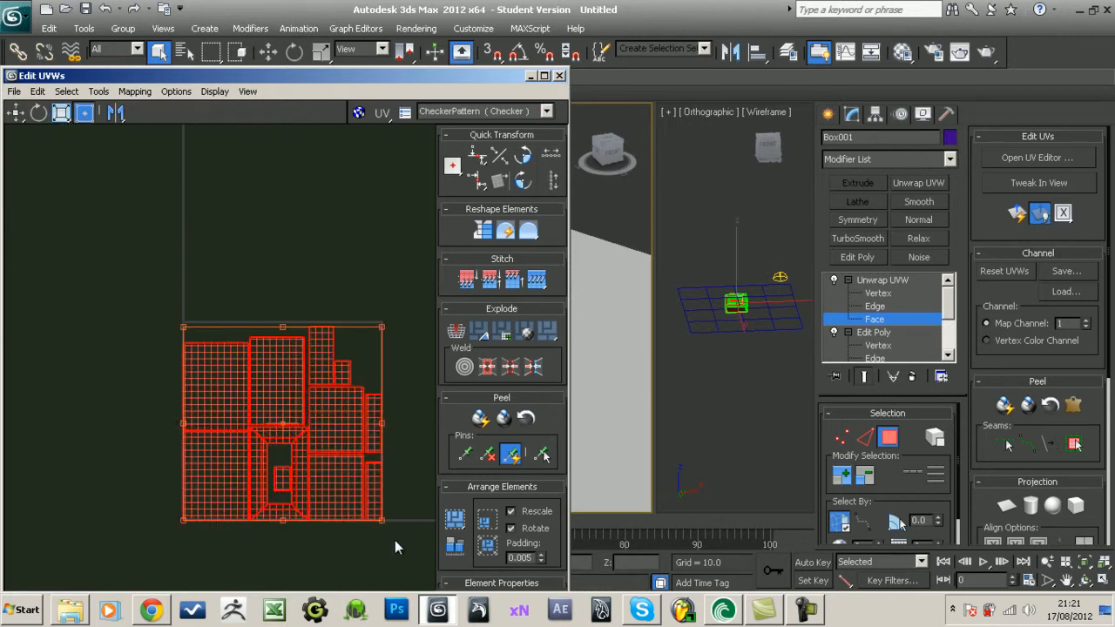
pyautogui.scroll(10, 393, 540)
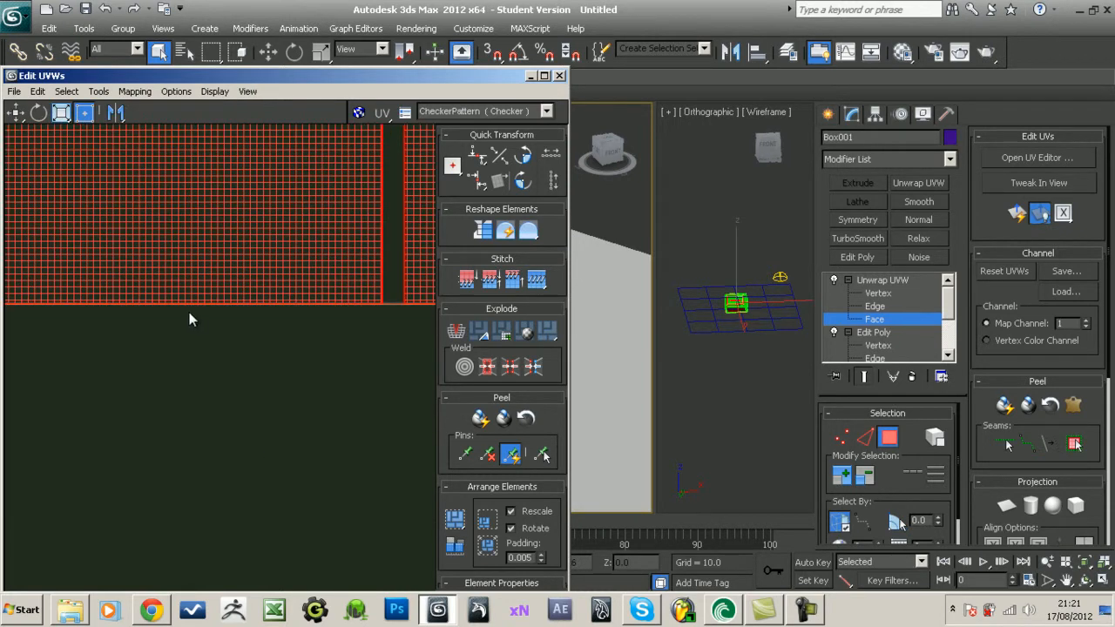
pyautogui.scroll(-4, 247, 315)
pyautogui.moveTo(225, 316); pyautogui.dragTo(243, 323, button='middle')
pyautogui.scroll(-6, 291, 373)
pyautogui.scroll(2, 281, 458)
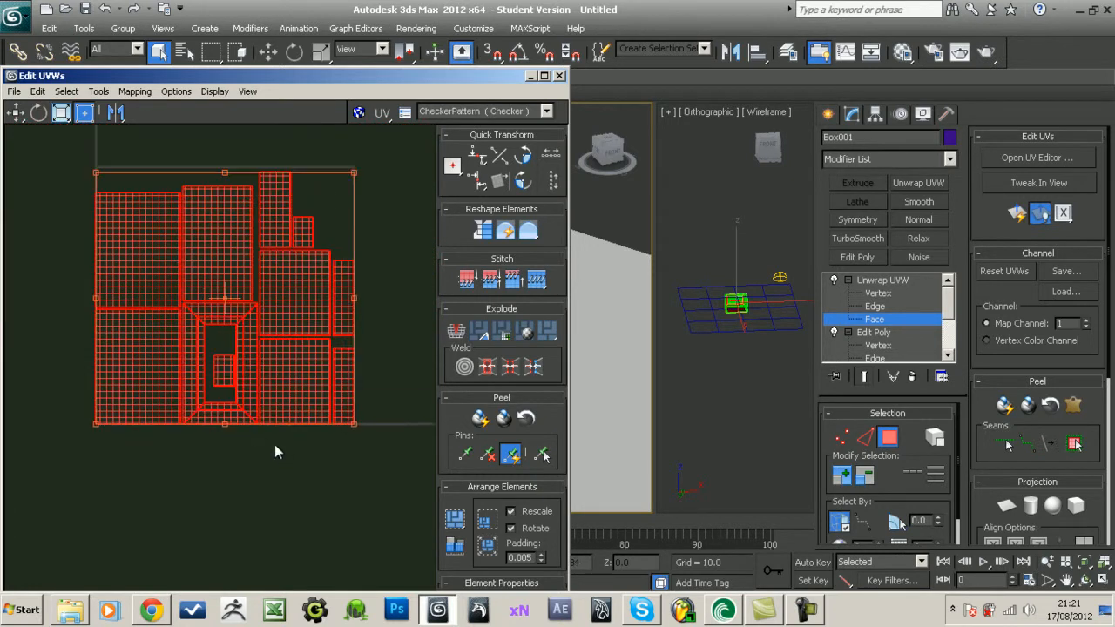
pyautogui.moveTo(185, 328); pyautogui.dragTo(195, 365, button='middle')
pyautogui.moveTo(106, 462); pyautogui.dragTo(133, 443)
pyautogui.click(171, 508)
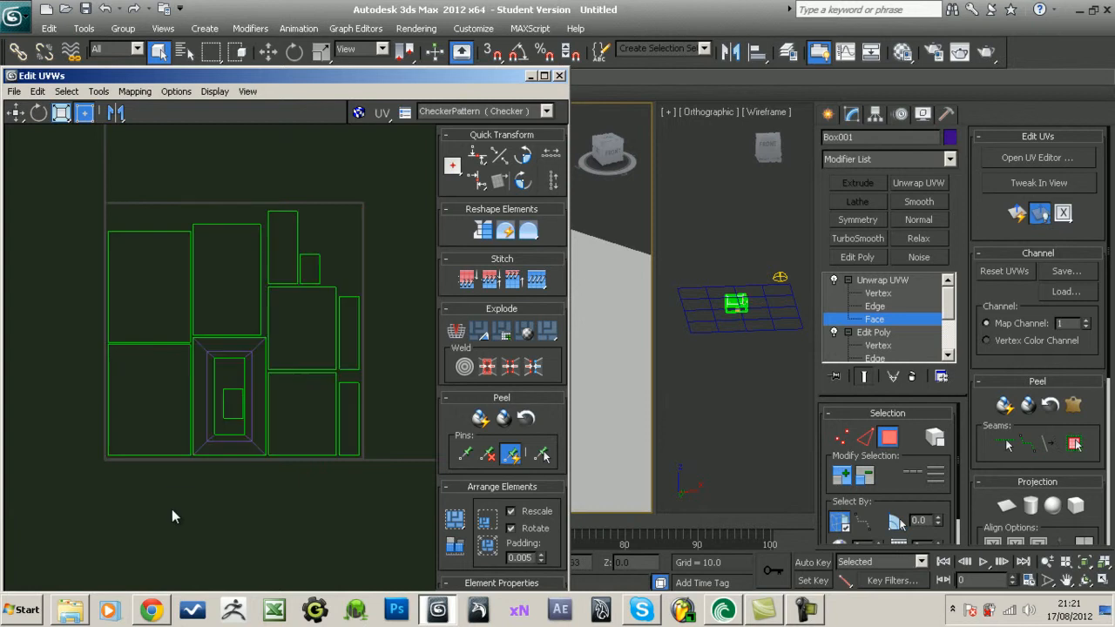
# - Move the small UV cluster to the centre of the opening in the frame-shaped cluster
pyautogui.scroll(2, 366, 479)
pyautogui.scroll(-3, 369, 474)
pyautogui.scroll(5, 291, 406)
pyautogui.click(187, 427)
pyautogui.moveTo(198, 449); pyautogui.dragTo(186, 420)
pyautogui.scroll(-5, 188, 421)
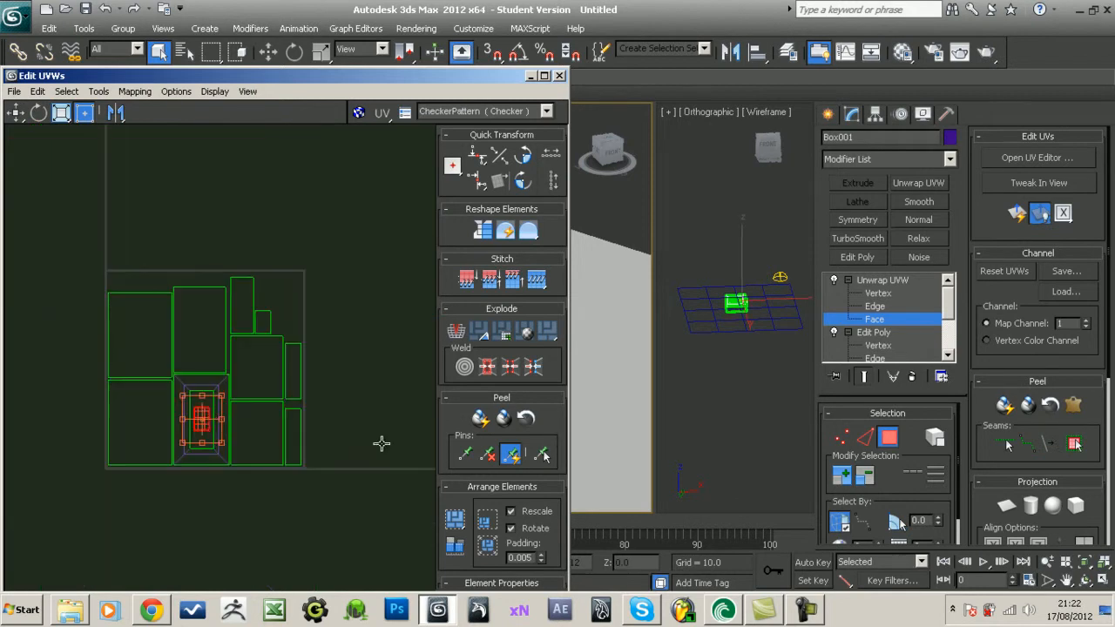
pyautogui.click(389, 427)
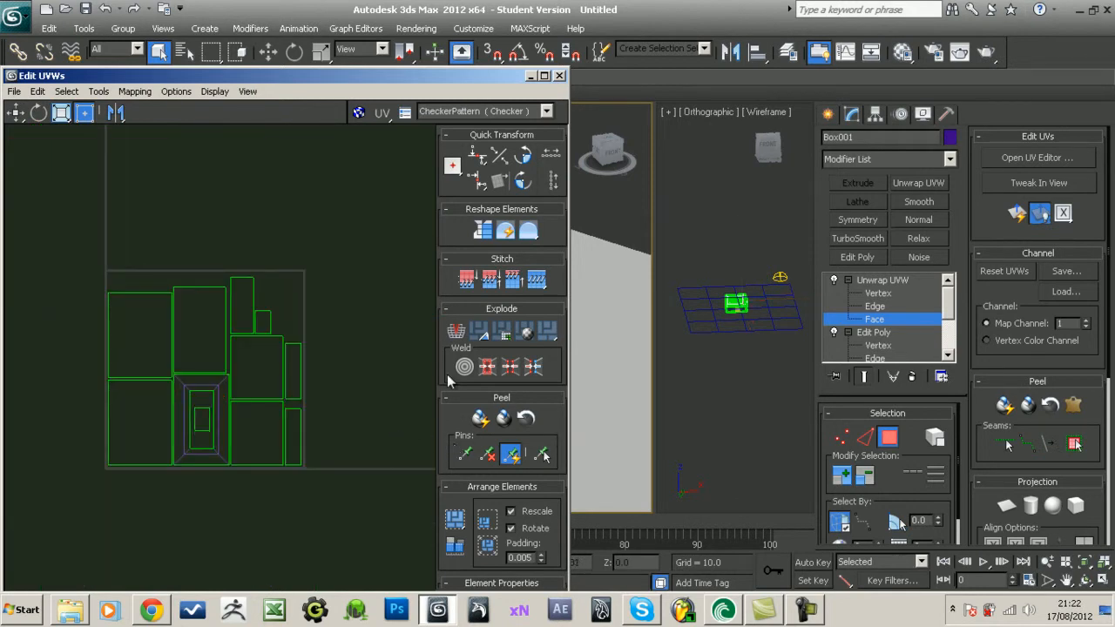
# - Close the UV editor, collapse the box's stack through Unwrap UVW and expand the Editable Poly sub-object levels
pyautogui.click(560, 77)
pyautogui.click(880, 281)
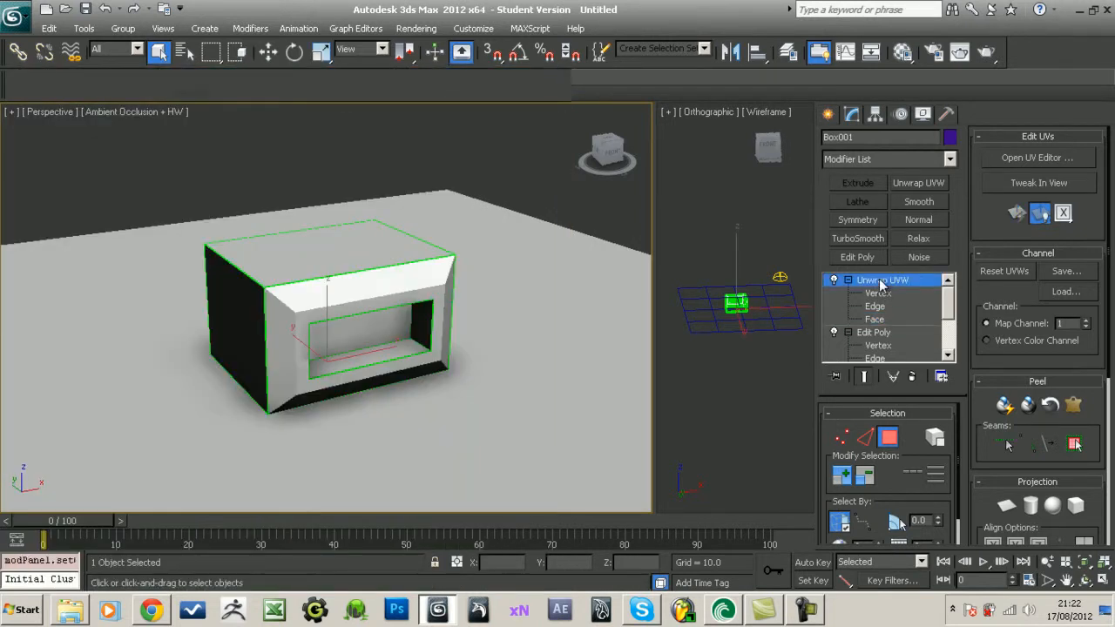
pyautogui.rightClick(881, 285)
pyautogui.click(915, 397)
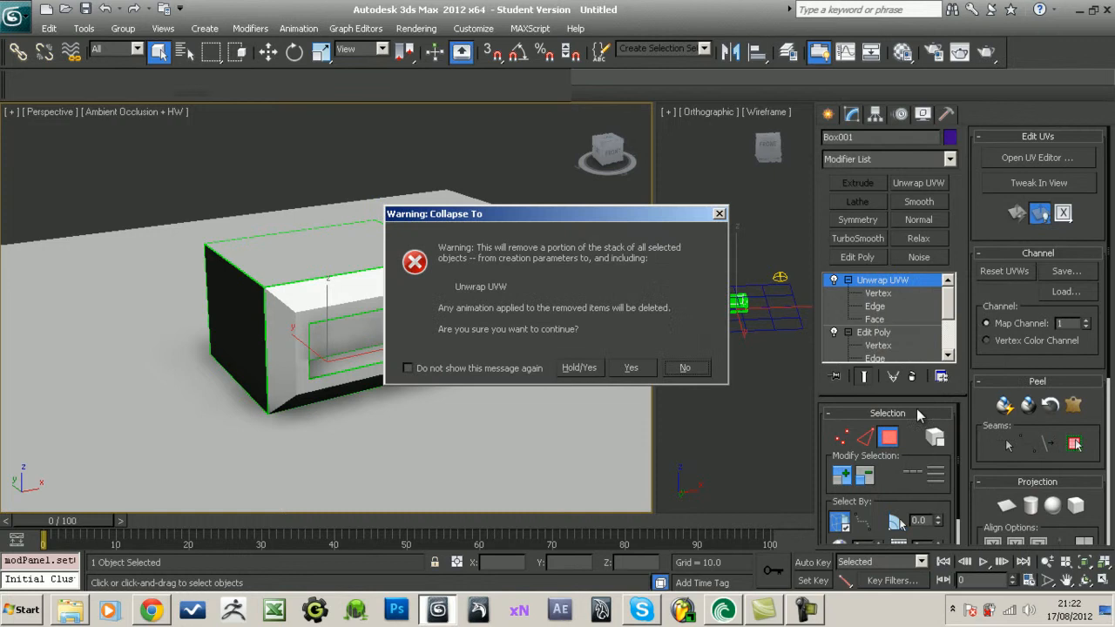
pyautogui.click(631, 368)
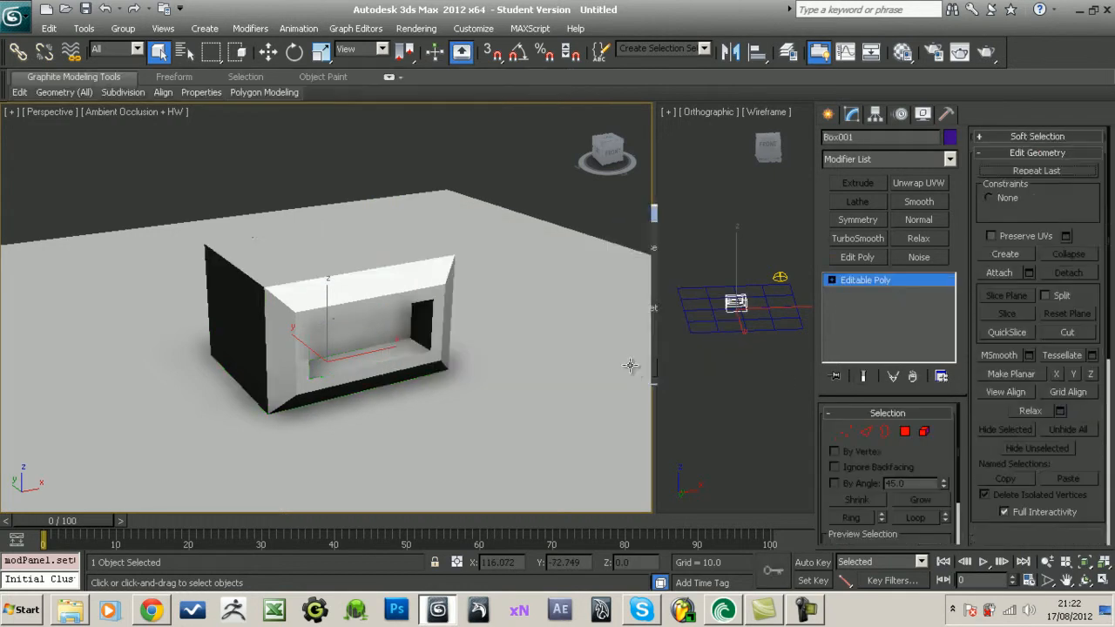
pyautogui.click(832, 281)
pyautogui.moveTo(488, 318); pyautogui.dragTo(481, 316, button='middle')
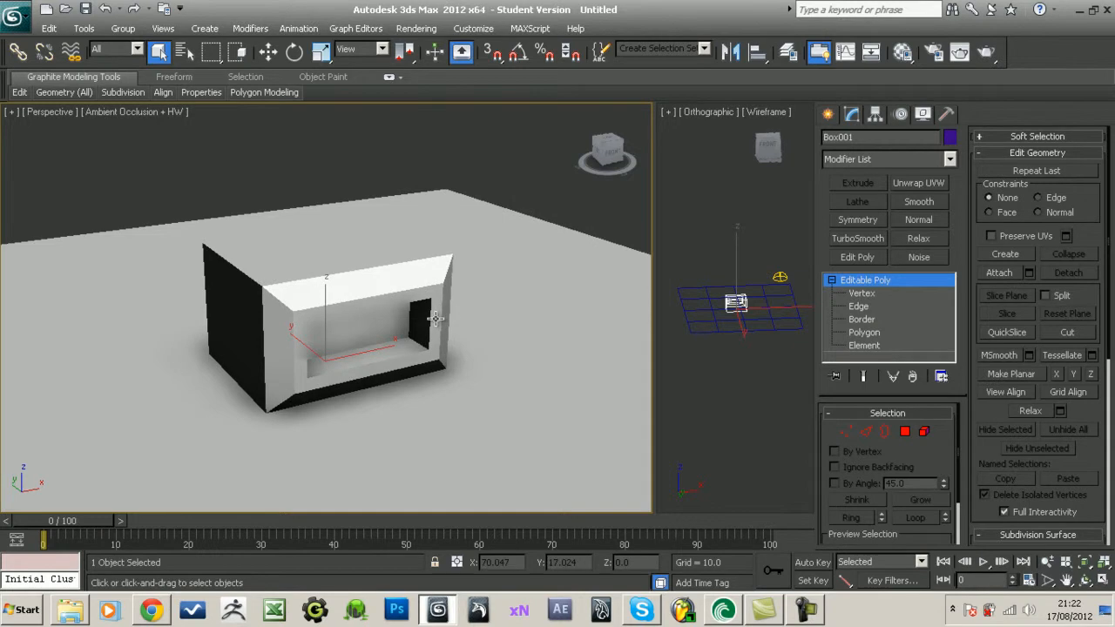
# - Apply a Smooth modifier to the box with Auto Smooth enabled and a threshold of 32.9
pyautogui.keyDown('alt'); pyautogui.moveTo(438, 314); pyautogui.dragTo(483, 315, button='middle'); pyautogui.keyUp('alt')
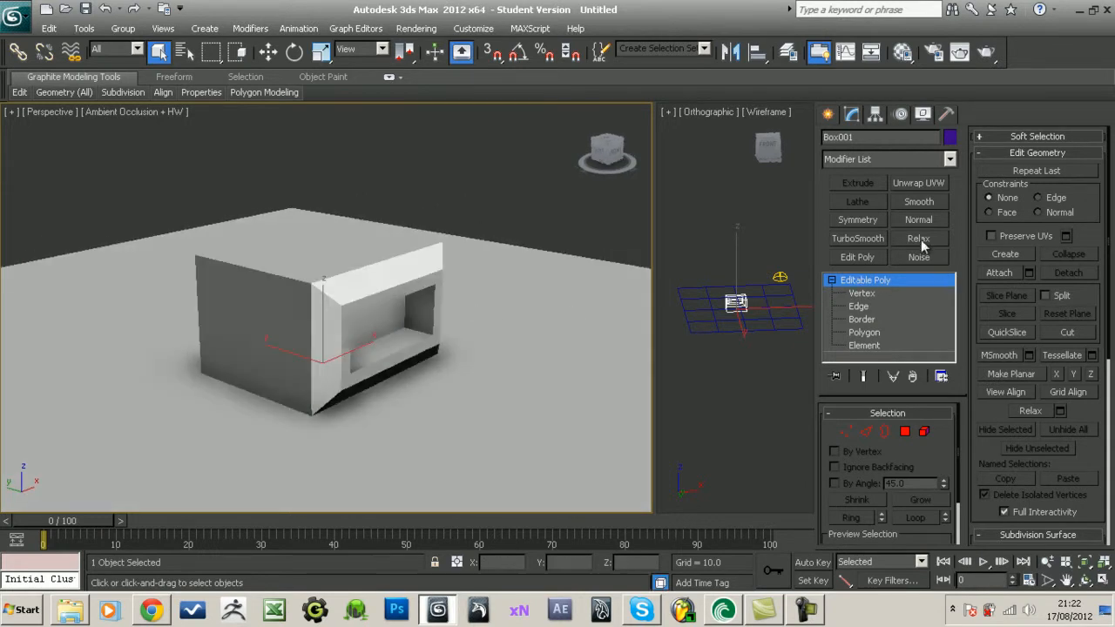
pyautogui.click(919, 201)
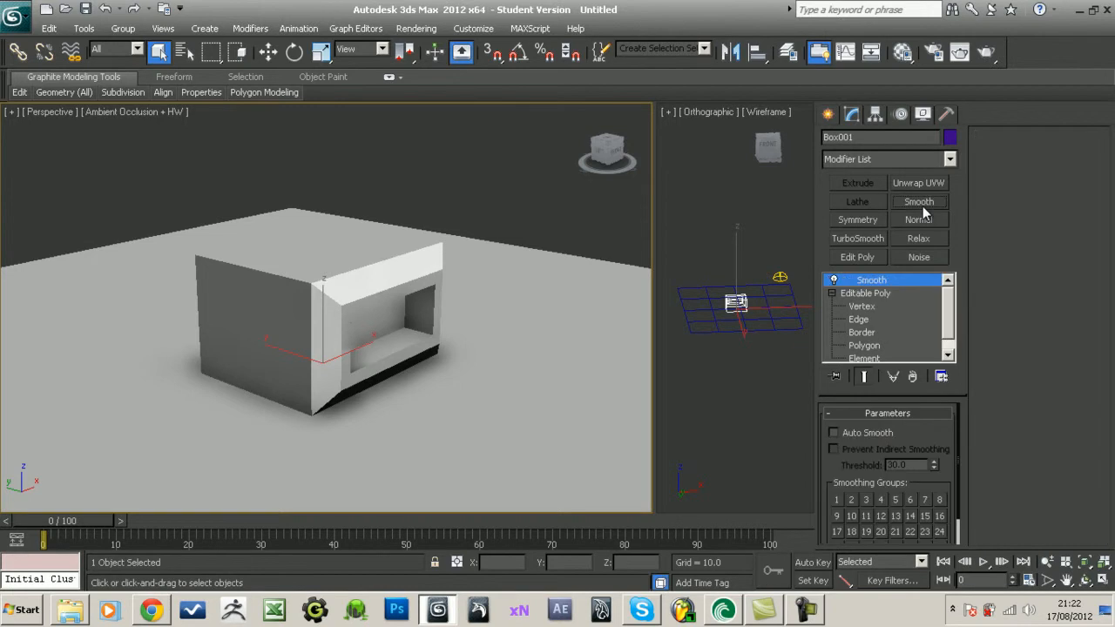
pyautogui.click(849, 434)
pyautogui.moveTo(934, 460); pyautogui.dragTo(952, 315)
pyautogui.moveTo(955, 463)
pyautogui.mouseDown()
pyautogui.moveTo(953, 512)
pyautogui.moveTo(977, 127)
pyautogui.mouseUp()
pyautogui.moveTo(971, 238); pyautogui.dragTo(964, 378)
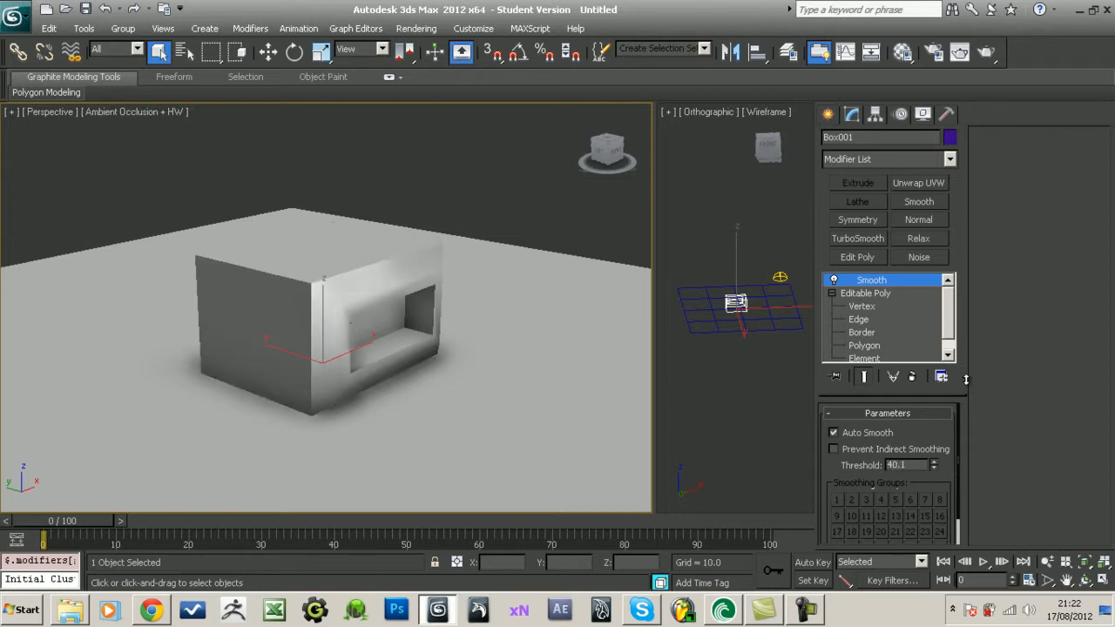
pyautogui.moveTo(967, 428); pyautogui.dragTo(978, 451)
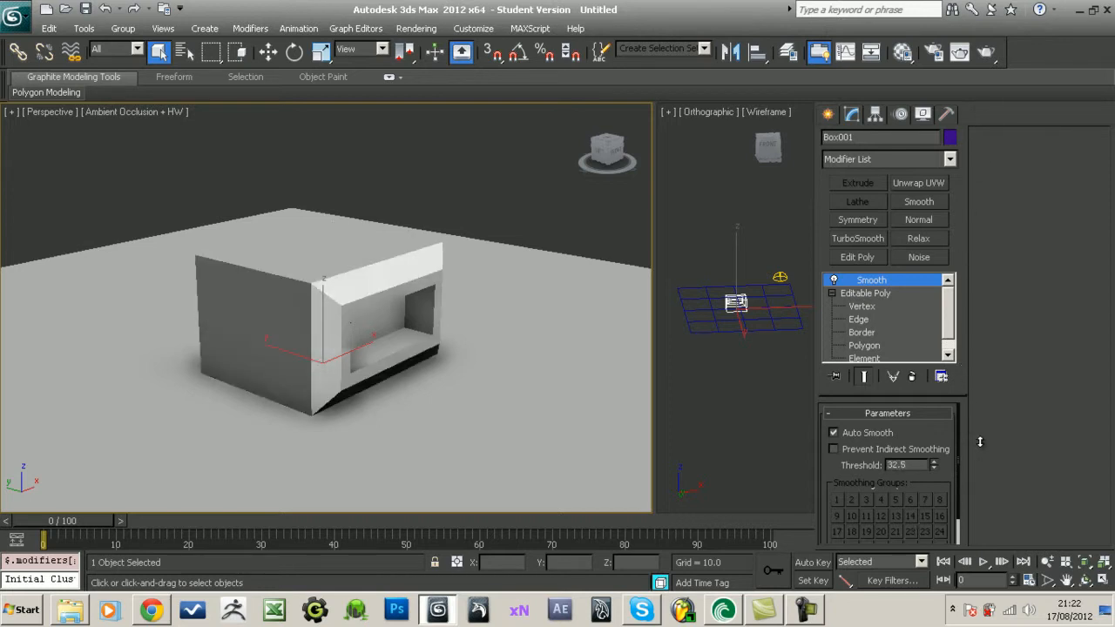
pyautogui.keyDown('alt'); pyautogui.moveTo(535, 386); pyautogui.dragTo(411, 382, button='middle'); pyautogui.keyUp('alt')
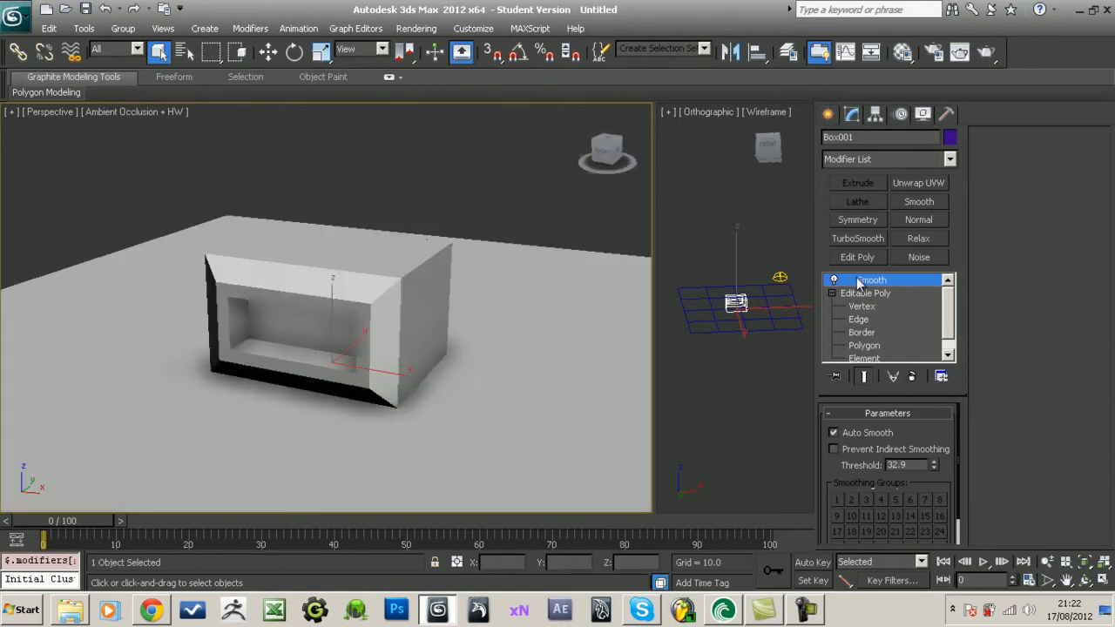
# - Collapse the Smooth modifier into the box's Editable Poly
pyautogui.rightClick(863, 285)
pyautogui.click(910, 398)
pyautogui.click(630, 370)
pyautogui.moveTo(507, 379)
pyautogui.keyDown('alt'); pyautogui.mouseDown(button='middle')
pyautogui.moveTo(473, 391)
pyautogui.moveTo(515, 393)
pyautogui.mouseUp(button='middle'); pyautogui.keyUp('alt')
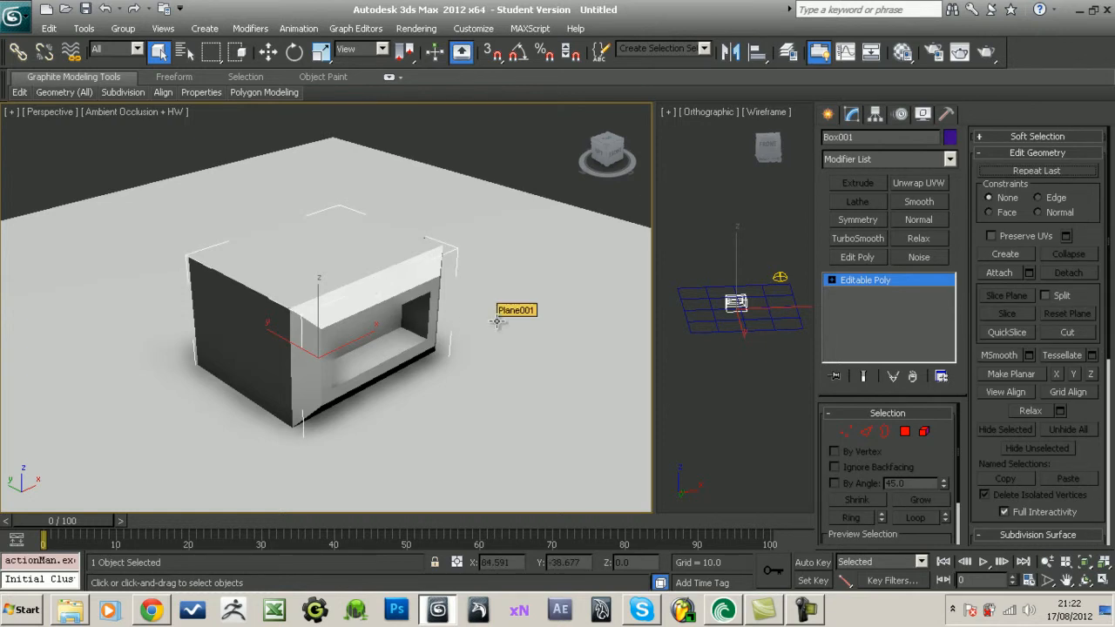
# - Open Render To Texture for the box and rename the object as AOCubeTest
pyautogui.press('0')
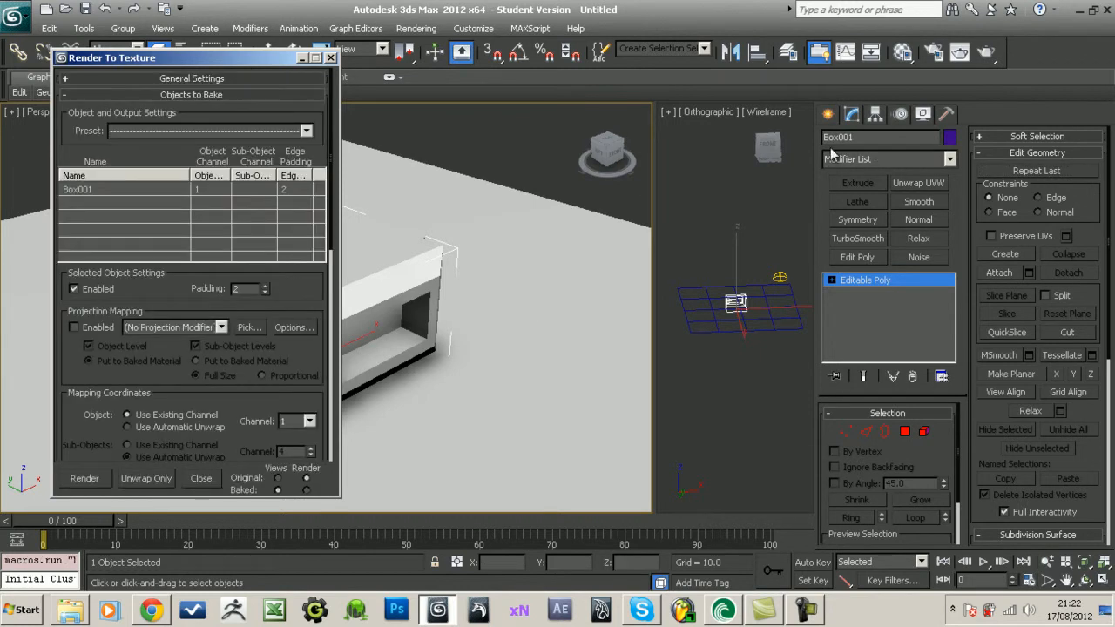
pyautogui.moveTo(860, 135); pyautogui.dragTo(808, 137)
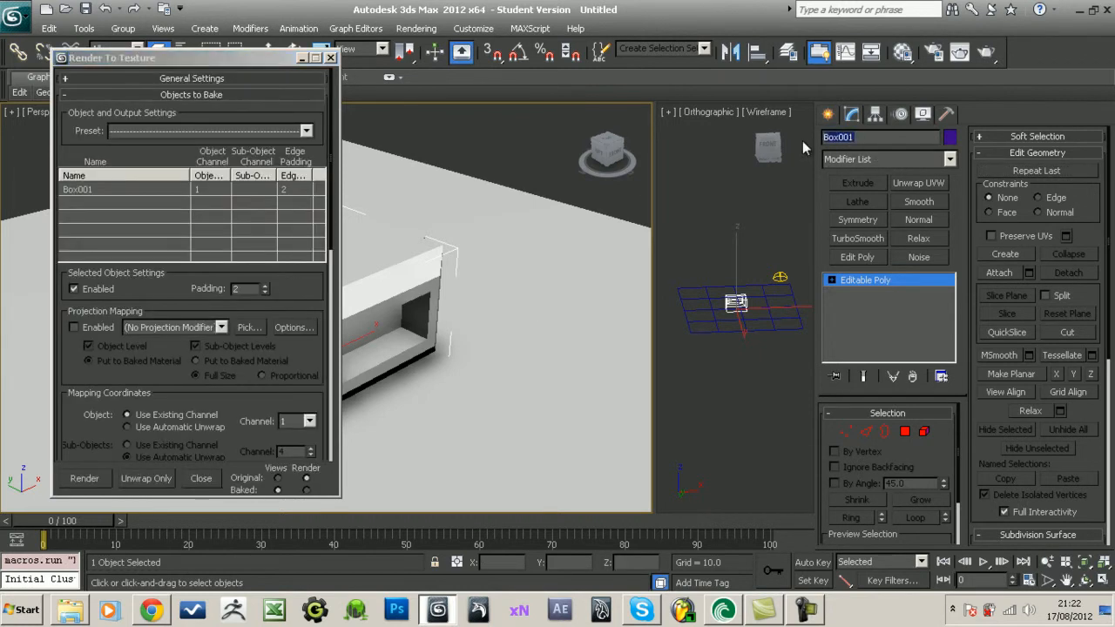
pyautogui.write('AOCubeTest')
pyautogui.press('Return')
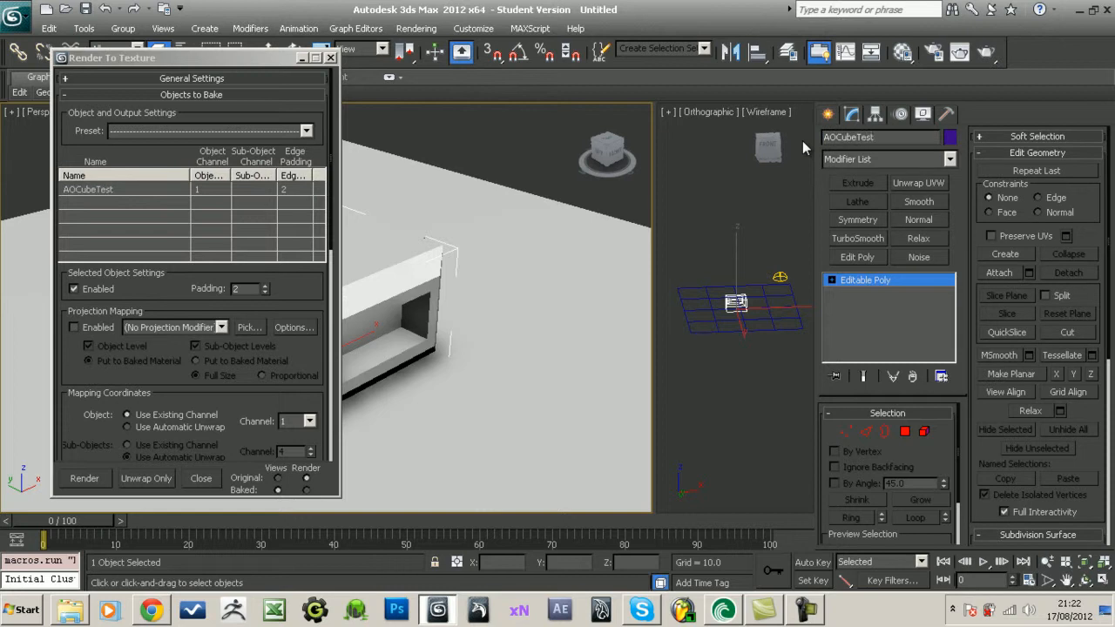
# - Set the object's bake padding to 6 and add a CompleteMap output element
pyautogui.click(107, 191)
pyautogui.doubleClick(258, 287)
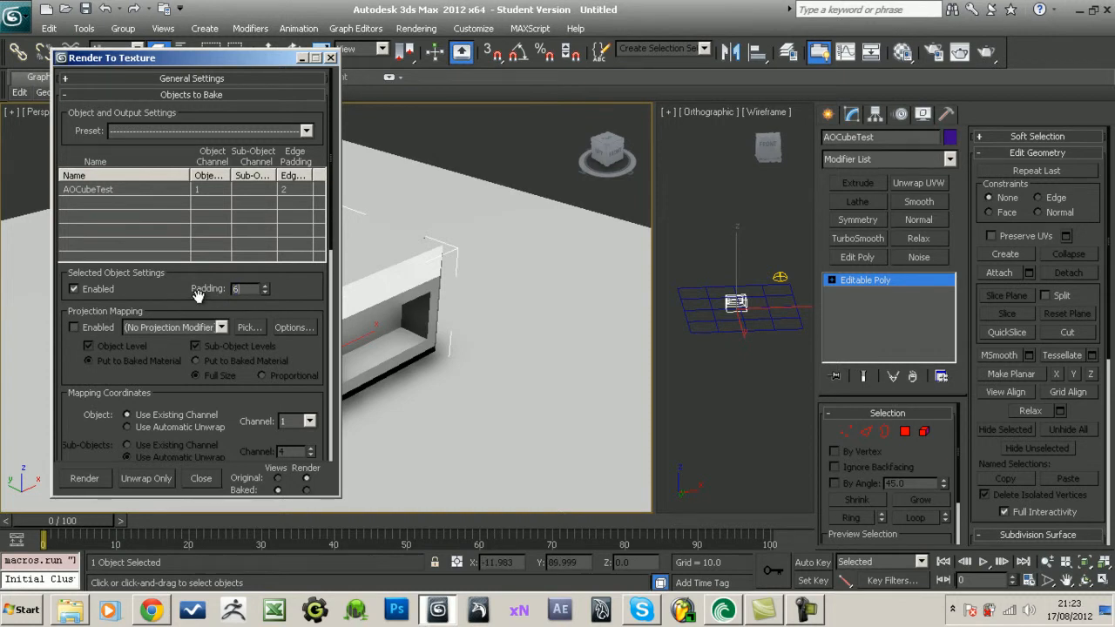
pyautogui.moveTo(227, 392); pyautogui.dragTo(269, 17)
pyautogui.scroll(3, 167, 268)
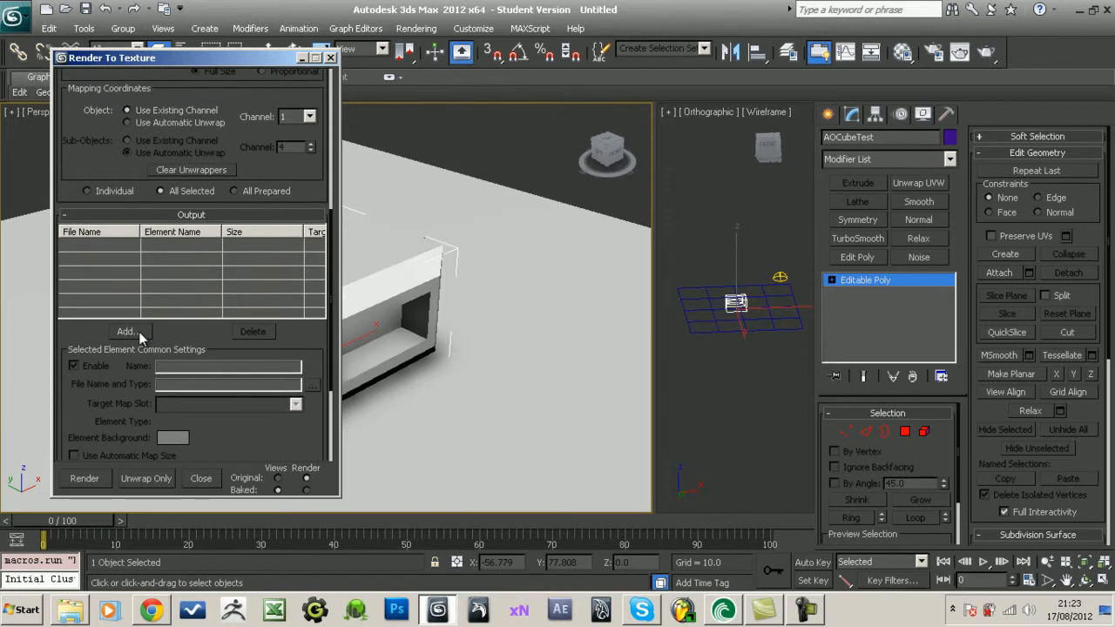
pyautogui.click(127, 331)
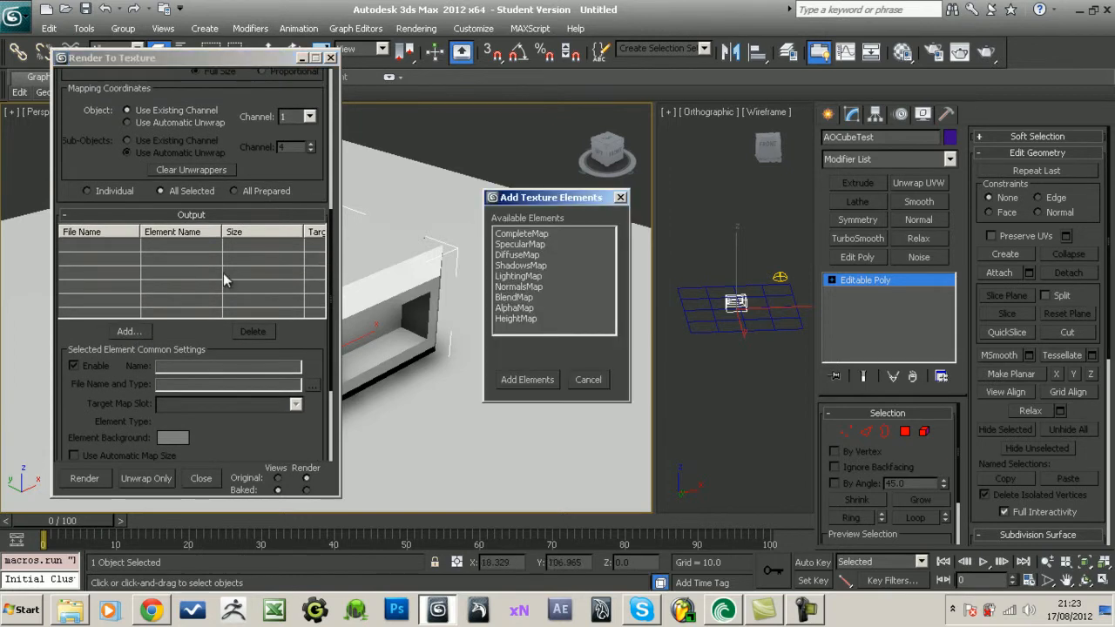
pyautogui.doubleClick(520, 234)
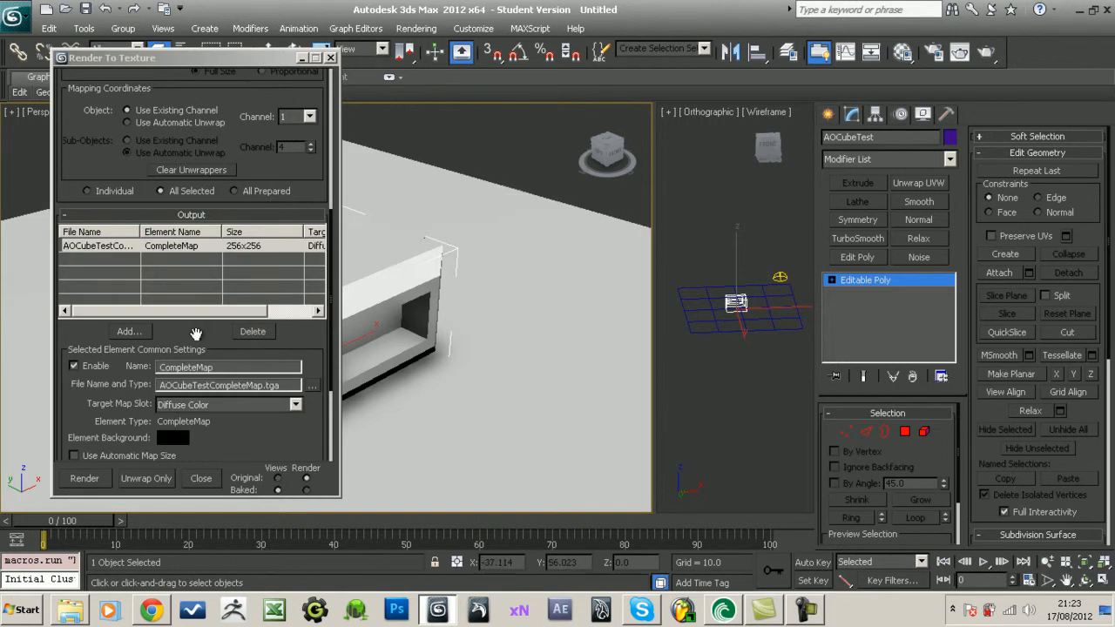
pyautogui.moveTo(216, 350); pyautogui.dragTo(225, 290)
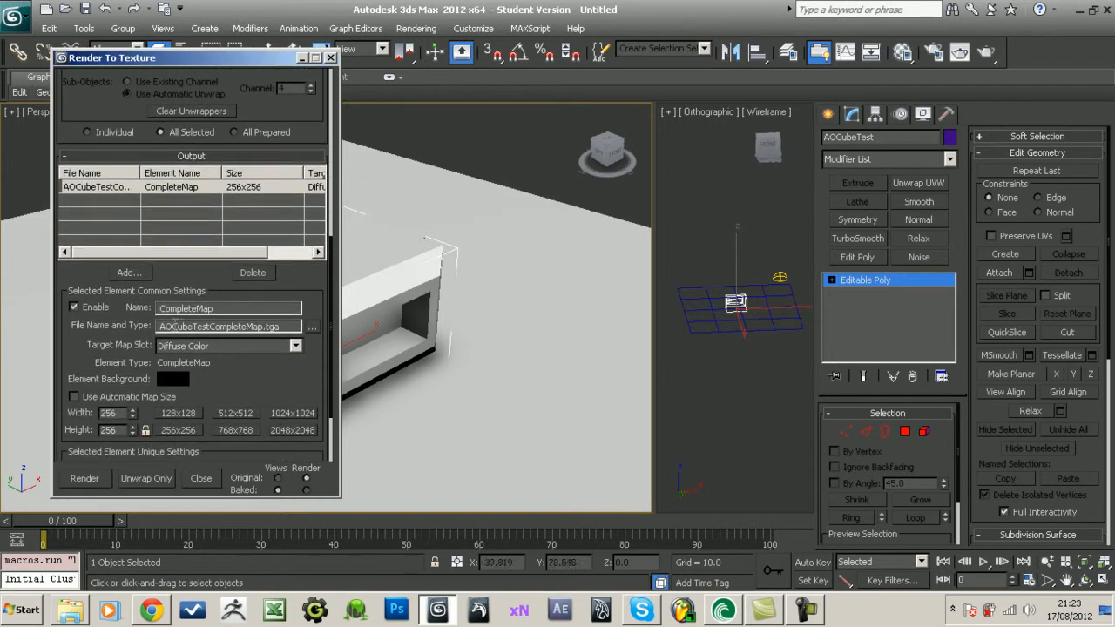
# - Open the CompleteMap element's file name and type settings and choose the Desktop as the save location
pyautogui.click(311, 327)
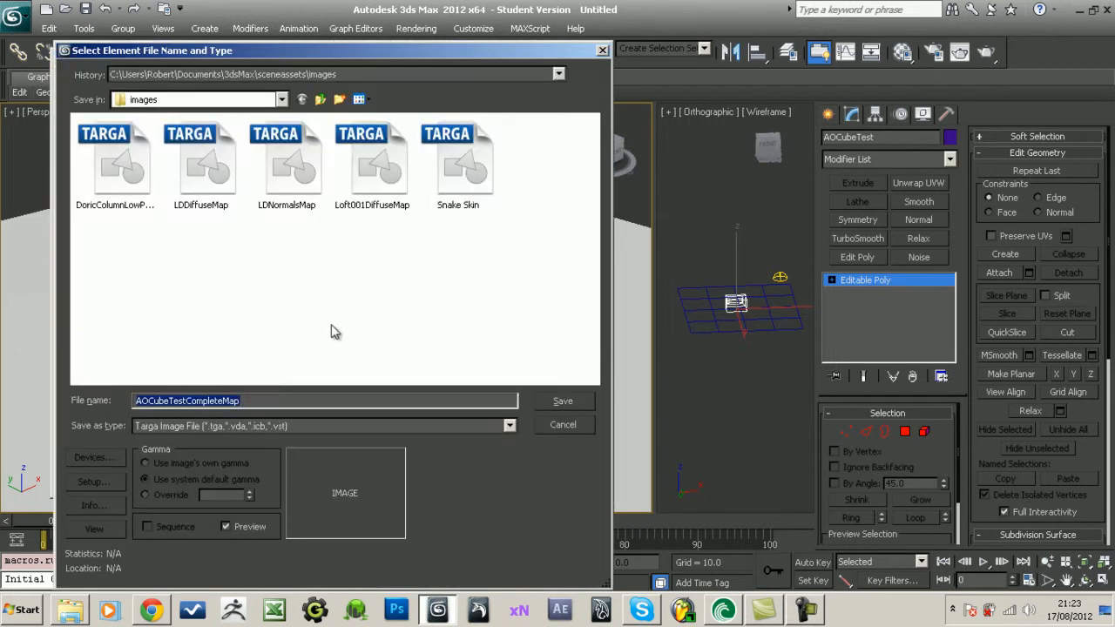
pyautogui.click(358, 75)
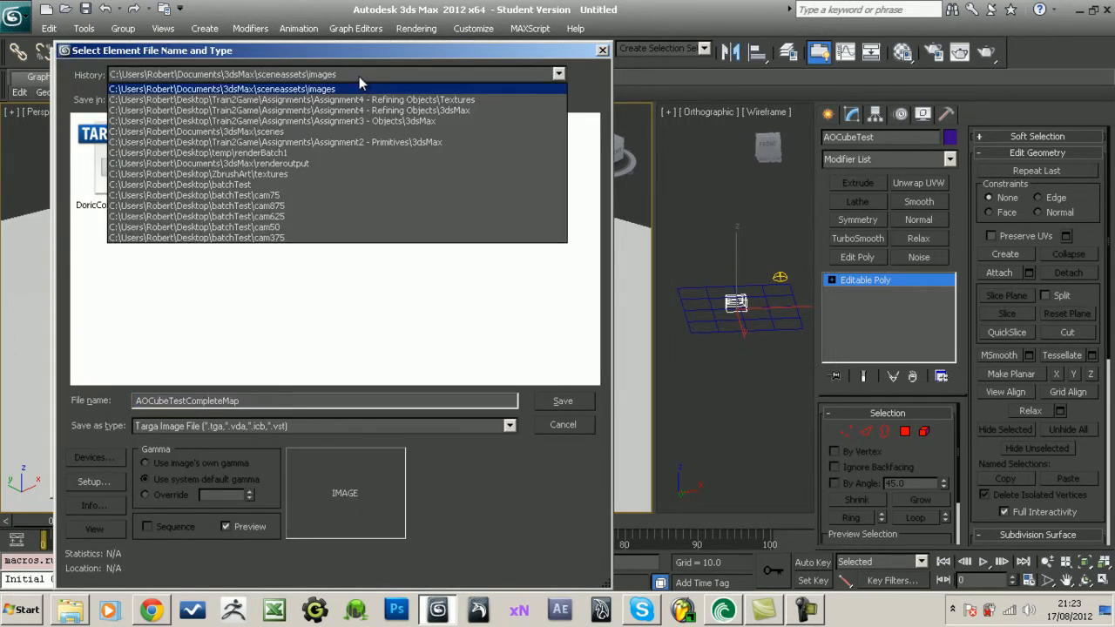
pyautogui.click(342, 153)
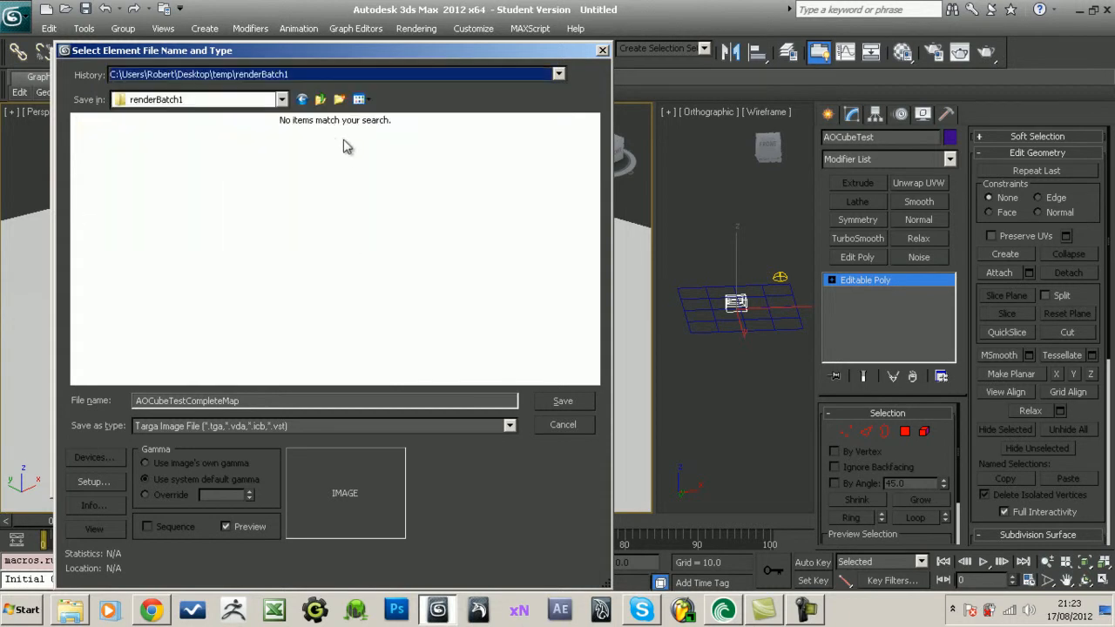
pyautogui.click(320, 99)
pyautogui.click(321, 100)
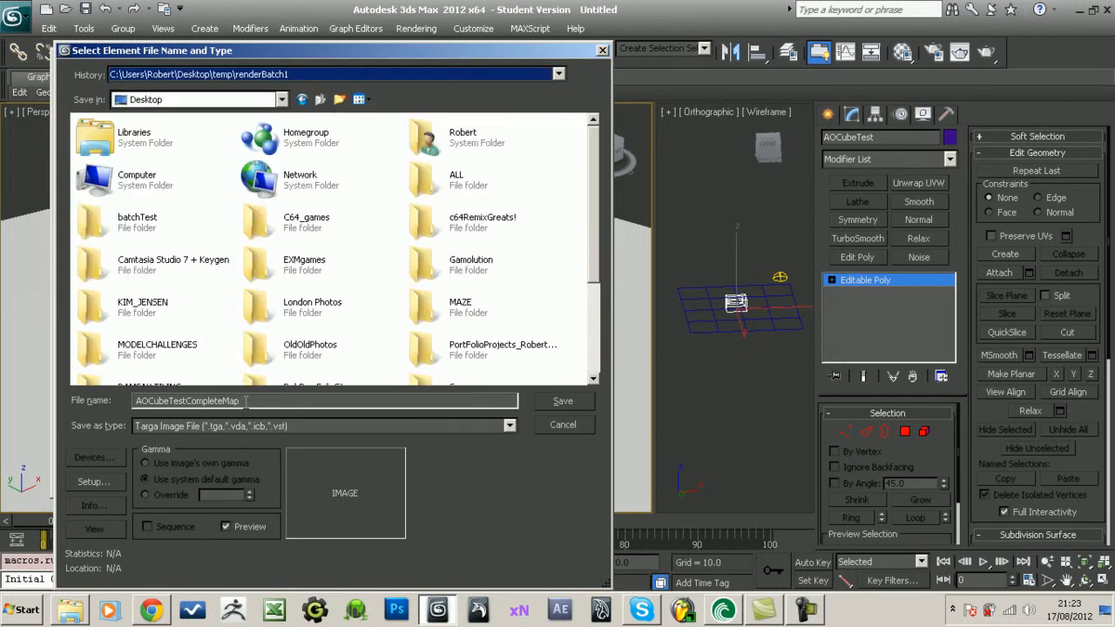
# - Save the output file as AOCubeTestCompleteMap in PNG format with 8-bit grayscale colours
pyautogui.moveTo(247, 401); pyautogui.dragTo(173, 401)
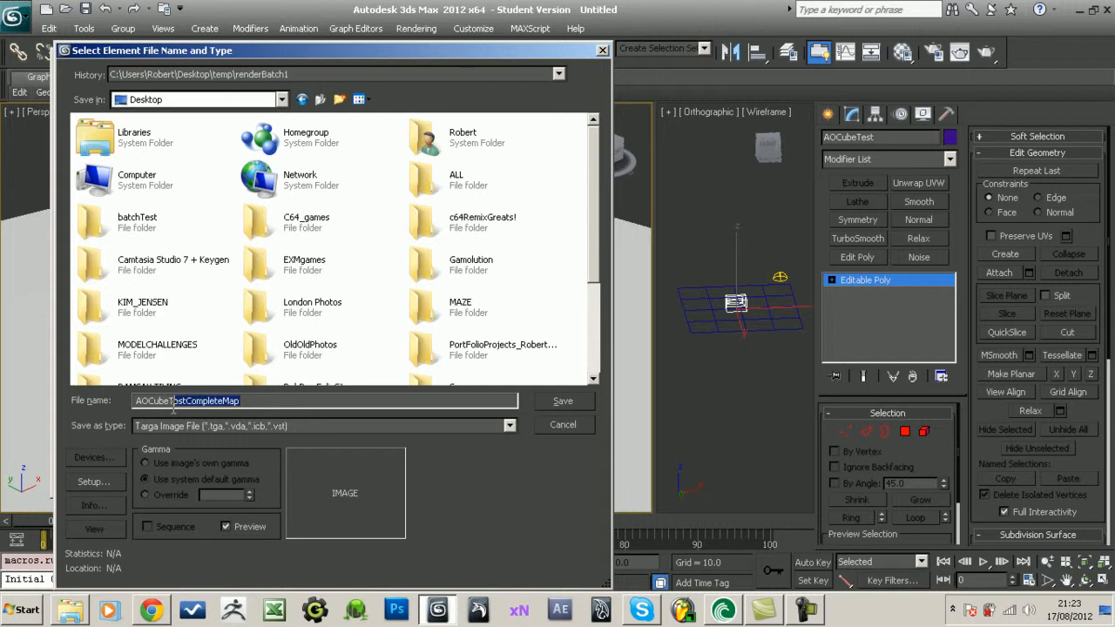
pyautogui.click(236, 427)
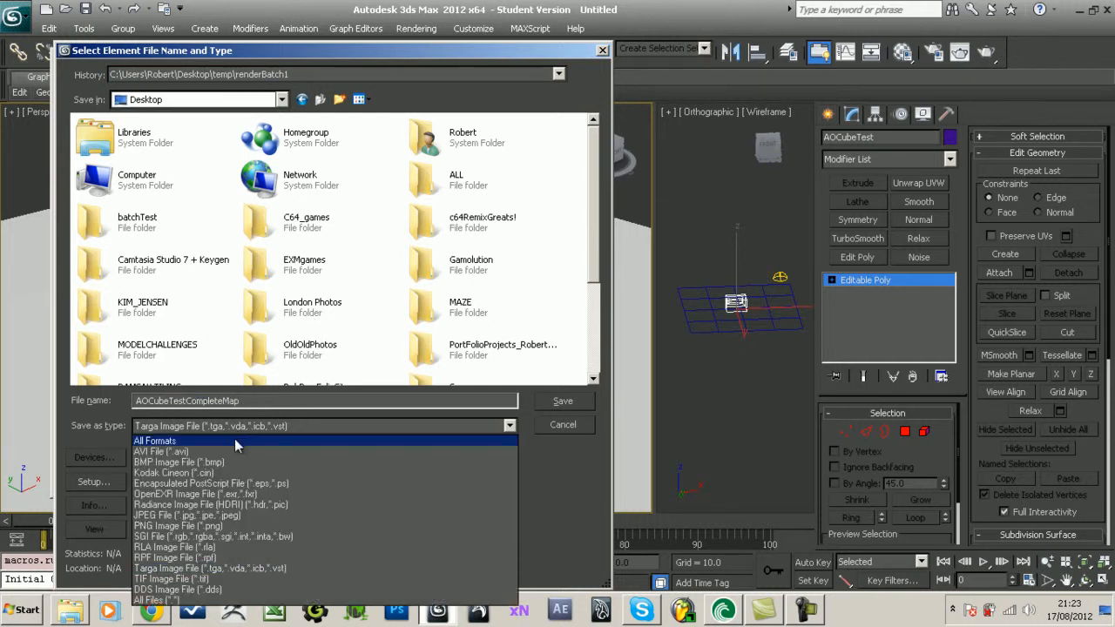
pyautogui.click(195, 526)
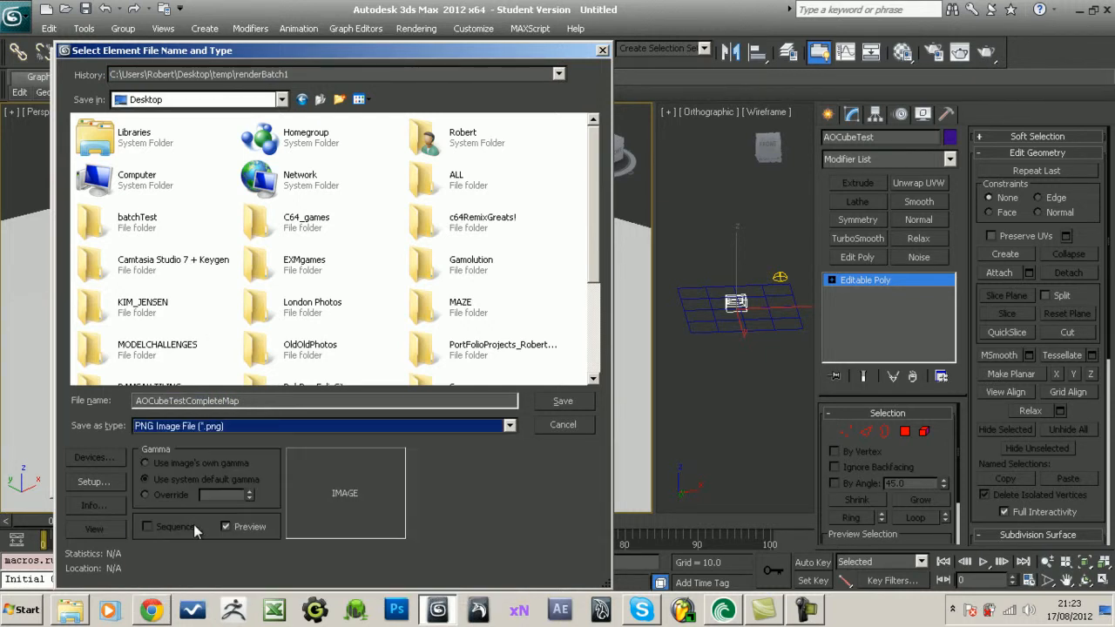
pyautogui.click(560, 406)
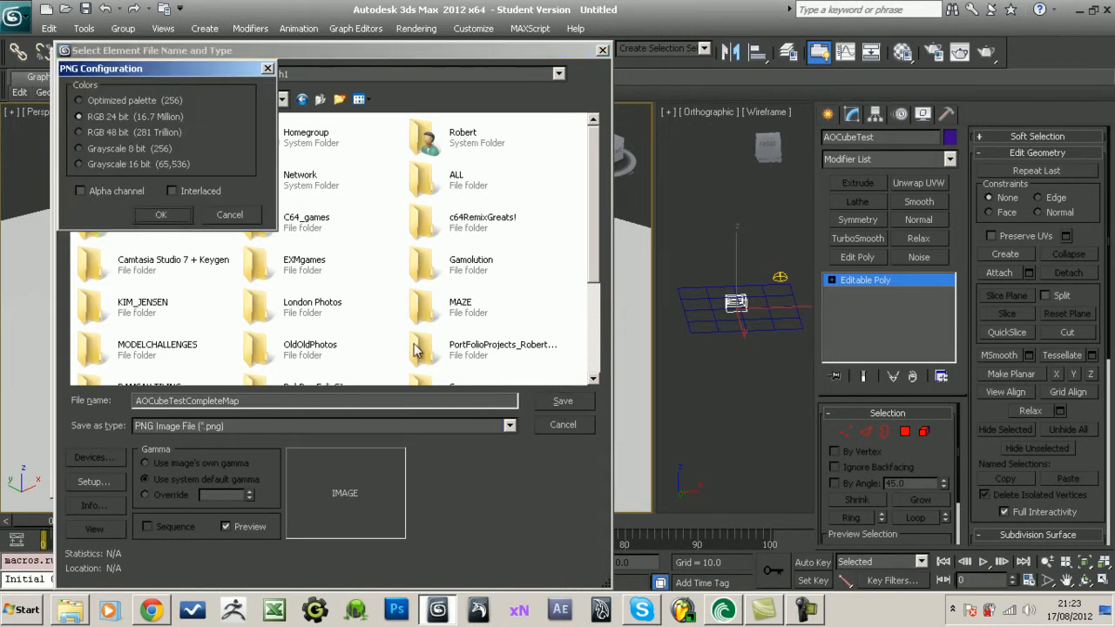
pyautogui.click(112, 147)
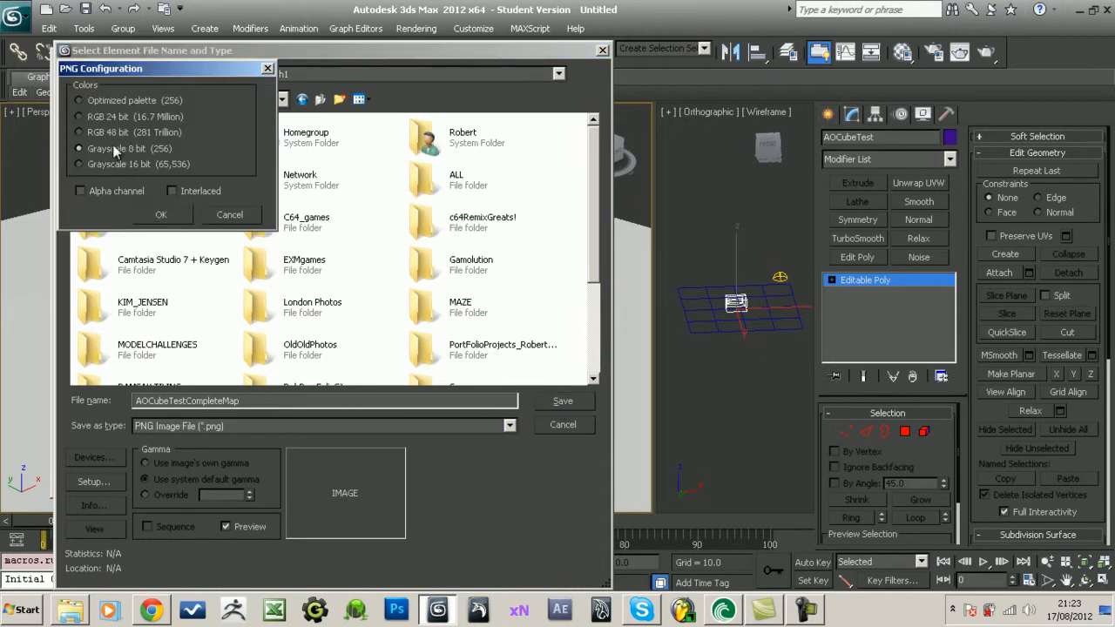
pyautogui.click(156, 215)
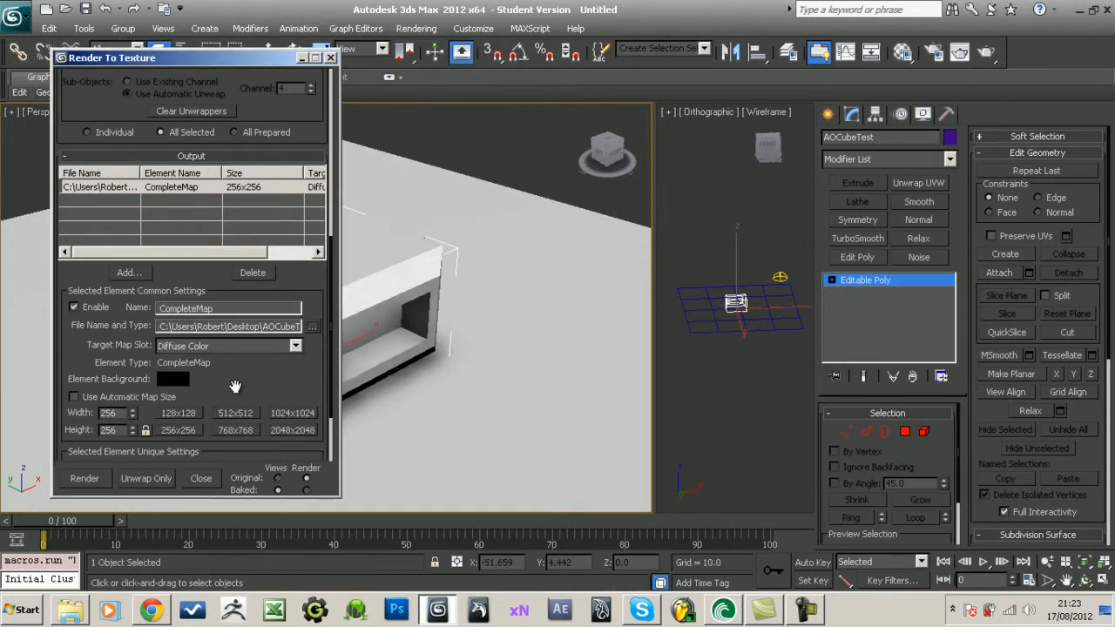
# - Set the map size to 128x128 and render the CompleteMap texture
pyautogui.click(182, 415)
pyautogui.moveTo(261, 397); pyautogui.dragTo(264, 371)
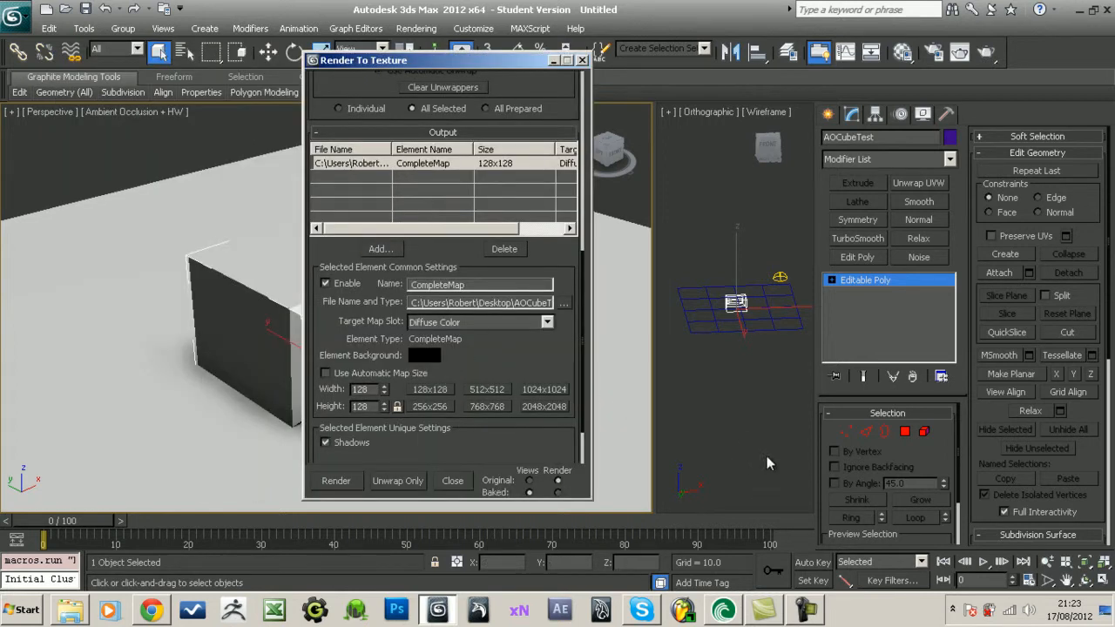
pyautogui.click(342, 487)
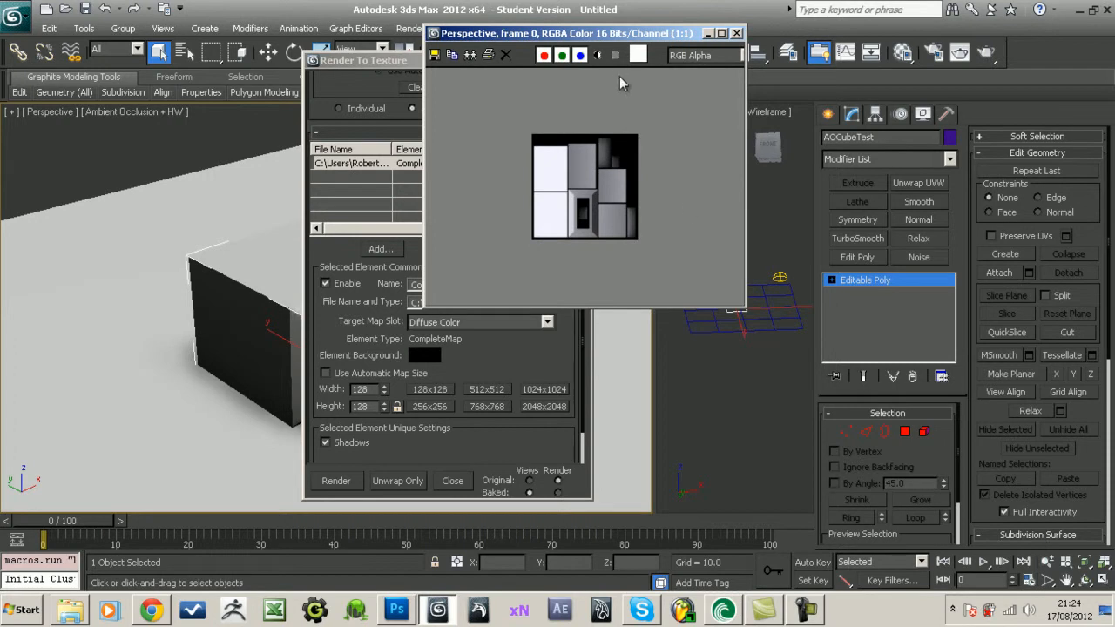
# - Enlarge the rendered texture window, inspect the baked shading on the UV clusters and close the window
pyautogui.scroll(2, 695, 243)
pyautogui.scroll(-1, 686, 236)
pyautogui.moveTo(747, 309); pyautogui.dragTo(933, 556)
pyautogui.scroll(2, 819, 331)
pyautogui.scroll(-1, 819, 330)
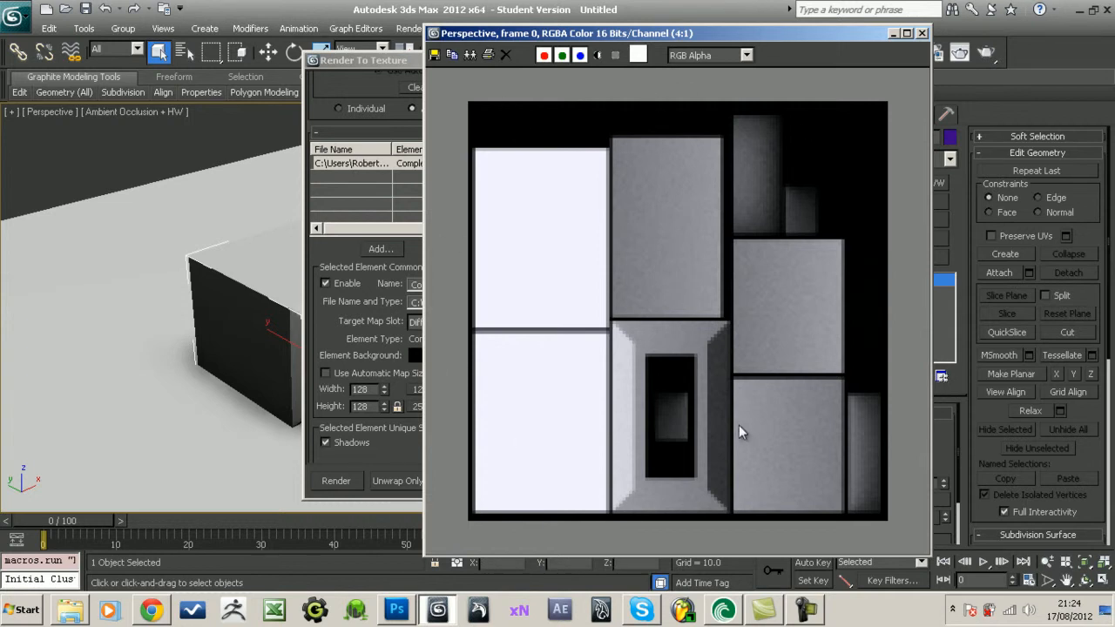
pyautogui.click(921, 33)
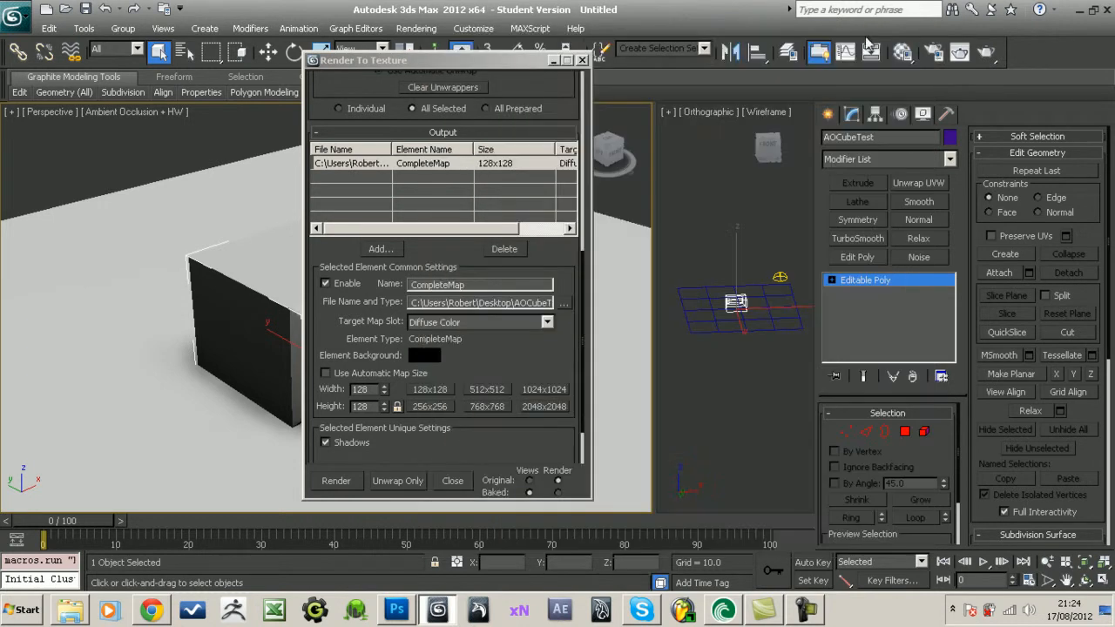
# - Select the skylight and check its Rays per Sample setting, moving the Render To Texture window clear of the box
pyautogui.click(779, 277)
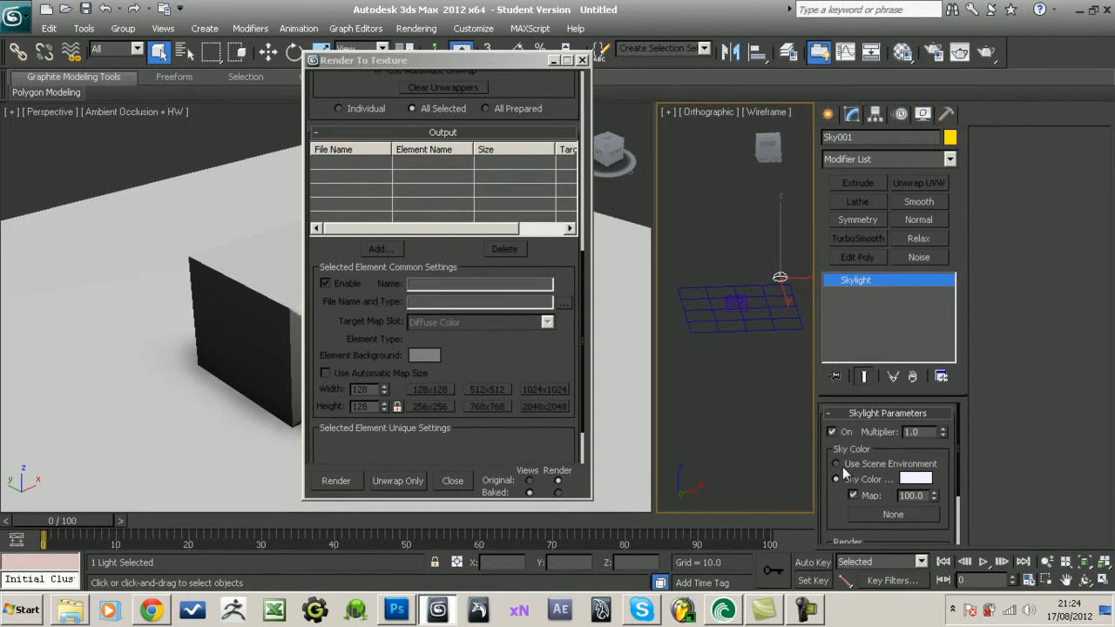
pyautogui.moveTo(836, 495); pyautogui.dragTo(836, 425)
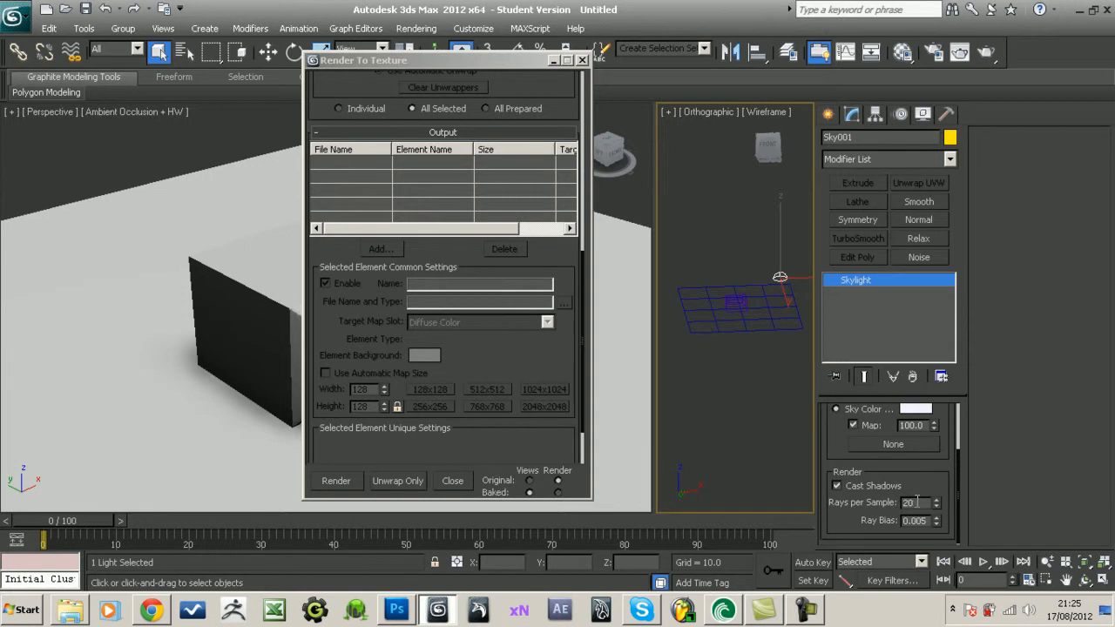
pyautogui.moveTo(917, 502); pyautogui.dragTo(902, 504)
pyautogui.moveTo(493, 65); pyautogui.dragTo(689, 90)
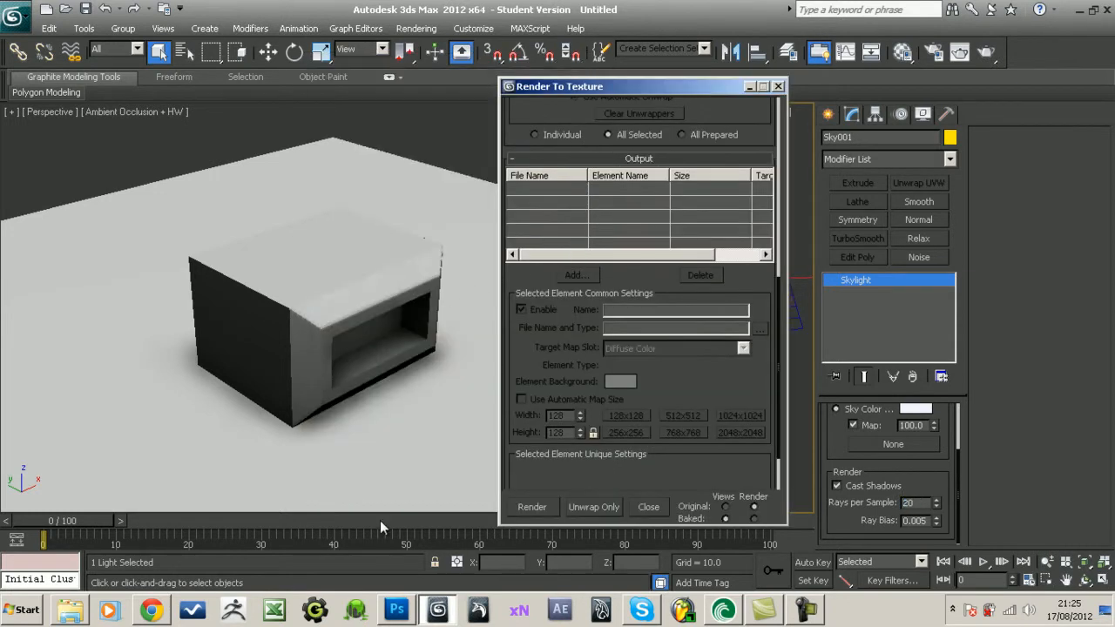
# - Switch to Photoshop, open AOCubeTestCompleteMap from the Desktop and fit the map to the window
pyautogui.click(395, 620)
pyautogui.click(49, 14)
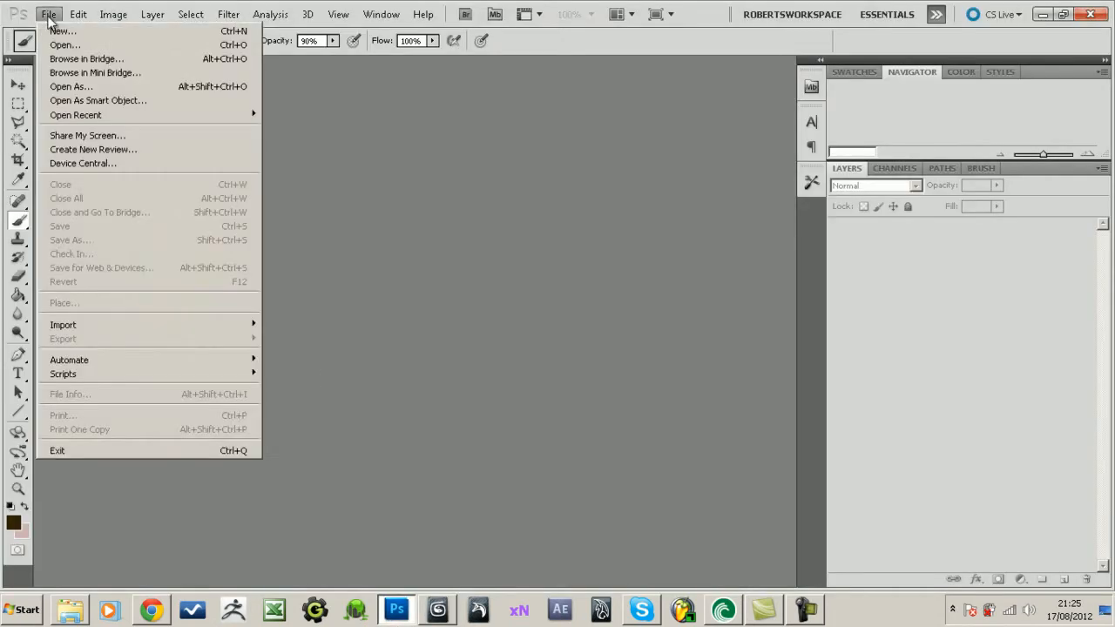
pyautogui.click(57, 44)
pyautogui.click(374, 101)
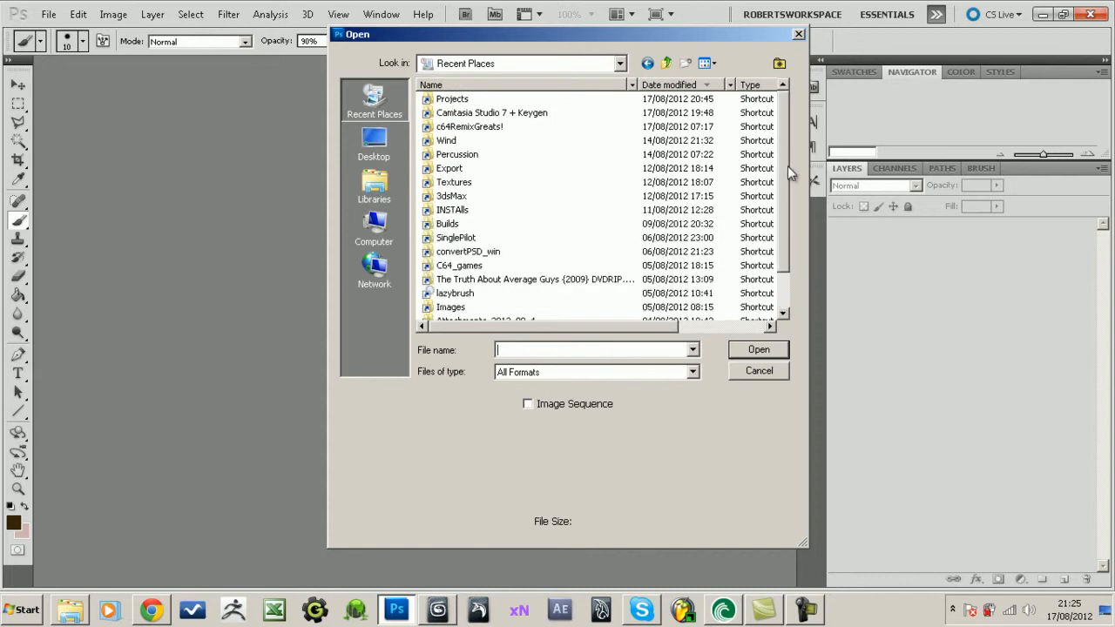
pyautogui.scroll(-1, 788, 174)
pyautogui.moveTo(788, 211); pyautogui.dragTo(787, 307)
pyautogui.click(374, 144)
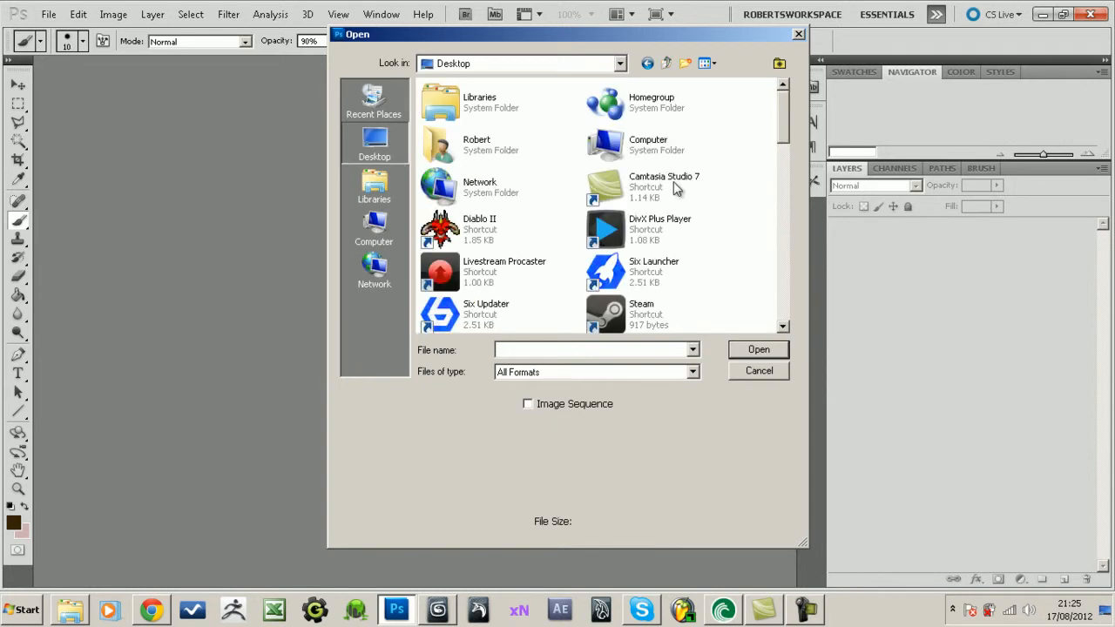
pyautogui.moveTo(784, 132); pyautogui.dragTo(784, 268)
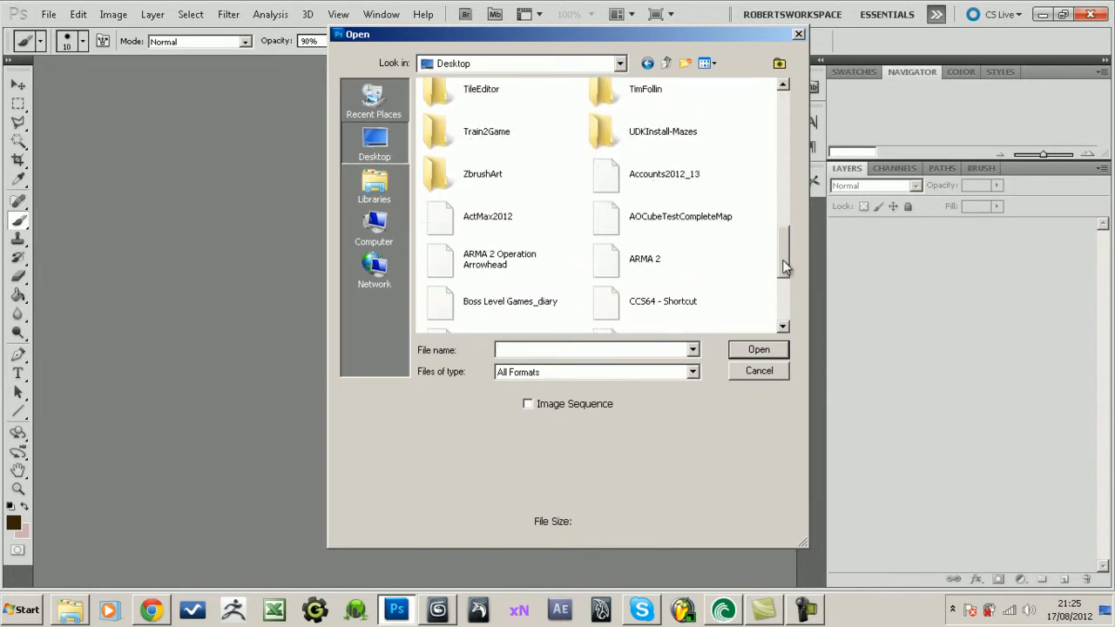
pyautogui.click(614, 223)
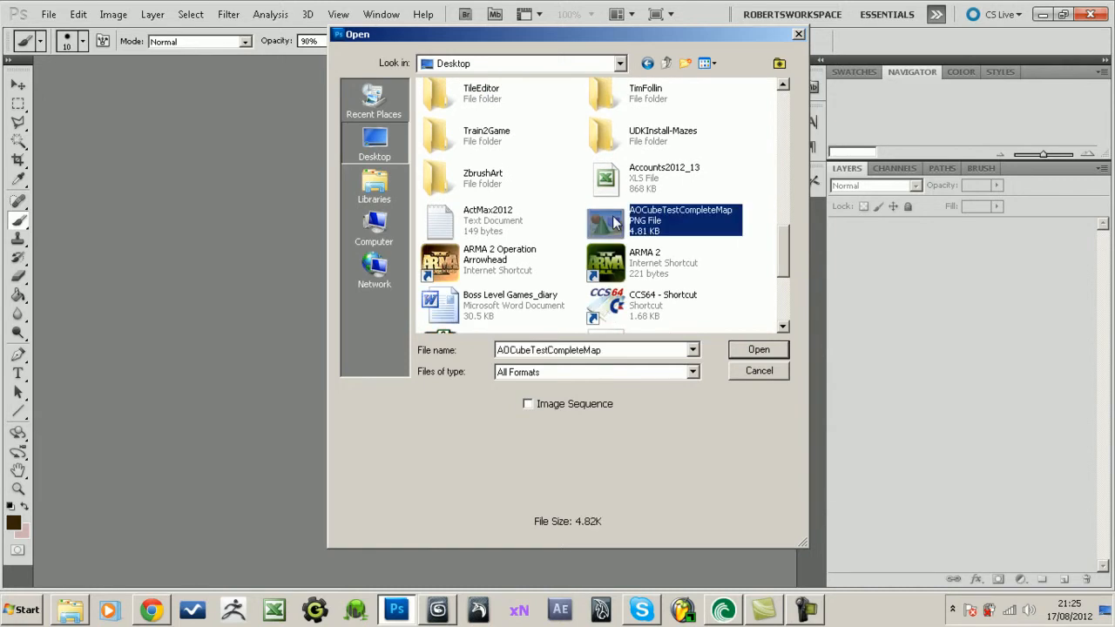
pyautogui.doubleClick(614, 222)
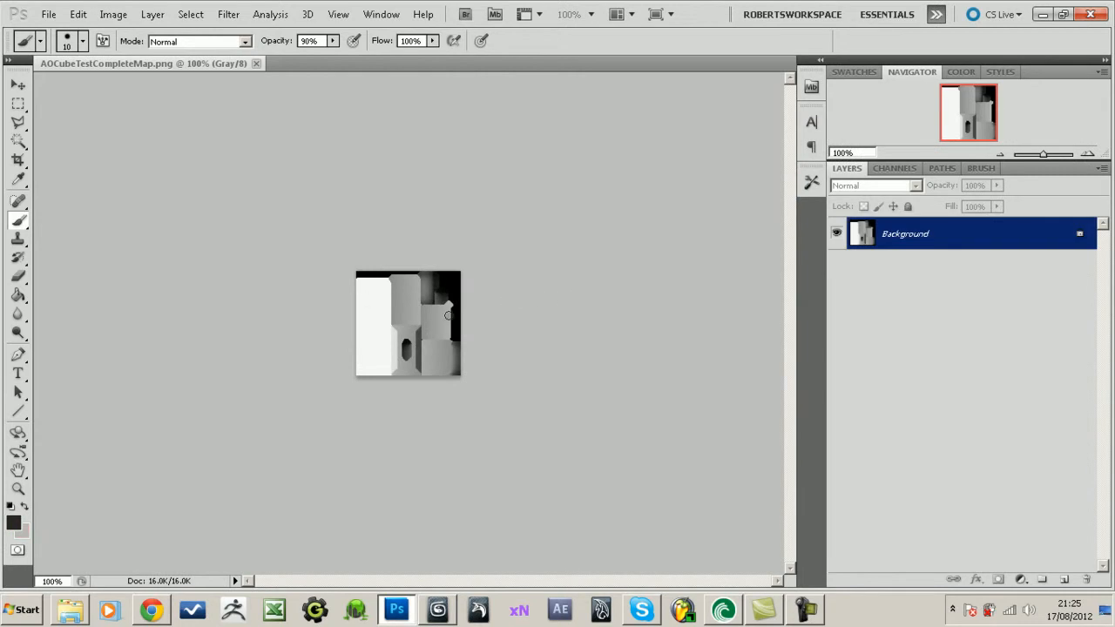
pyautogui.hotkey('ctrl', '0')
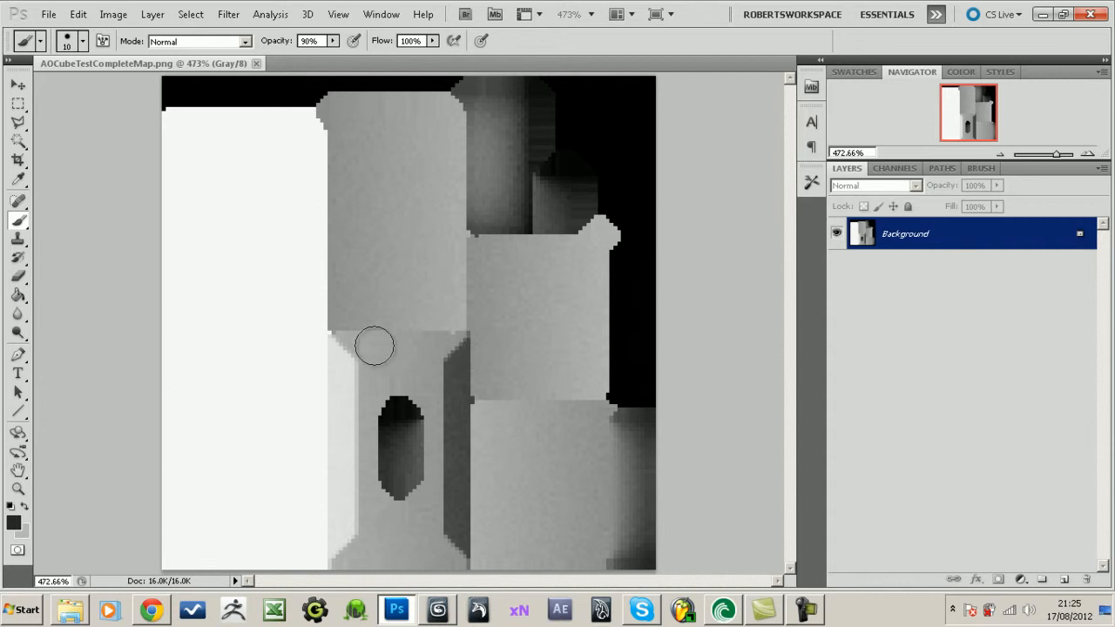
# - Try a vertical and a horizontal dark 1-pixel brush stroke on the cluster around the recess, and undo both
pyautogui.press('[')
pyautogui.press('[')
pyautogui.press('[')
pyautogui.press('[')
pyautogui.press('[')
pyautogui.press('[')
pyautogui.press('[')
pyautogui.press('[')
pyautogui.press('[')
pyautogui.moveTo(339, 346); pyautogui.dragTo(342, 393)
pyautogui.moveTo(342, 347); pyautogui.dragTo(455, 346)
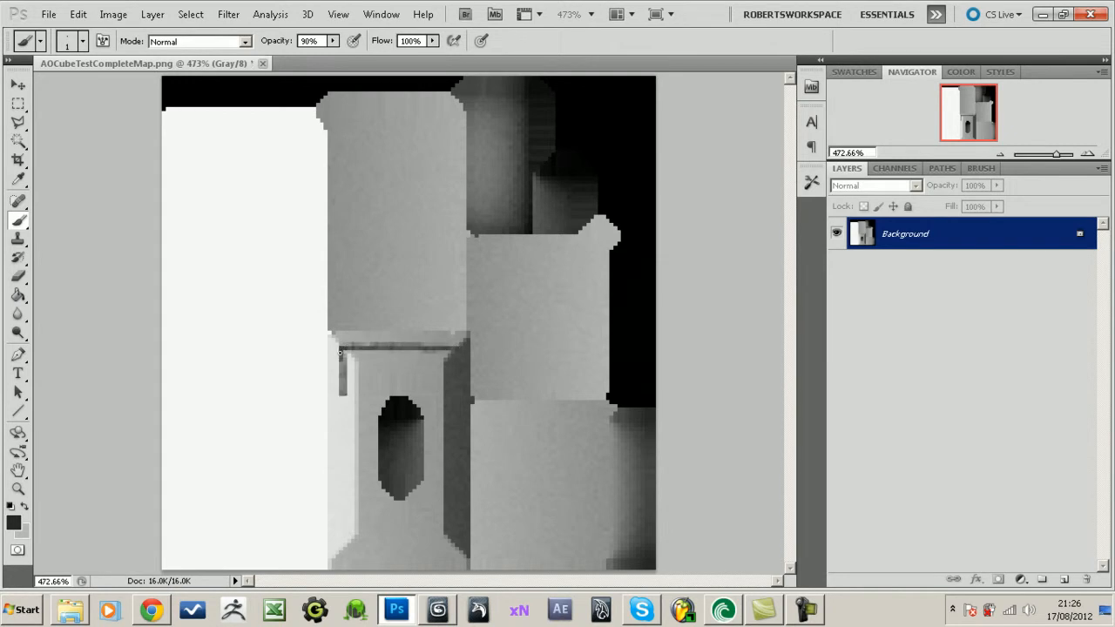
pyautogui.hotkey('ctrl', 'z')
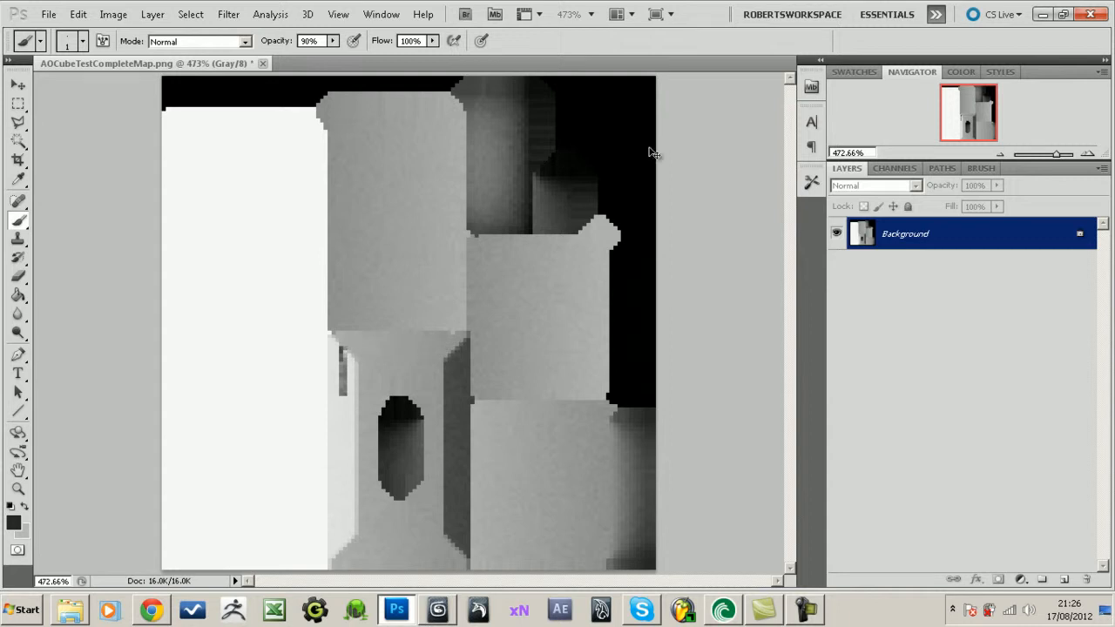
pyautogui.hotkey('ctrl', 'z')
pyautogui.hotkey('ctrl', 'z')
pyautogui.hotkey('ctrl', 'alt', 'z')
pyautogui.click(438, 610)
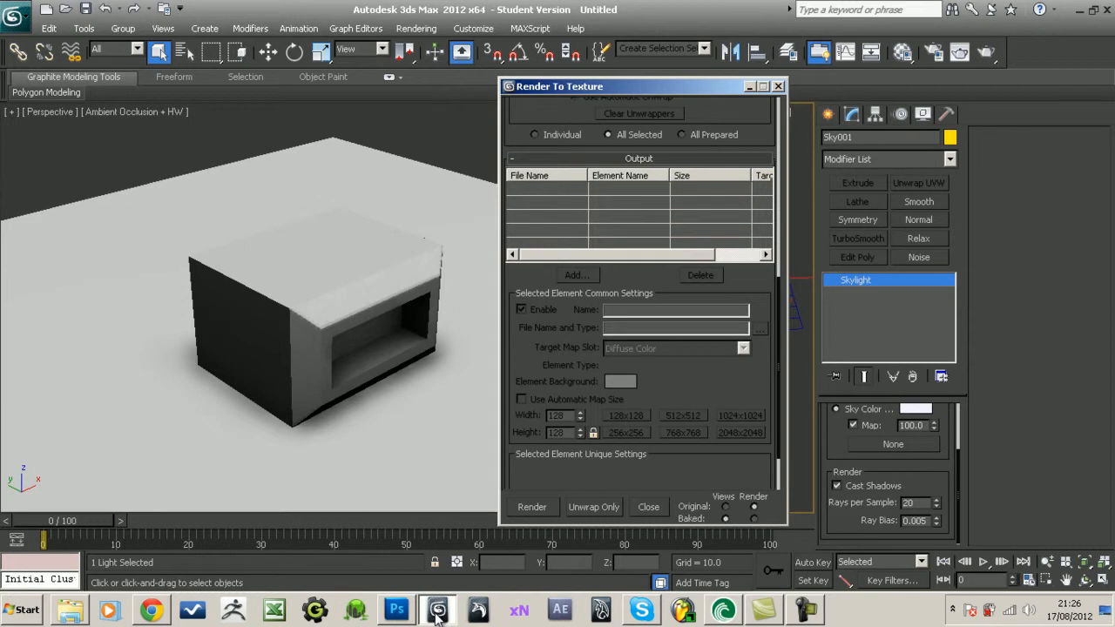
pyautogui.click(439, 612)
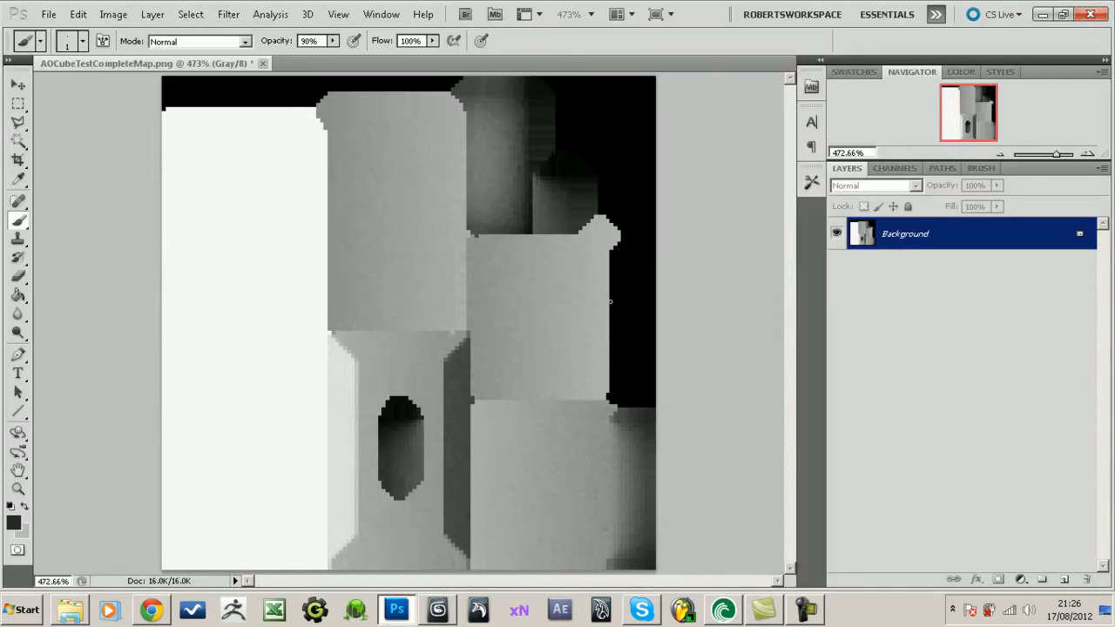
# - Convert the background into a regular layer and add a new empty layer beneath it
pyautogui.doubleClick(919, 240)
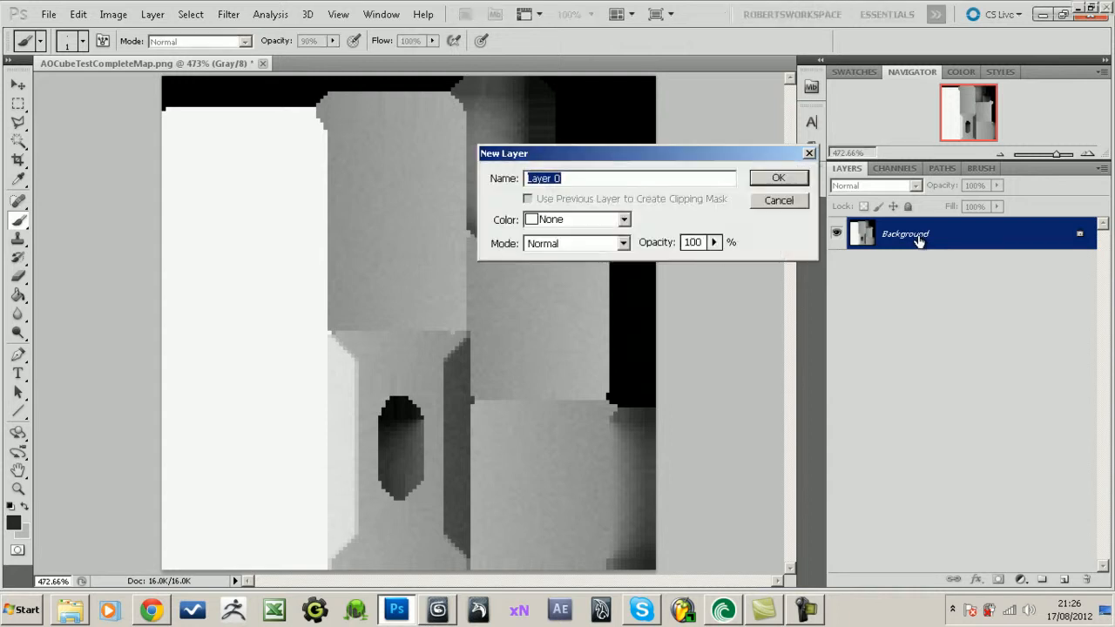
pyautogui.press('Return')
pyautogui.click(1063, 579)
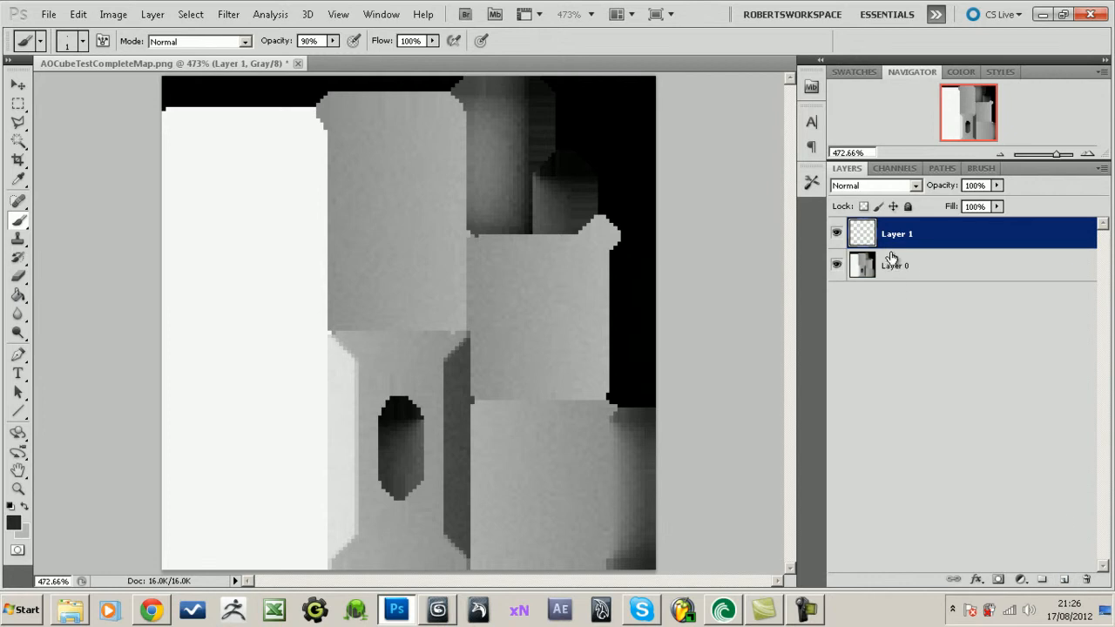
pyautogui.moveTo(909, 305); pyautogui.dragTo(906, 314)
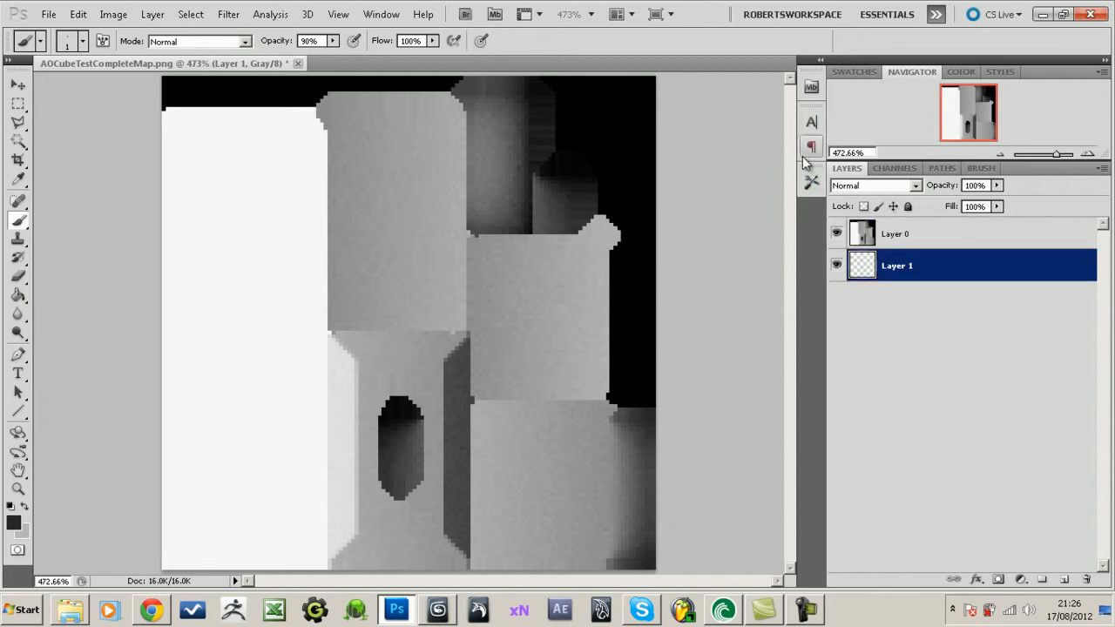
# - Set the foreground colour to orange dc991f and fill the new bottom layer with it
pyautogui.click(14, 524)
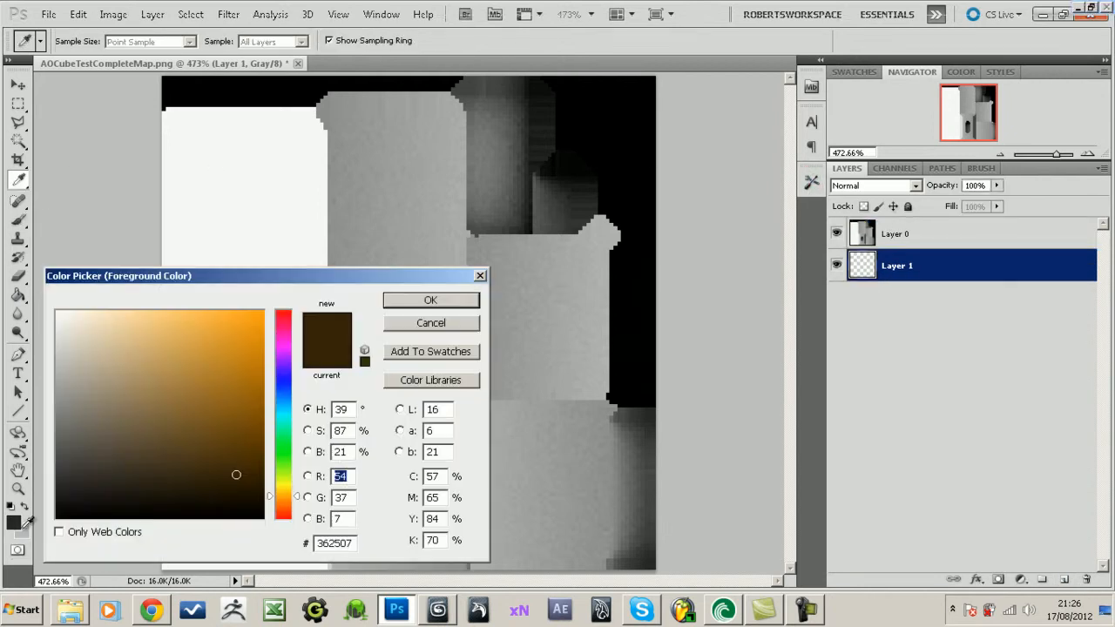
pyautogui.moveTo(218, 372); pyautogui.dragTo(234, 339)
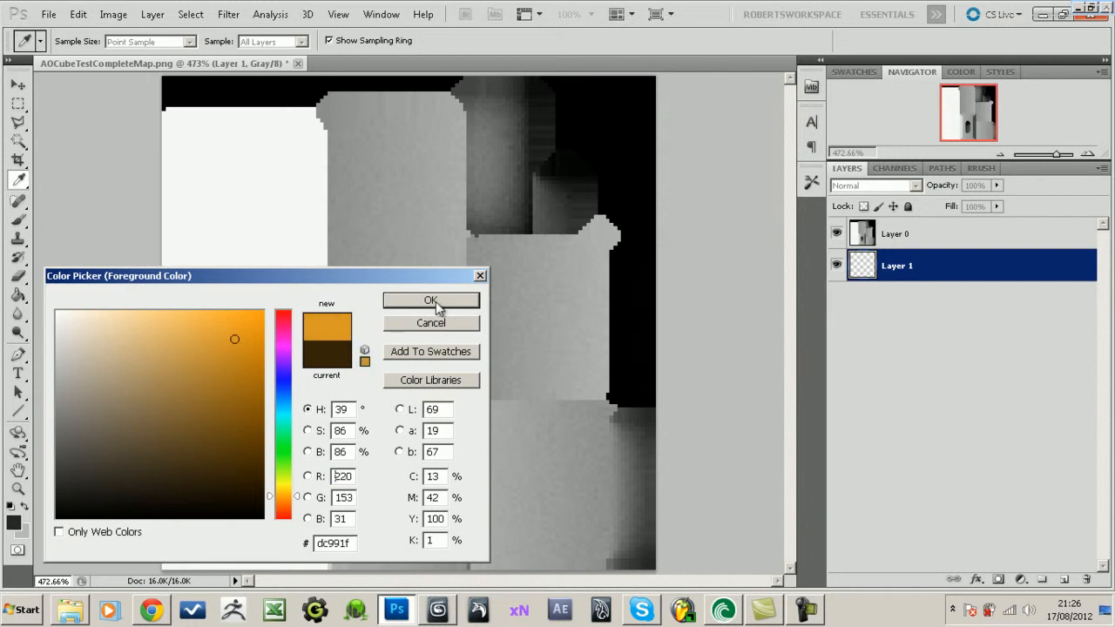
pyautogui.click(436, 301)
pyautogui.click(366, 319)
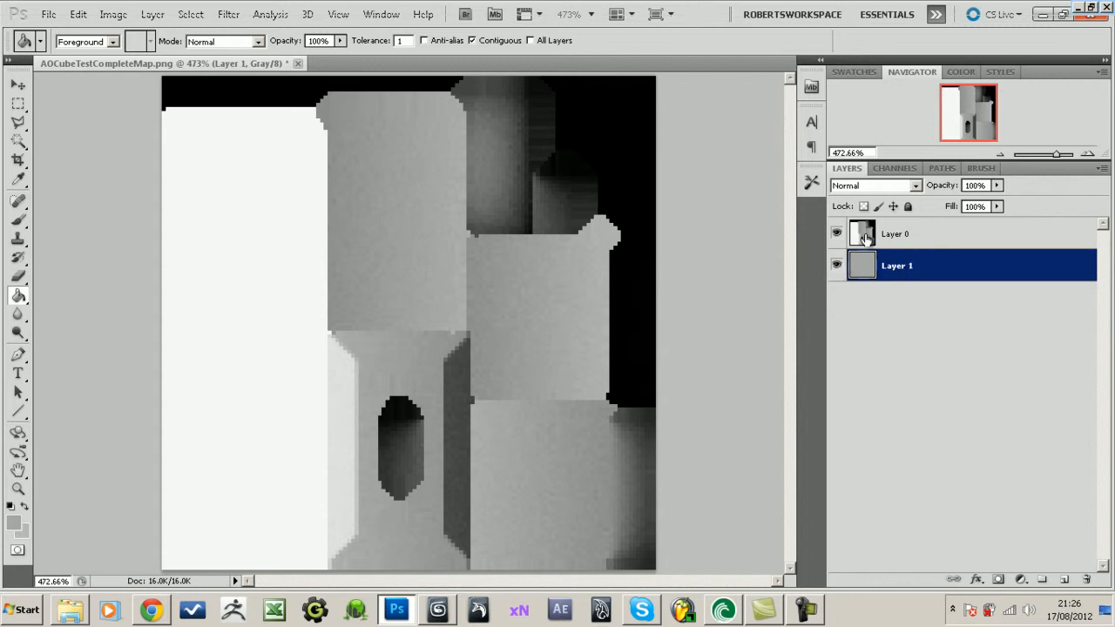
# - Convert the image to RGB Color without merging its layers, and refill Layer 1 with the orange foreground colour
pyautogui.click(895, 237)
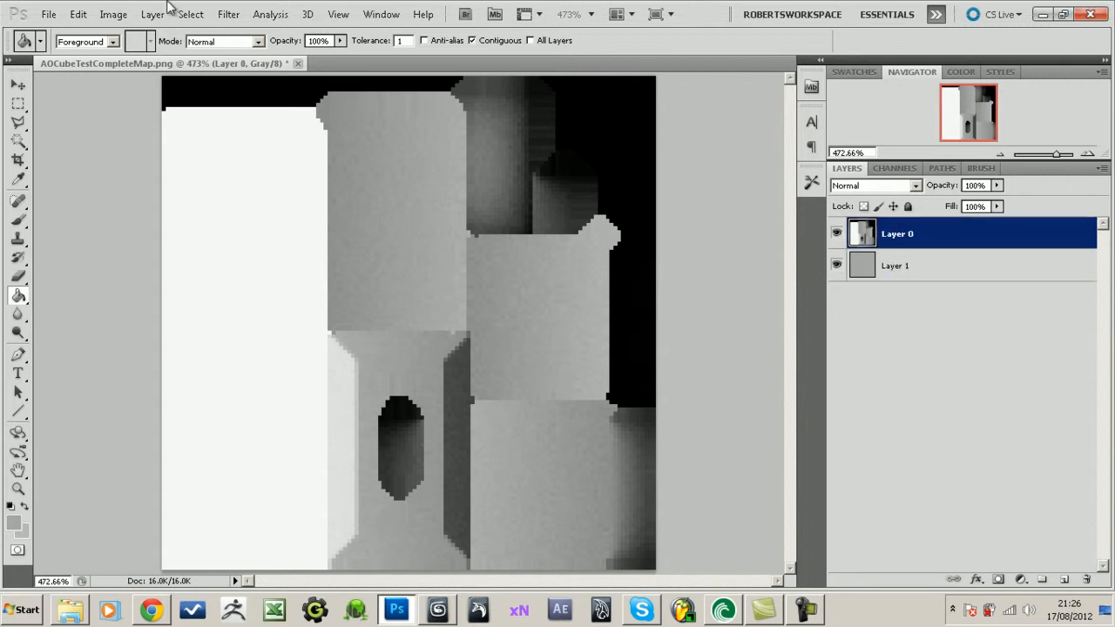
pyautogui.click(116, 16)
pyautogui.moveTo(139, 31)
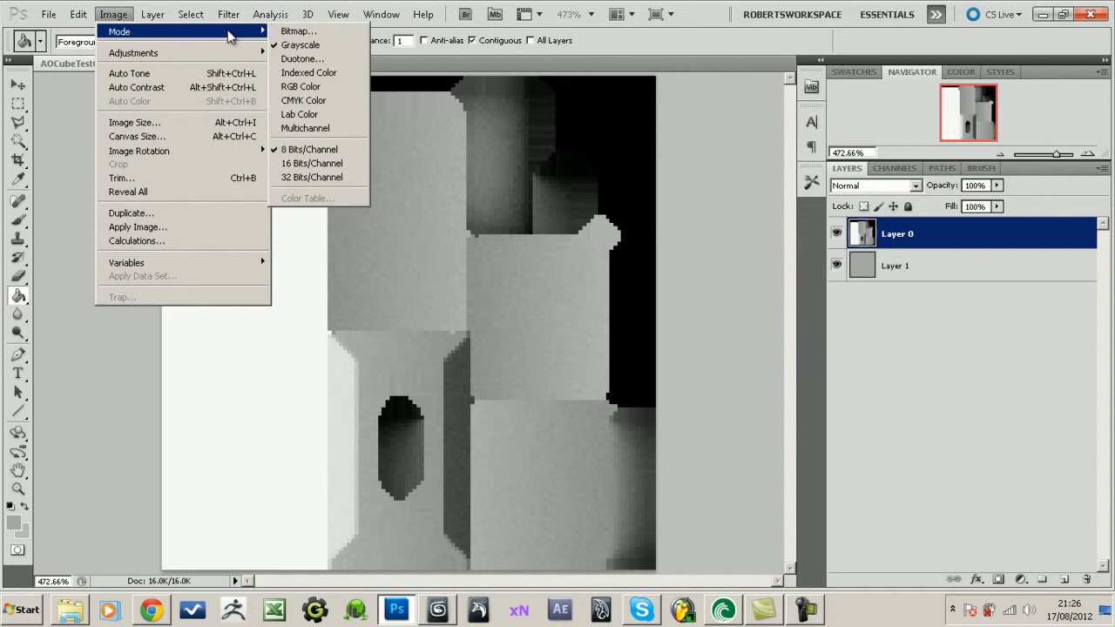
pyautogui.click(325, 89)
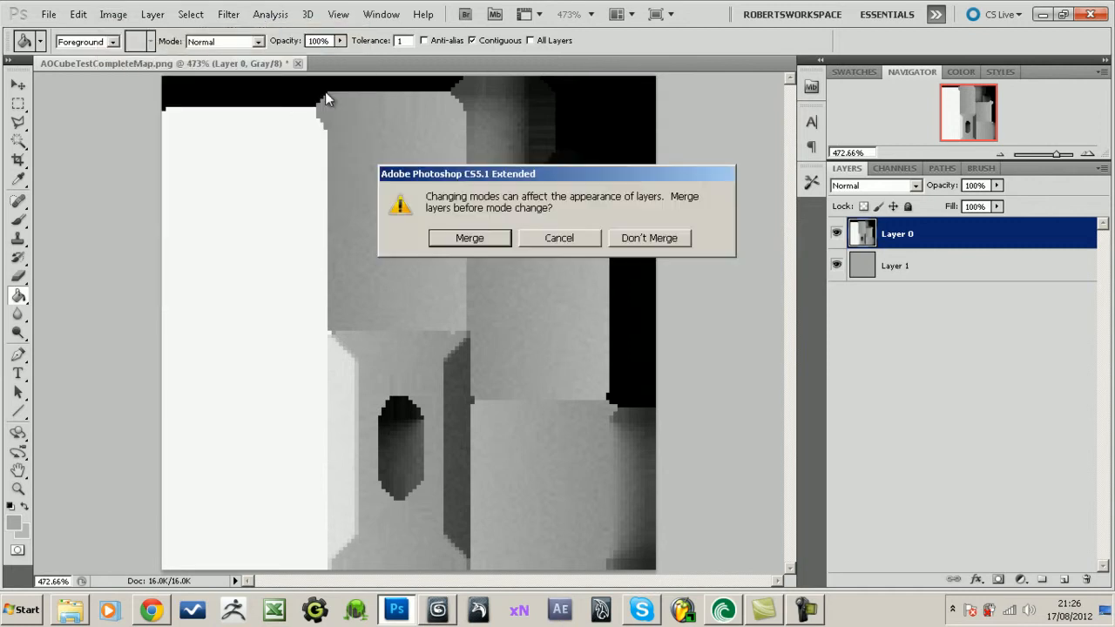
pyautogui.click(649, 238)
pyautogui.click(867, 268)
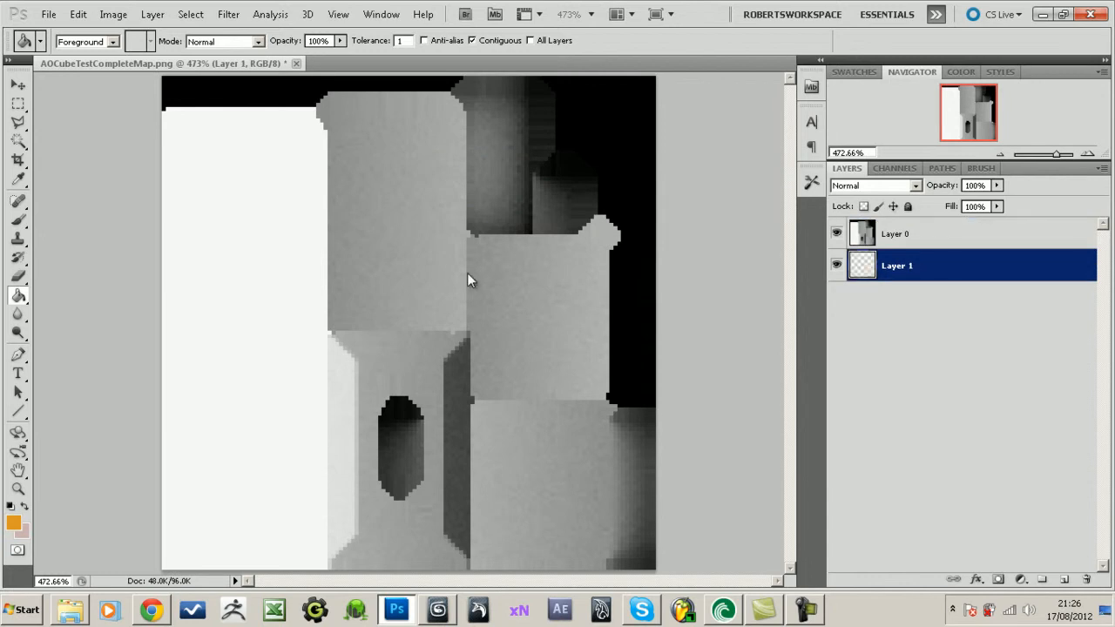
# - Rename the baked map layer as AO and the orange layer as Diffuse
pyautogui.click(900, 236)
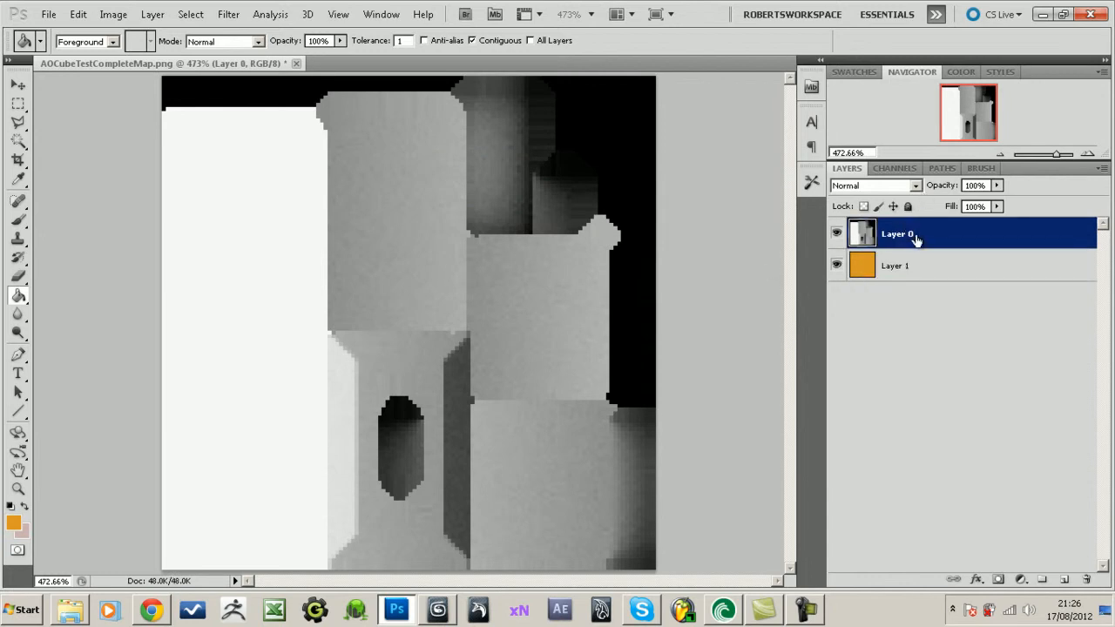
pyautogui.doubleClick(909, 242)
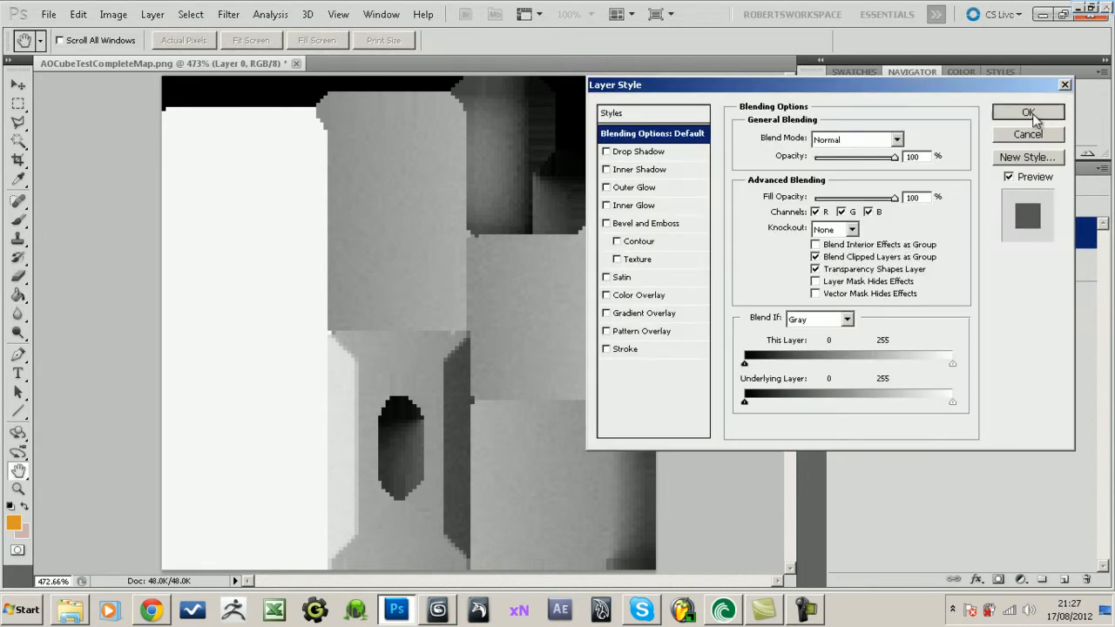
pyautogui.click(1032, 115)
pyautogui.doubleClick(900, 234)
pyautogui.write('AO')
pyautogui.press('Return')
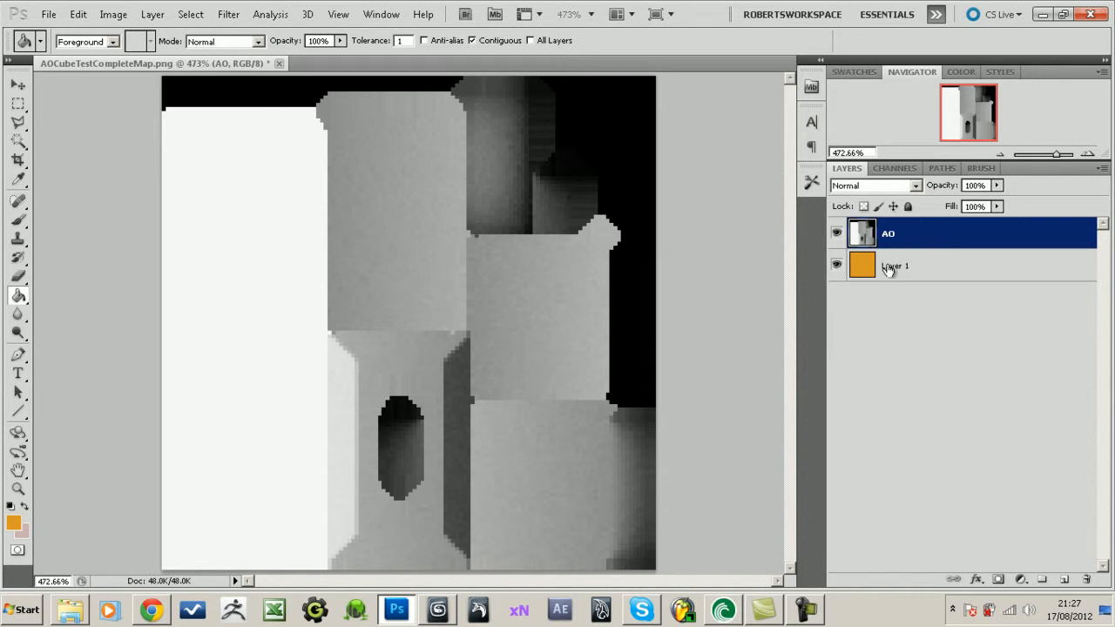
pyautogui.click(889, 268)
pyautogui.doubleClick(898, 267)
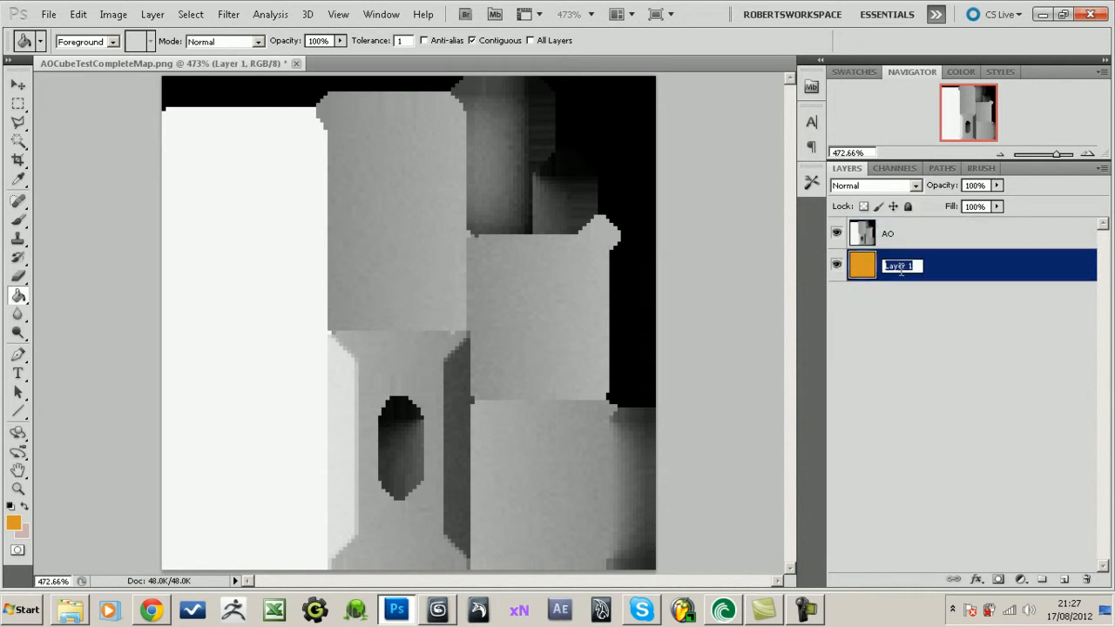
pyautogui.write('Diffuse')
pyautogui.press('Return')
# - Set the blend mode of the Diffuse layer and the AO layer to Multiply
pyautogui.click(915, 185)
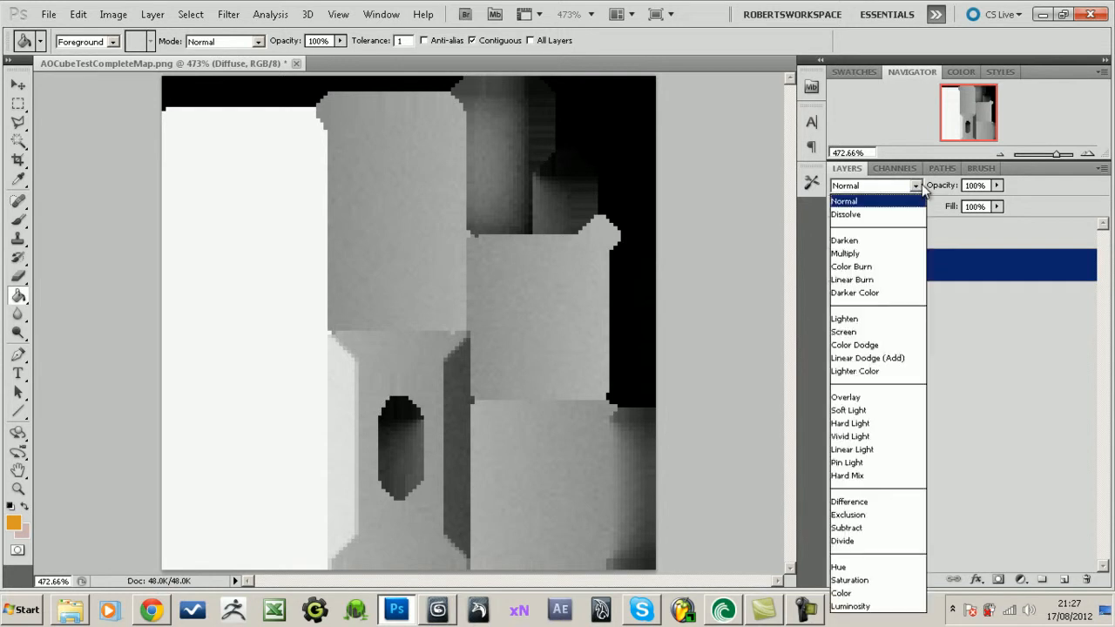
pyautogui.click(877, 254)
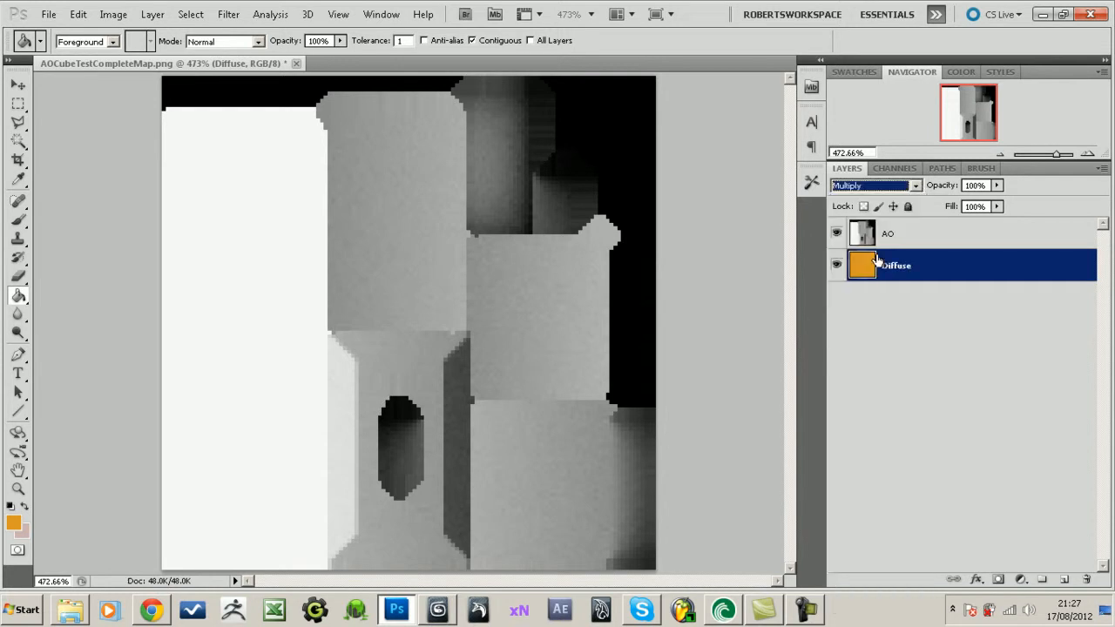
pyautogui.click(880, 242)
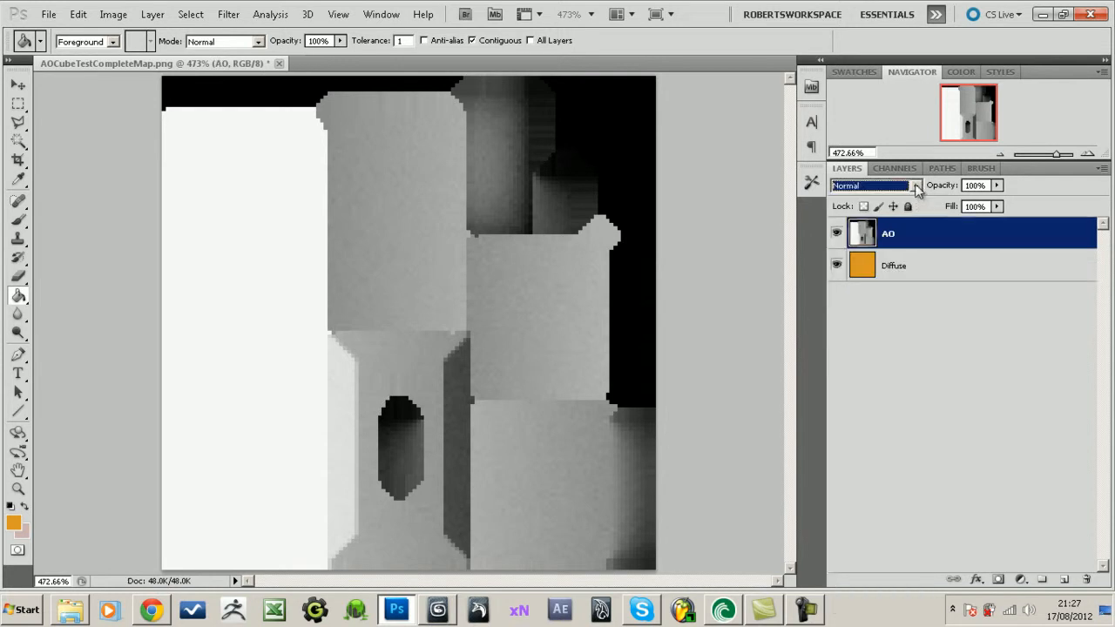
pyautogui.click(914, 185)
pyautogui.click(871, 252)
# - Set the Diffuse layer's blend mode back to Normal
pyautogui.click(878, 265)
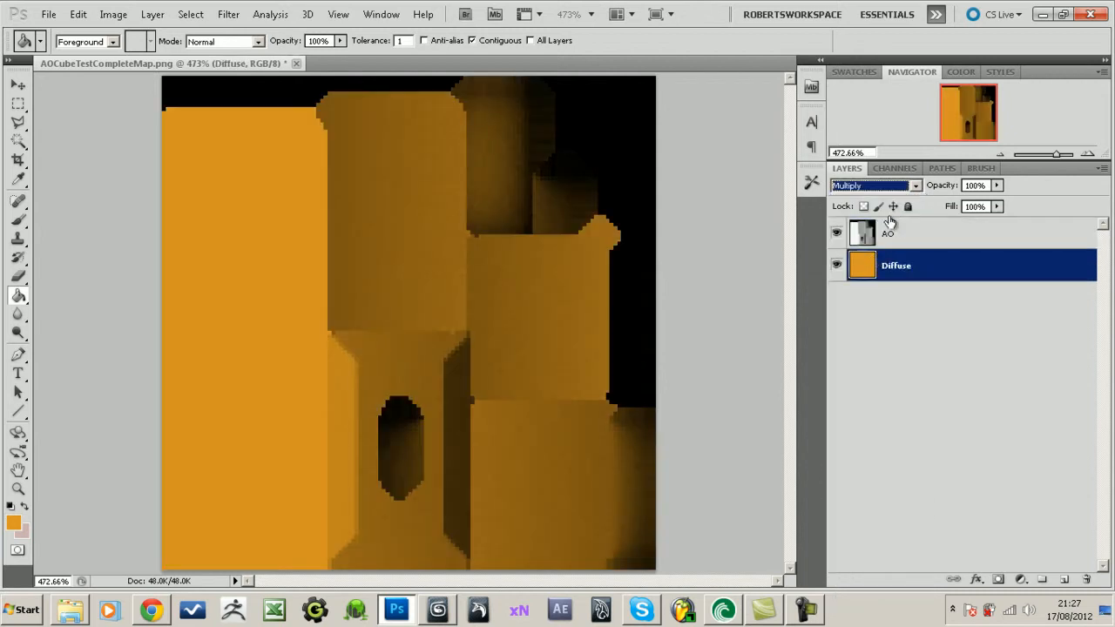
pyautogui.click(915, 185)
pyautogui.click(876, 201)
# - Select a rectangle inside the cluster above the recess and fill it with green 1fdc31 on the Diffuse layer
pyautogui.click(19, 105)
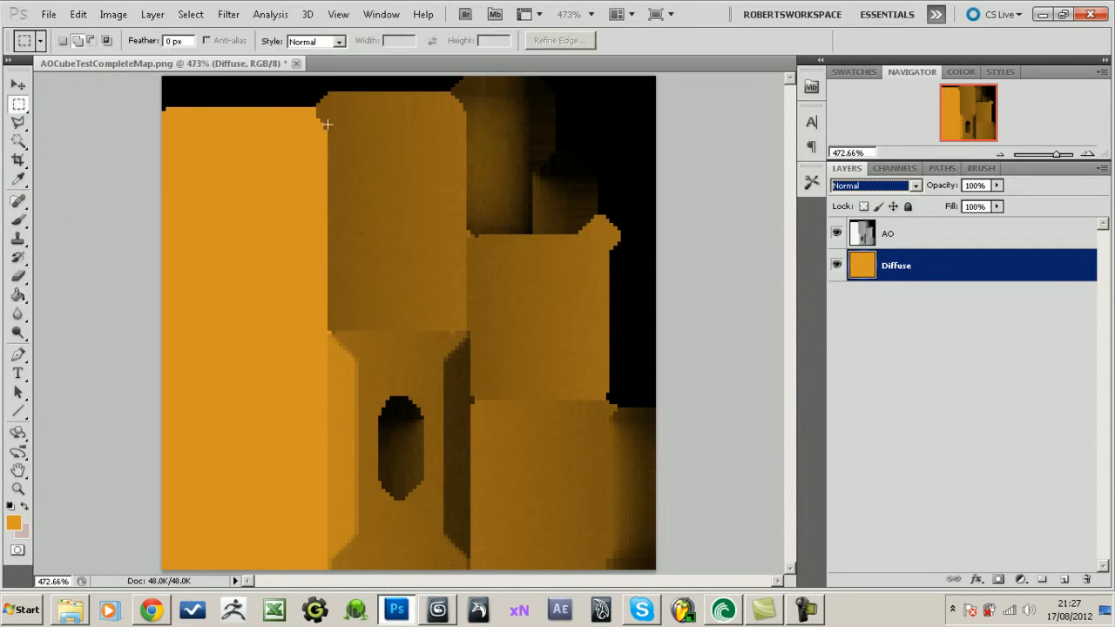
pyautogui.moveTo(335, 115); pyautogui.dragTo(458, 355)
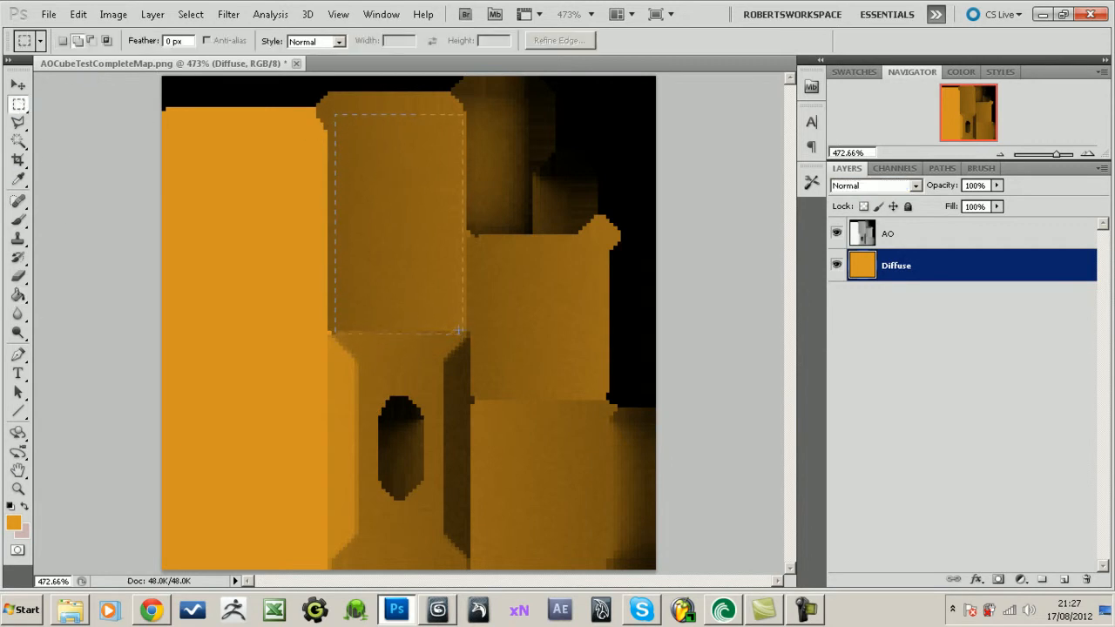
pyautogui.click(13, 522)
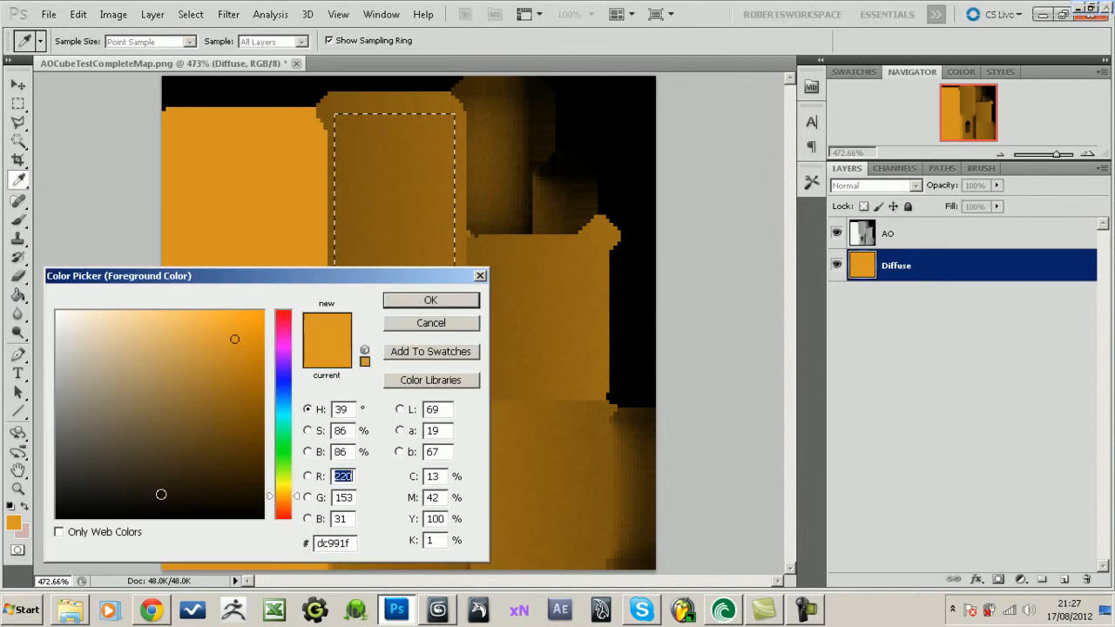
pyautogui.click(286, 450)
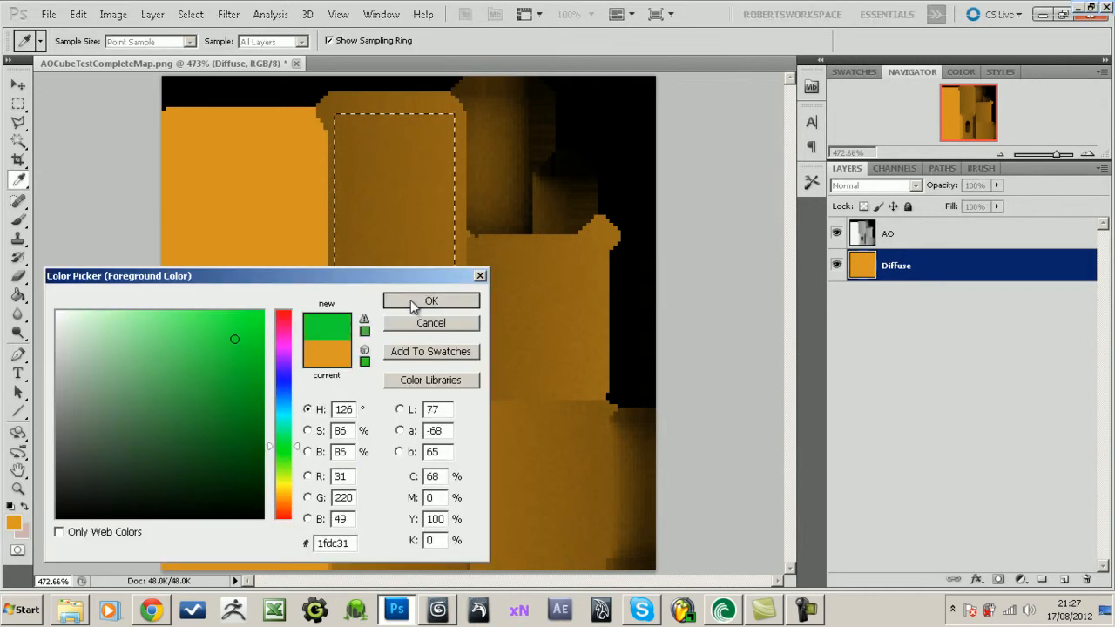
pyautogui.click(430, 300)
pyautogui.click(18, 296)
pyautogui.click(444, 256)
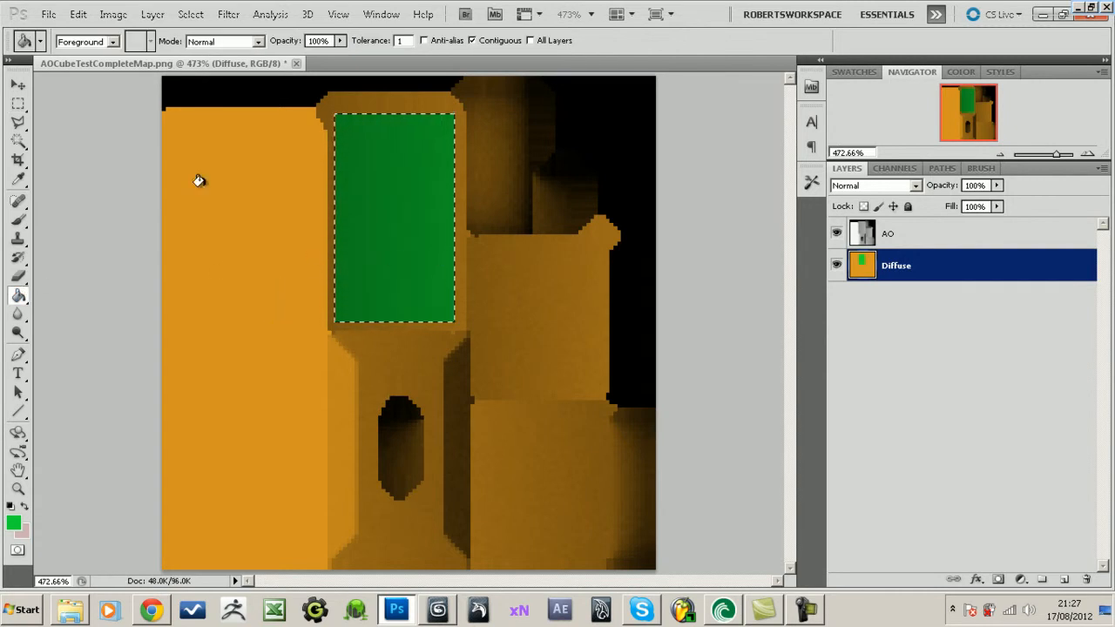
pyautogui.click(20, 103)
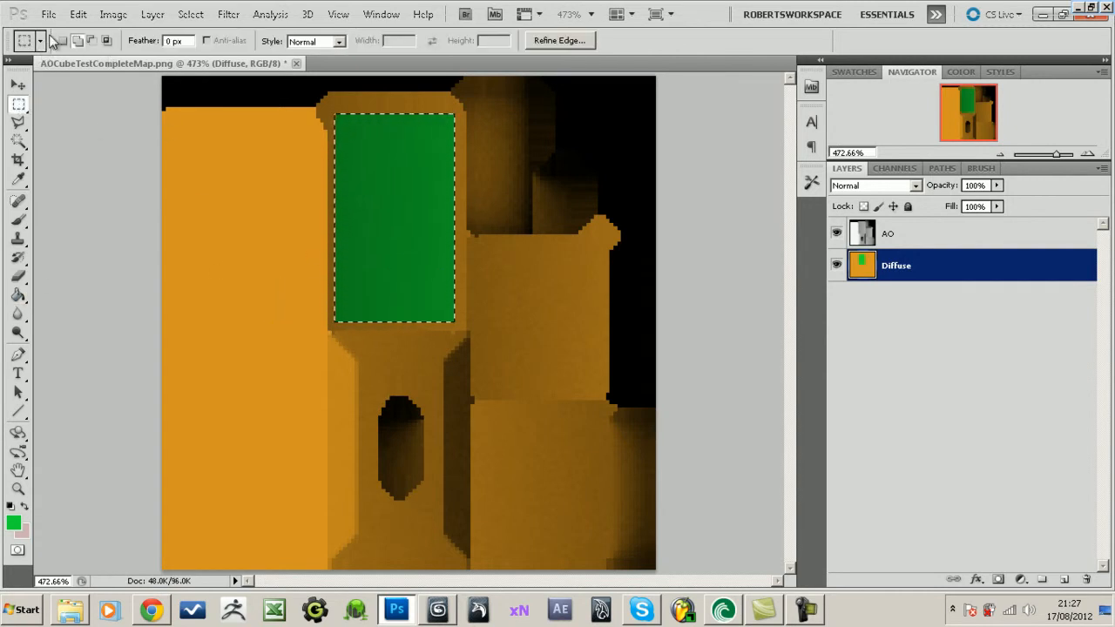
# - Select a tall rectangle over the large orange area beside the green patch and fill it with blue 1f1fdc on the Diffuse layer
pyautogui.moveTo(270, 134); pyautogui.dragTo(320, 221)
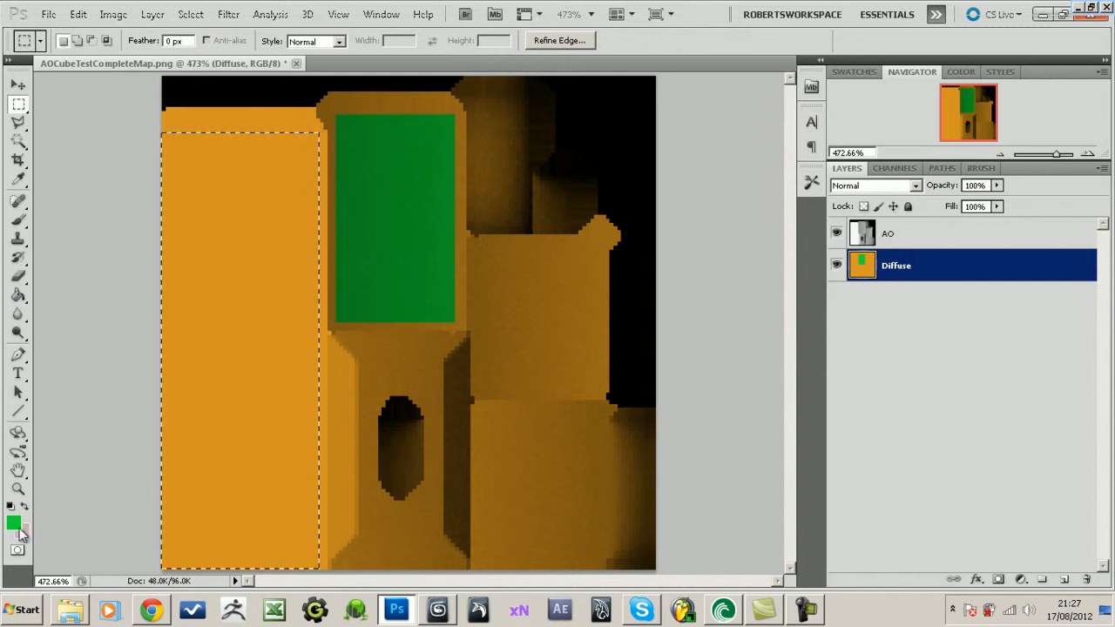
pyautogui.click(13, 522)
pyautogui.click(286, 381)
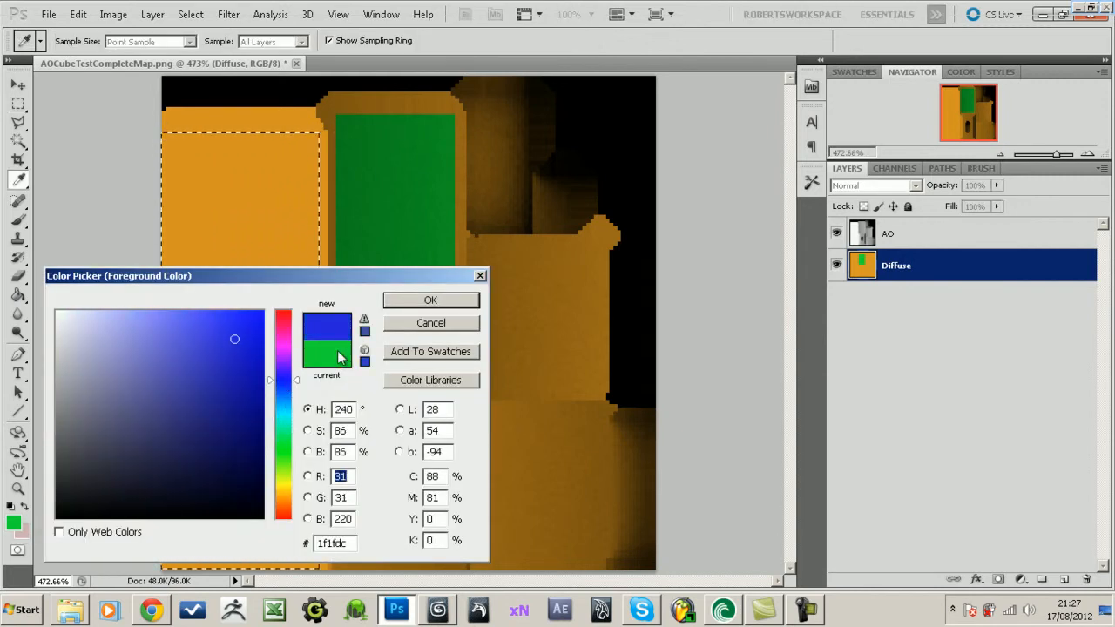
pyautogui.click(423, 300)
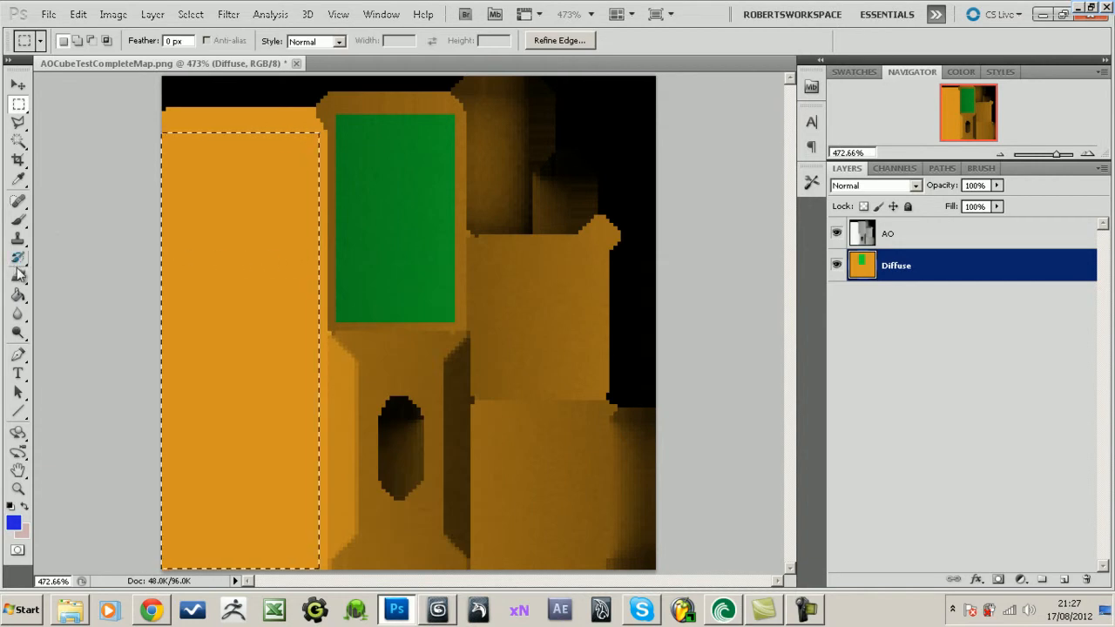
pyautogui.click(18, 296)
pyautogui.click(219, 317)
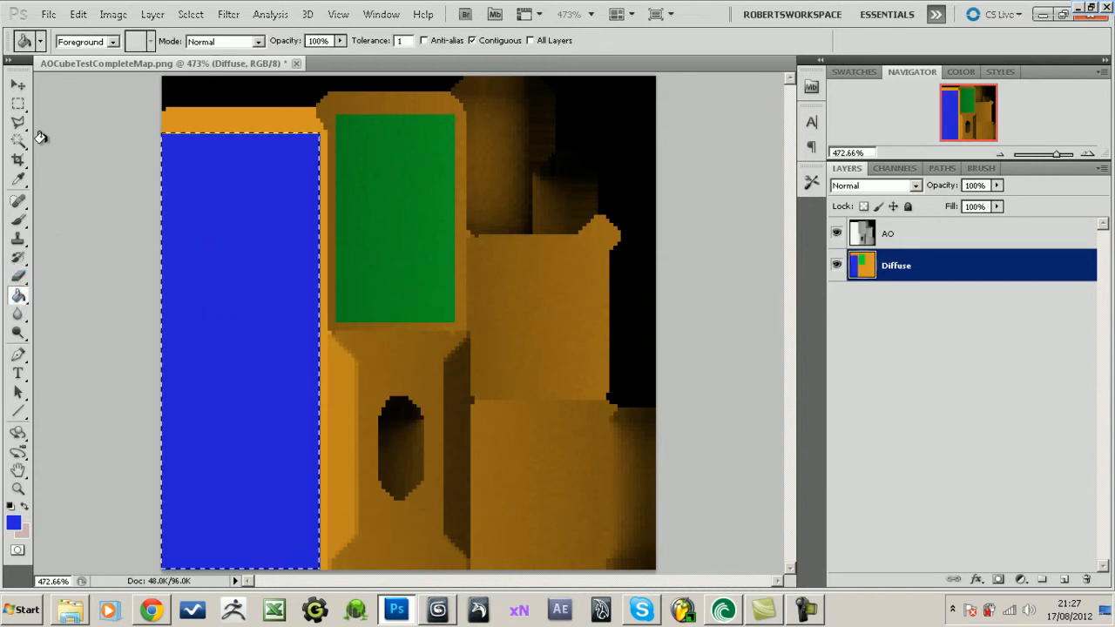
# - Select a rectangle around the recessed face below the green patch, fill it with the same blue, and deselect
pyautogui.click(17, 103)
pyautogui.click(335, 345)
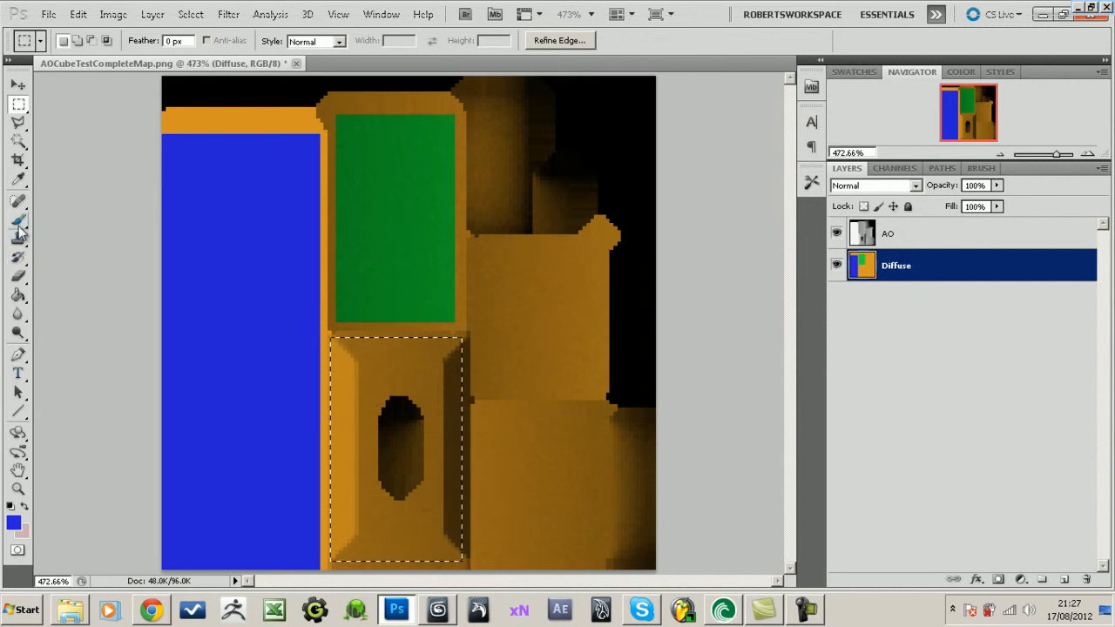
pyautogui.click(18, 296)
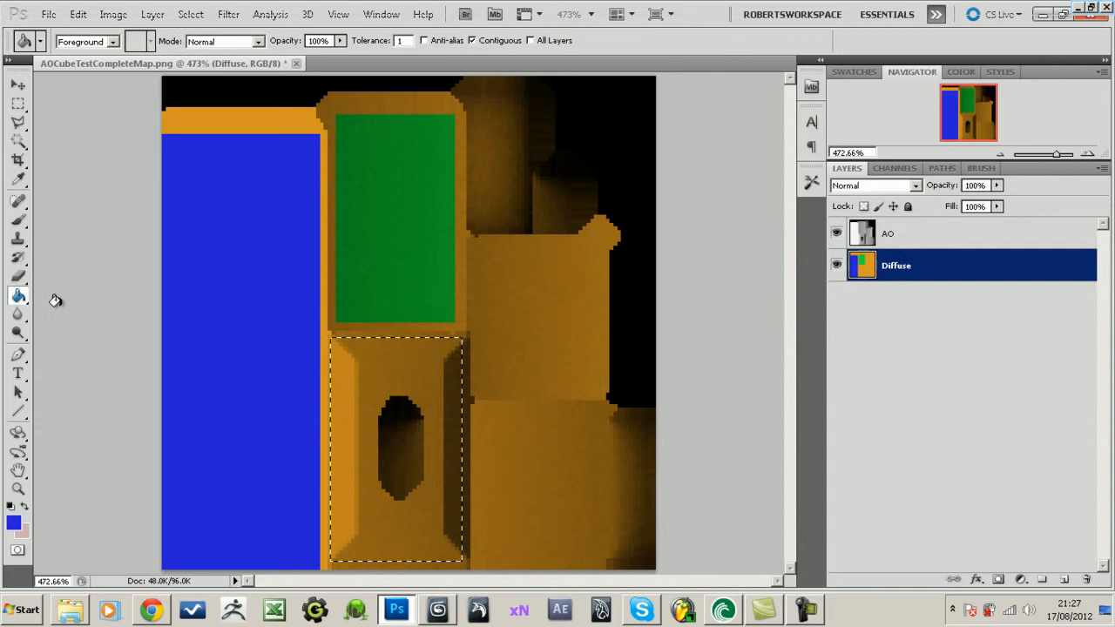
pyautogui.click(388, 371)
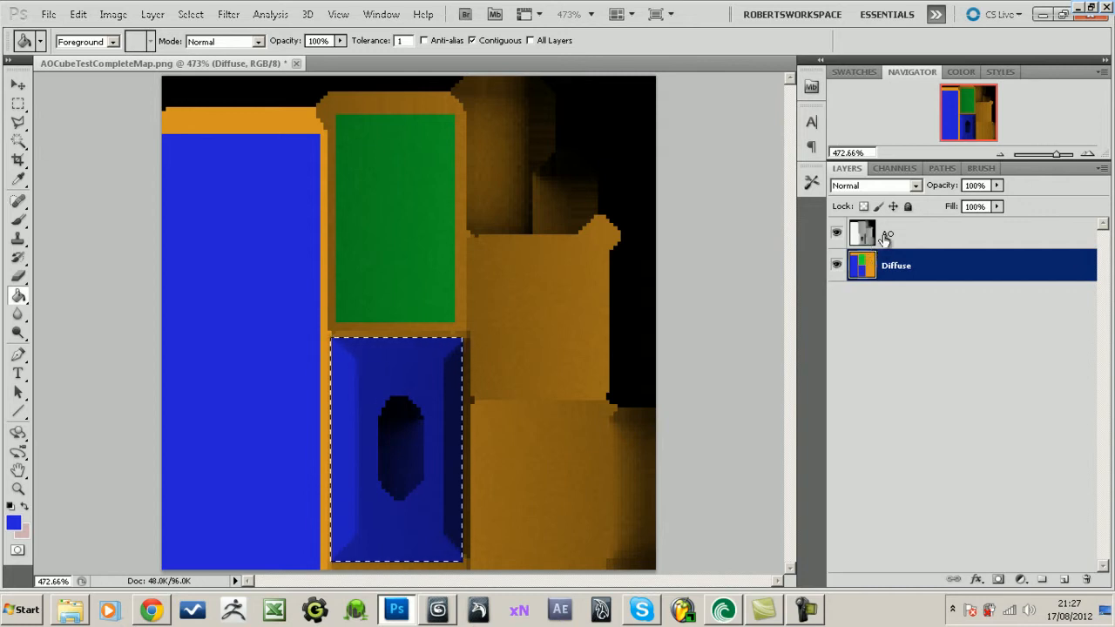
pyautogui.hotkey('ctrl', 'd')
# - Save a PNG copy of the image to the Desktop as AOCubeTestAO_DIFF
pyautogui.click(49, 15)
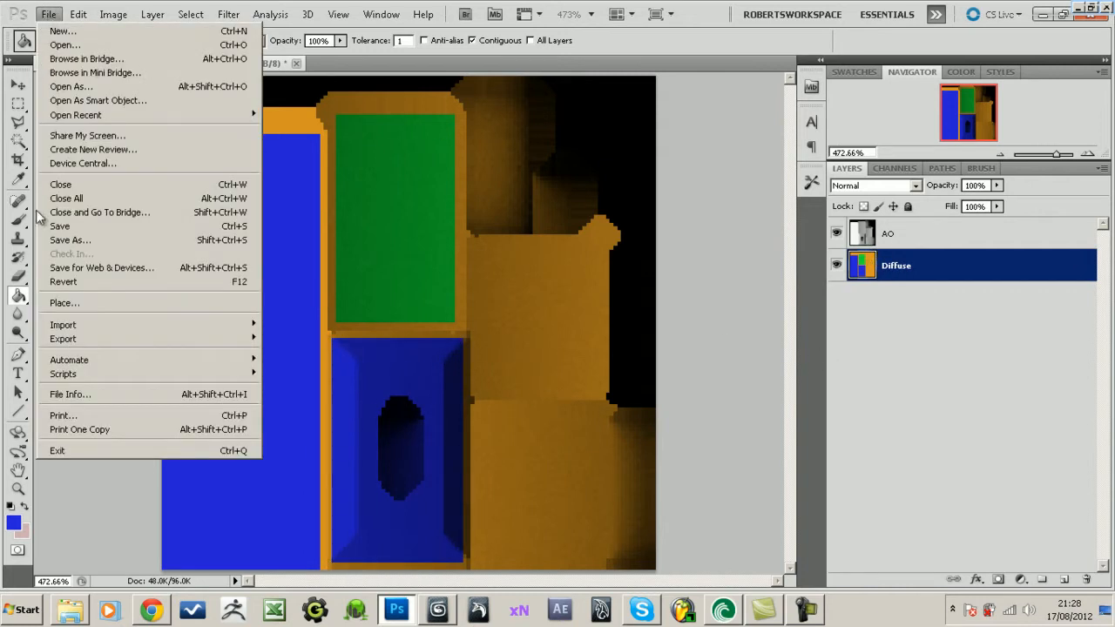
pyautogui.click(62, 242)
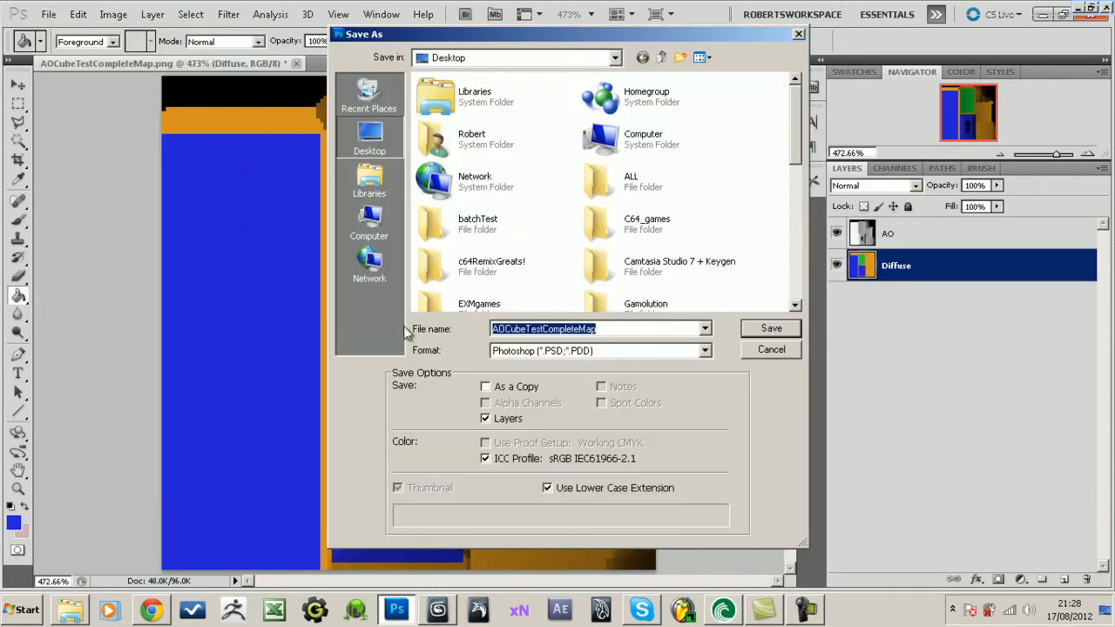
pyautogui.click(627, 354)
pyautogui.click(542, 523)
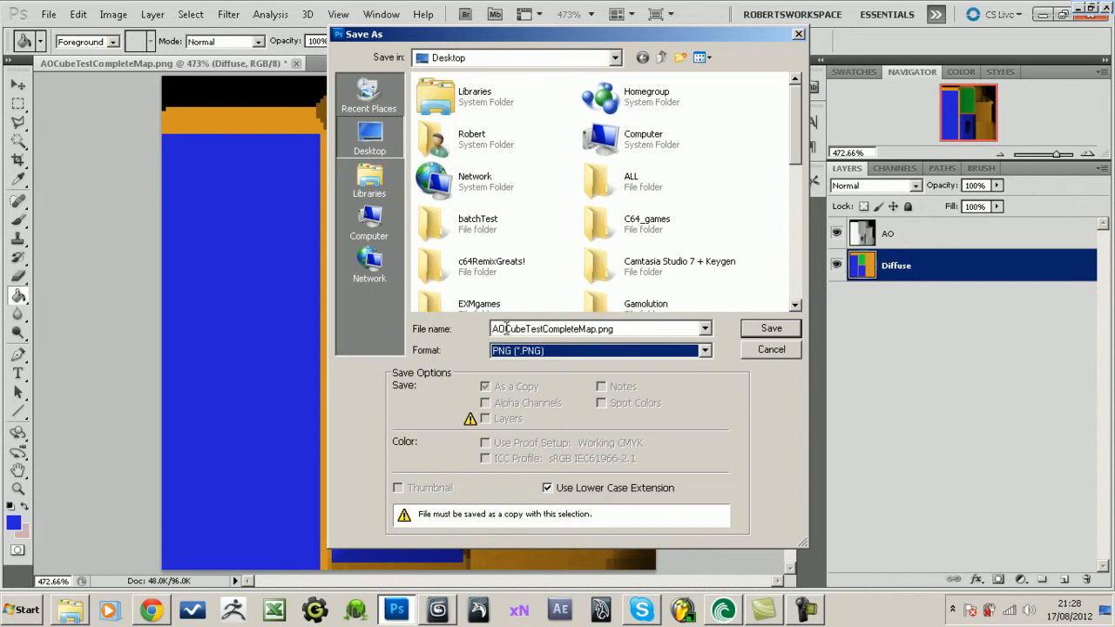
pyautogui.doubleClick(546, 329)
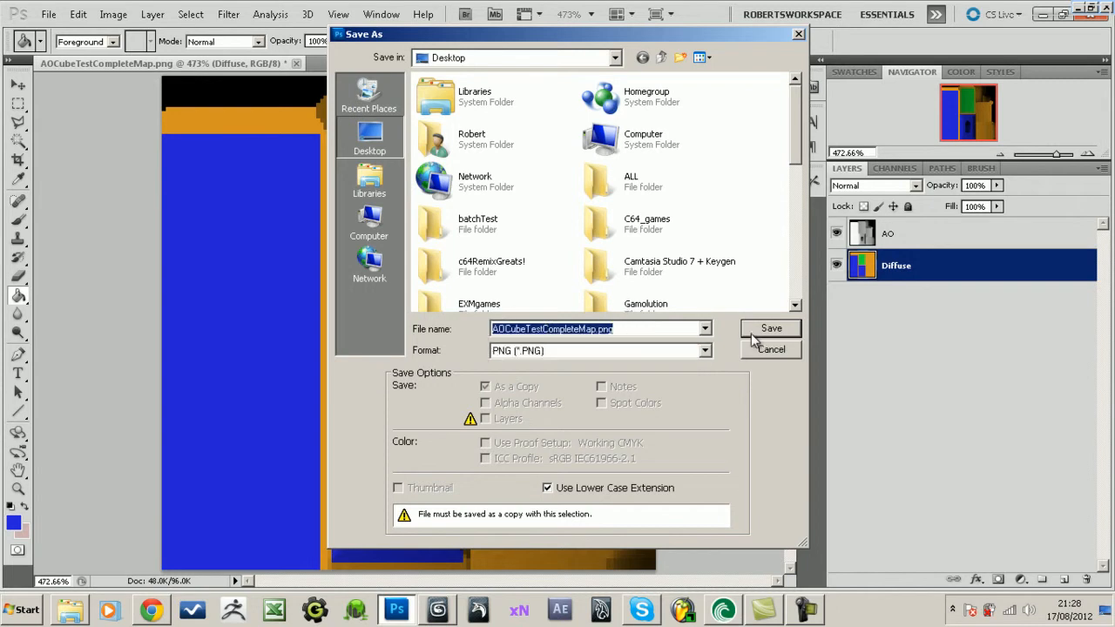
pyautogui.moveTo(638, 330); pyautogui.dragTo(570, 331)
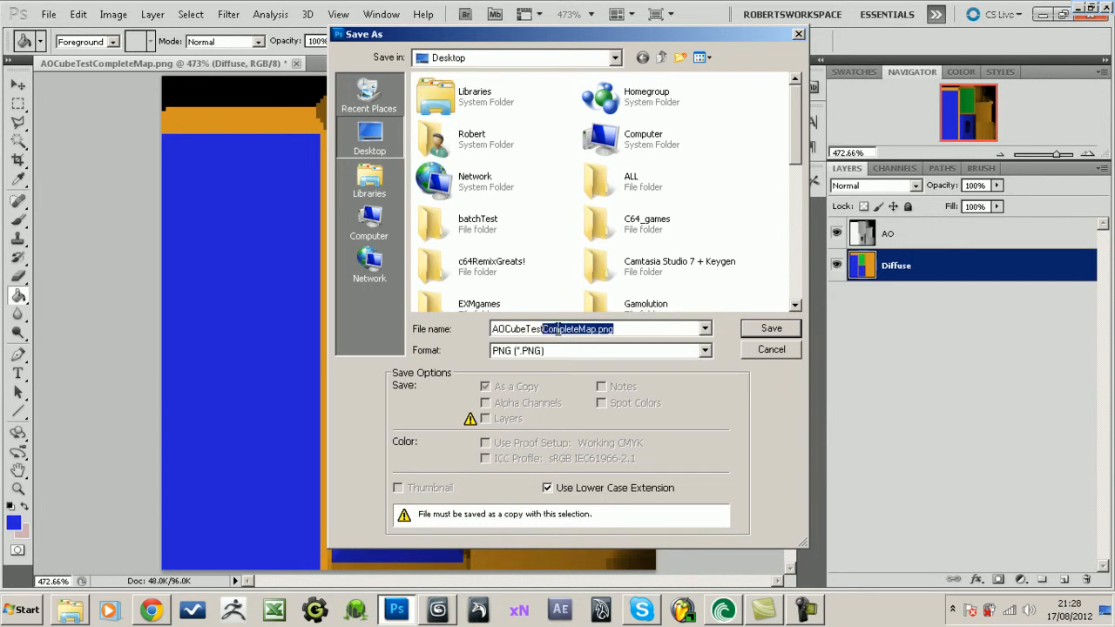
pyautogui.write('AOCubeTestAO_DIFF')
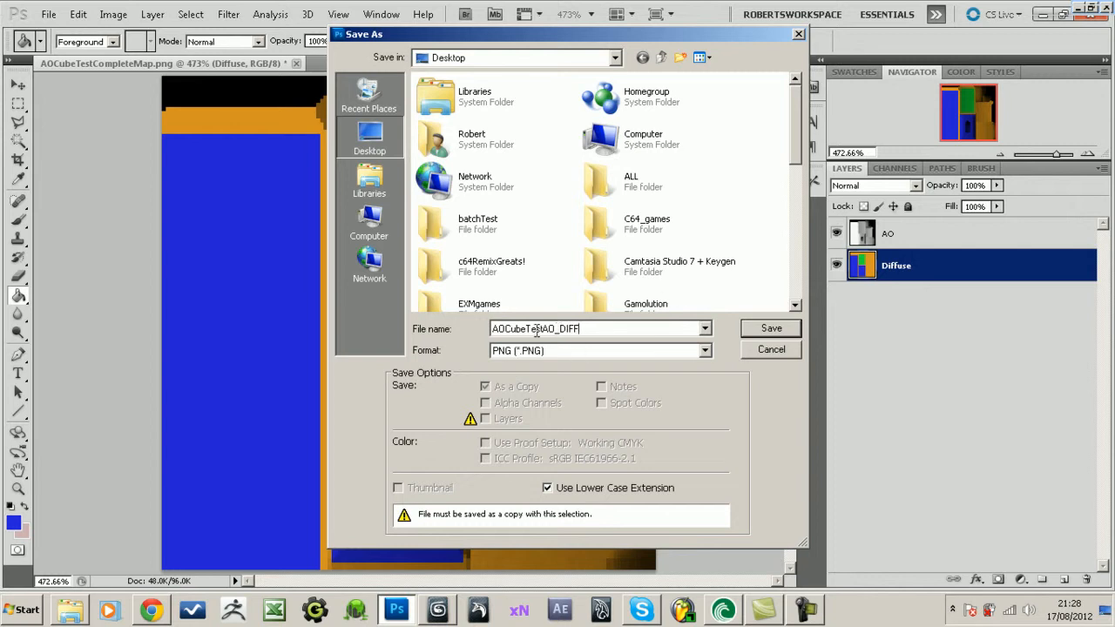
pyautogui.click(771, 329)
pyautogui.click(611, 211)
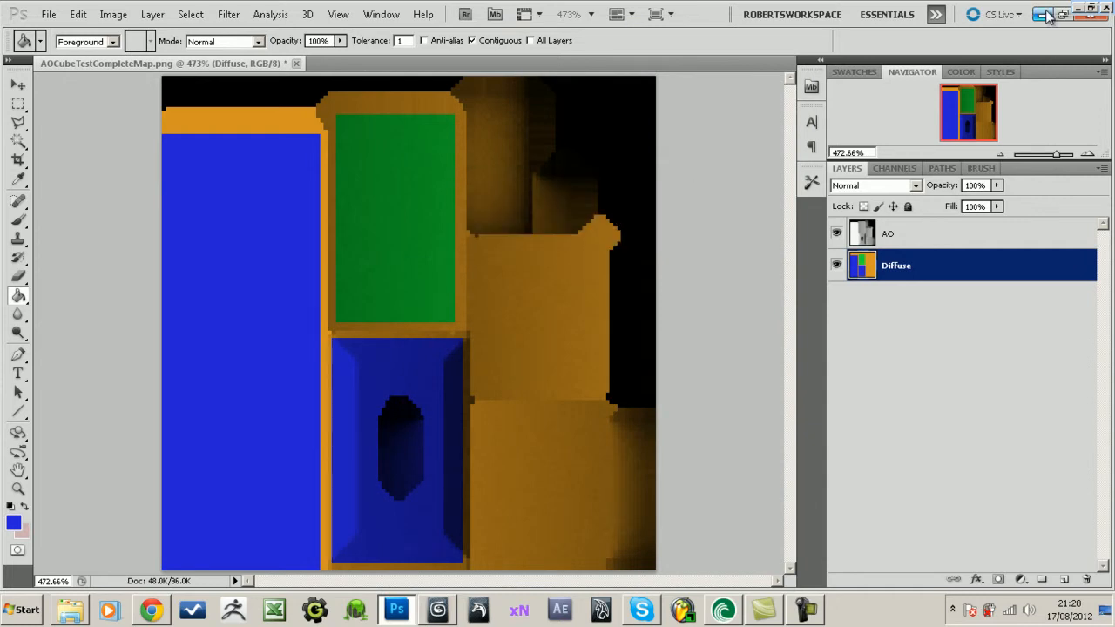
# - Switch to 3ds Max and close the Render To Texture window
pyautogui.click(1042, 14)
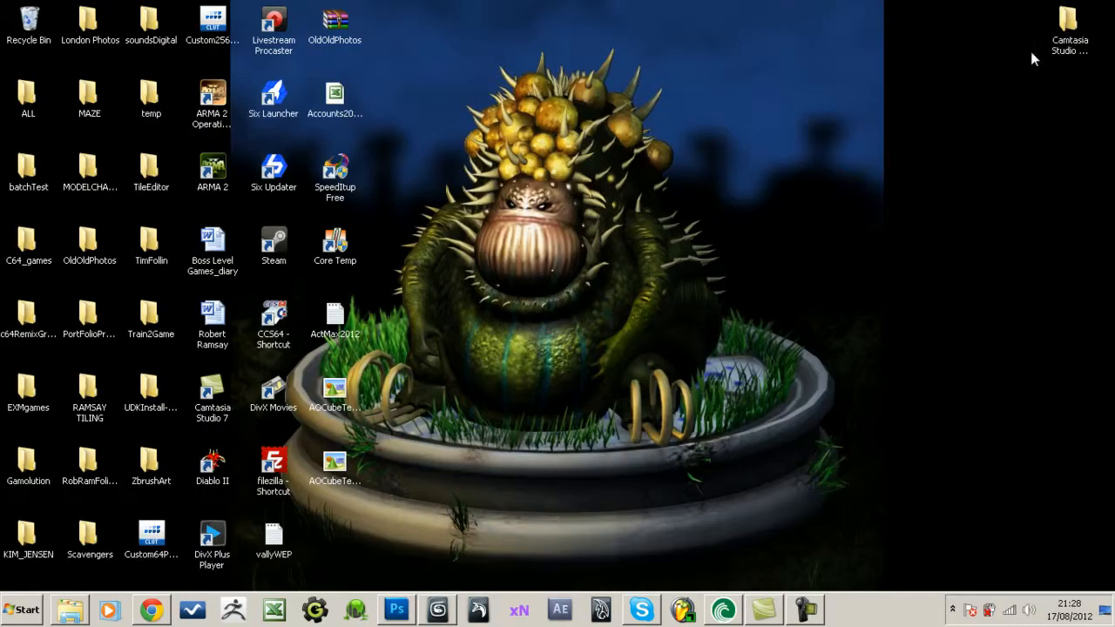
pyautogui.click(438, 609)
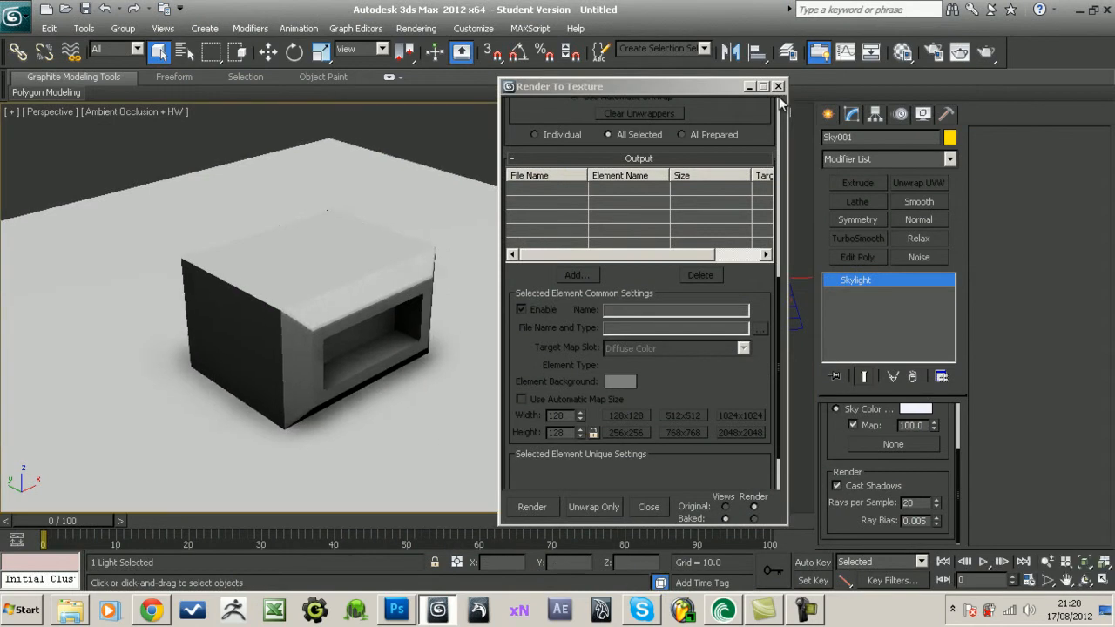
pyautogui.click(778, 86)
# - Delete the skylight from the scene
pyautogui.moveTo(496, 301); pyautogui.dragTo(370, 325, button='middle')
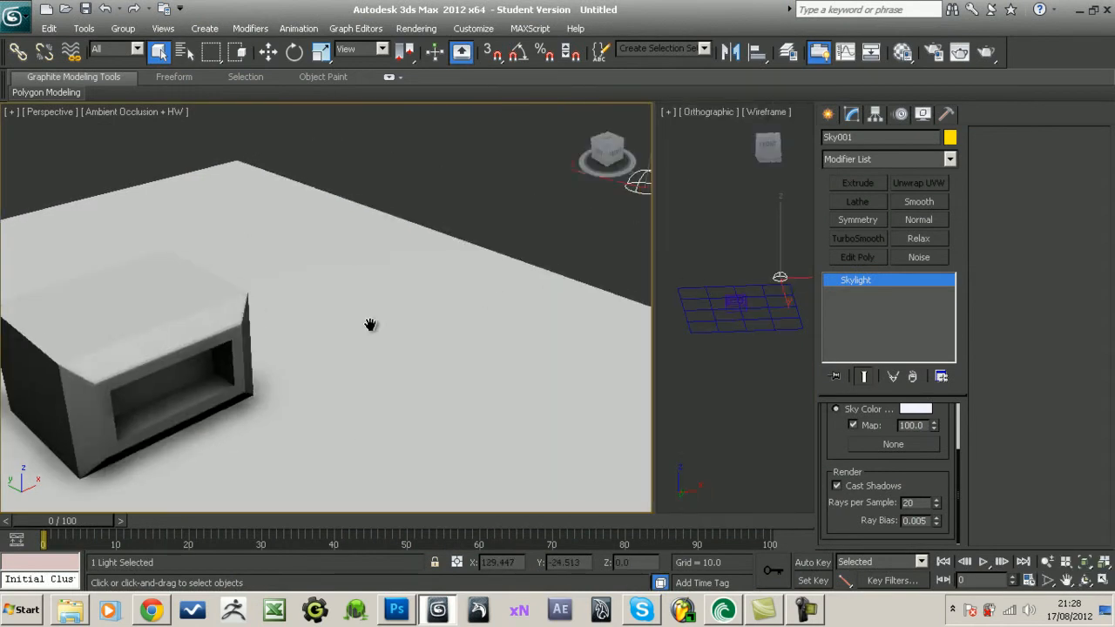
pyautogui.scroll(-5, 498, 261)
pyautogui.click(442, 249)
pyautogui.press('Delete')
pyautogui.moveTo(296, 329); pyautogui.dragTo(400, 317, button='middle')
pyautogui.scroll(4, 400, 317)
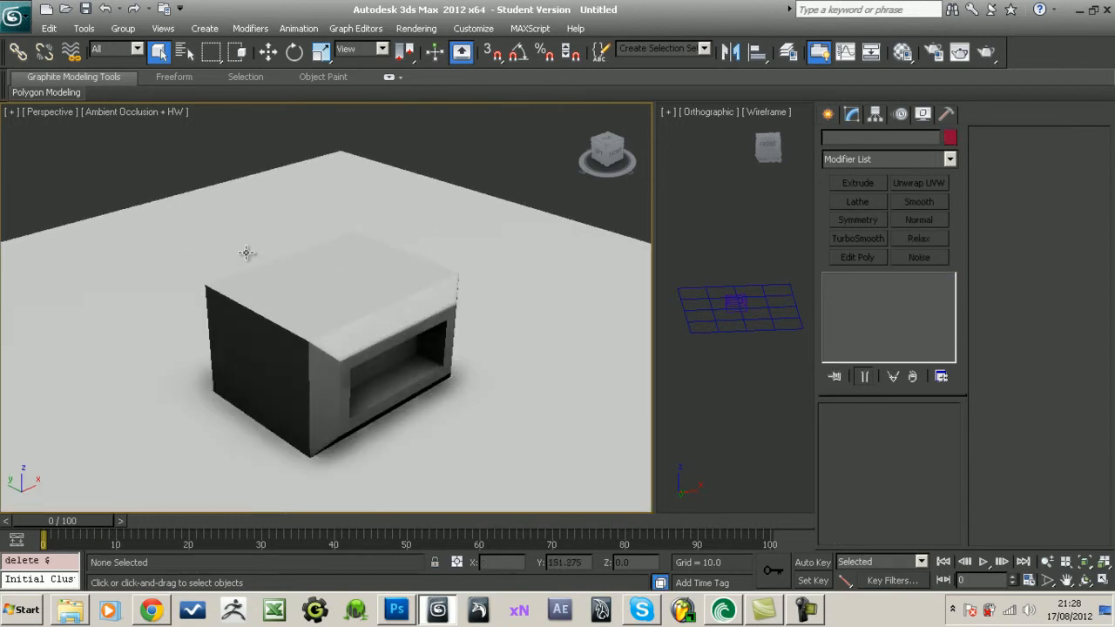
# - Turn off hardware shading in the Perspective viewport
pyautogui.click(140, 108)
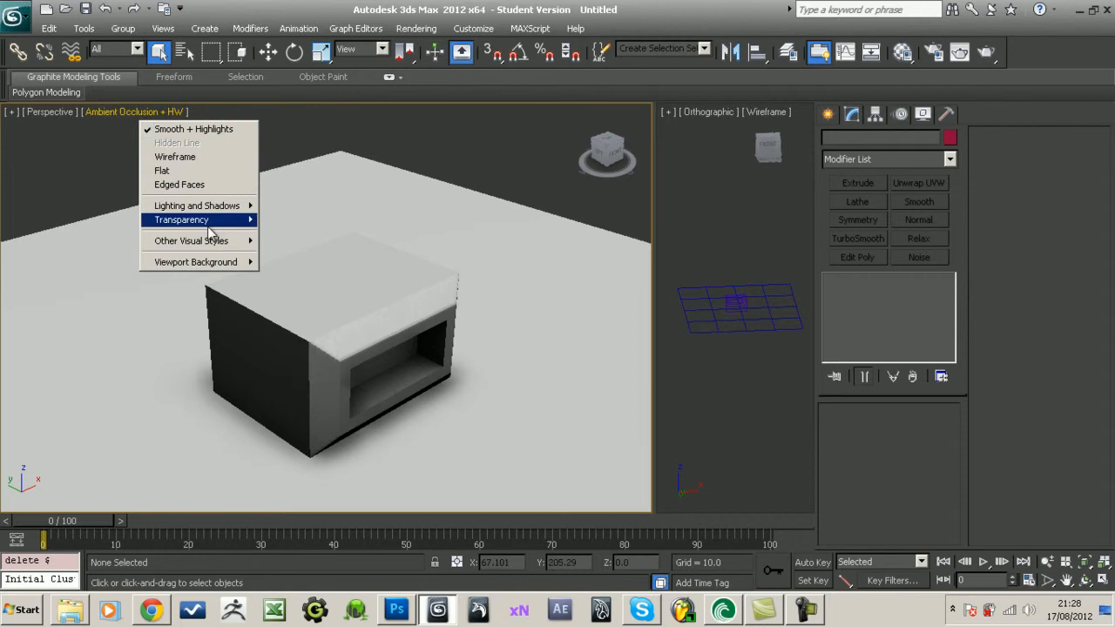
pyautogui.moveTo(209, 224)
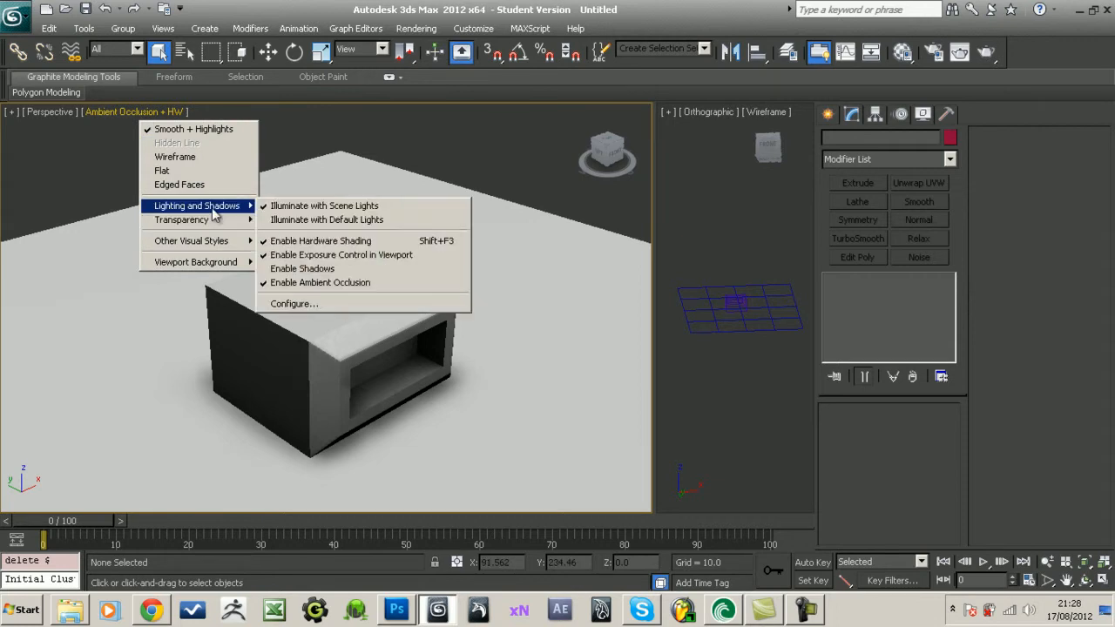
pyautogui.click(321, 242)
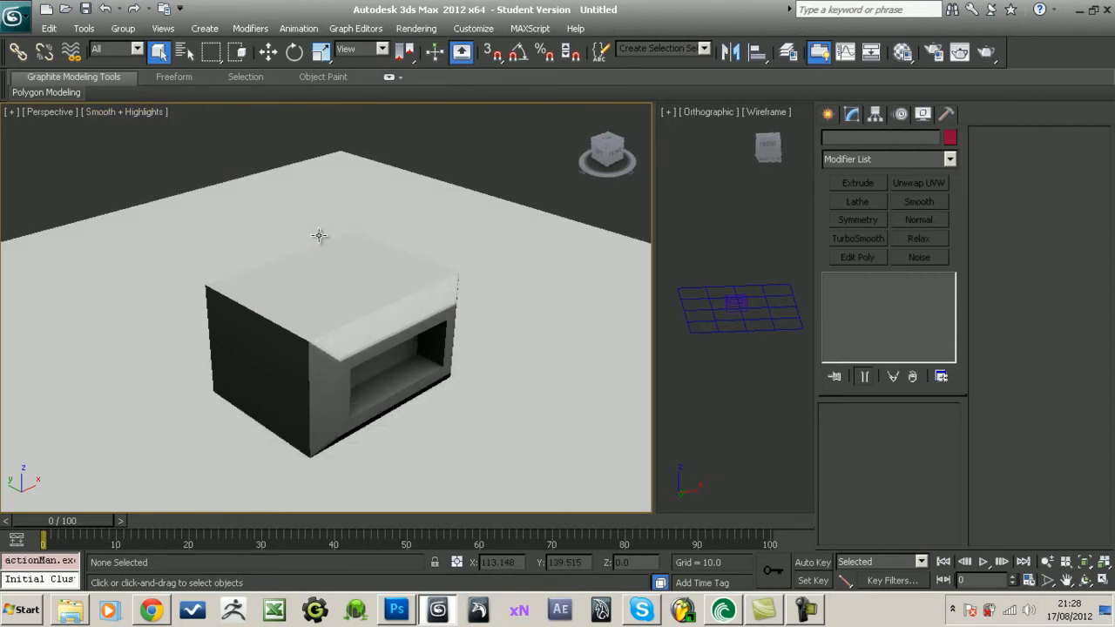
pyautogui.scroll(3, 344, 349)
pyautogui.scroll(-3, 340, 336)
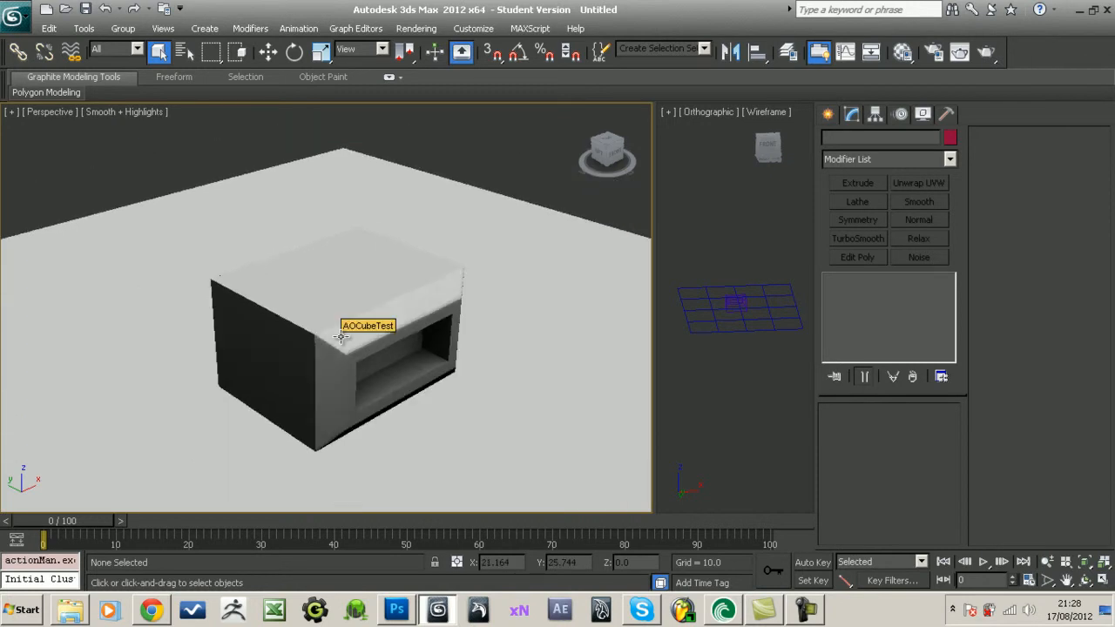
# - With the box selected, load AOCubeTestAO_DIFF.png from the Desktop as the diffuse bitmap of the AO DIFF mat material
pyautogui.click(343, 337)
pyautogui.click(902, 52)
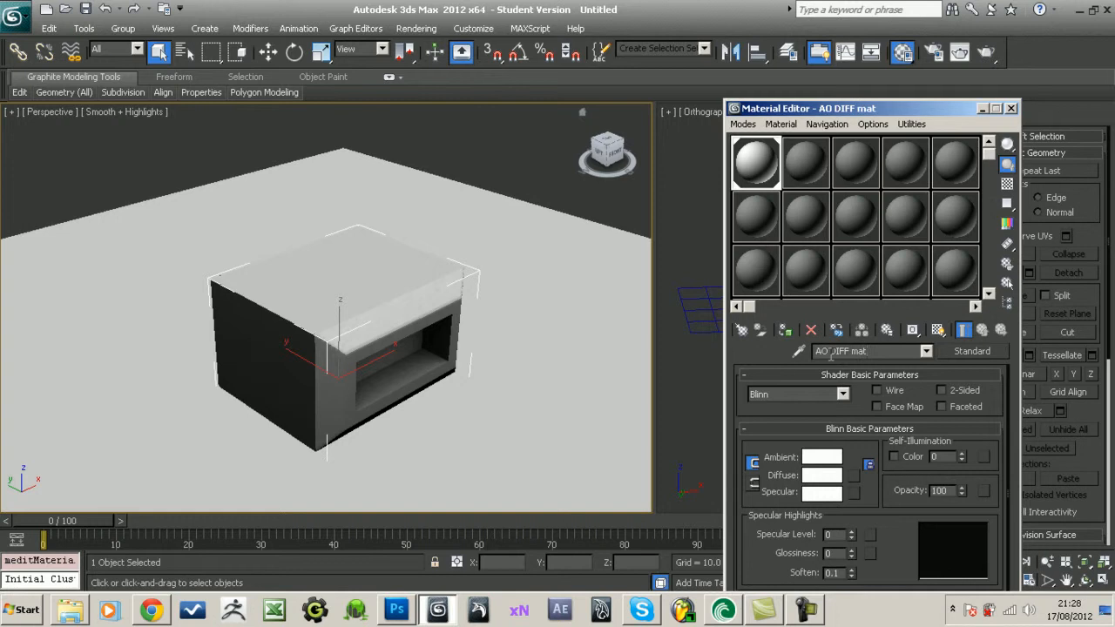
pyautogui.click(854, 476)
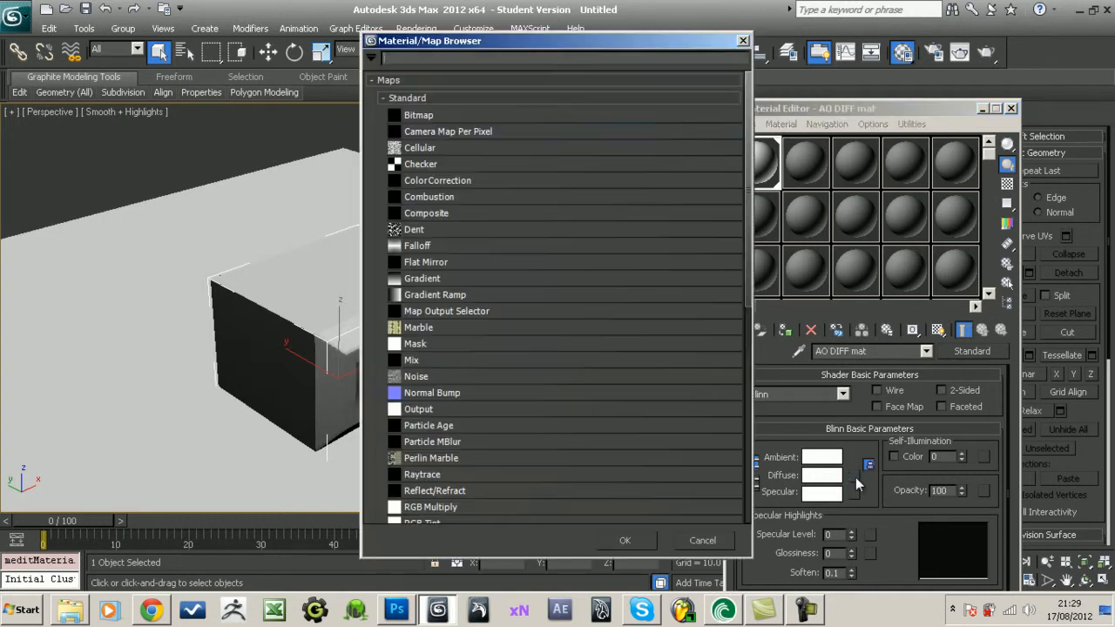
pyautogui.click(414, 118)
pyautogui.doubleClick(415, 122)
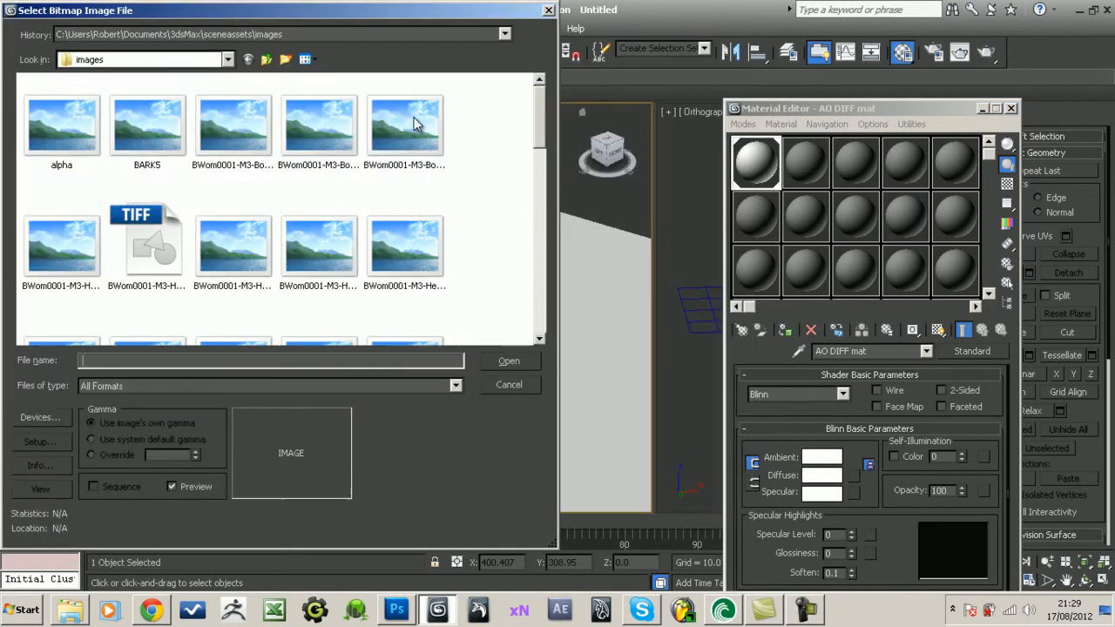
pyautogui.click(297, 36)
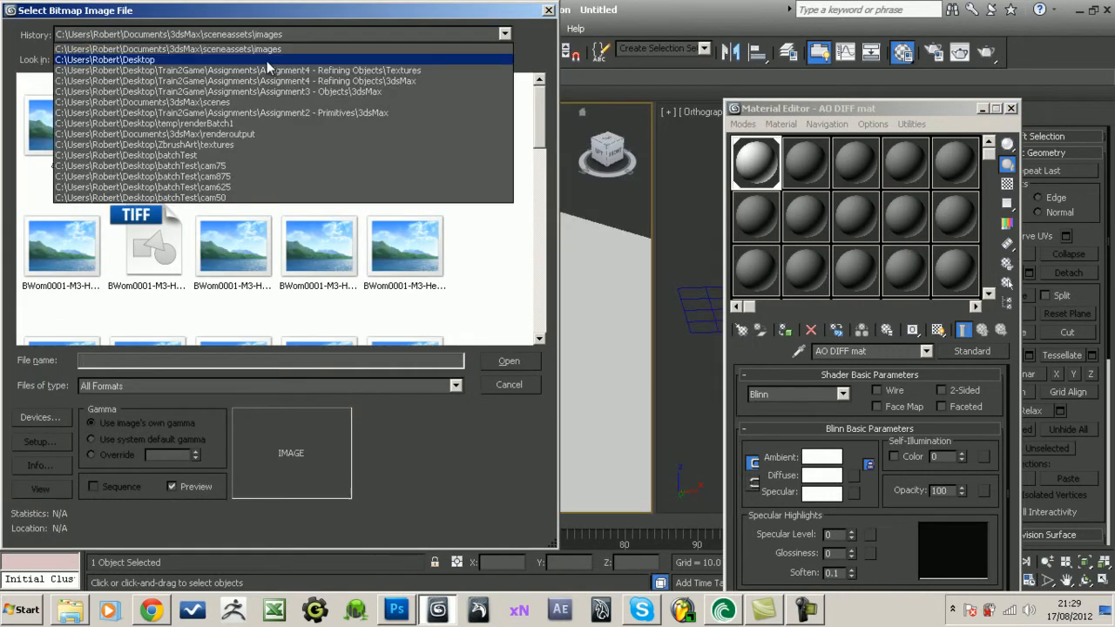
pyautogui.click(296, 49)
pyautogui.moveTo(537, 163); pyautogui.dragTo(529, 276)
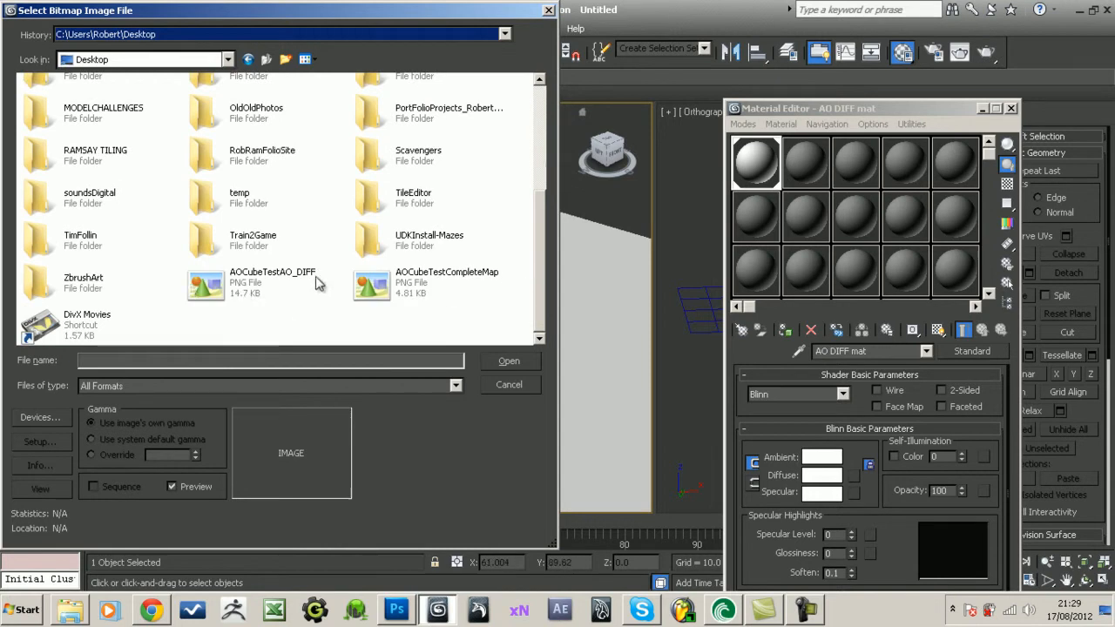
pyautogui.click(214, 288)
pyautogui.doubleClick(214, 288)
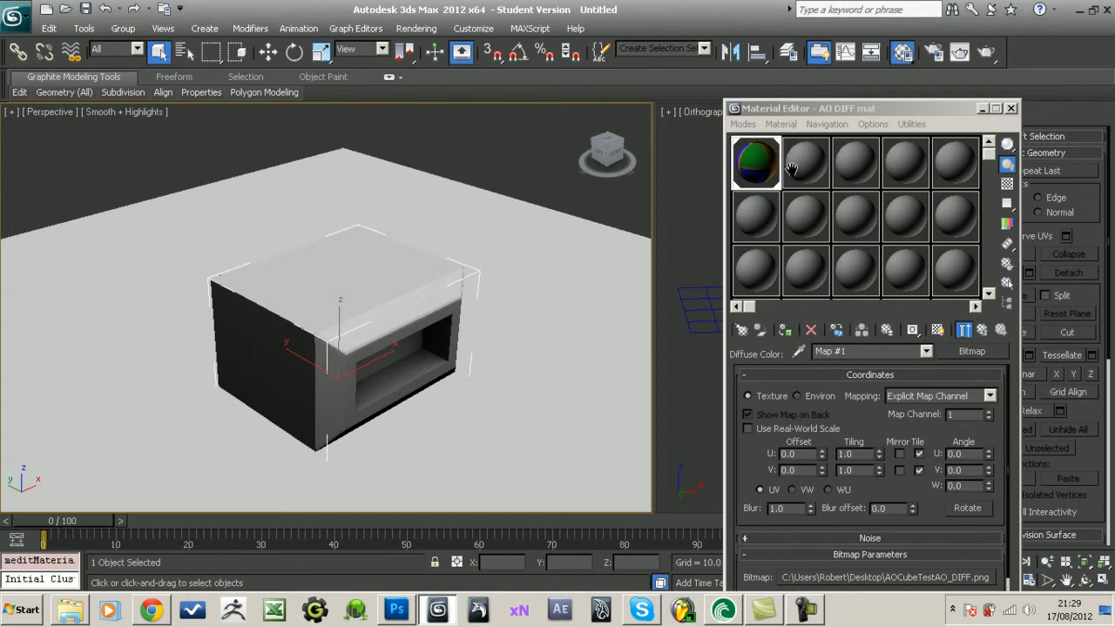
# - Show the AO DIFF mat material's bitmap in the viewport and assign the material to the selected box
pyautogui.click(938, 333)
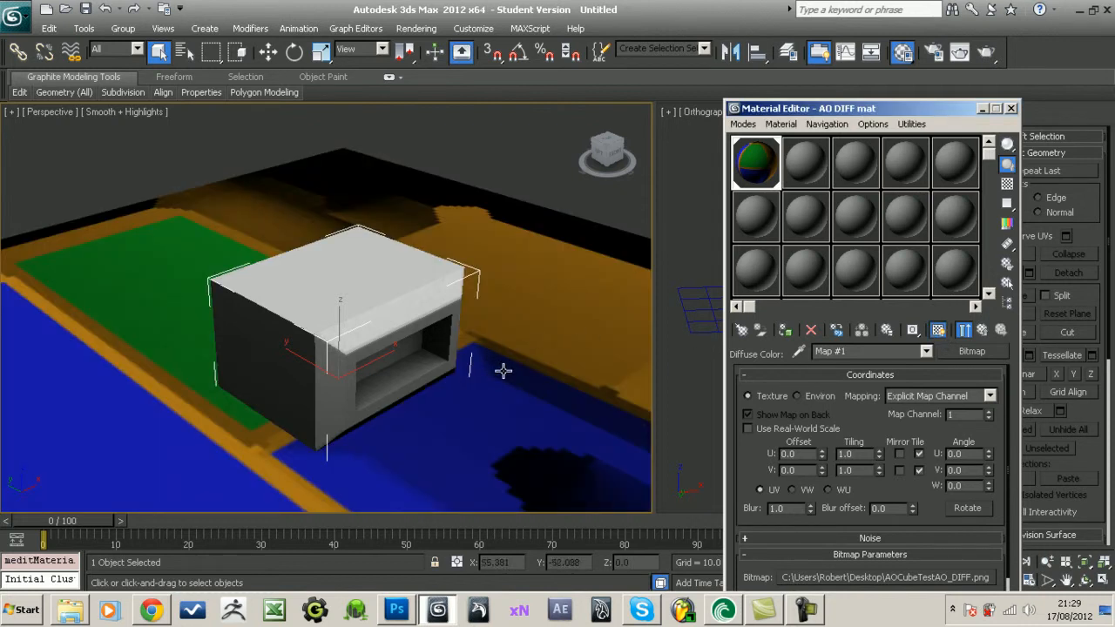
pyautogui.scroll(-3, 470, 348)
pyautogui.scroll(6, 458, 343)
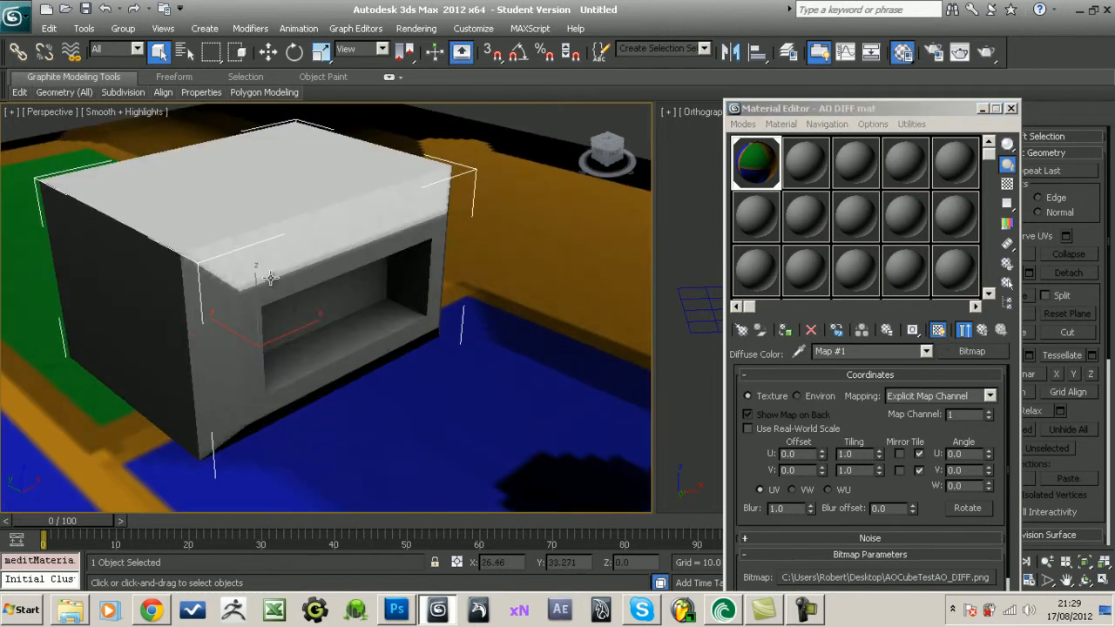
pyautogui.click(784, 331)
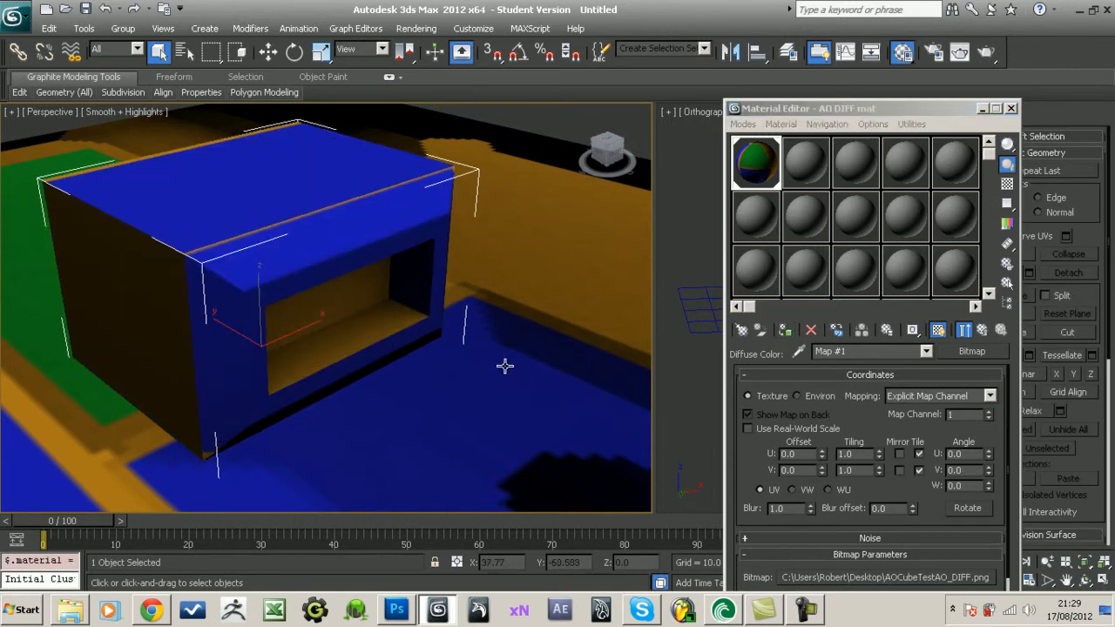
# - Select the ground plane and assign it the unused 02 - Default material
pyautogui.scroll(-4, 509, 369)
pyautogui.click(799, 159)
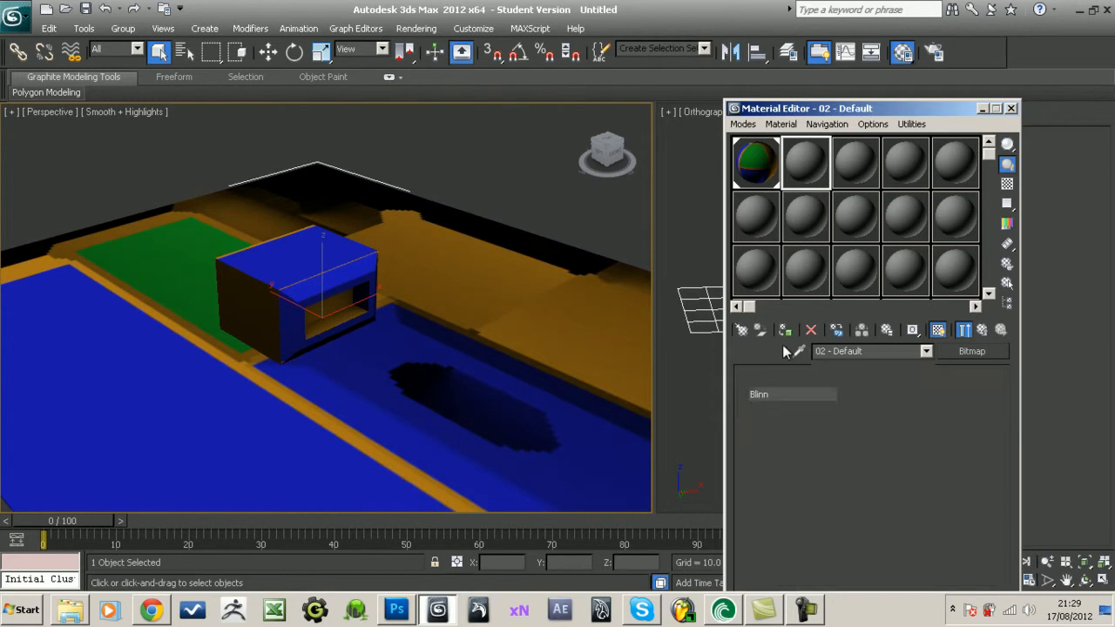
pyautogui.click(785, 331)
pyautogui.moveTo(446, 357); pyautogui.dragTo(434, 396, button='middle')
pyautogui.scroll(-4, 404, 343)
pyautogui.scroll(5, 400, 342)
# - Select the box and examine its textured faces from the front around to the green side
pyautogui.click(280, 283)
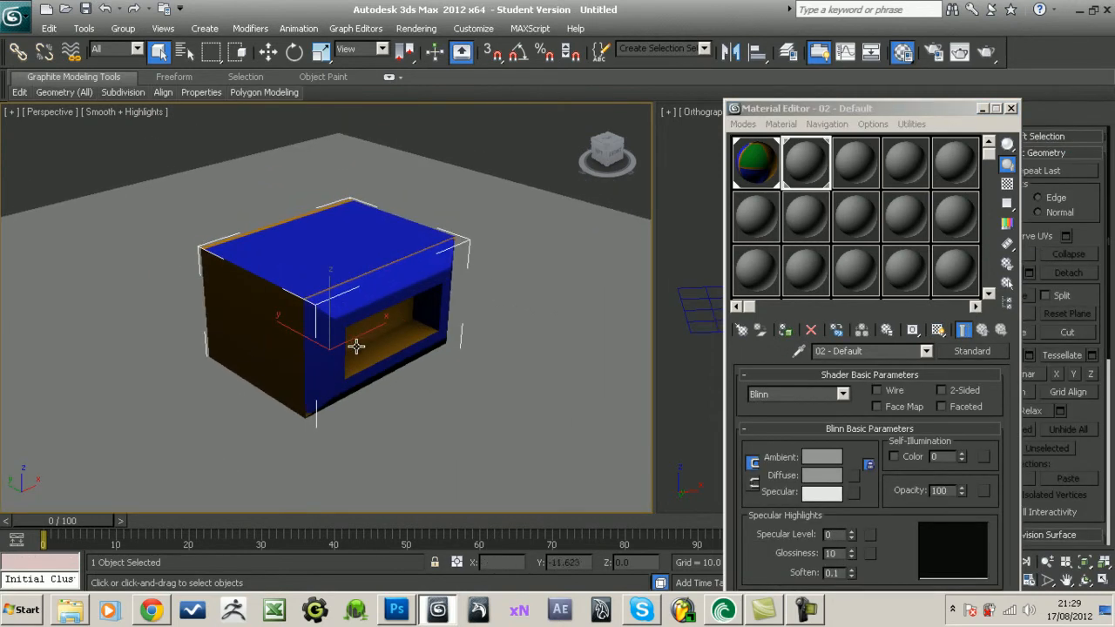
pyautogui.moveTo(396, 361); pyautogui.dragTo(403, 366, button='middle')
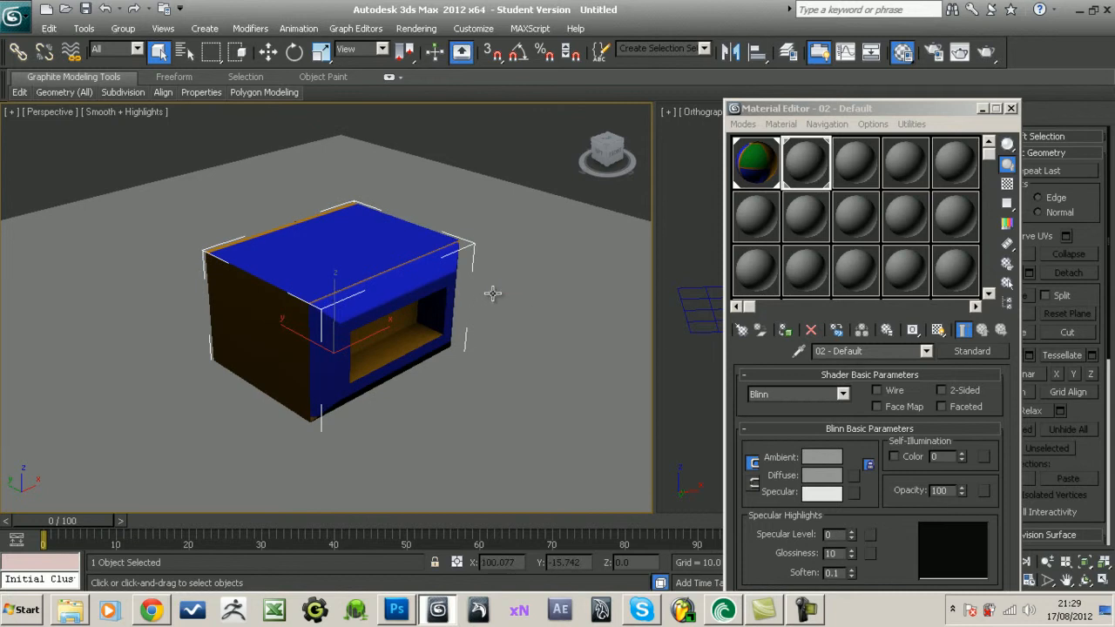
pyautogui.keyDown('alt'); pyautogui.moveTo(493, 294); pyautogui.dragTo(150, 261, button='middle'); pyautogui.keyUp('alt')
pyautogui.scroll(2, 155, 270)
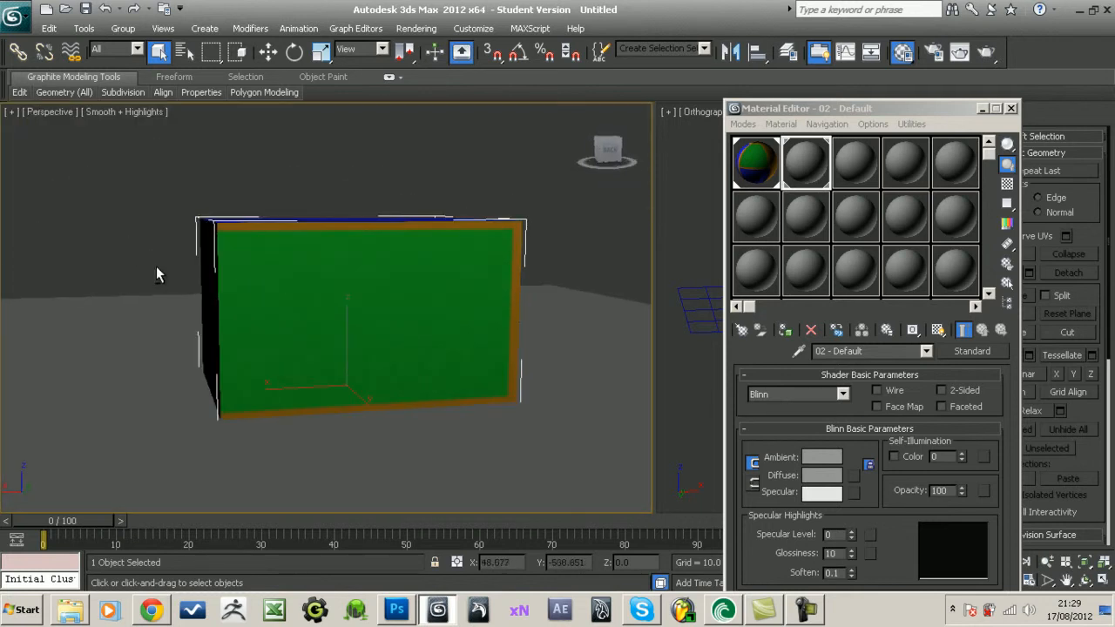
# - Hide the selection brackets on the textured box and view its recessed front and top faces up close
pyautogui.keyDown('alt'); pyautogui.moveTo(381, 299); pyautogui.dragTo(90, 369, button='middle'); pyautogui.keyUp('alt')
pyautogui.scroll(3, 91, 369)
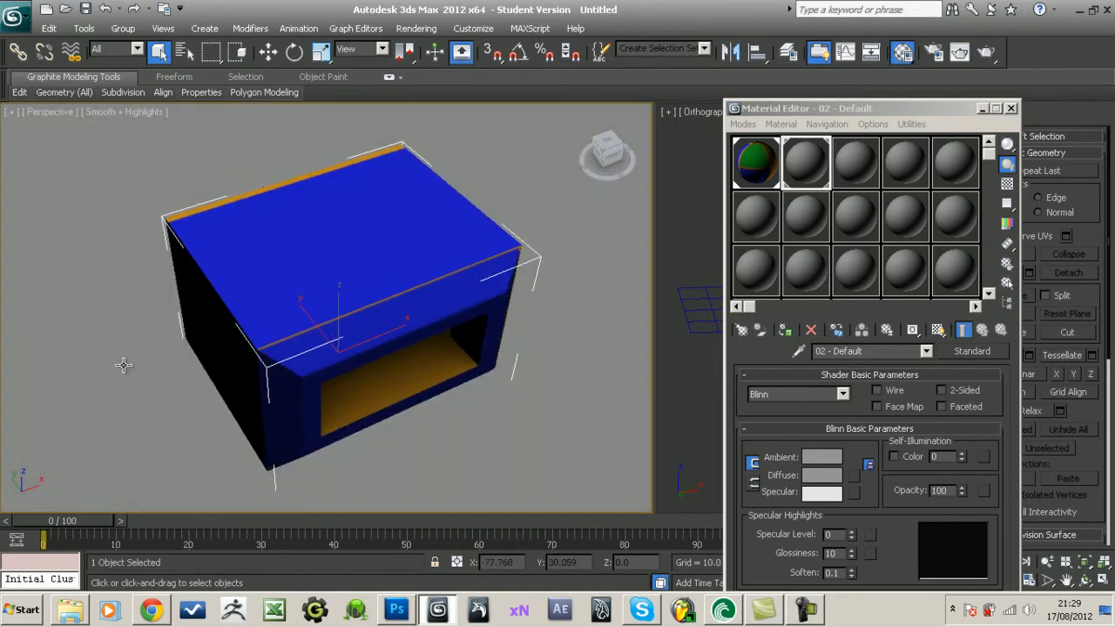
pyautogui.keyDown('alt'); pyautogui.moveTo(590, 269); pyautogui.dragTo(503, 285, button='middle'); pyautogui.keyUp('alt')
pyautogui.keyDown('alt'); pyautogui.moveTo(418, 320); pyautogui.dragTo(519, 294, button='middle'); pyautogui.keyUp('alt')
pyautogui.press('j')
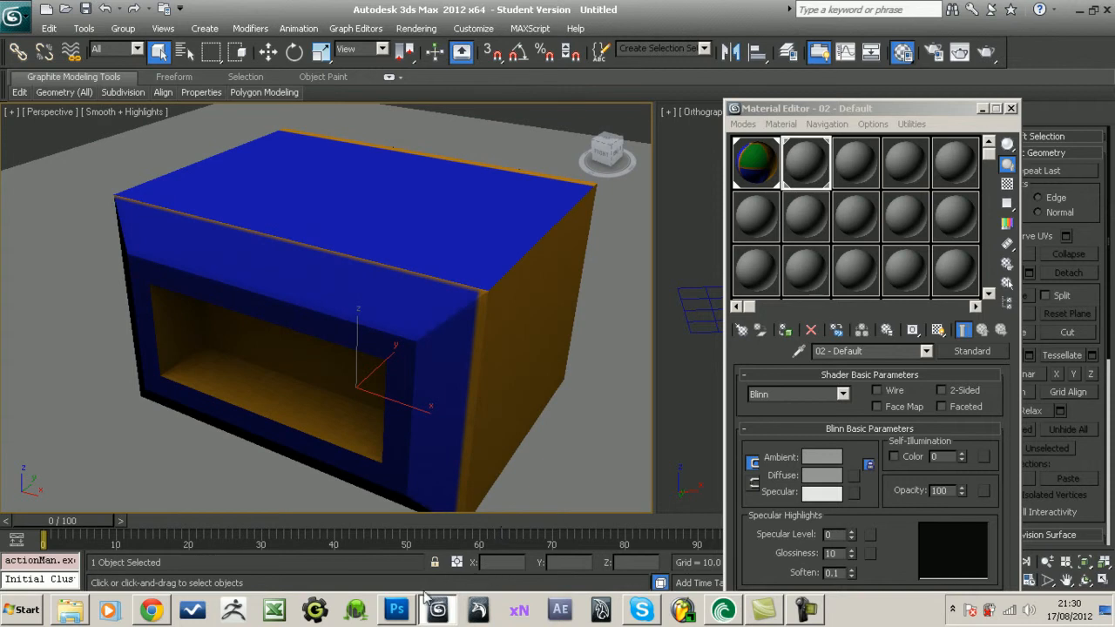
# - Switch to Photoshop, add a new layer directly above the Diffuse layer and fill it with bright cyan
pyautogui.click(396, 609)
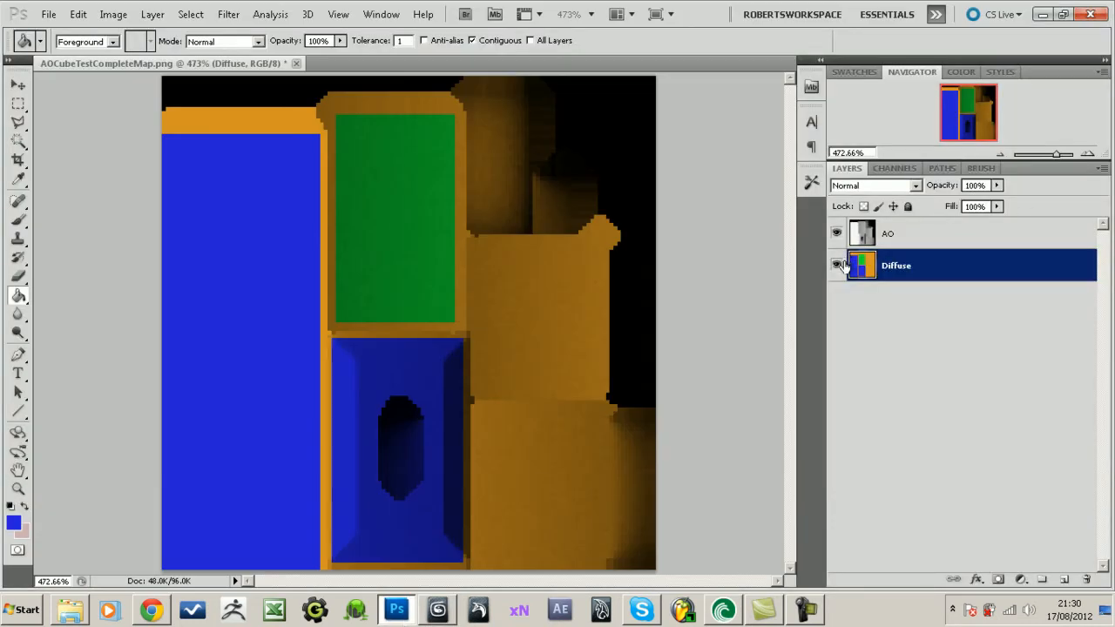
pyautogui.click(1063, 580)
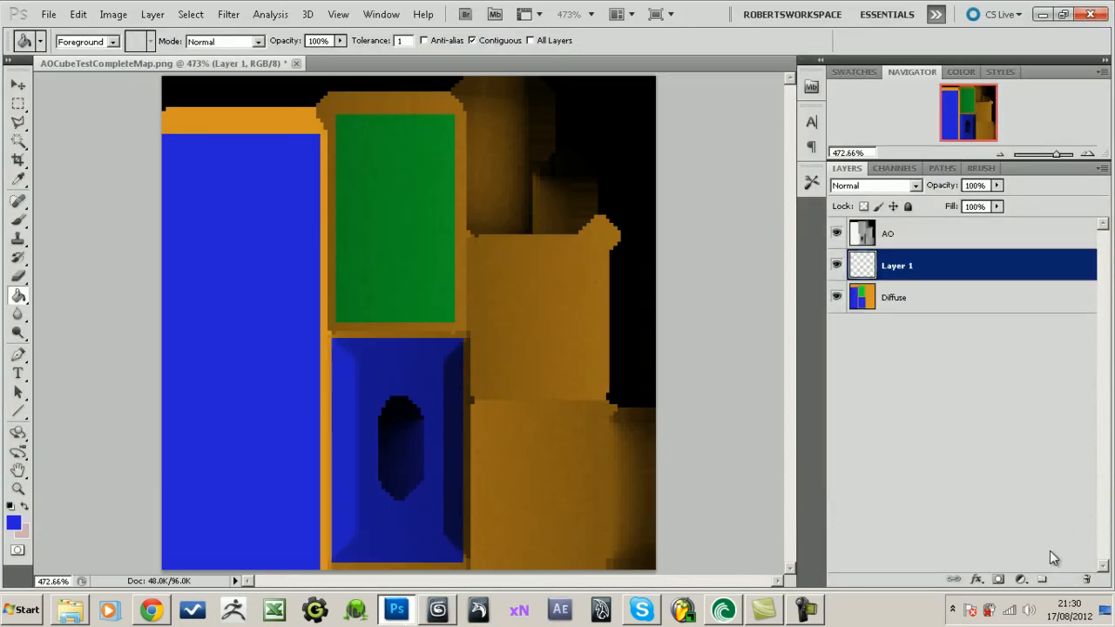
pyautogui.click(14, 525)
pyautogui.moveTo(293, 399); pyautogui.dragTo(292, 415)
pyautogui.click(240, 317)
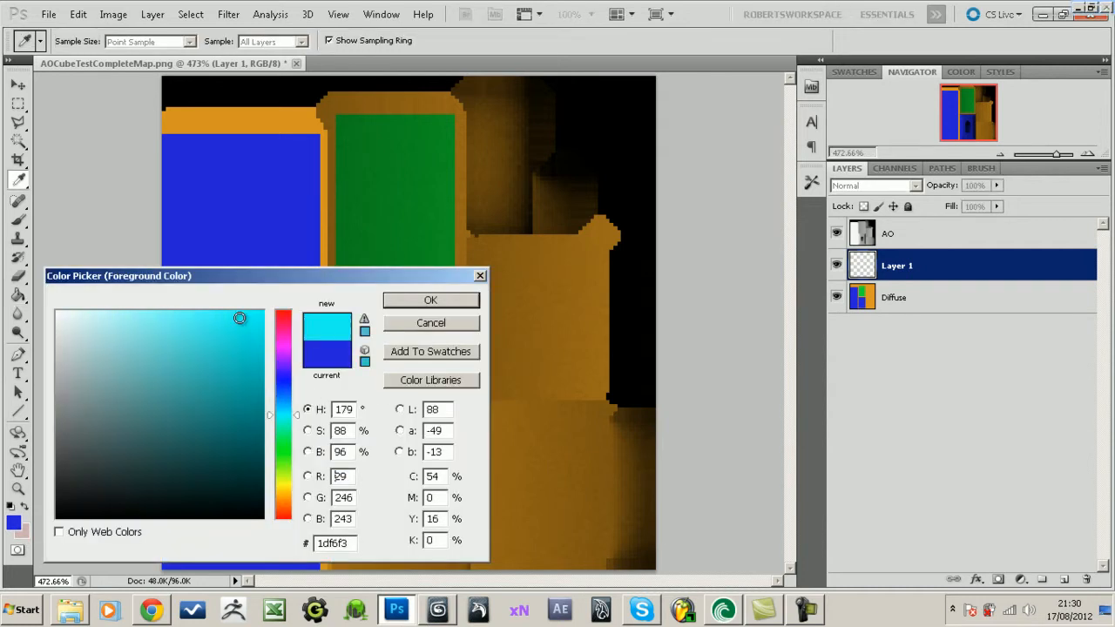
pyautogui.click(430, 300)
pyautogui.press('g')
pyautogui.click(272, 323)
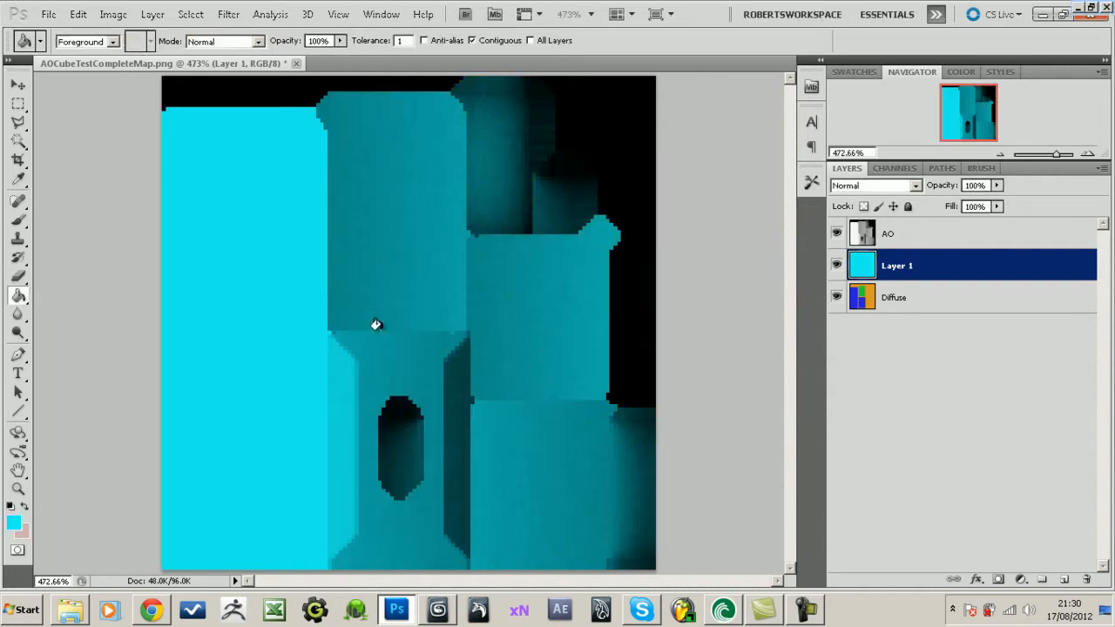
# - Save the cyan texture as a non-interlaced PNG copy, replacing AOCubeTestAO_DIFF.png on the Desktop
pyautogui.click(45, 13)
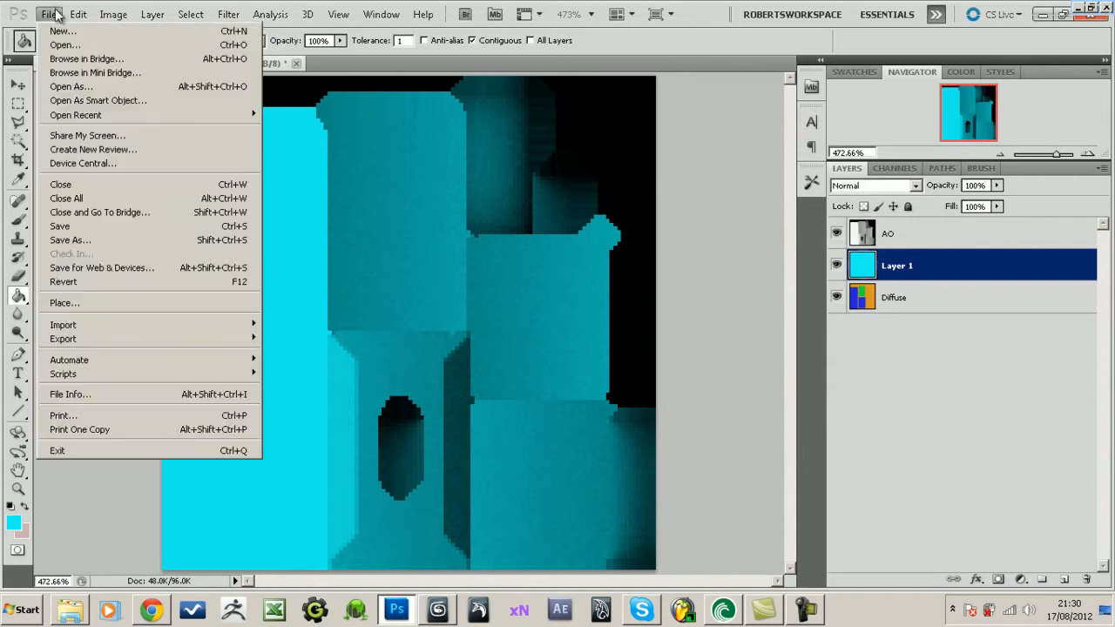
pyautogui.click(52, 238)
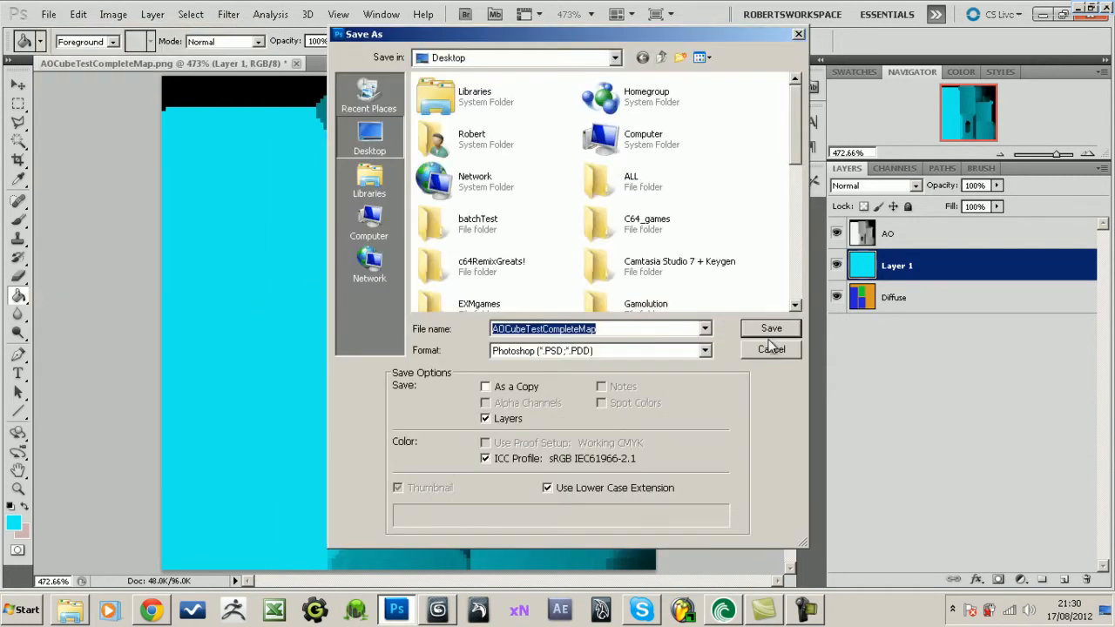
pyautogui.moveTo(801, 166); pyautogui.dragTo(812, 318)
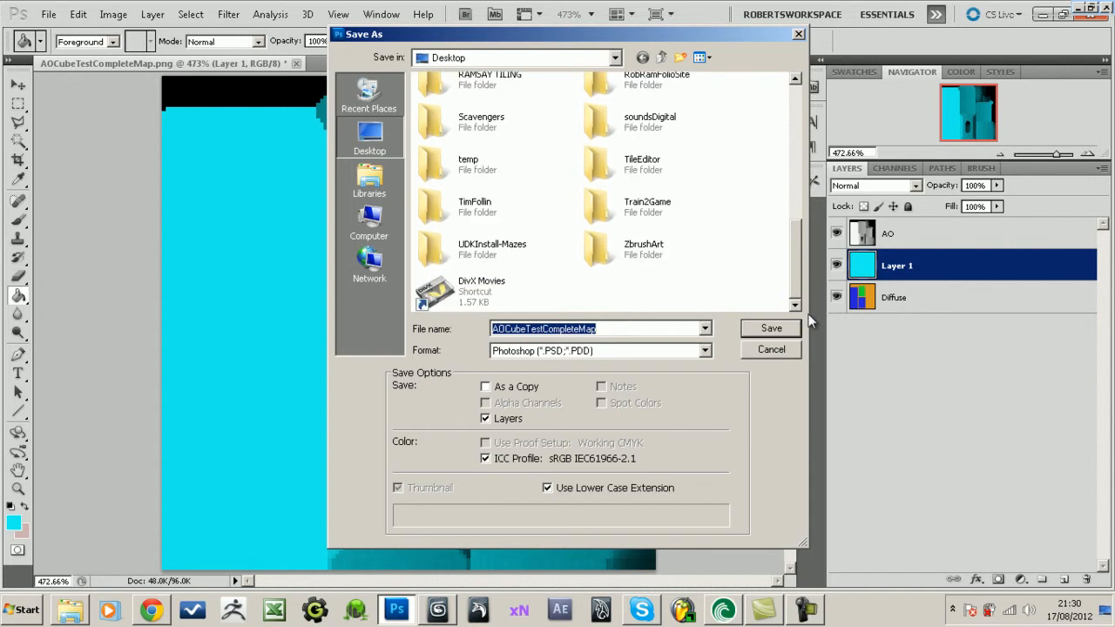
pyautogui.click(671, 353)
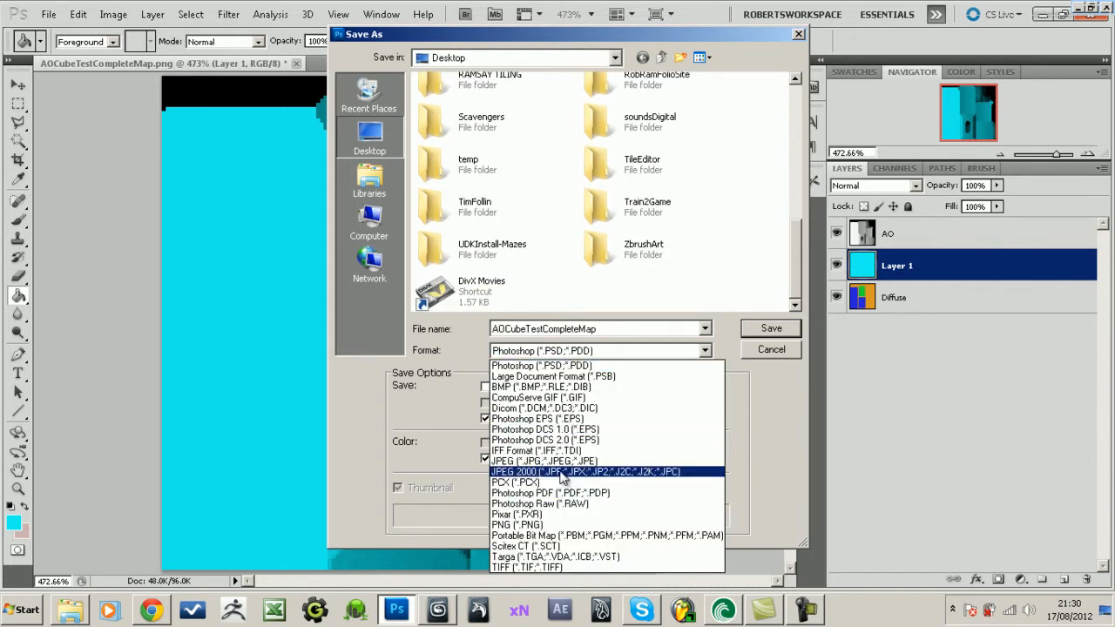
pyautogui.click(554, 525)
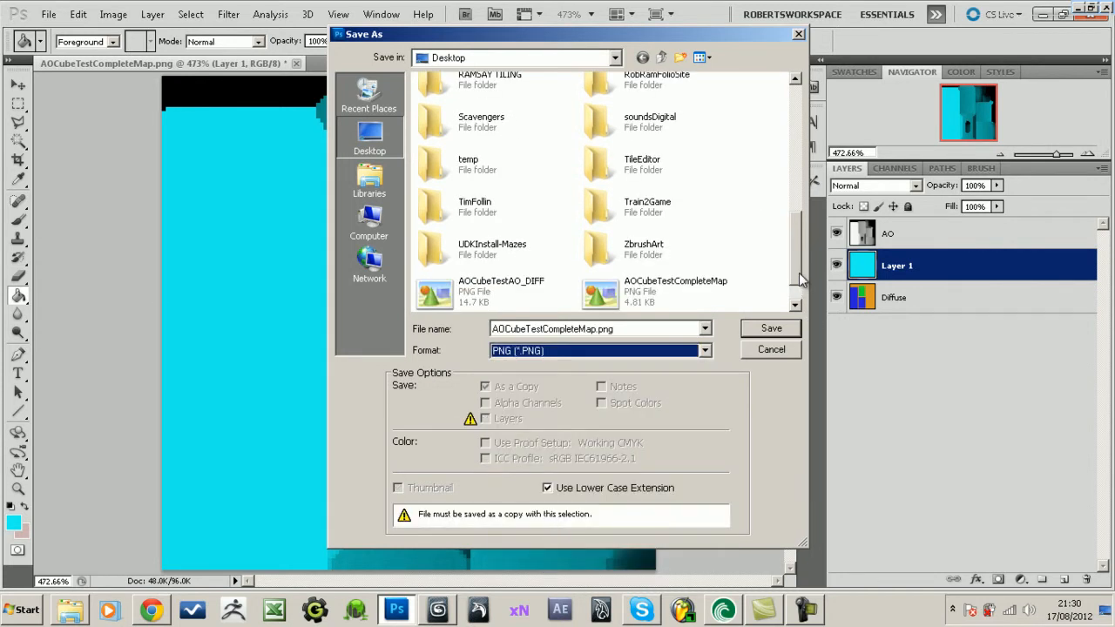
pyautogui.moveTo(800, 278); pyautogui.dragTo(800, 292)
pyautogui.doubleClick(460, 266)
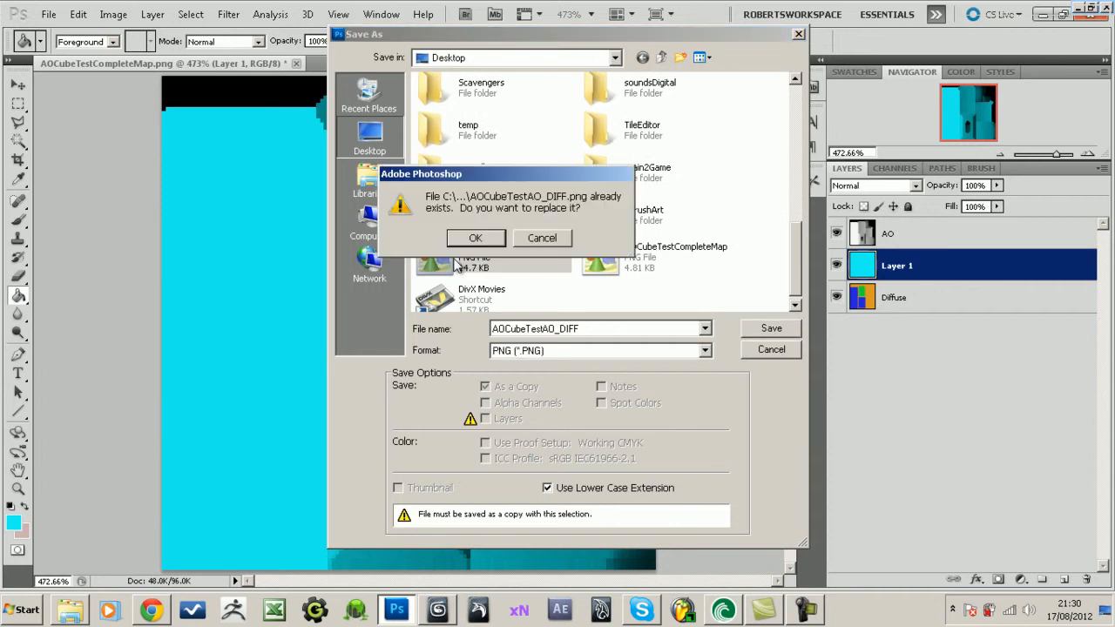
pyautogui.click(477, 238)
pyautogui.click(601, 205)
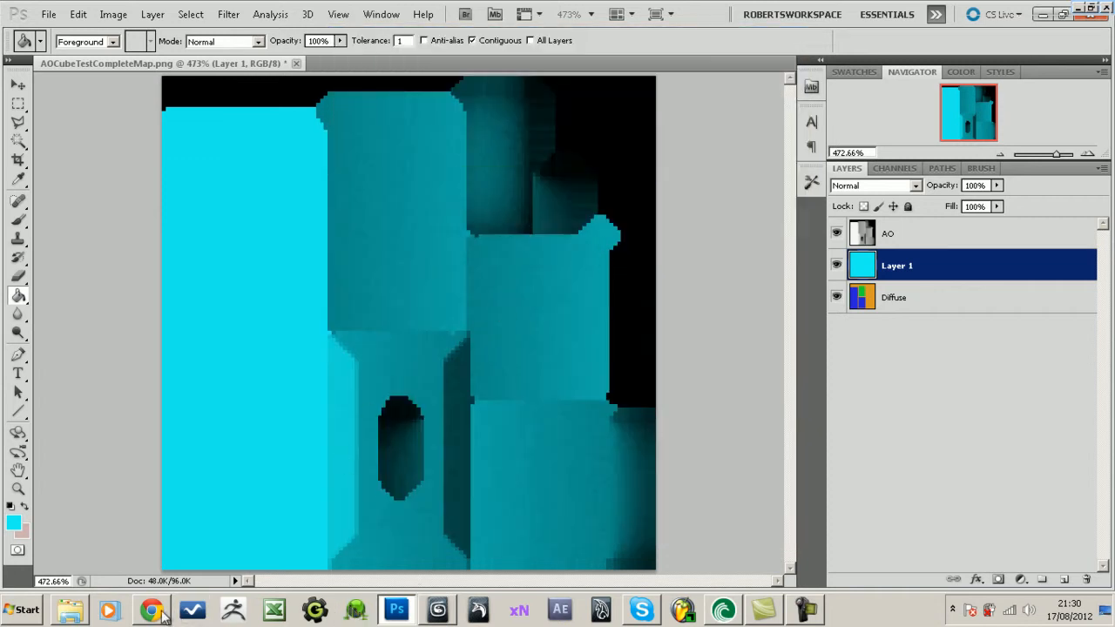
# - Switch to 3ds Max and examine the cyan texture along the box's recess and lower bevelled edges
pyautogui.click(438, 610)
pyautogui.keyDown('alt'); pyautogui.moveTo(451, 501); pyautogui.dragTo(473, 339, button='middle'); pyautogui.keyUp('alt')
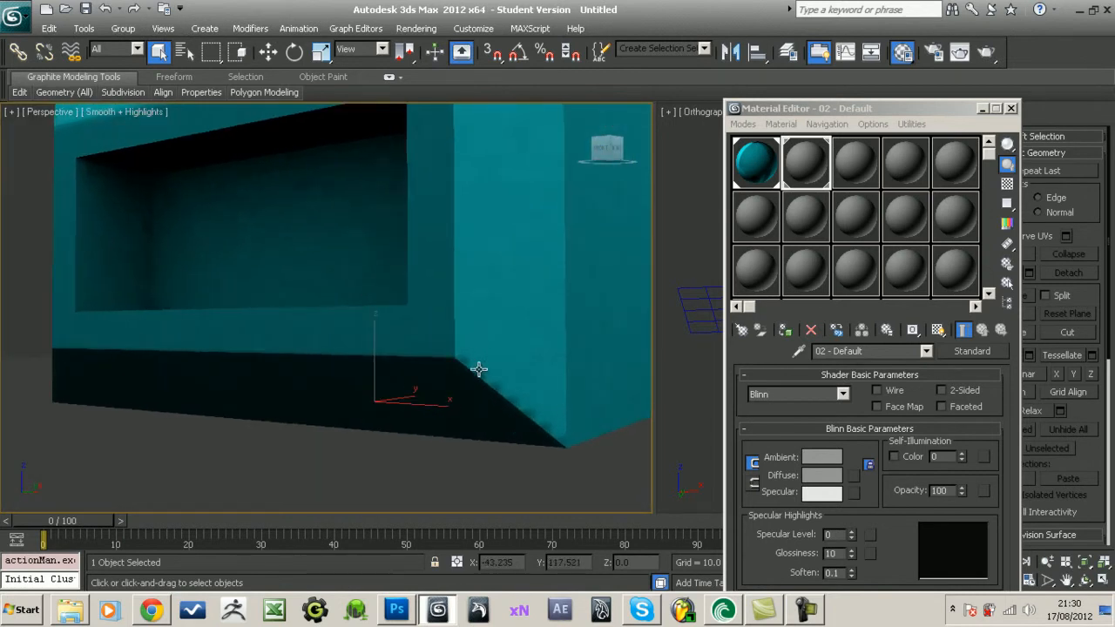
pyautogui.keyDown('alt'); pyautogui.moveTo(564, 428); pyautogui.dragTo(325, 375, button='middle'); pyautogui.keyUp('alt')
# - Switch to Photoshop, resize the image to 512 x 512 pixels with Bilinear resampling and fit it in the window
pyautogui.click(396, 610)
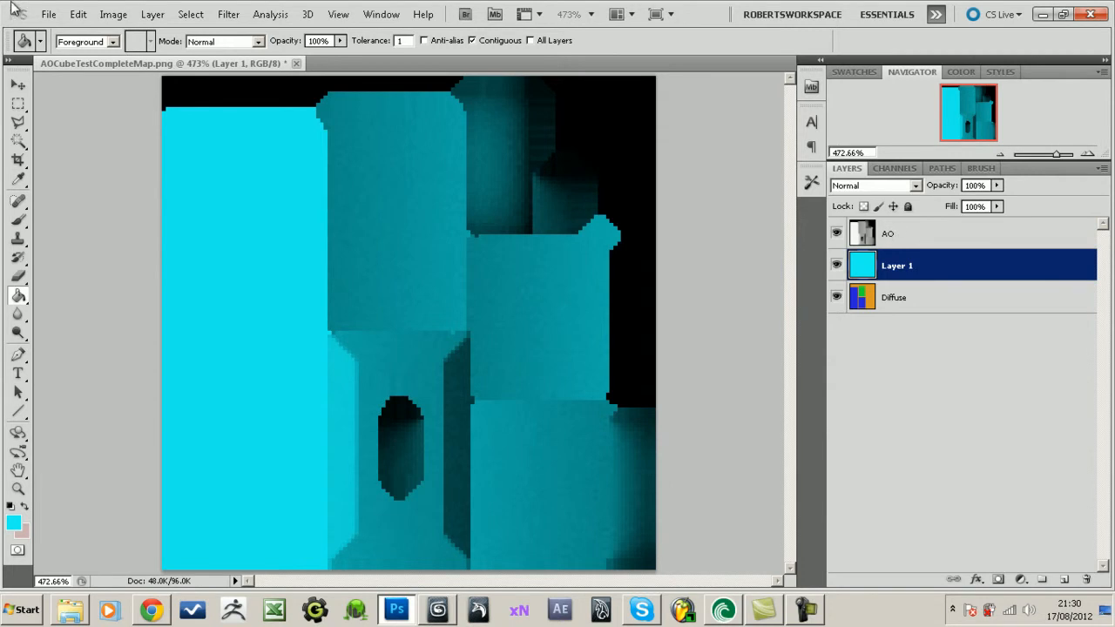
pyautogui.click(119, 17)
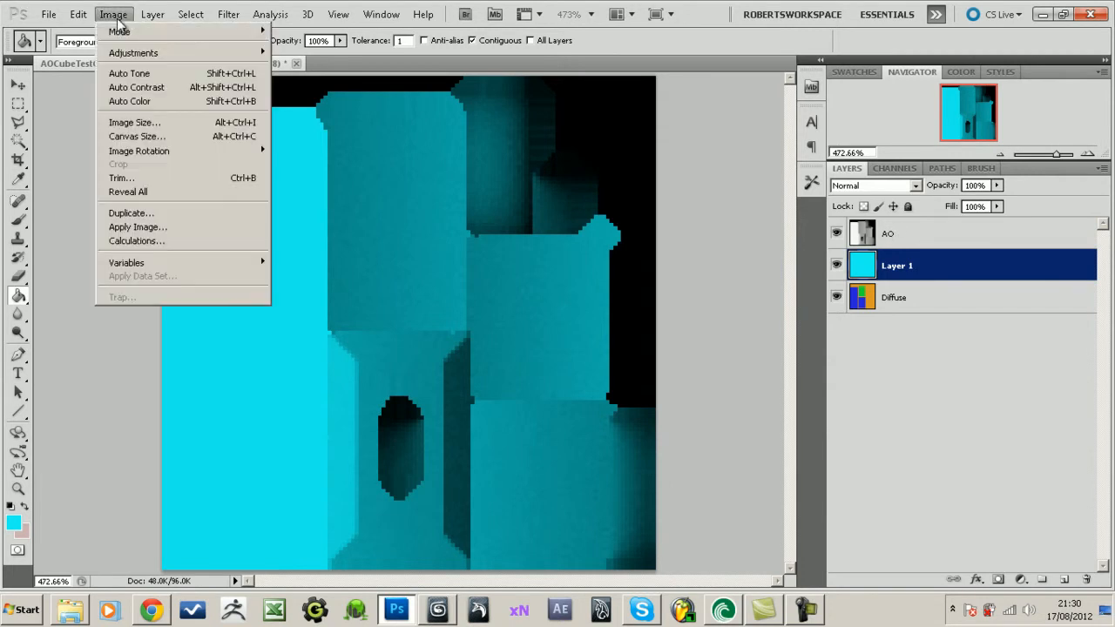
pyautogui.click(174, 127)
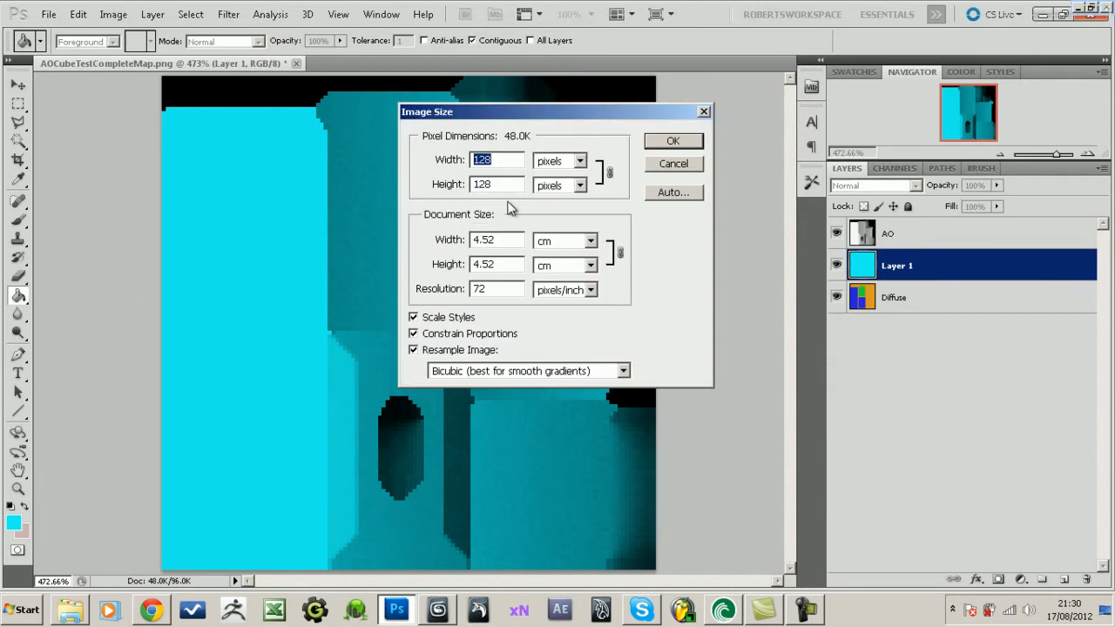
pyautogui.write('512')
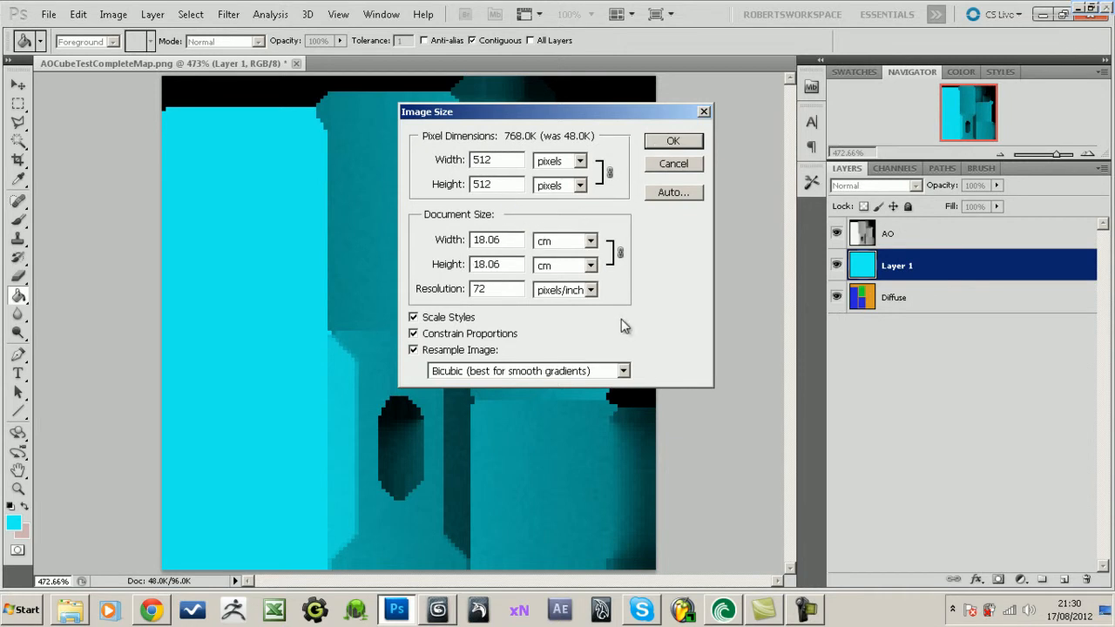
pyautogui.click(624, 371)
pyautogui.click(542, 396)
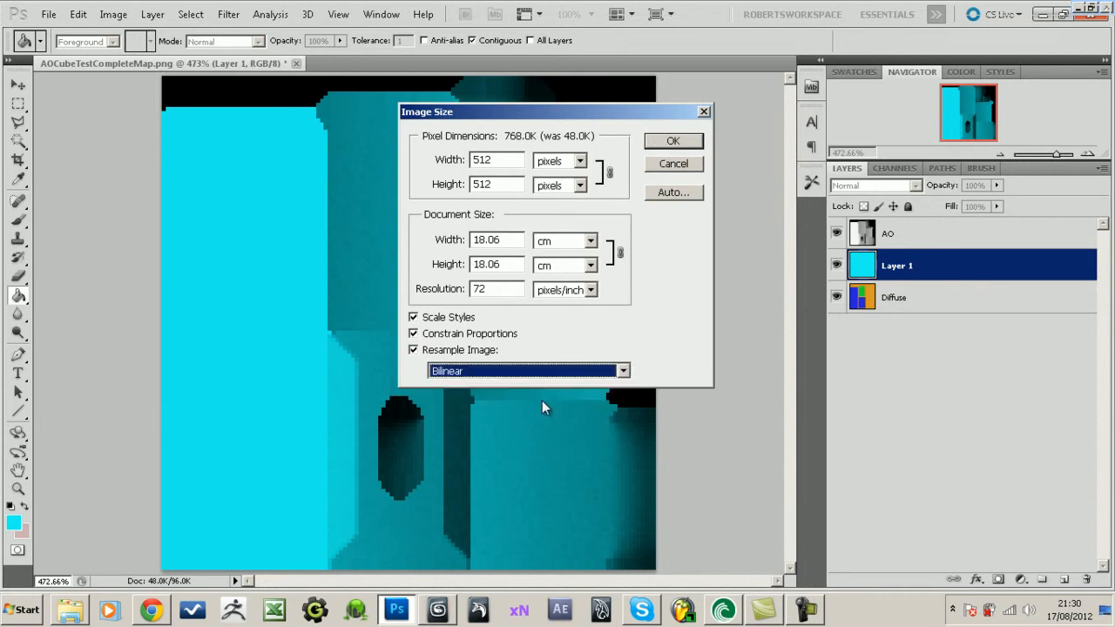
pyautogui.click(670, 141)
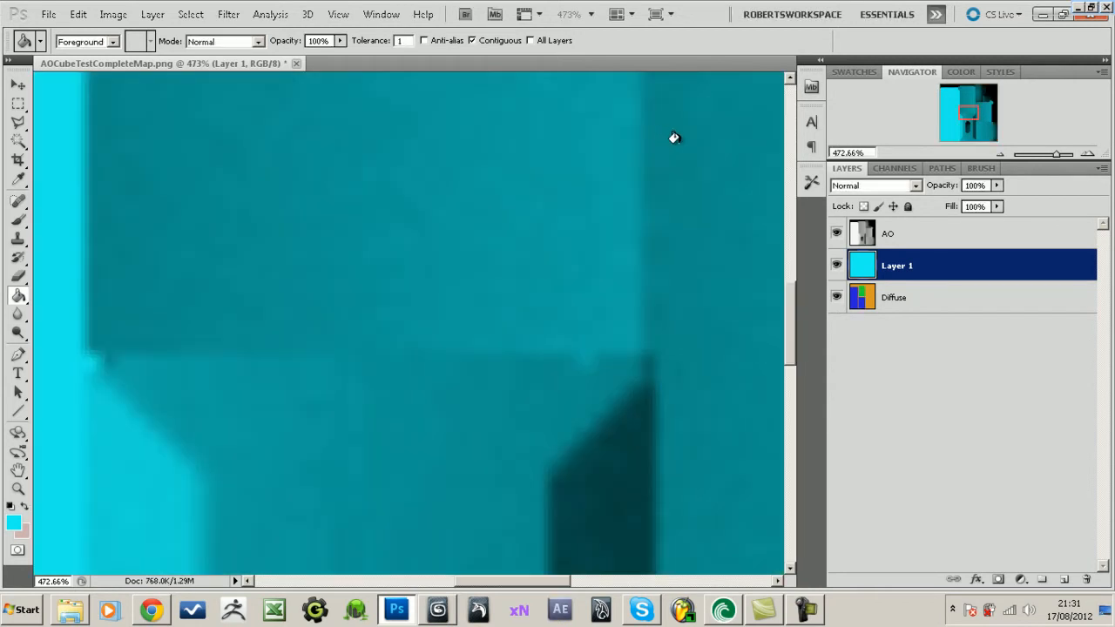
pyautogui.hotkey('ctrl', '0')
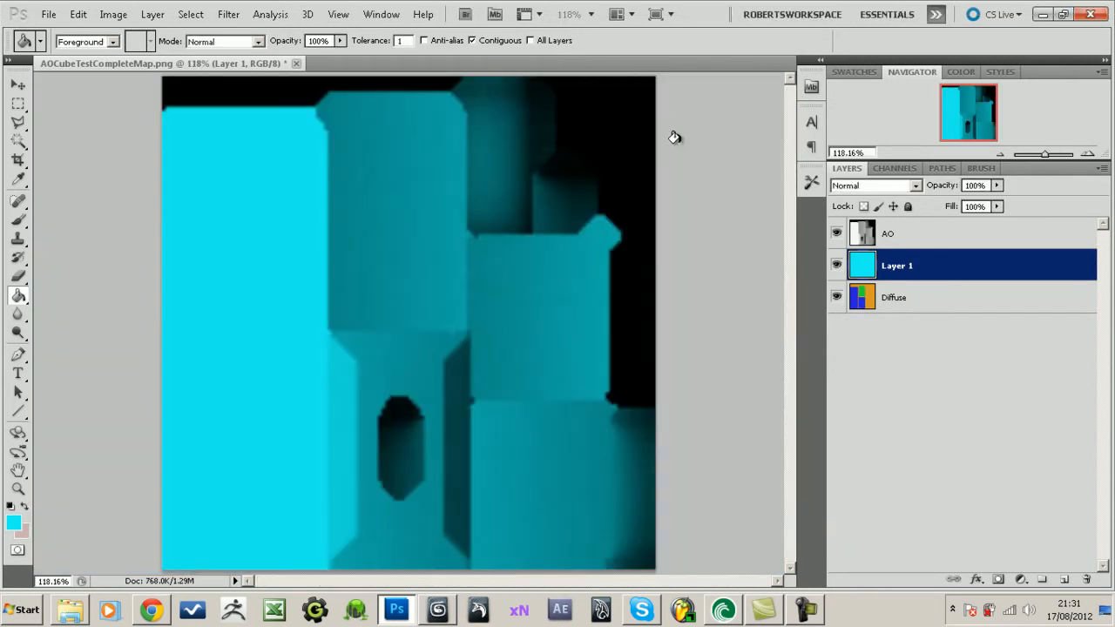
# - Apply a Gaussian Blur with a radius of 2.8 pixels to the AO layer
pyautogui.click(888, 235)
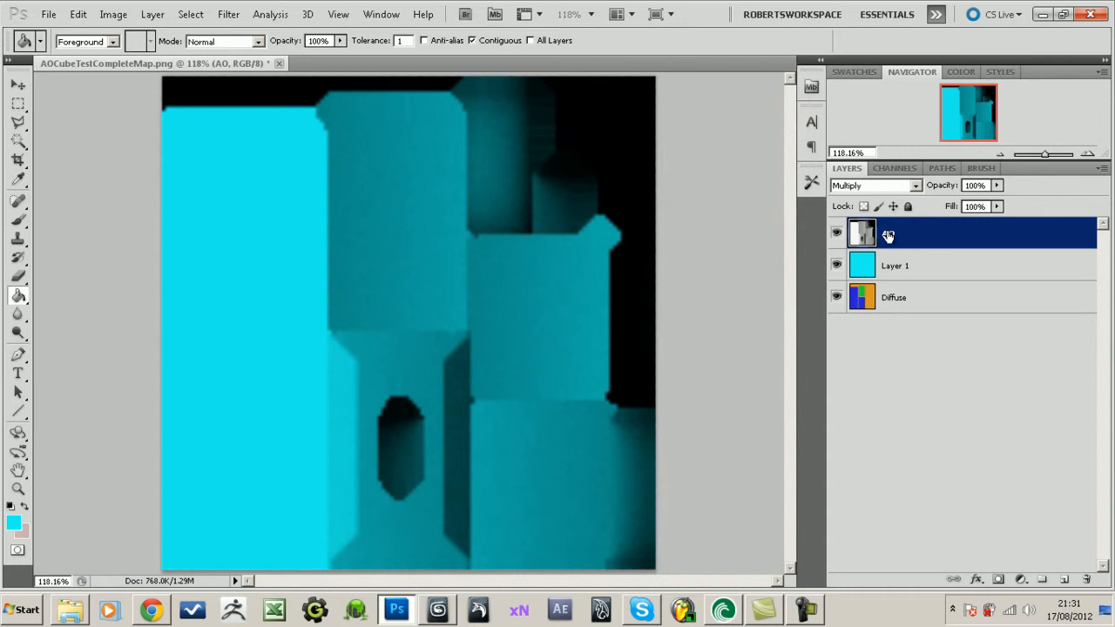
pyautogui.click(228, 14)
pyautogui.moveTo(312, 154)
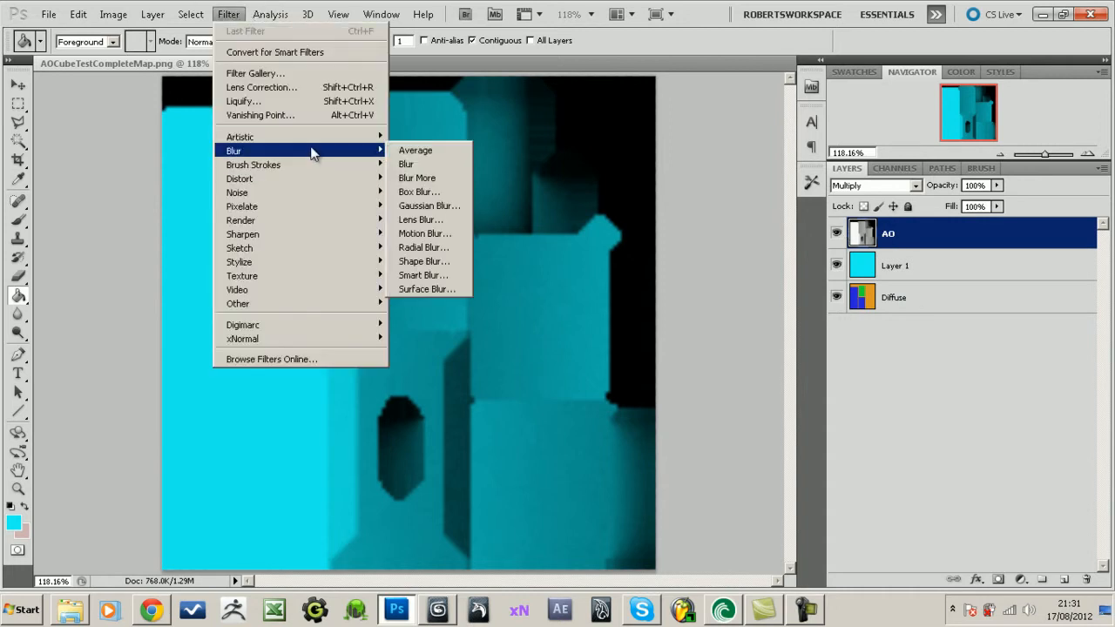
pyautogui.click(444, 206)
pyautogui.moveTo(853, 419); pyautogui.dragTo(760, 421)
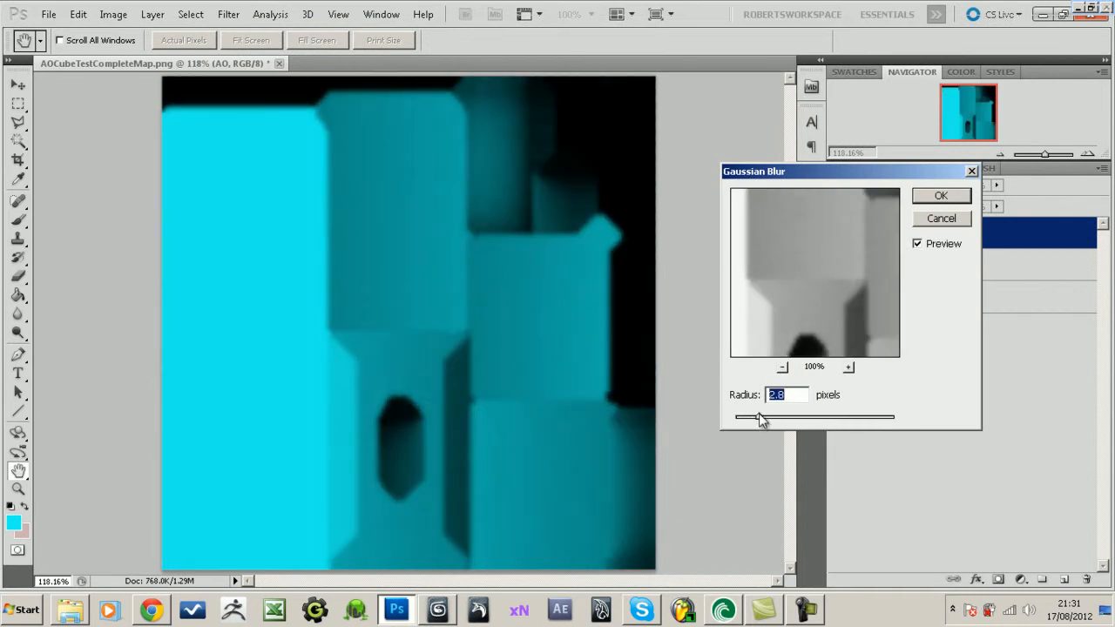
pyautogui.click(942, 196)
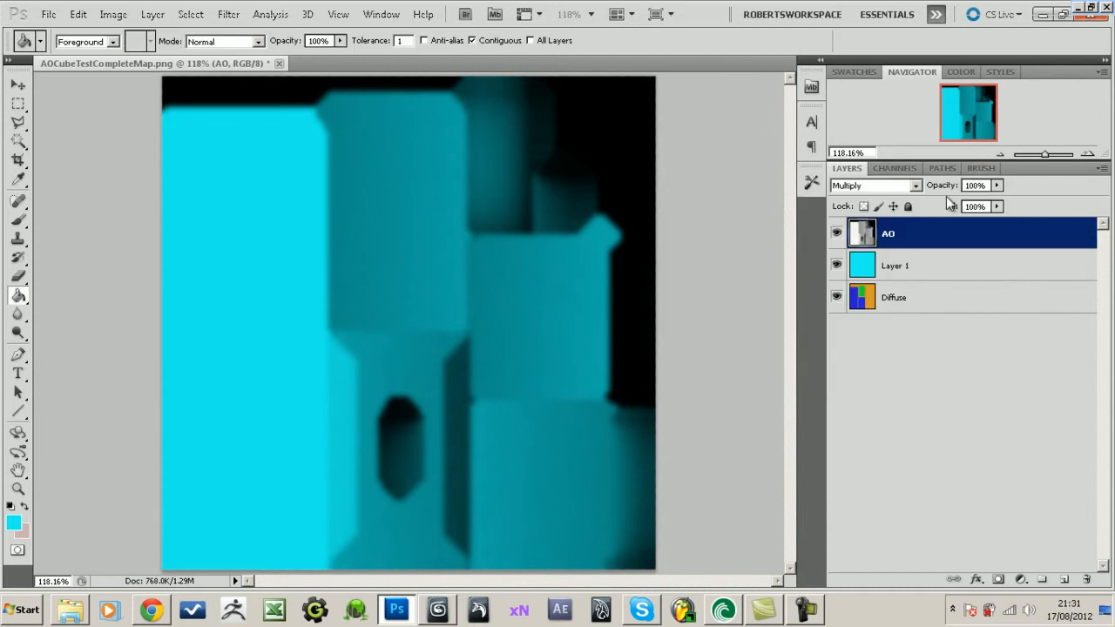
# - Save the enlarged, blurred texture as a non-interlaced PNG over AOCubeTestAO_DIFF.png on the Desktop
pyautogui.click(46, 15)
pyautogui.click(79, 238)
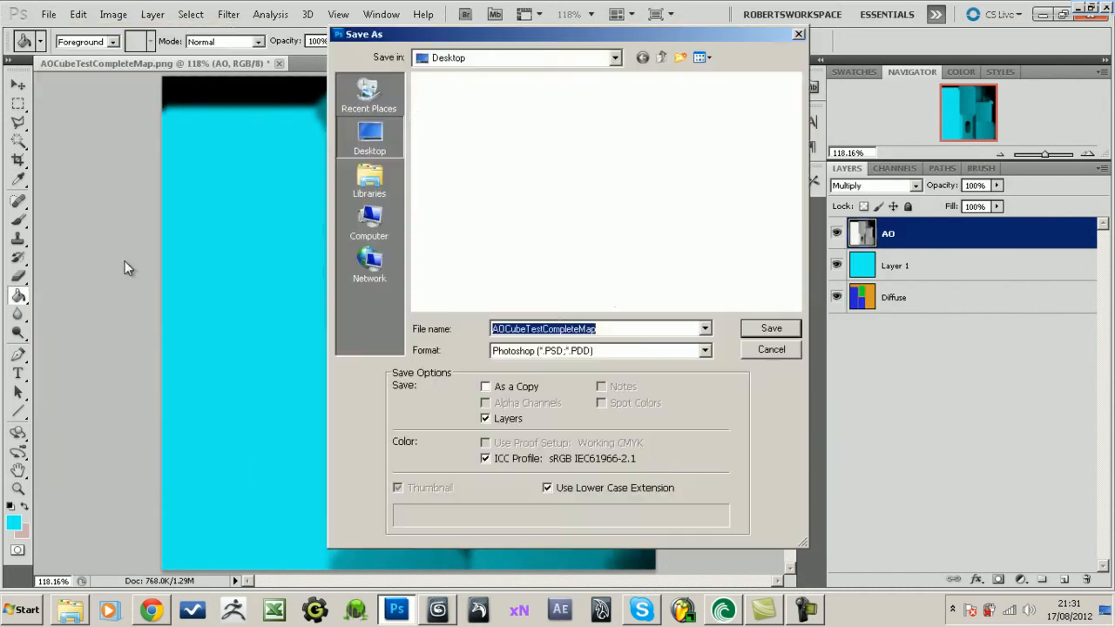
pyautogui.click(656, 351)
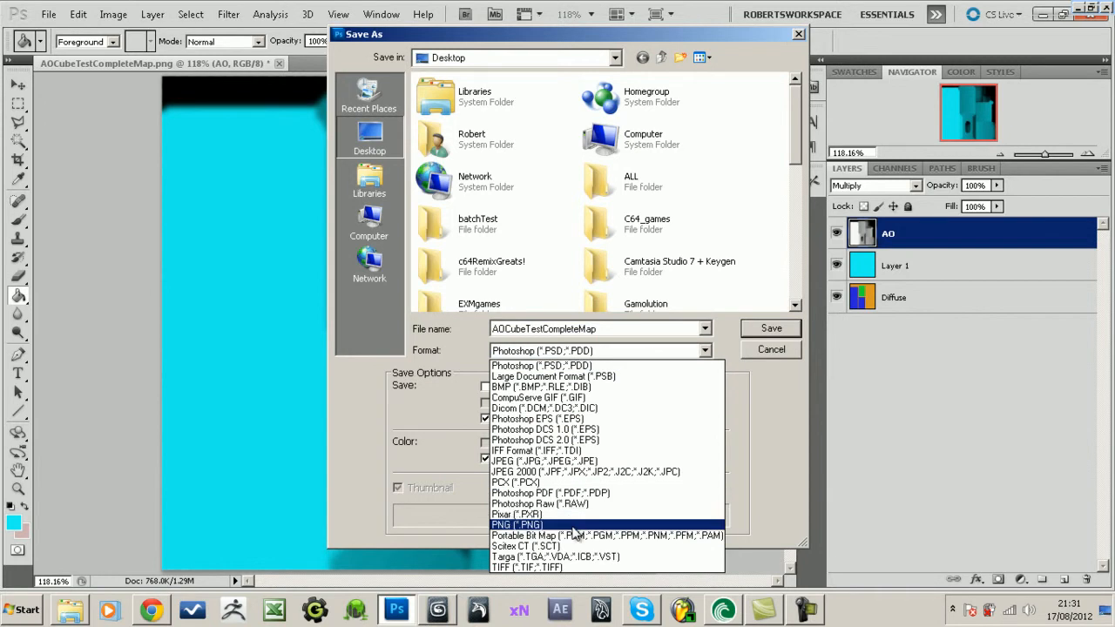
pyautogui.click(577, 534)
pyautogui.moveTo(794, 151); pyautogui.dragTo(801, 312)
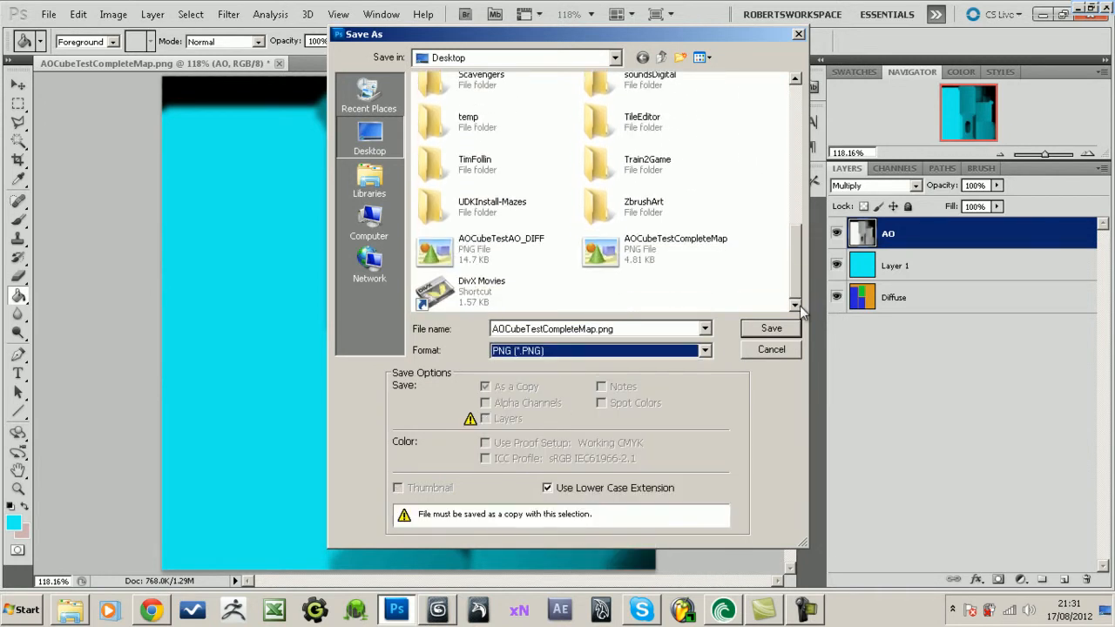
pyautogui.doubleClick(444, 254)
pyautogui.click(484, 237)
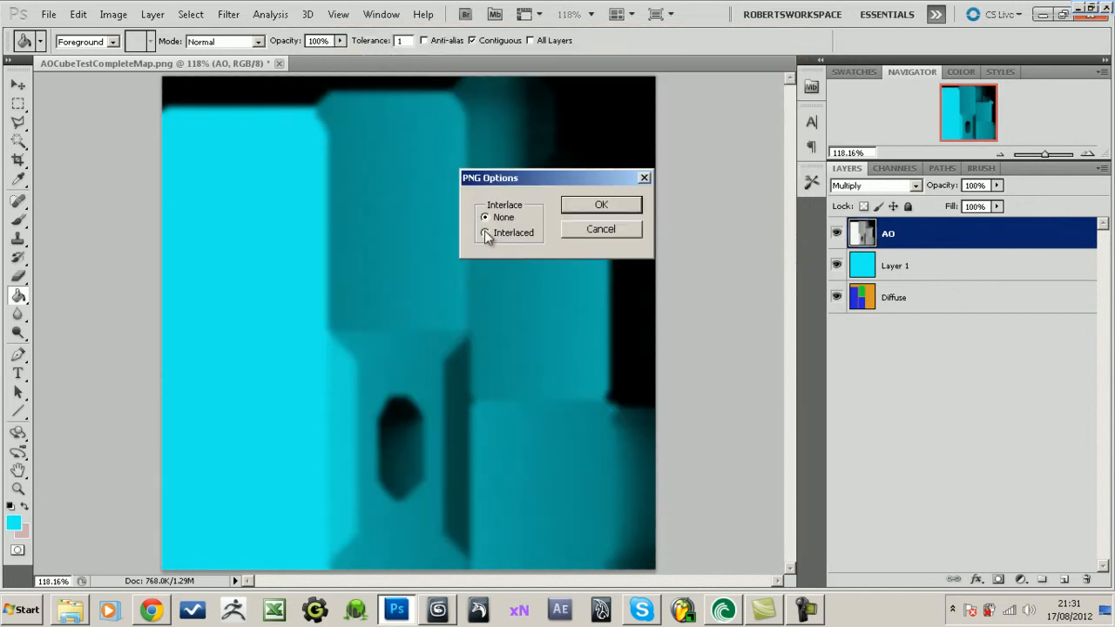
pyautogui.click(600, 206)
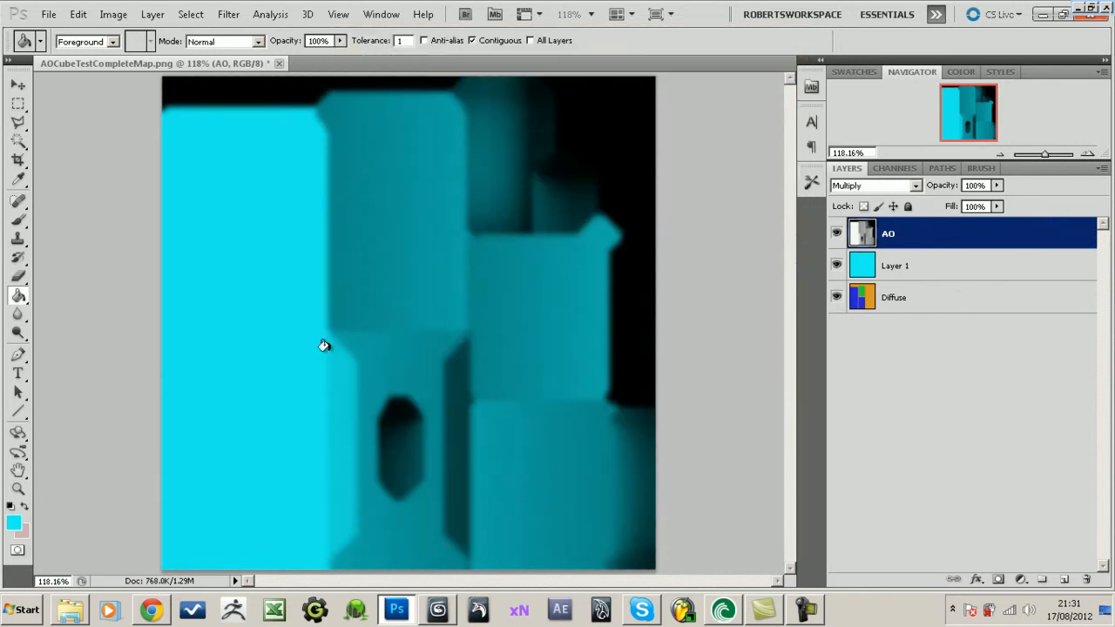
# - Return to 3ds Max and examine the smoothed texture on the box's recessed front and top
pyautogui.click(1042, 15)
pyautogui.moveTo(368, 494); pyautogui.dragTo(380, 500, button='middle')
pyautogui.keyDown('alt'); pyautogui.moveTo(402, 341); pyautogui.dragTo(459, 403, button='middle'); pyautogui.keyUp('alt')
pyautogui.keyDown('alt'); pyautogui.moveTo(412, 375); pyautogui.dragTo(386, 367, button='middle'); pyautogui.keyUp('alt')
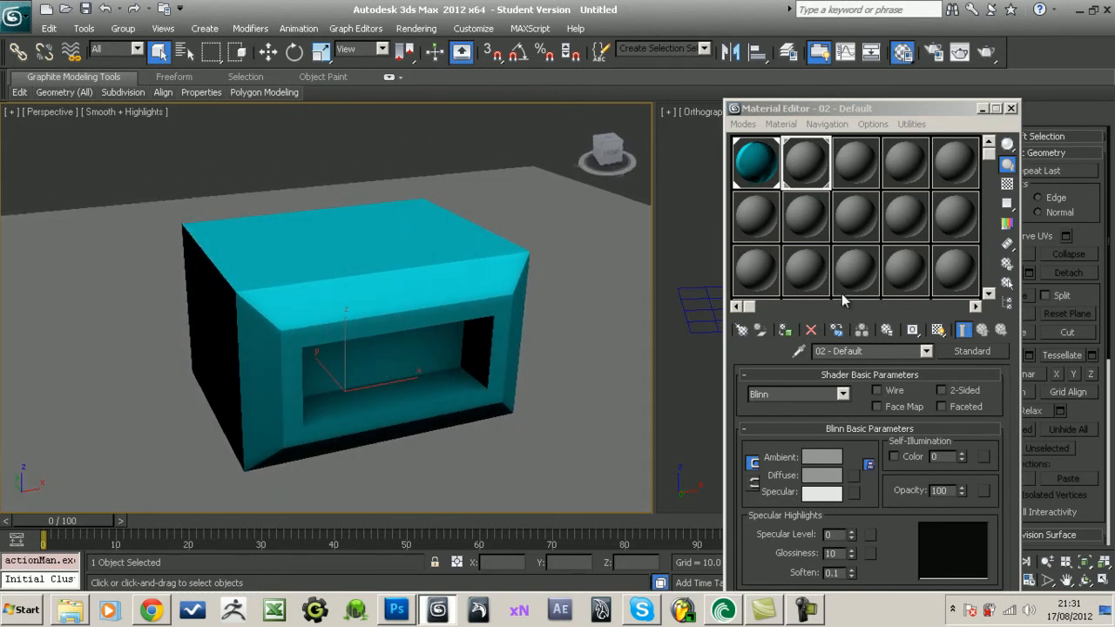
# - Set the 02 - Default material's diffuse colour to the cyan sampled from the box's upper front bevel
pyautogui.click(822, 475)
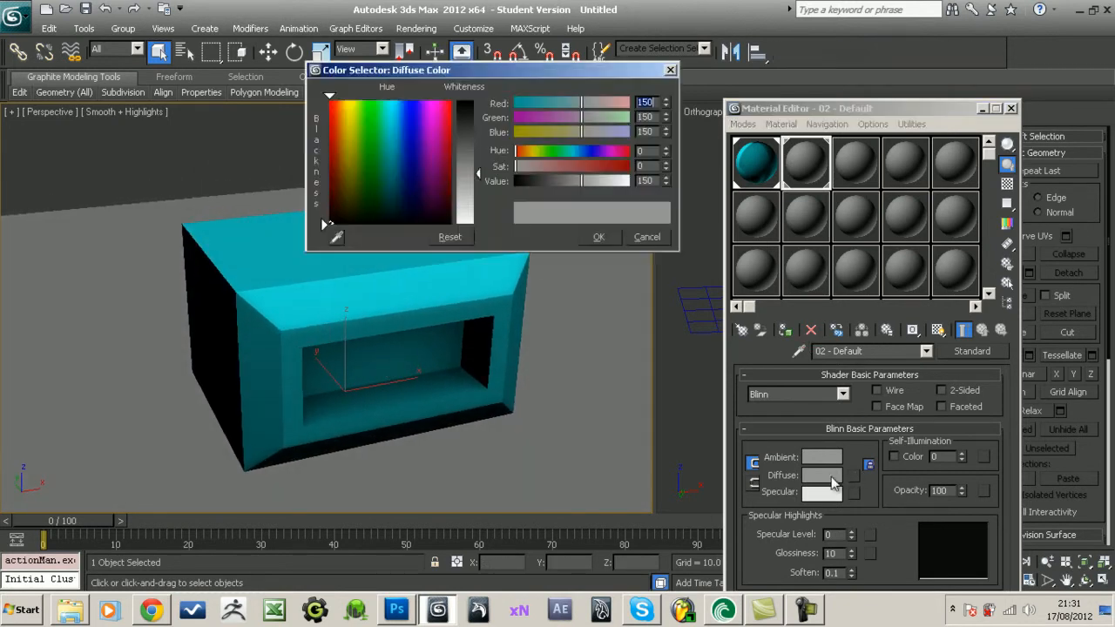
pyautogui.click(337, 237)
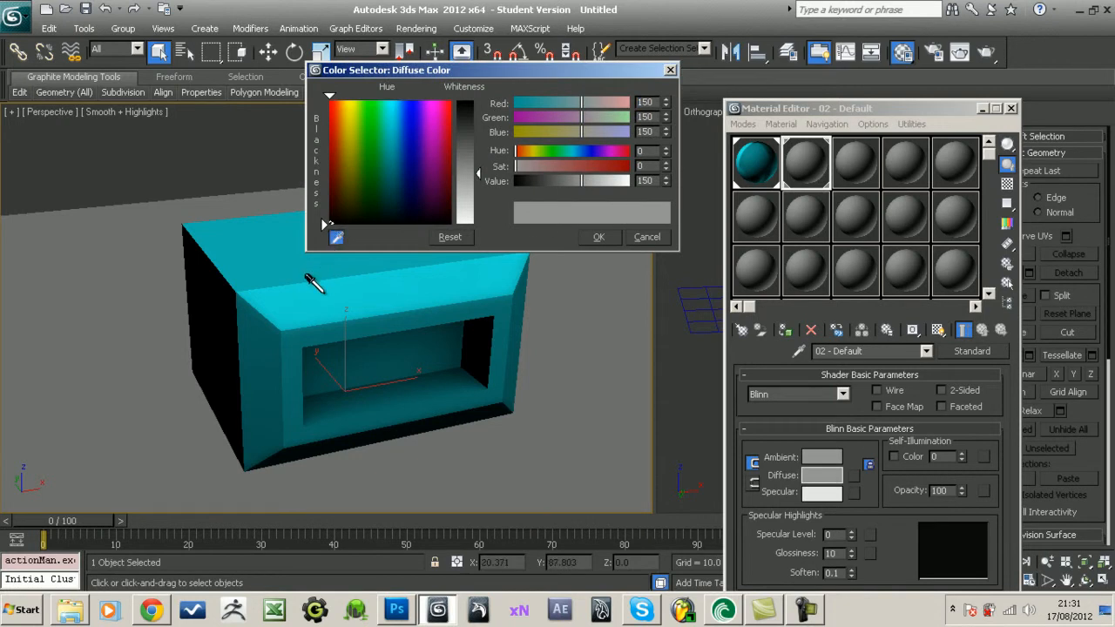
pyautogui.click(323, 308)
pyautogui.click(598, 236)
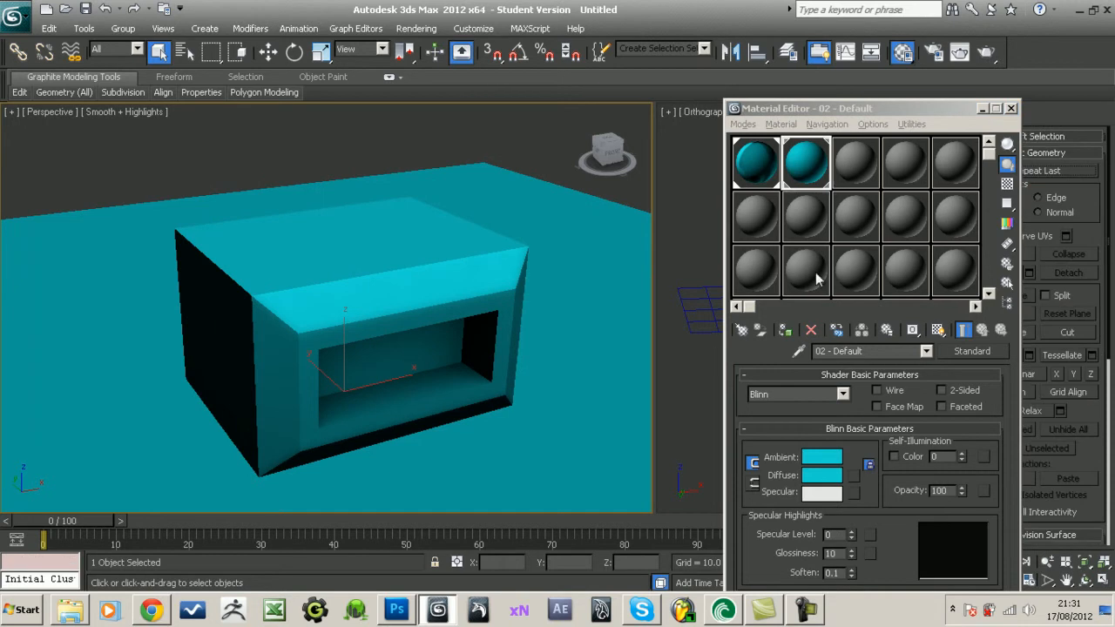
# - Select the AO DIFF mat material and examine the box's recessed front from several angles
pyautogui.keyDown('alt'); pyautogui.moveTo(526, 286); pyautogui.dragTo(560, 269, button='middle'); pyautogui.keyUp('alt')
pyautogui.click(755, 175)
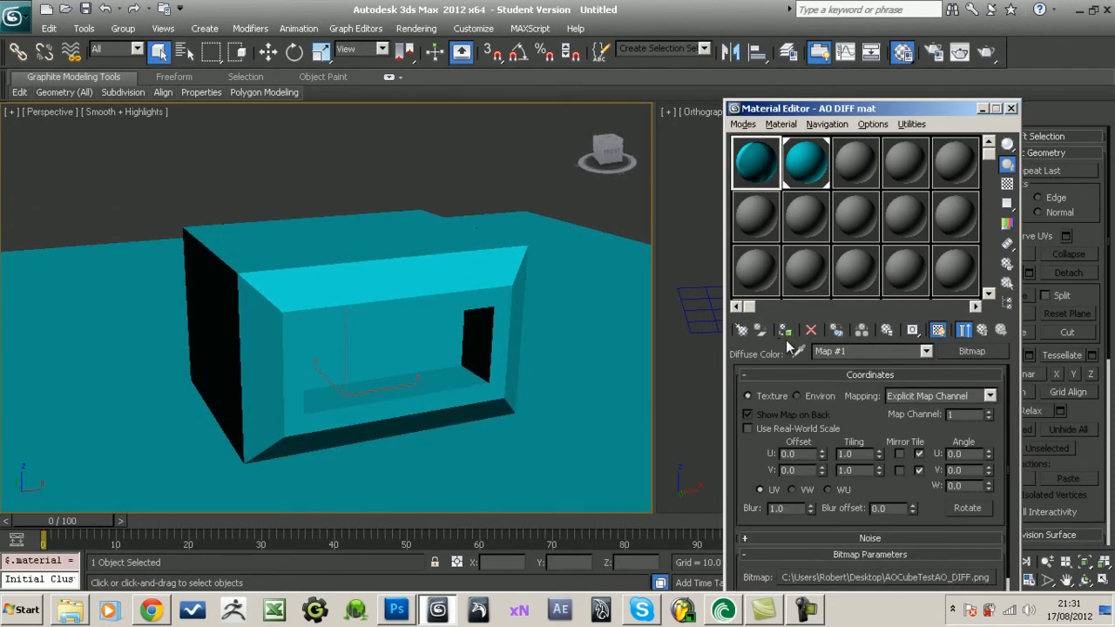
pyautogui.keyDown('alt'); pyautogui.moveTo(534, 332); pyautogui.dragTo(468, 351, button='middle'); pyautogui.keyUp('alt')
# - Switch to Photoshop and open the stone wall photo 2012-07-19 20.58.41 from the reference folder inside ZbrushArt's textures
pyautogui.click(396, 609)
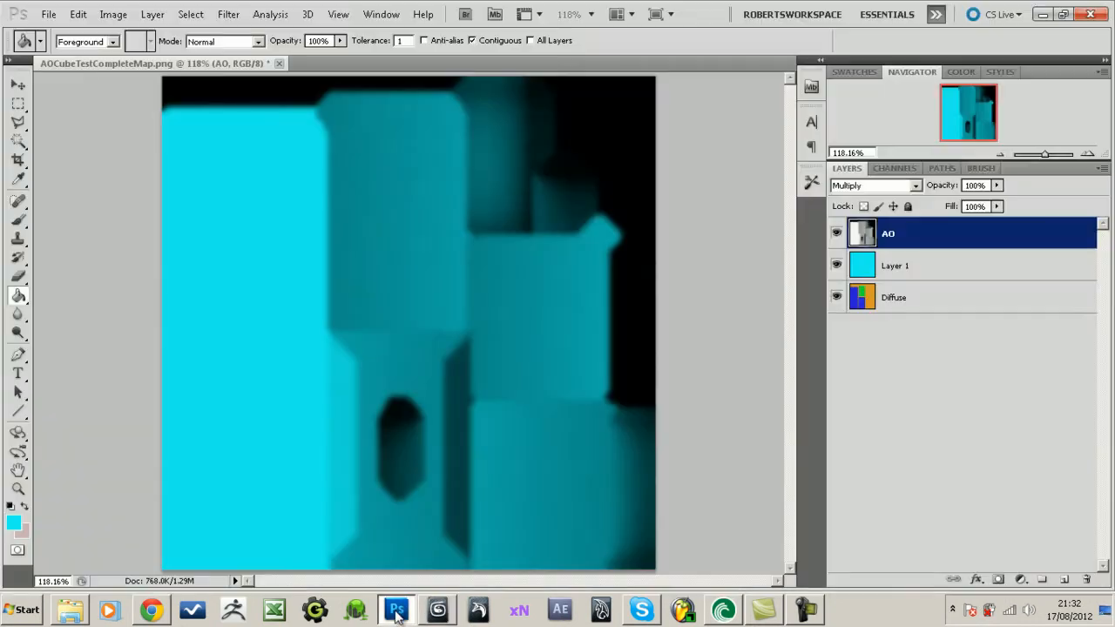
pyautogui.click(49, 14)
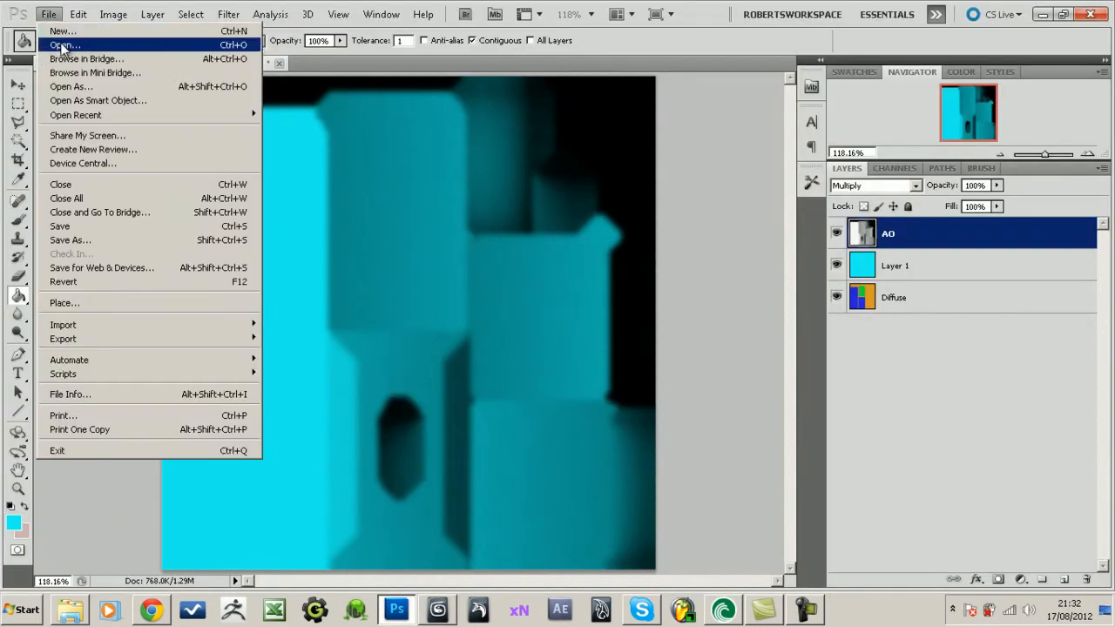
pyautogui.hotkey('ctrl', 'o')
pyautogui.moveTo(779, 132); pyautogui.dragTo(780, 250)
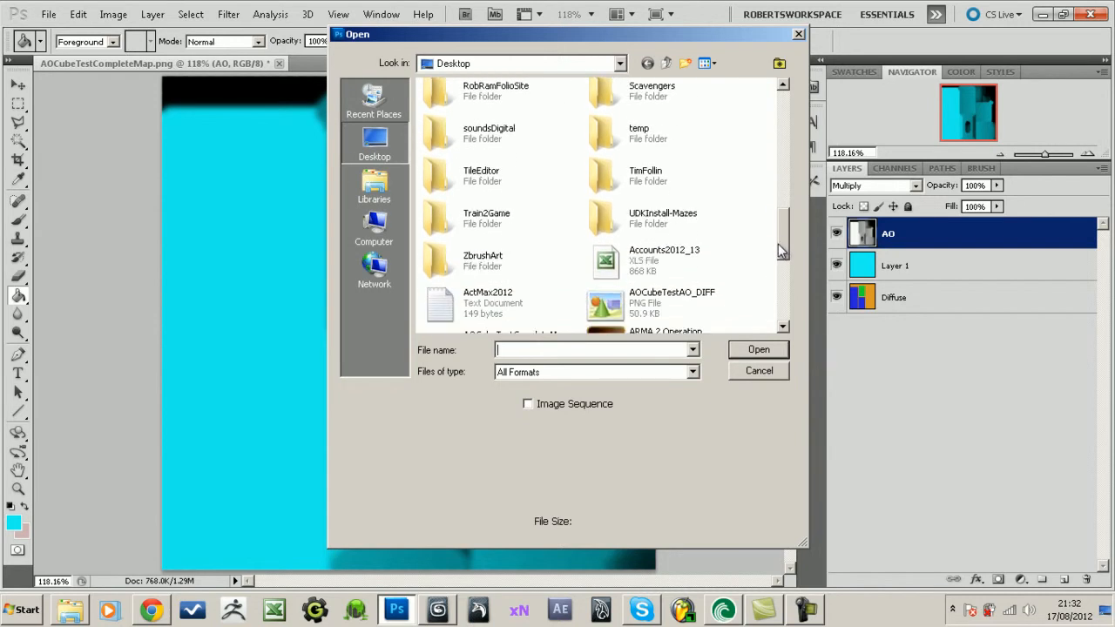
pyautogui.doubleClick(435, 263)
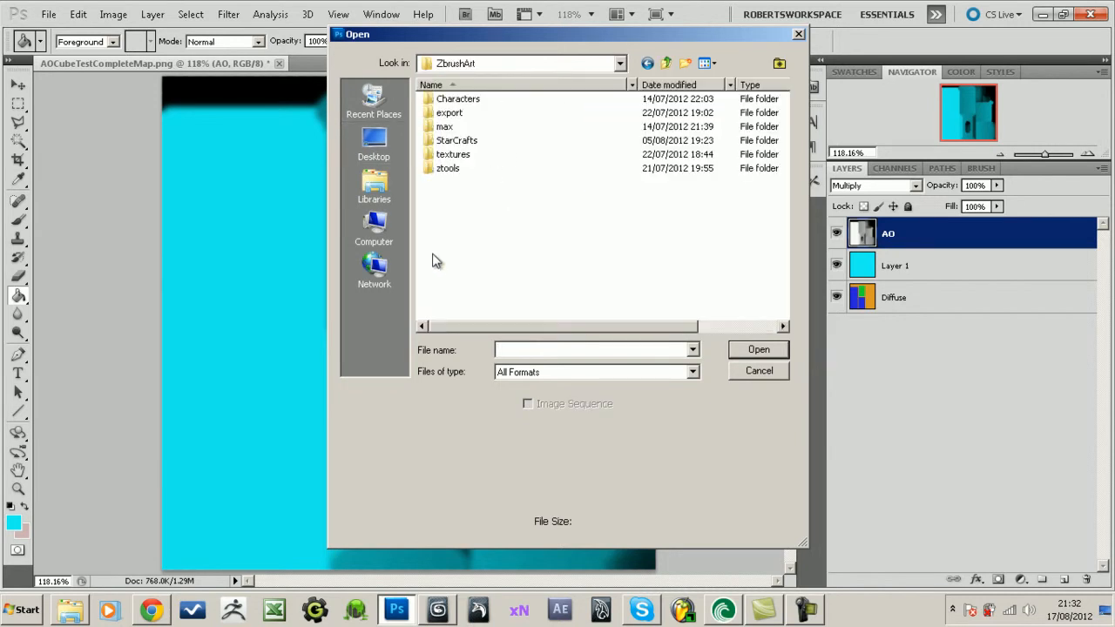
pyautogui.doubleClick(445, 157)
pyautogui.doubleClick(466, 129)
pyautogui.moveTo(783, 144); pyautogui.dragTo(781, 234)
pyautogui.click(648, 248)
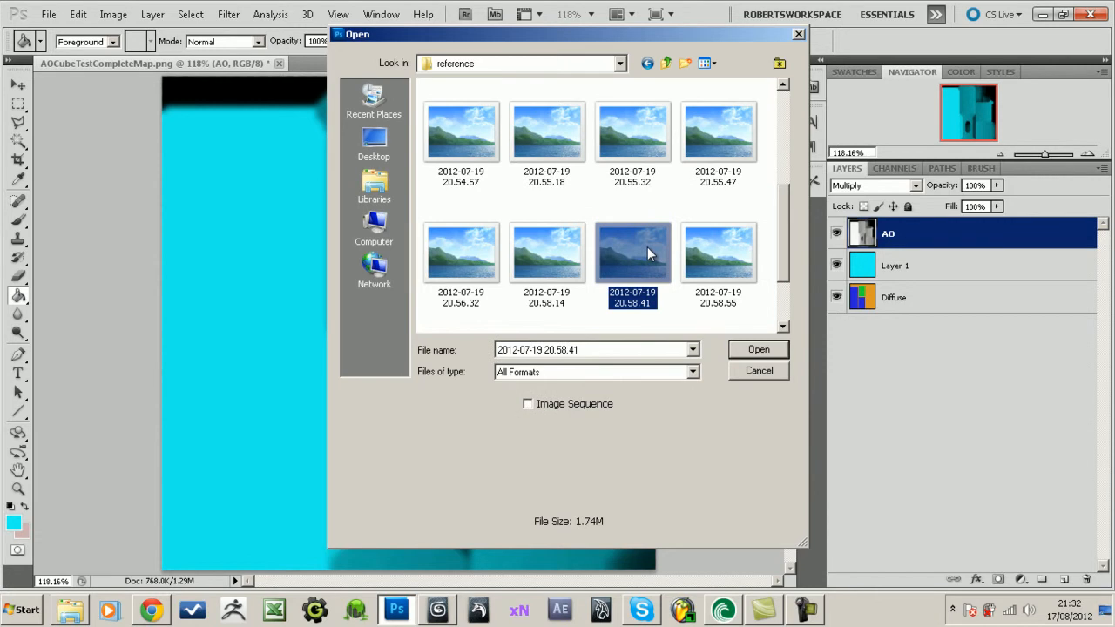
pyautogui.doubleClick(647, 247)
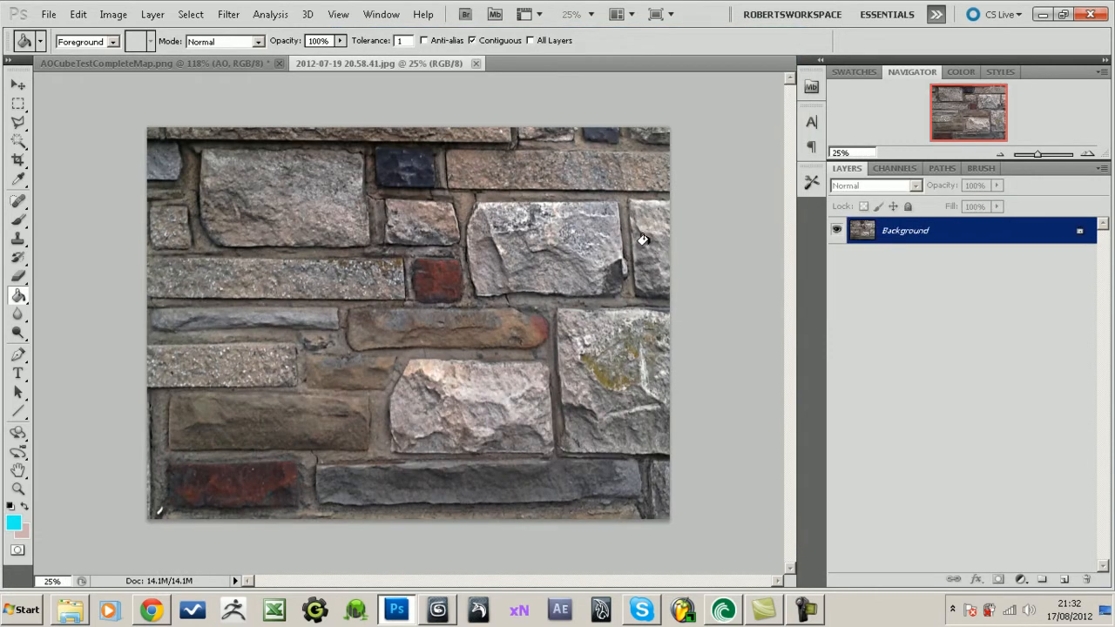
# - Copy the entire stone wall photo into AOCubeTestCompleteMap.png as a new layer
pyautogui.hotkey('ctrl', 'a')
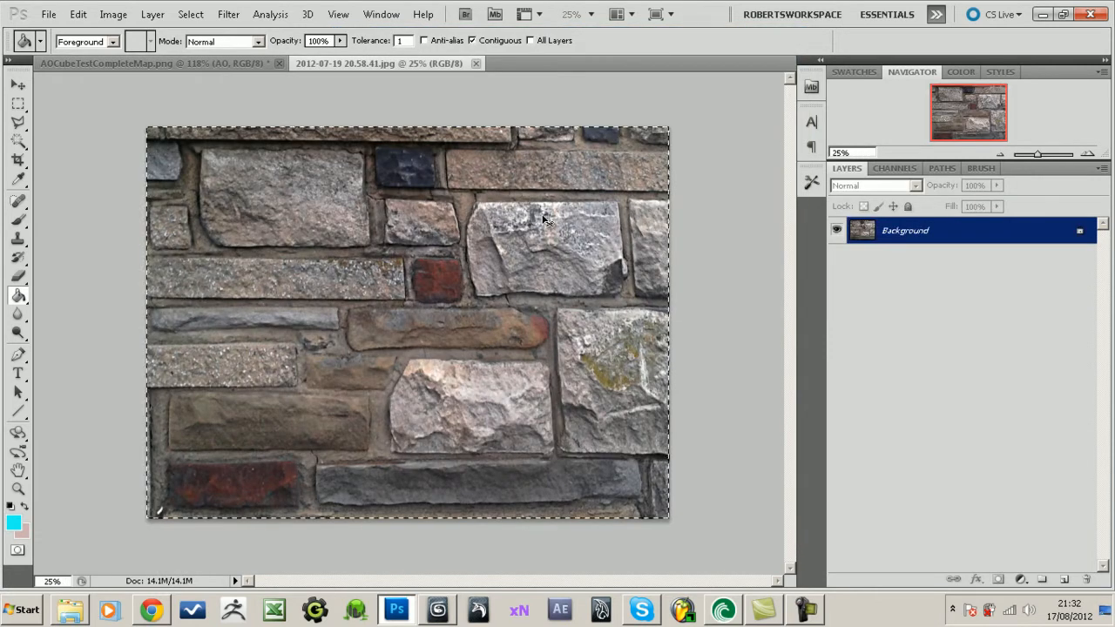
pyautogui.click(243, 63)
pyautogui.hotkey('ctrl', 'v')
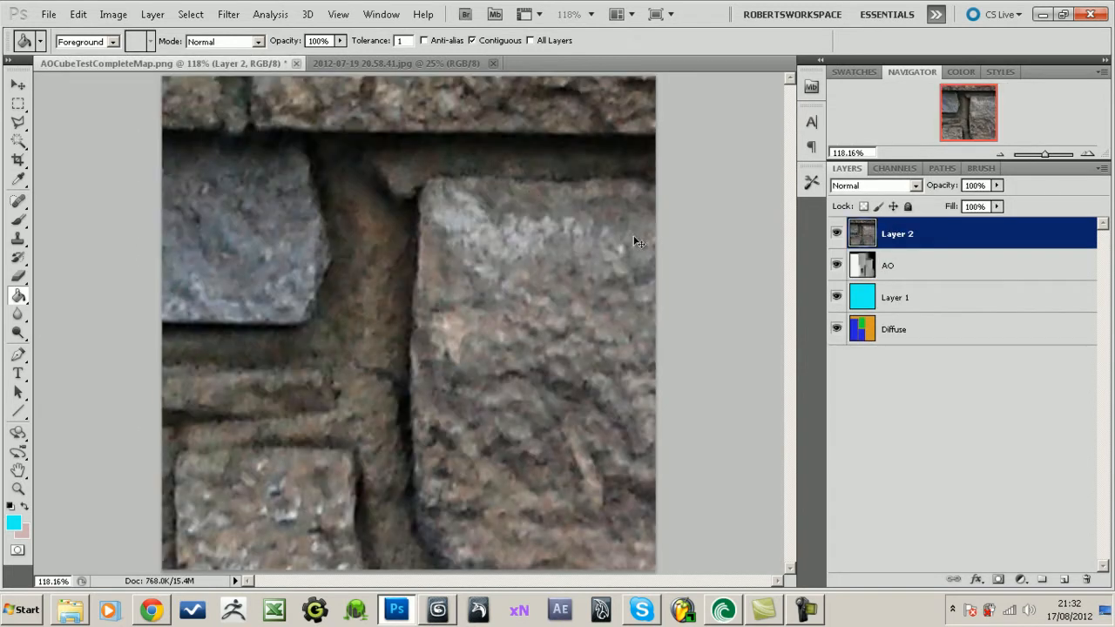
# - Scale the pasted stone layer down with Free Transform so it fits the square canvas
pyautogui.hotkey('ctrl', 't')
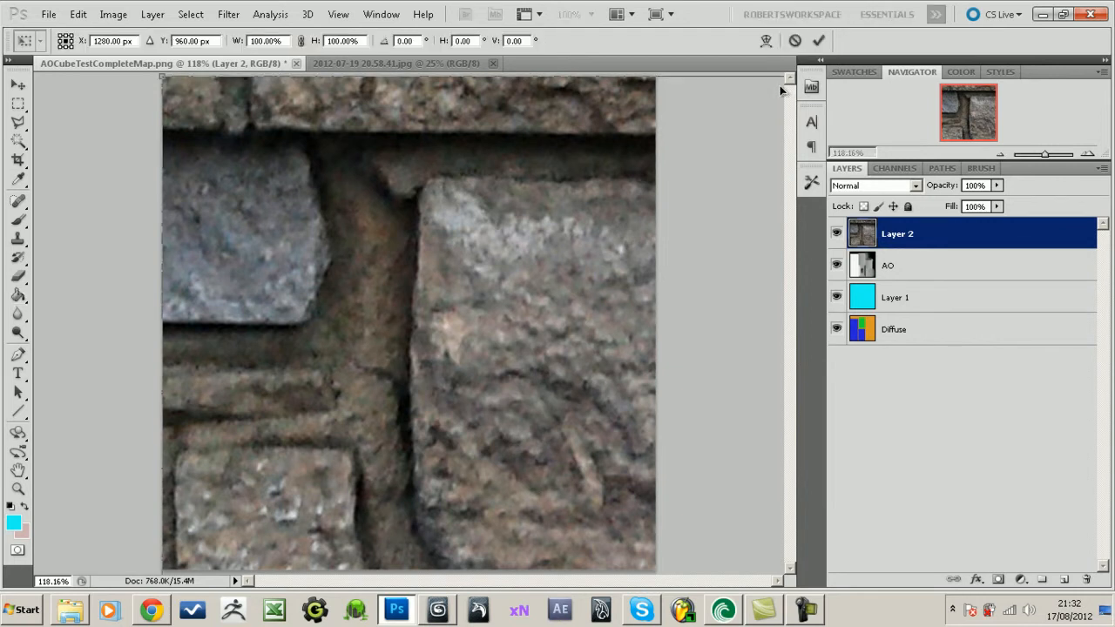
pyautogui.hotkey('ctrl', '0')
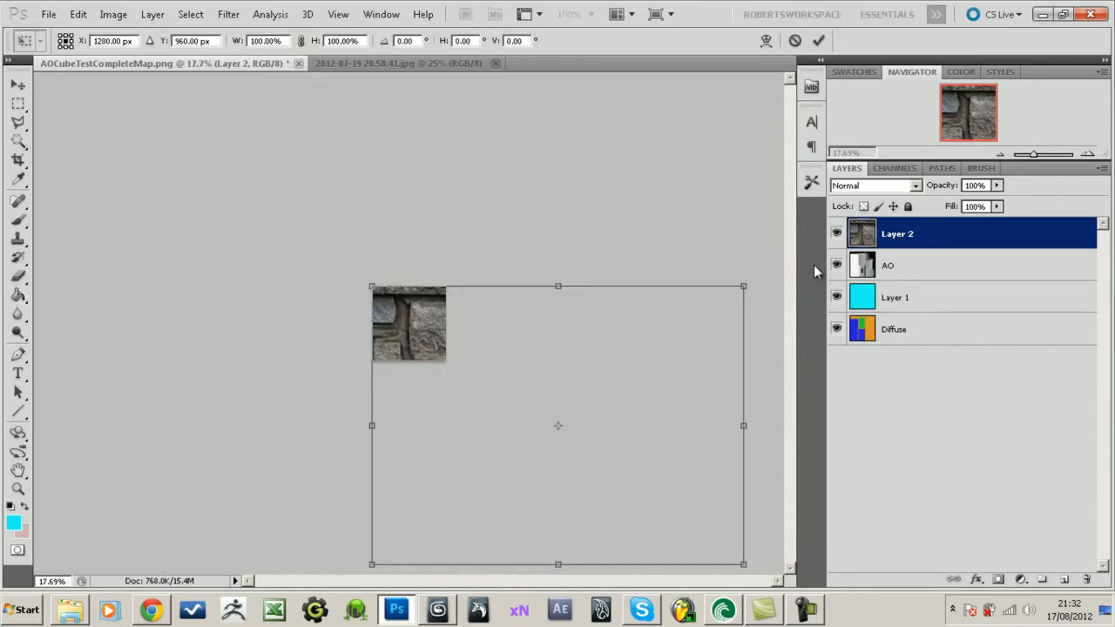
pyautogui.moveTo(742, 565); pyautogui.dragTo(450, 363)
pyautogui.press('Return')
pyautogui.press('g')
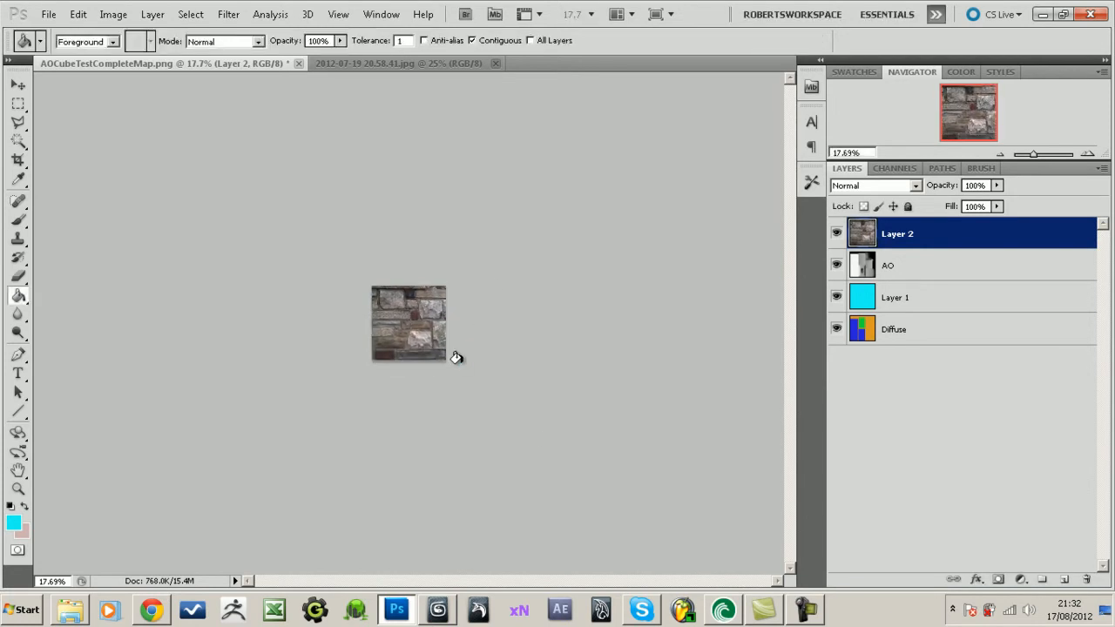
pyautogui.hotkey('ctrl', '0')
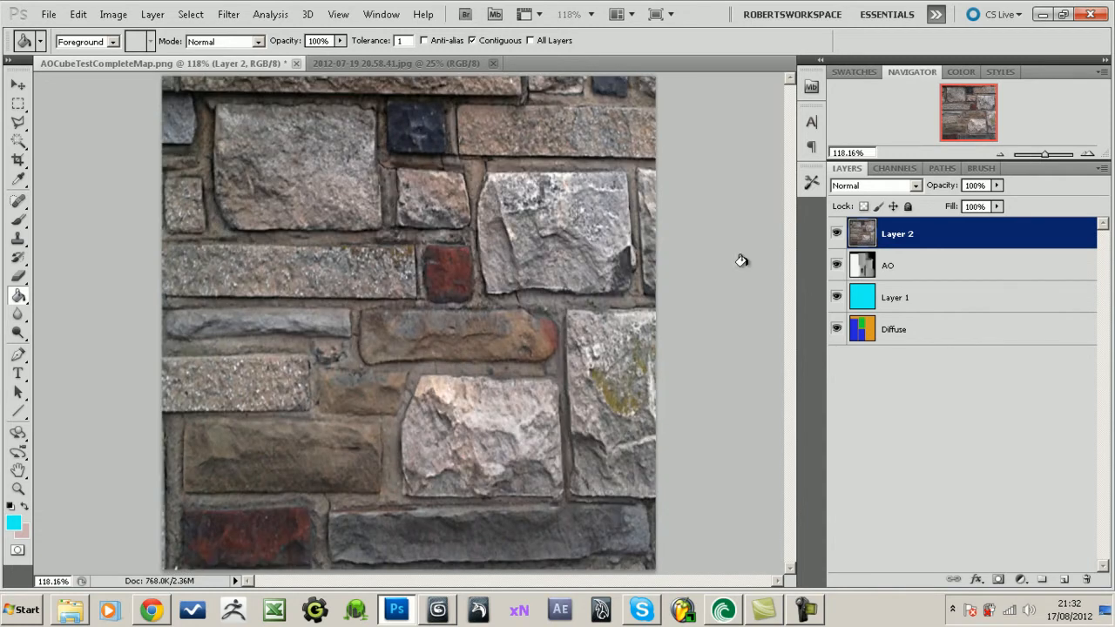
# - Move the AO layer above the stone layer so its shading multiplies over the stones
pyautogui.moveTo(888, 264); pyautogui.dragTo(892, 229)
pyautogui.click(894, 269)
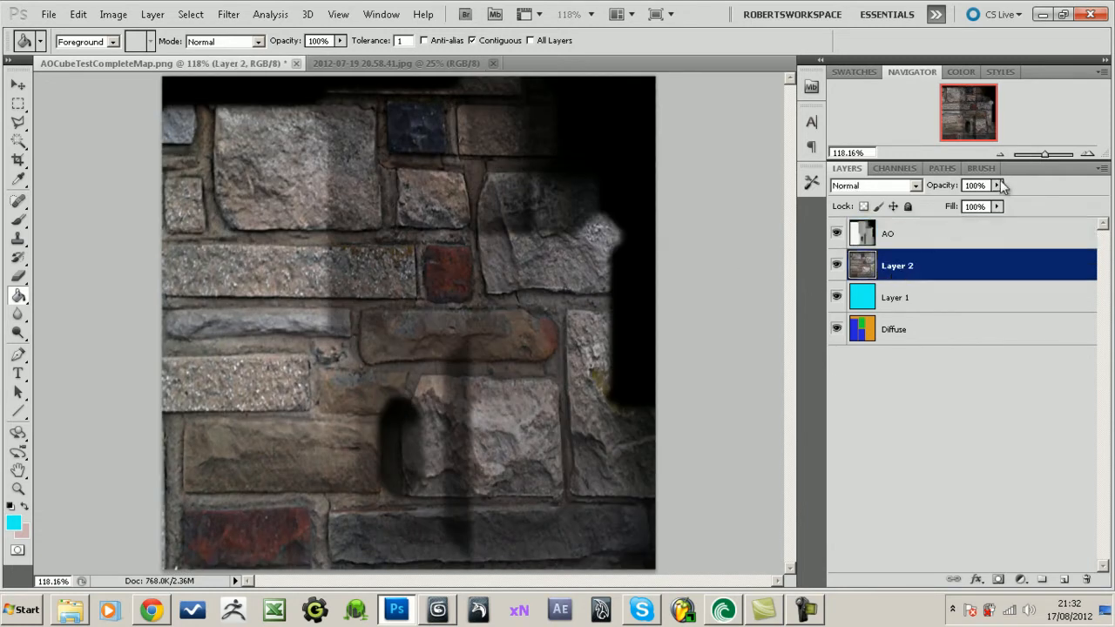
pyautogui.click(877, 237)
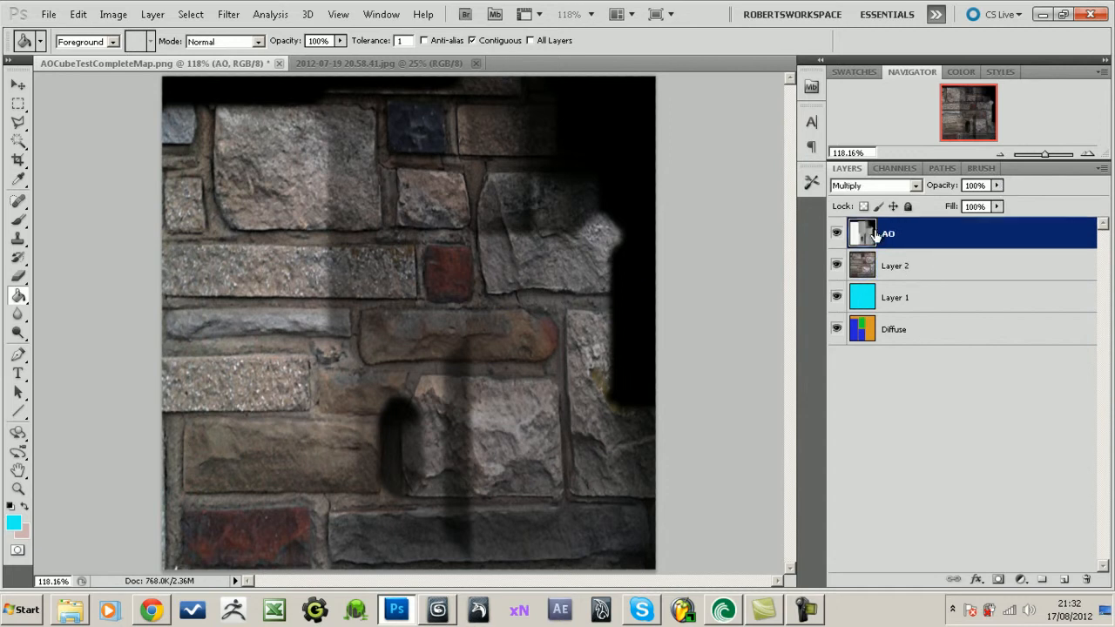
# - Lower the stone layer's opacity to 66% to blend it with the cyan layer beneath
pyautogui.click(895, 268)
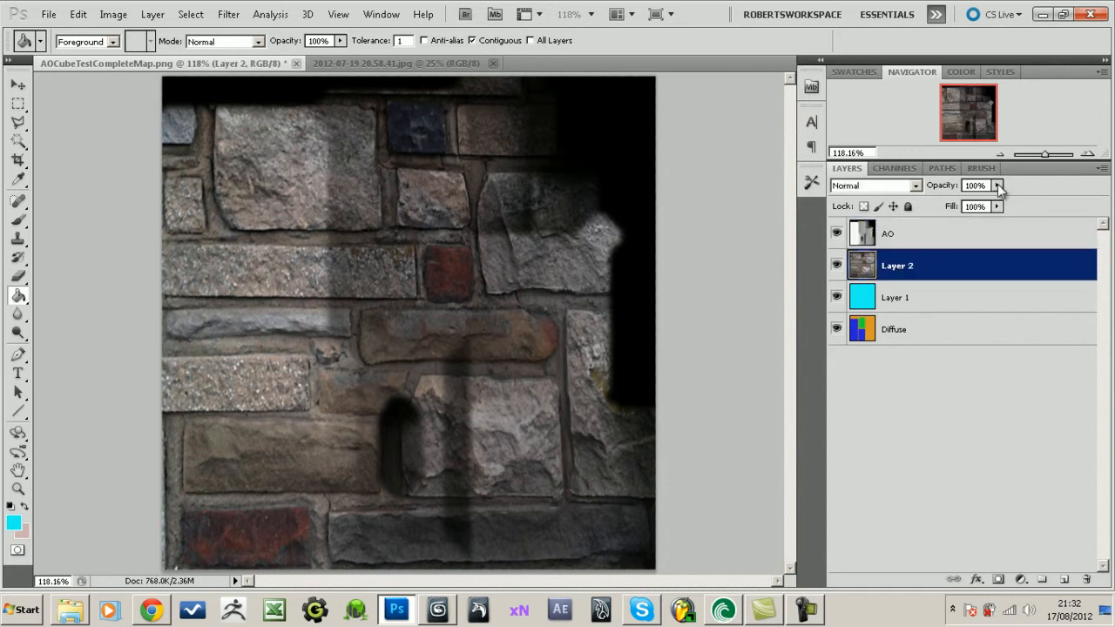
pyautogui.click(997, 186)
pyautogui.moveTo(990, 205); pyautogui.dragTo(972, 200)
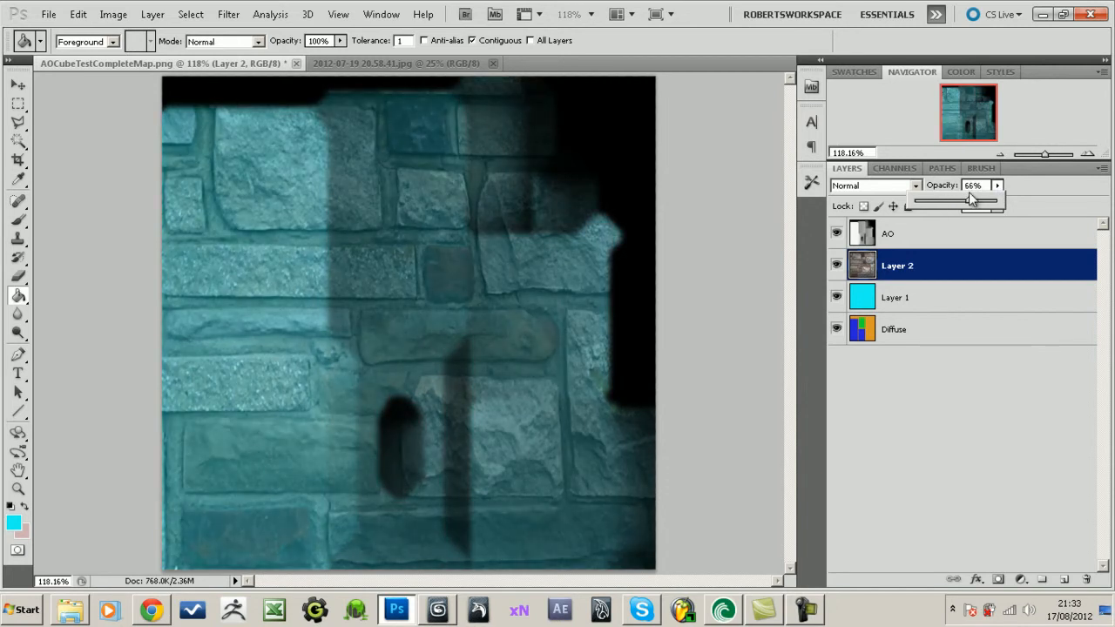
# - Set the stone layer's blend mode to Overlay and its opacity to 97%
pyautogui.click(915, 185)
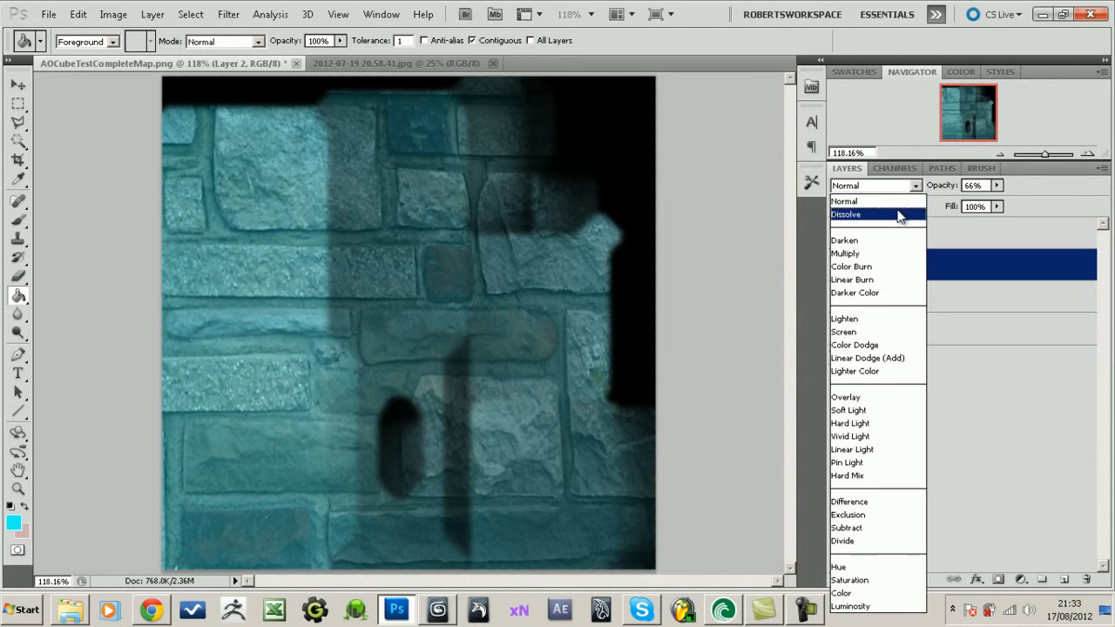
pyautogui.click(849, 396)
pyautogui.moveTo(997, 186); pyautogui.dragTo(1022, 202)
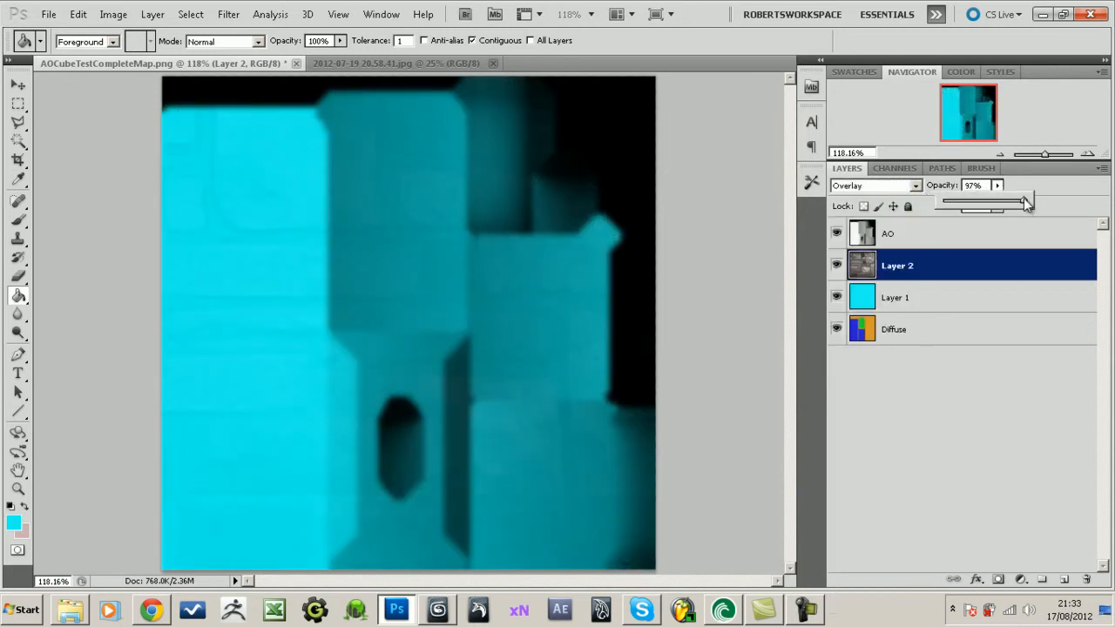
# - Change the stone layer's blend mode to Hard Light
pyautogui.click(995, 185)
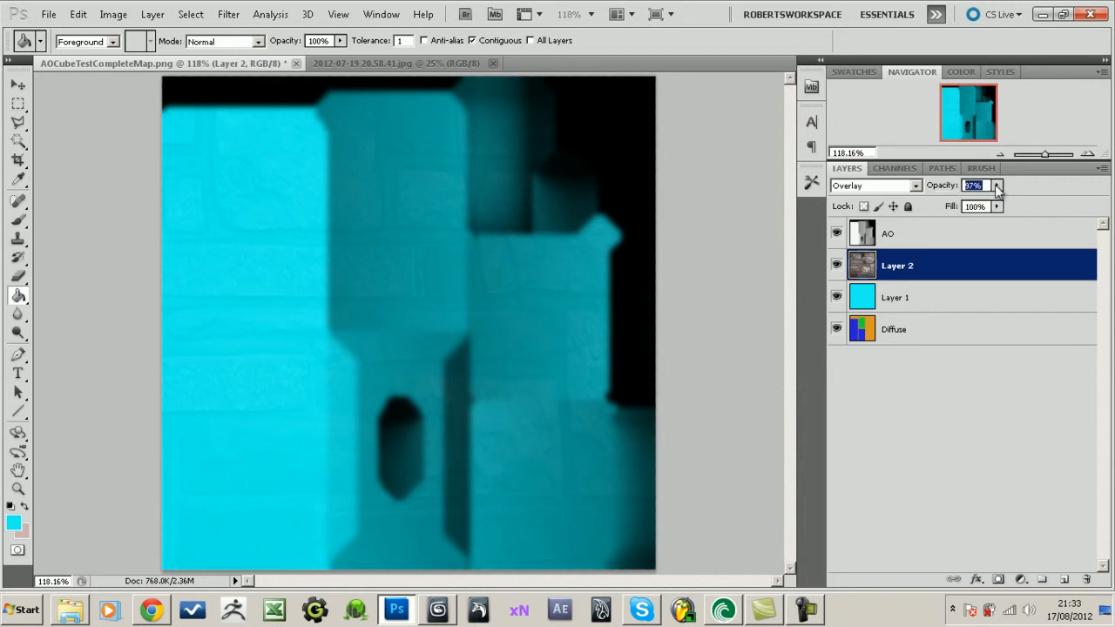
pyautogui.click(996, 186)
pyautogui.click(916, 187)
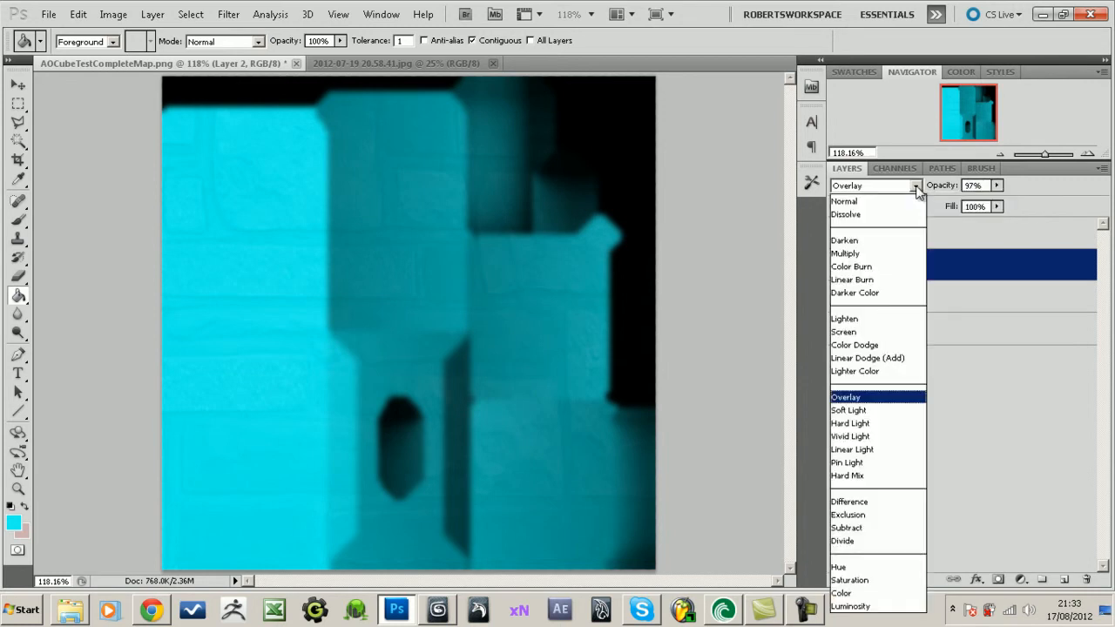
pyautogui.click(852, 424)
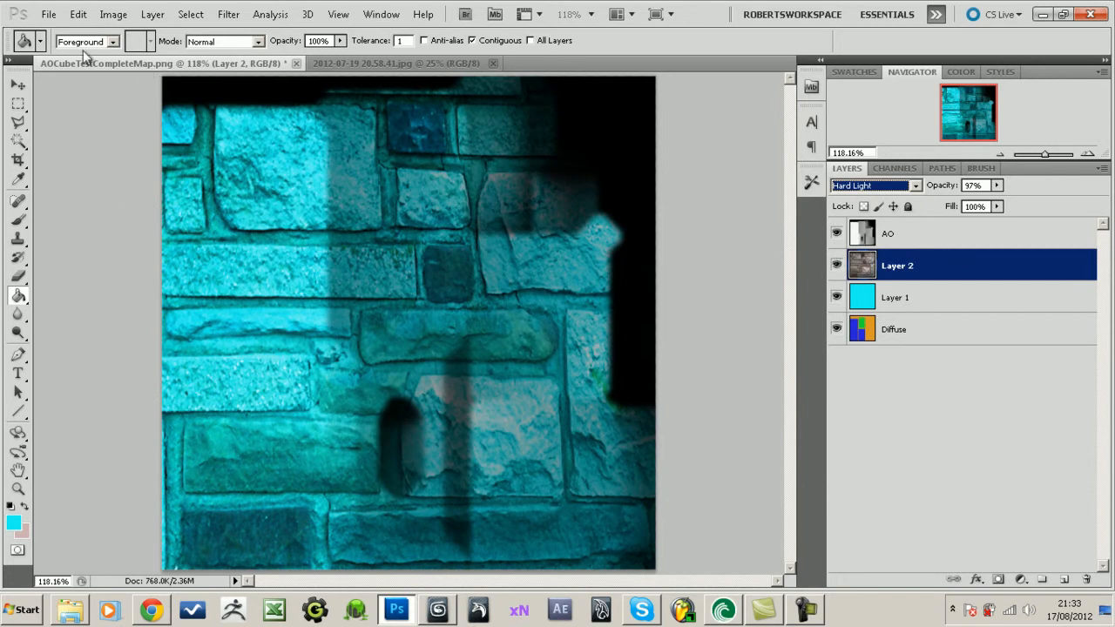
# - Save the stone-blended texture as a non-interlaced PNG over AOCubeTestAO_DIFF.png on the Desktop
pyautogui.click(49, 15)
pyautogui.click(68, 241)
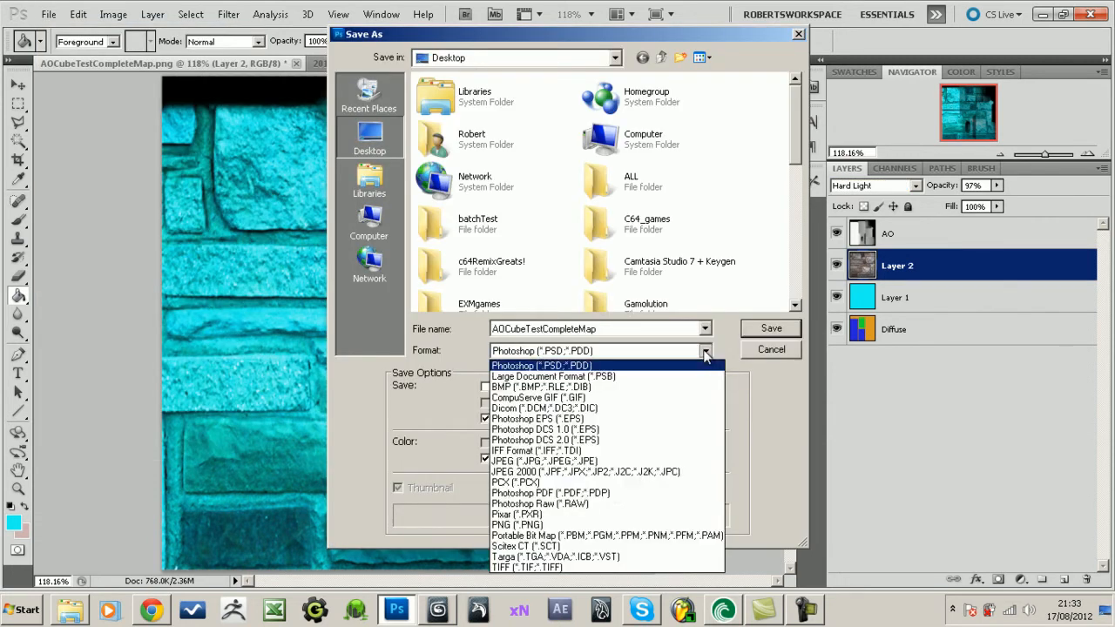
pyautogui.click(589, 524)
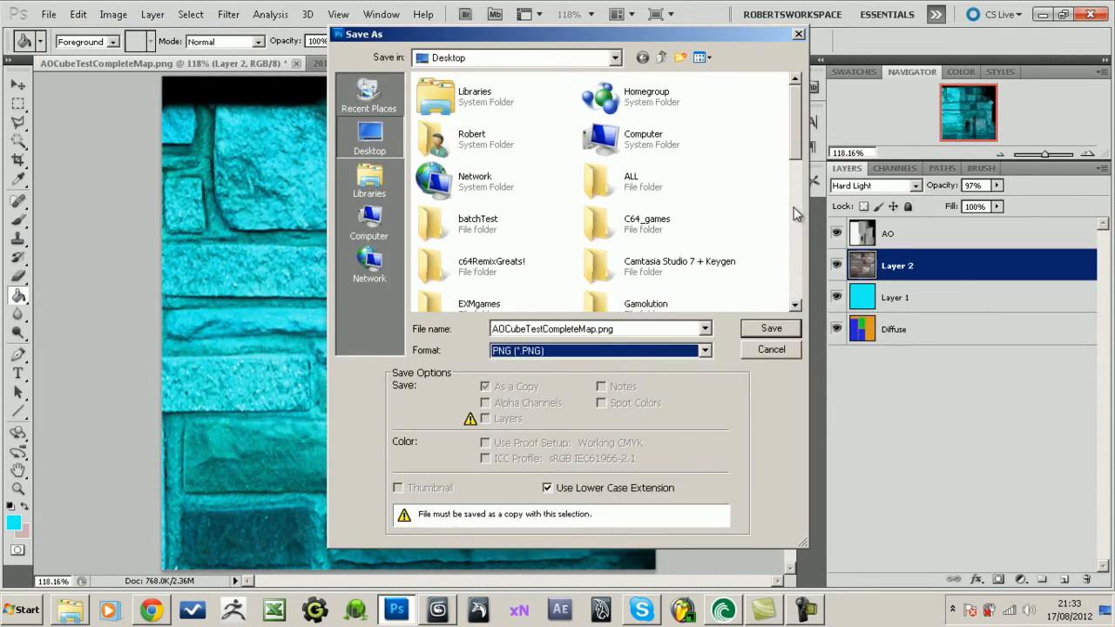
pyautogui.moveTo(797, 150); pyautogui.dragTo(798, 291)
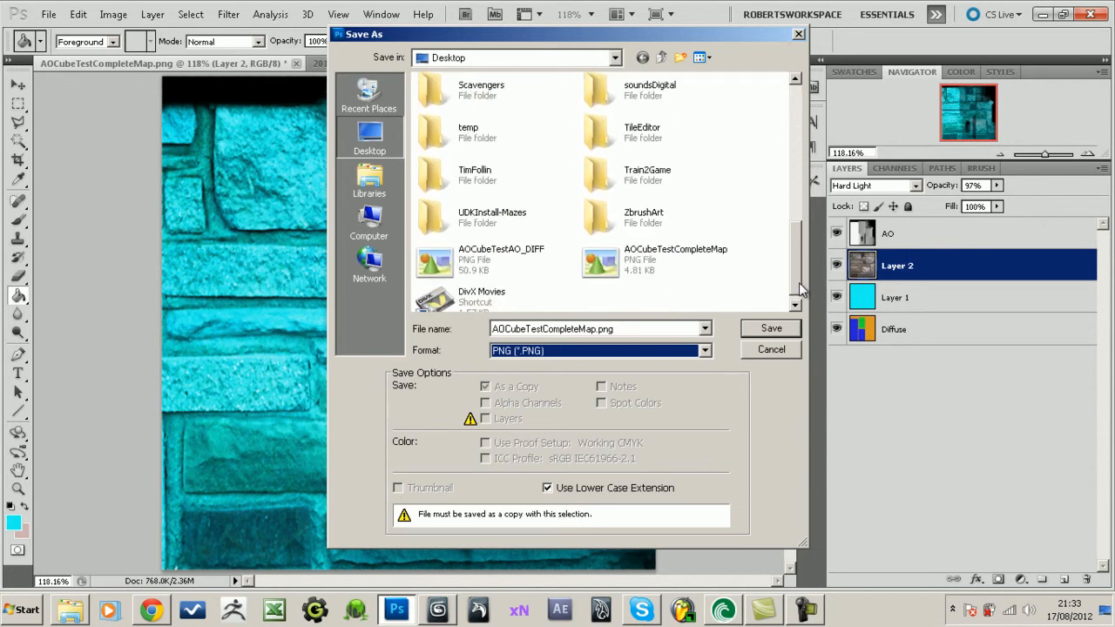
pyautogui.doubleClick(444, 272)
pyautogui.click(490, 237)
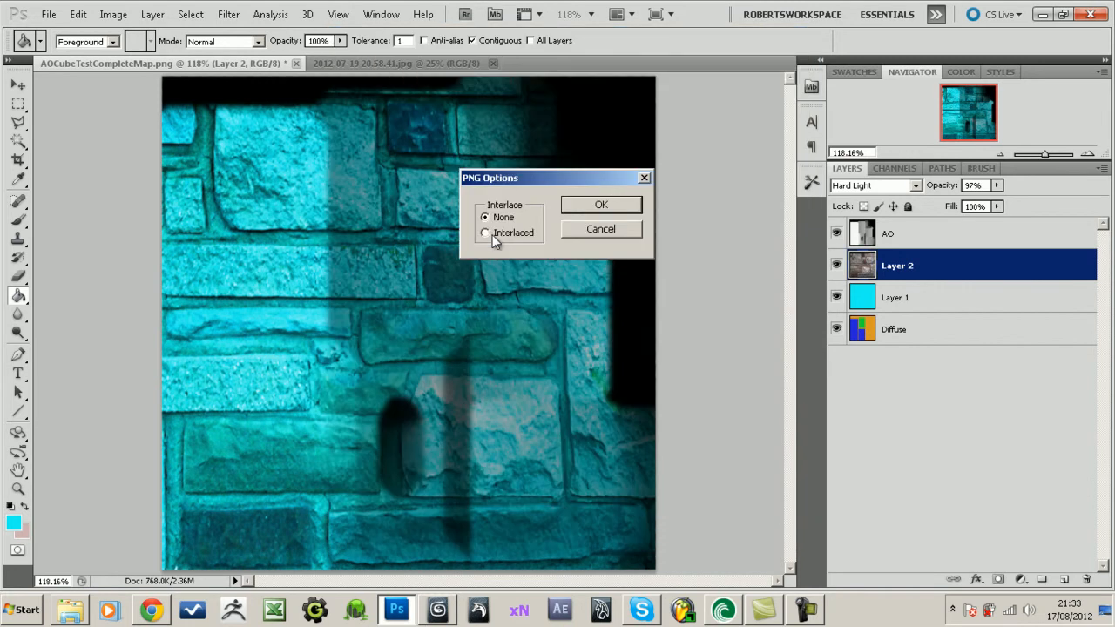
pyautogui.click(602, 207)
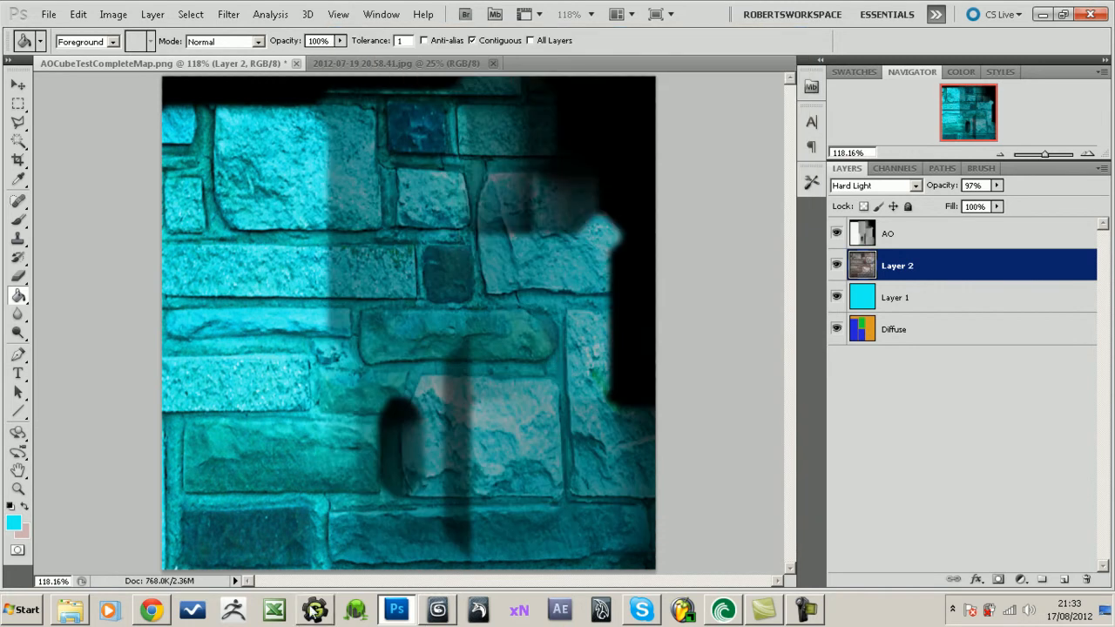
# - Return to 3ds Max, go up to the AO DIFF mat material's top level and expand its Maps settings
pyautogui.click(450, 612)
pyautogui.keyDown('alt'); pyautogui.moveTo(465, 420); pyautogui.dragTo(480, 442, button='middle'); pyautogui.keyUp('alt')
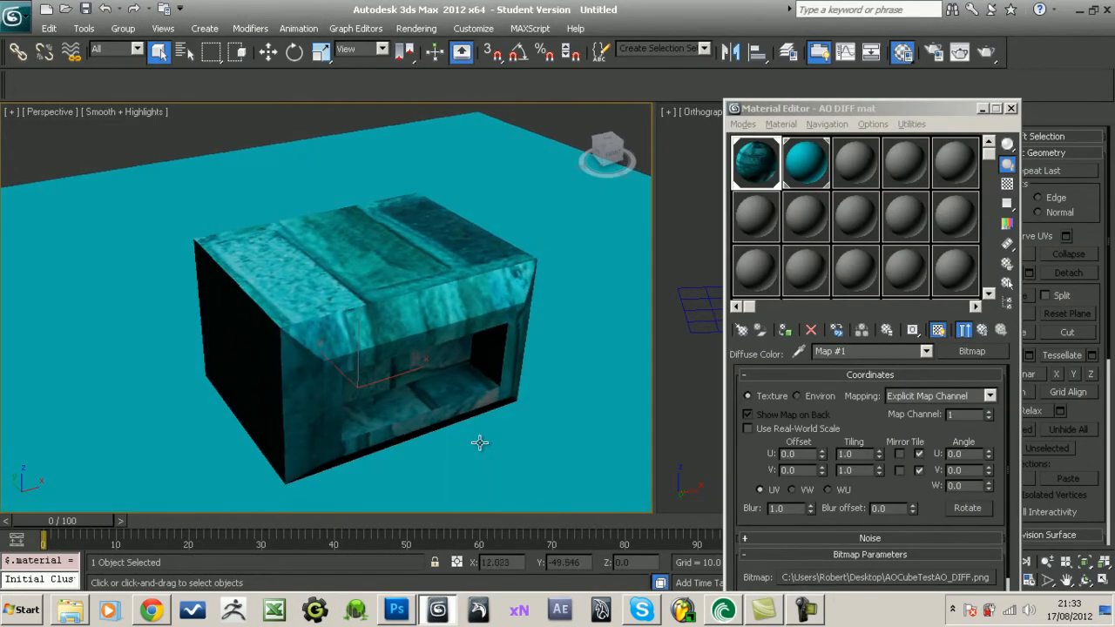
pyautogui.click(925, 351)
pyautogui.click(873, 364)
pyautogui.moveTo(884, 108); pyautogui.dragTo(846, 57)
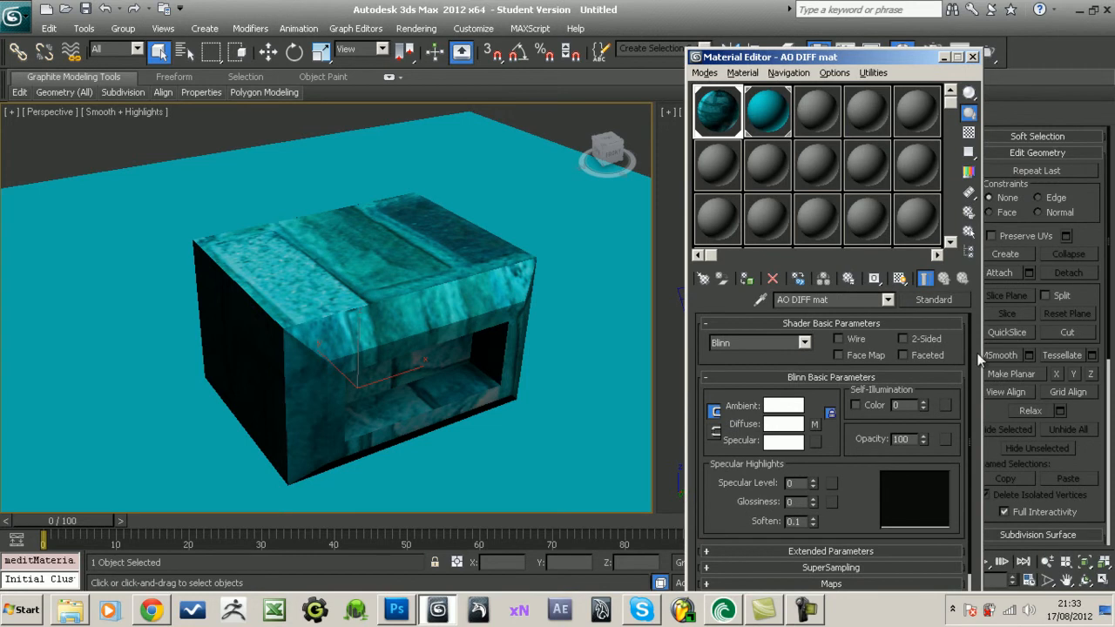
pyautogui.scroll(-1, 917, 546)
pyautogui.click(877, 566)
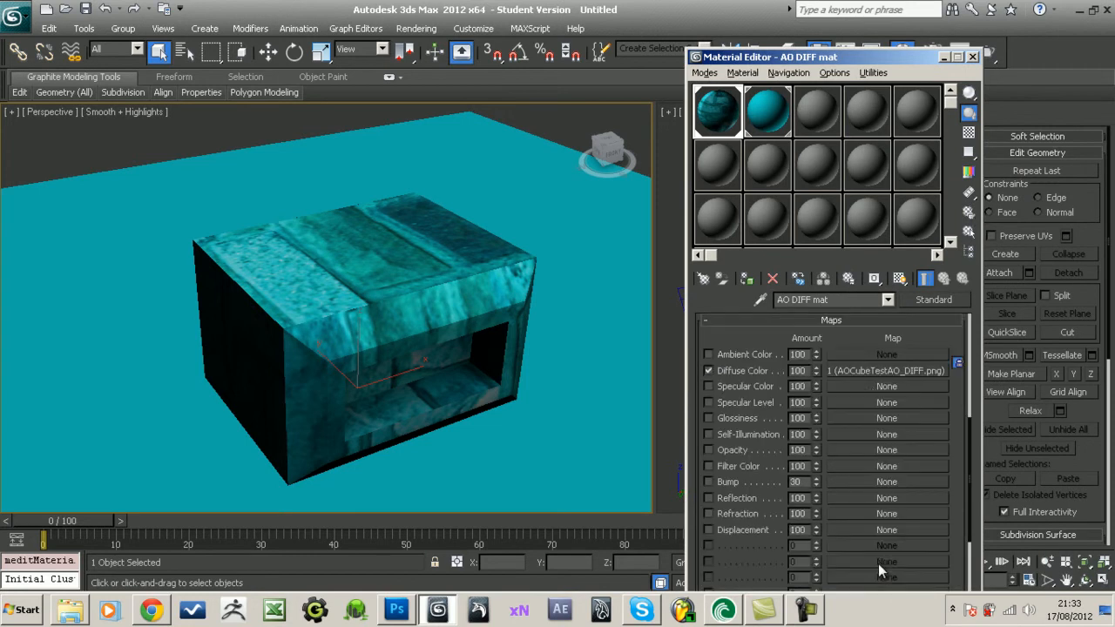
# - Copy AO DIFF mat's Diffuse Color bitmap to its Bump map and set the bump amount to 200
pyautogui.moveTo(877, 367); pyautogui.dragTo(855, 483)
pyautogui.click(799, 392)
pyautogui.write('200')
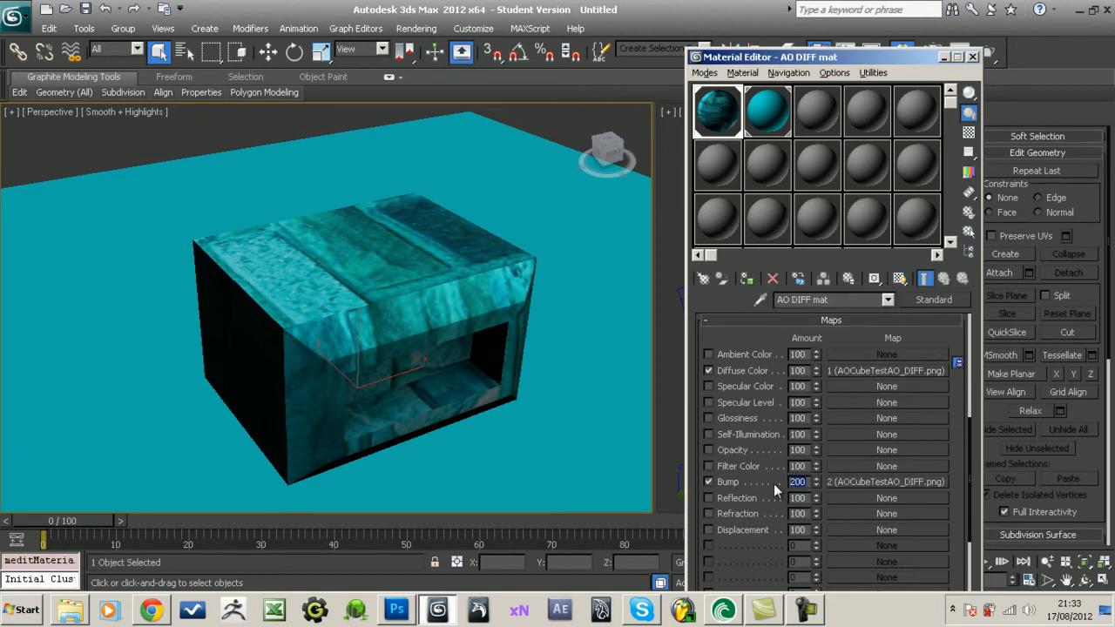
# - Display AO DIFF mat in the viewport as a realistic material with its maps, including the bump
pyautogui.moveTo(578, 325); pyautogui.dragTo(572, 293, button='middle')
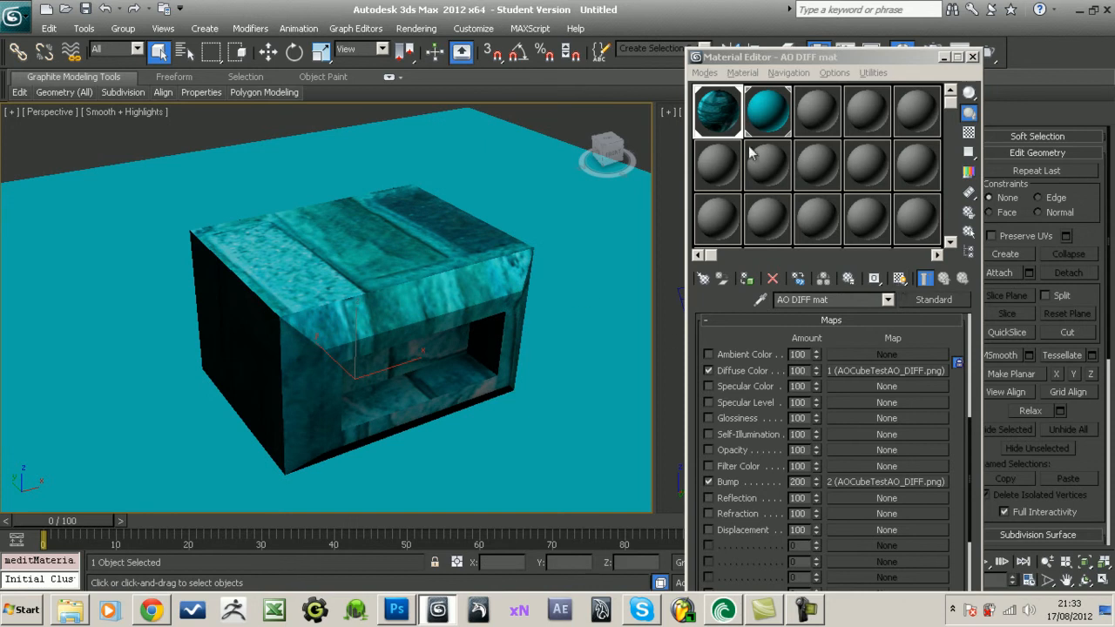
pyautogui.click(887, 299)
pyautogui.click(888, 300)
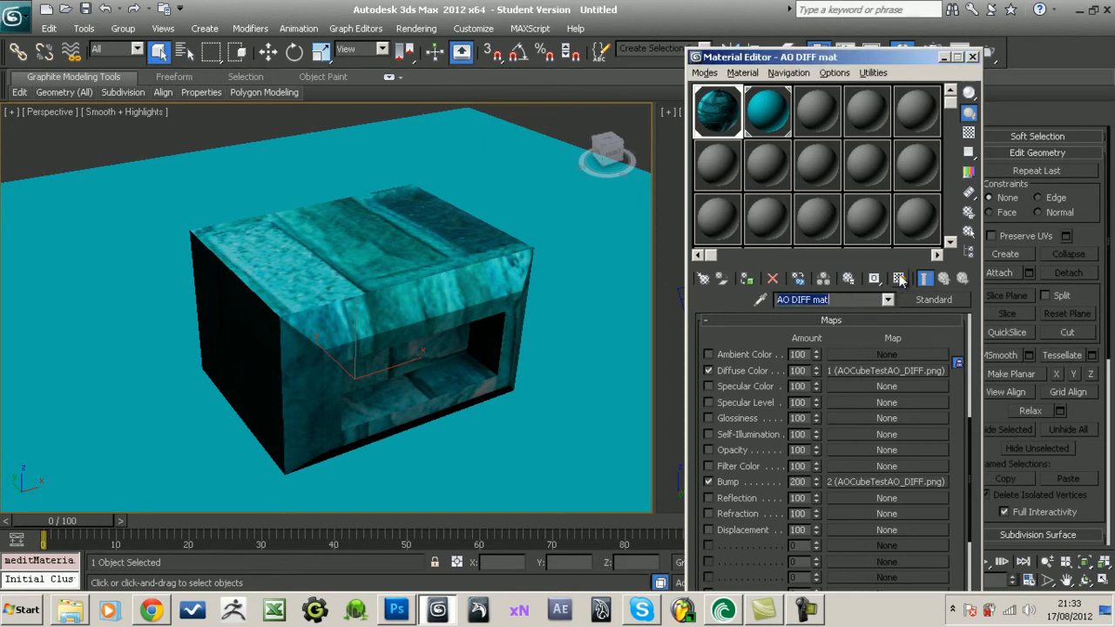
pyautogui.click(900, 279)
pyautogui.moveTo(902, 280); pyautogui.dragTo(937, 281)
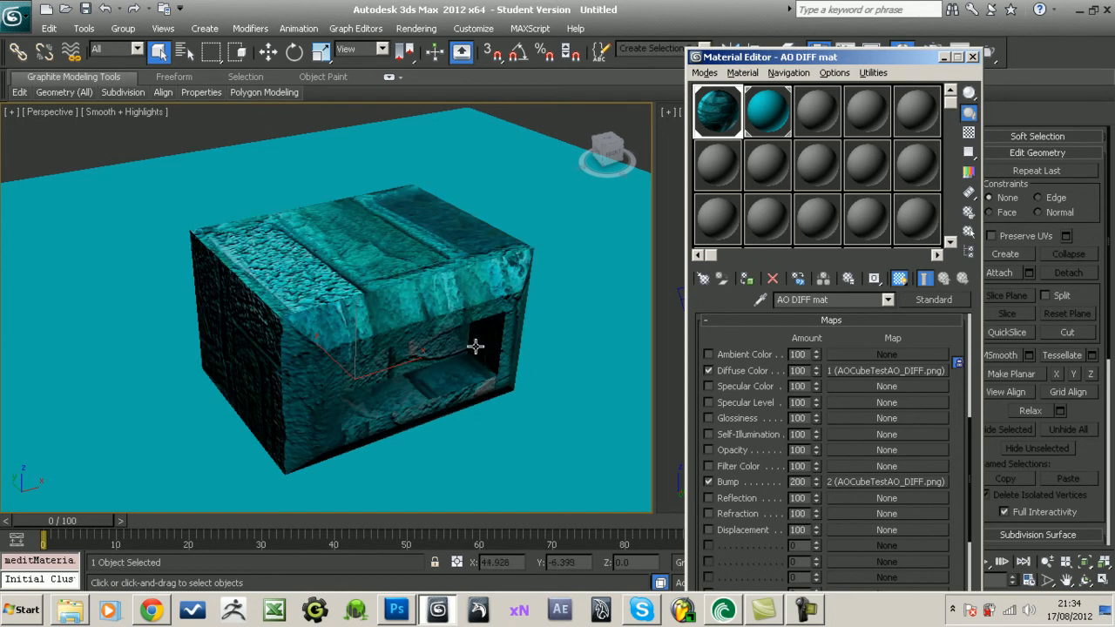
# - Copy AO DIFF mat's Diffuse Color bitmap to its Specular Level map using the Copy method
pyautogui.keyDown('alt'); pyautogui.moveTo(499, 343); pyautogui.dragTo(445, 352, button='middle'); pyautogui.keyUp('alt')
pyautogui.moveTo(864, 368); pyautogui.dragTo(866, 401)
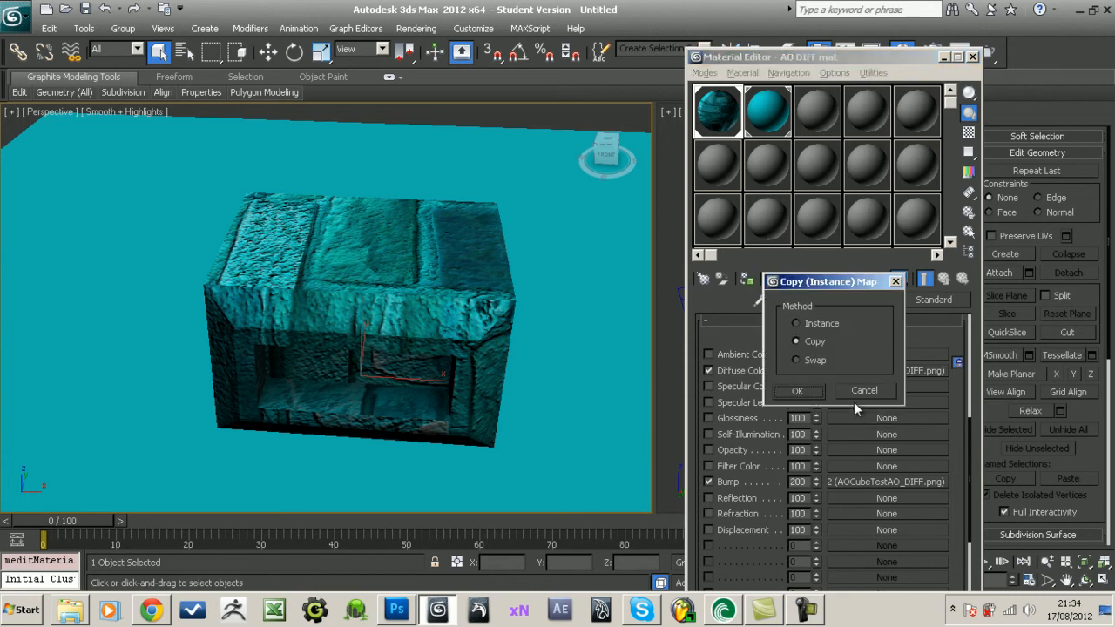
pyautogui.click(809, 393)
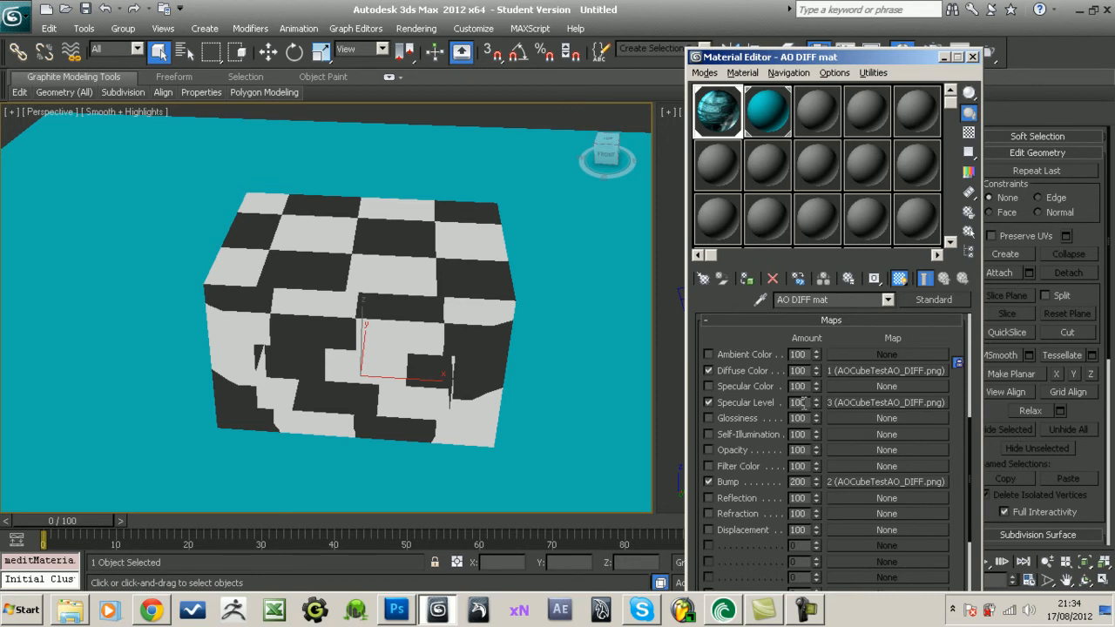
# - Examine the bump and specular shading on the box from several angles and distances
pyautogui.moveTo(577, 391)
pyautogui.keyDown('alt'); pyautogui.mouseDown(button='middle')
pyautogui.moveTo(390, 340)
pyautogui.moveTo(538, 361)
pyautogui.moveTo(611, 357)
pyautogui.mouseUp(button='middle'); pyautogui.keyUp('alt')
pyautogui.keyDown('alt'); pyautogui.moveTo(451, 359); pyautogui.dragTo(526, 395, button='middle'); pyautogui.keyUp('alt')
pyautogui.moveTo(419, 390)
pyautogui.keyDown('alt'); pyautogui.mouseDown(button='middle')
pyautogui.moveTo(569, 366)
pyautogui.moveTo(563, 353)
pyautogui.moveTo(428, 351)
pyautogui.moveTo(434, 402)
pyautogui.mouseUp(button='middle'); pyautogui.keyUp('alt')
pyautogui.scroll(-4, 434, 402)
pyautogui.keyDown('alt'); pyautogui.moveTo(410, 455); pyautogui.dragTo(389, 444, button='middle'); pyautogui.keyUp('alt')
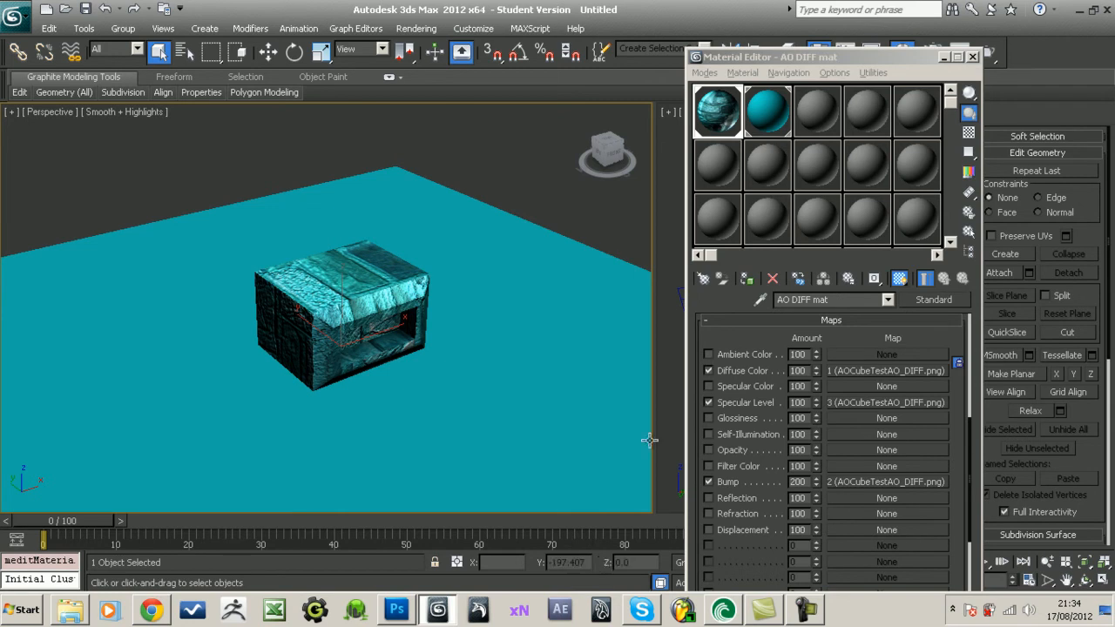
pyautogui.moveTo(517, 320); pyautogui.dragTo(516, 314, button='middle')
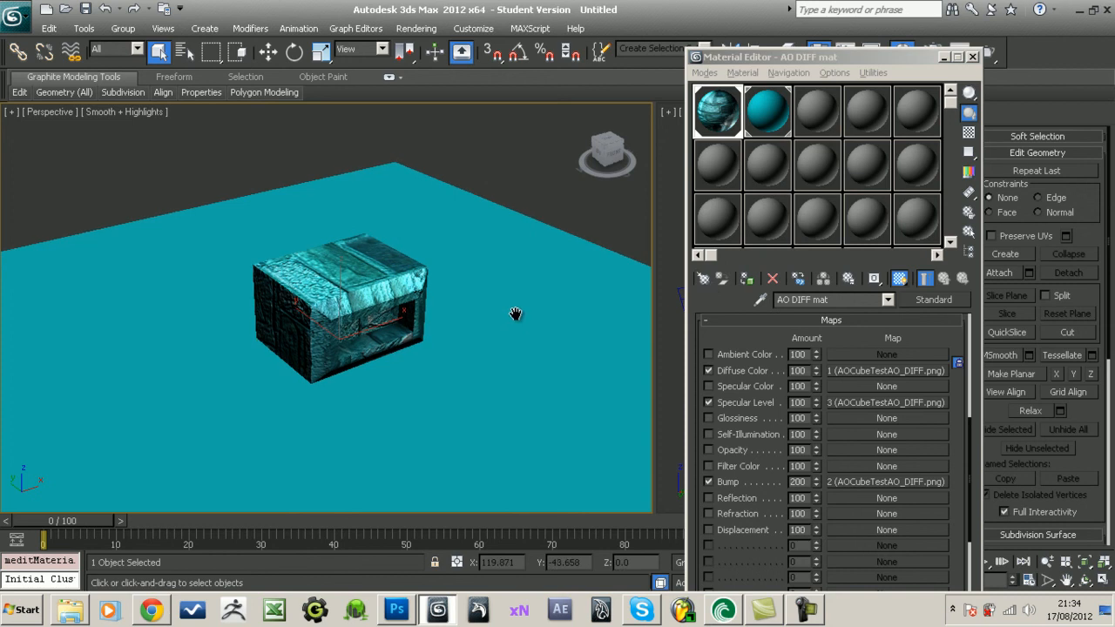
pyautogui.scroll(5, 515, 314)
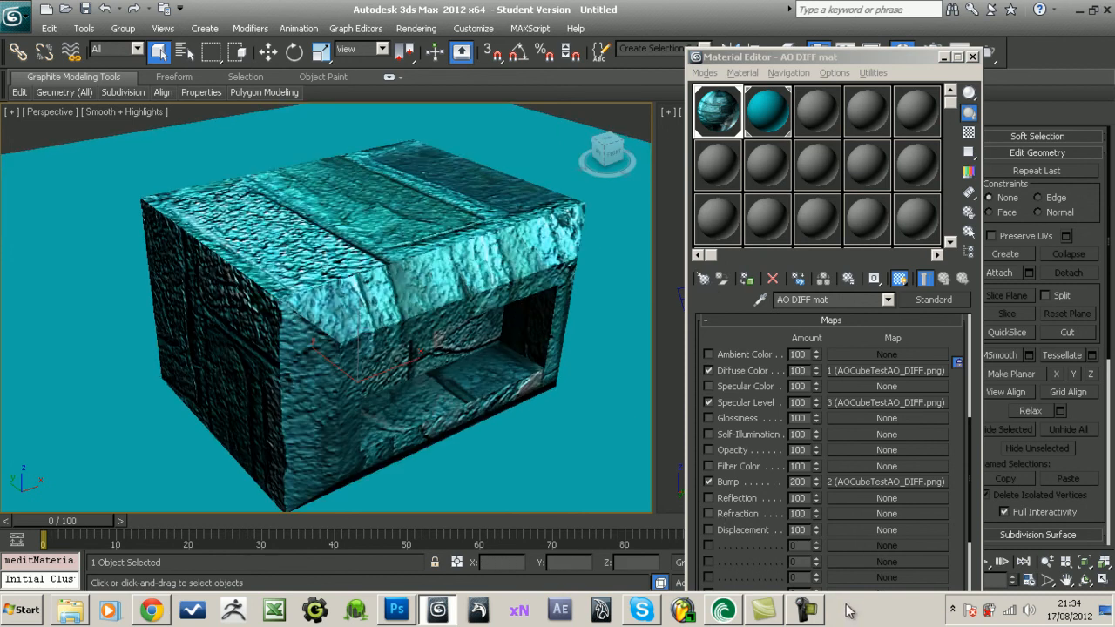
pyautogui.click(804, 609)
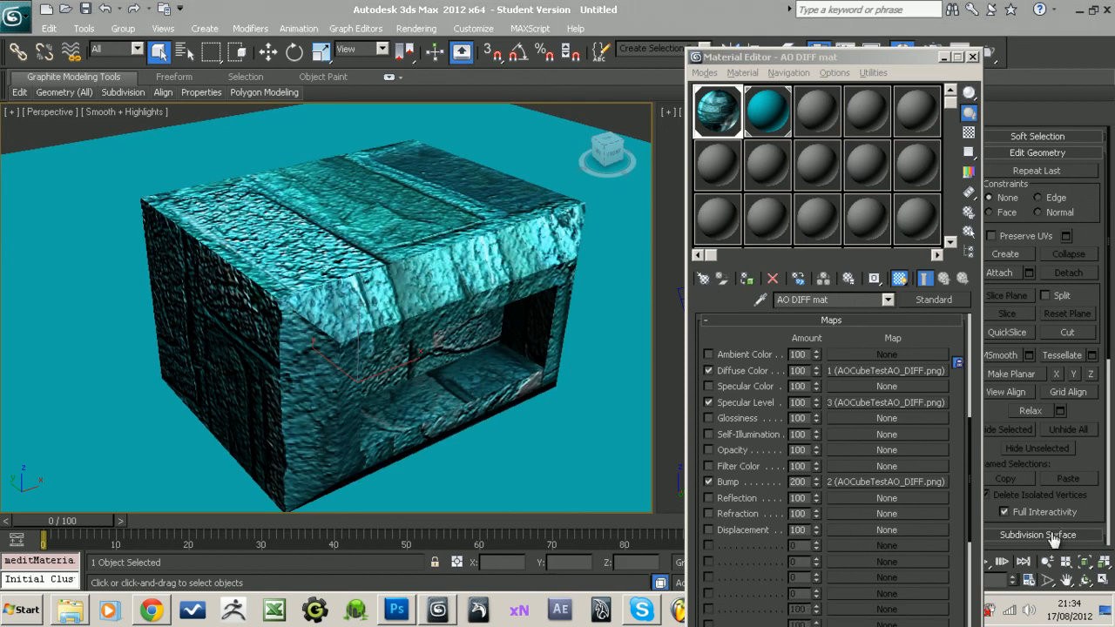